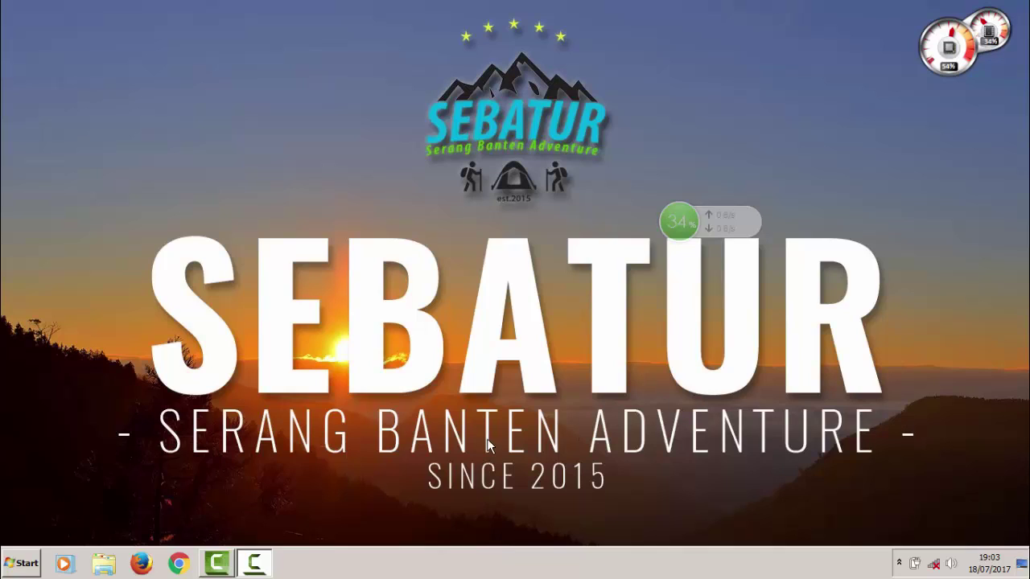
Launch Microsoft Office Access 2007, open the recent database PraUAS and dismiss the security warning
left_click(4, 566)
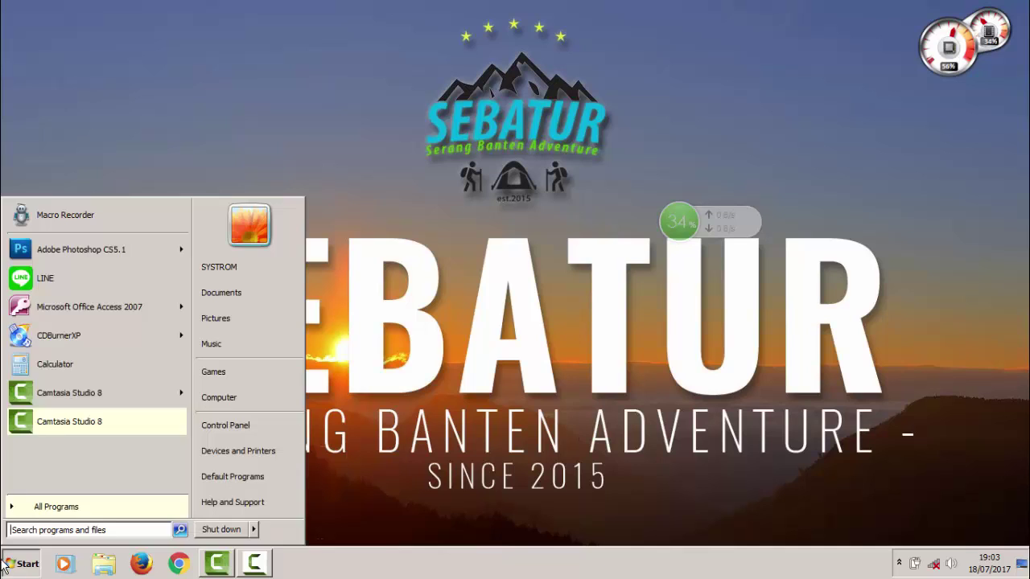
left_click(97, 318)
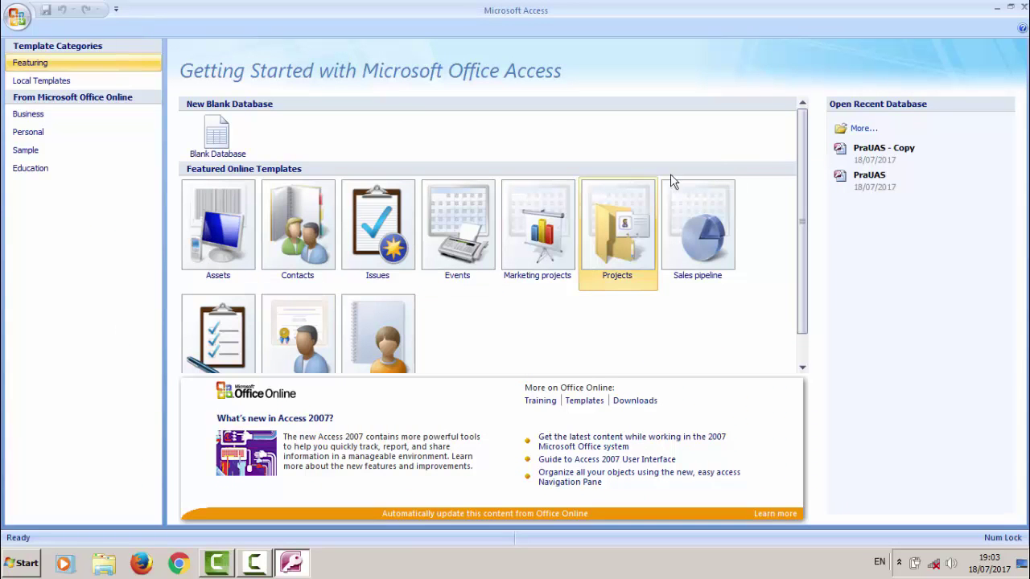
left_click(872, 177)
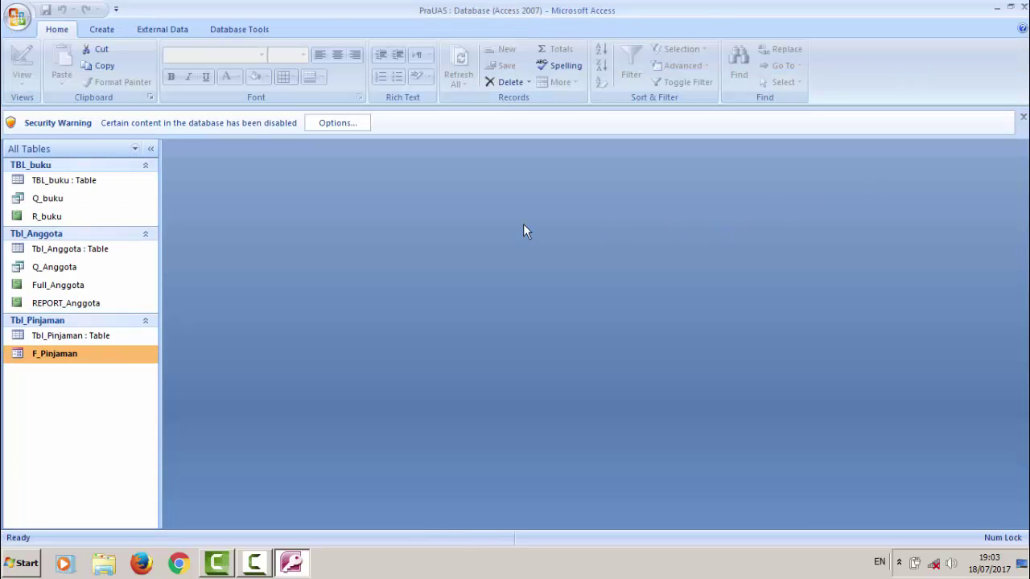
left_click(1022, 117)
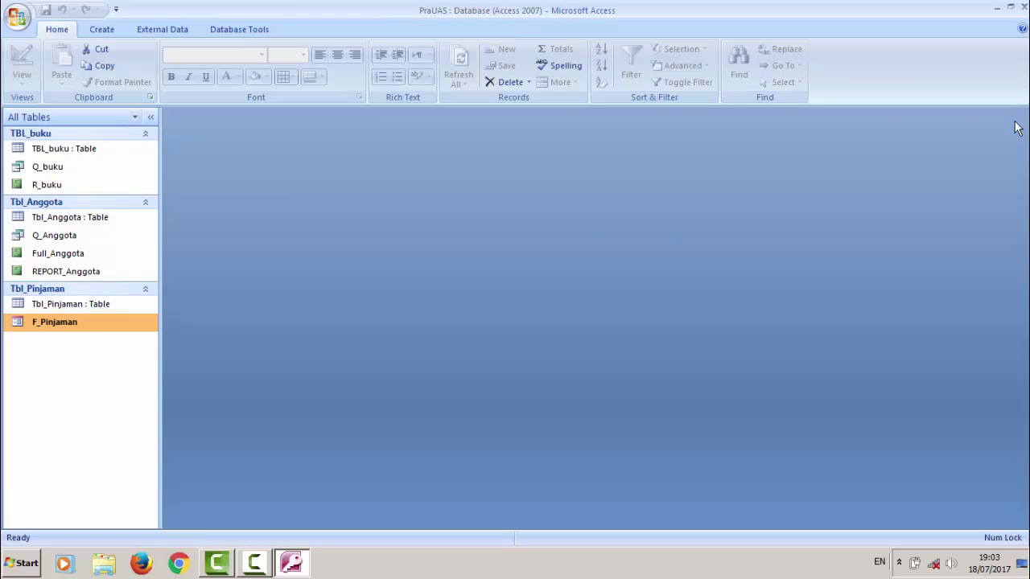
Review the tables TBL_buku, Tbl_Anggota and Tbl_Pinjaman and the form F_Pinjaman in the example database
double_click(66, 148)
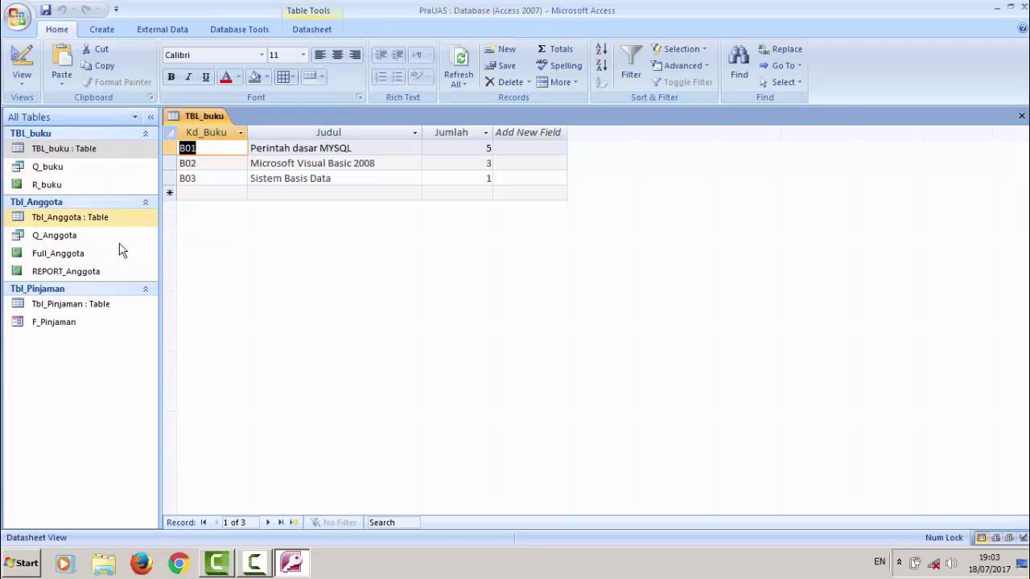
double_click(101, 227)
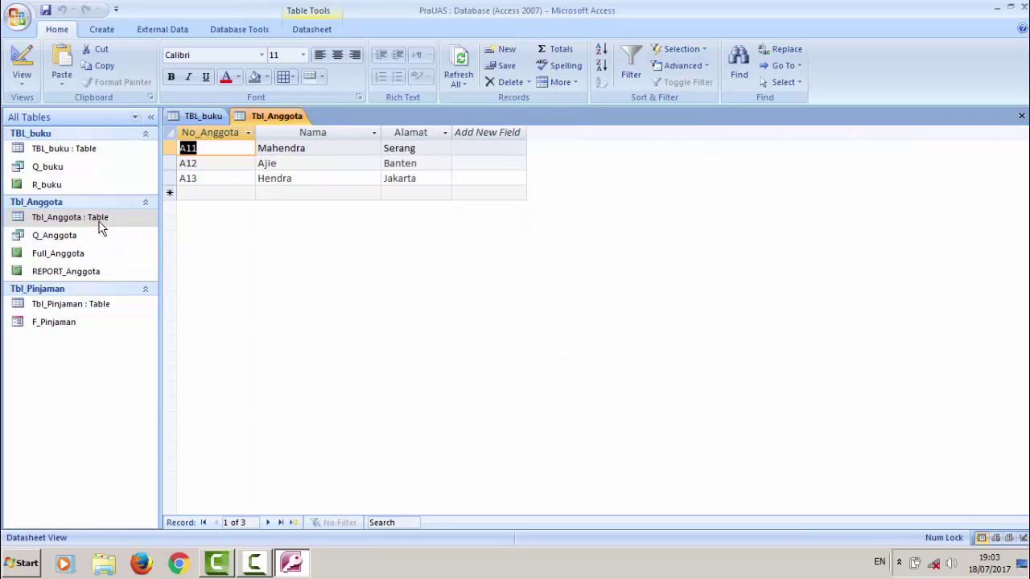
double_click(91, 306)
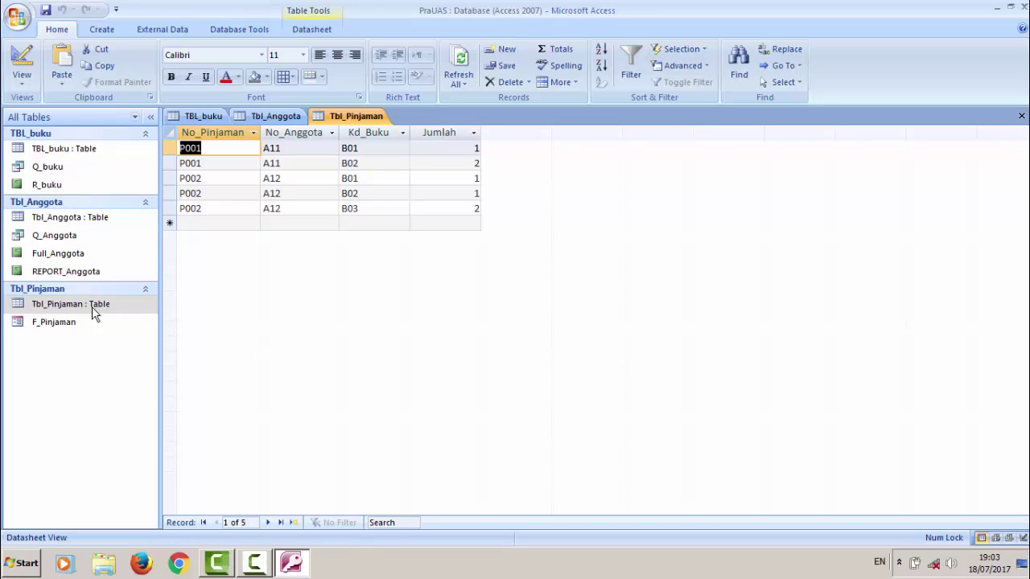
left_click(87, 324)
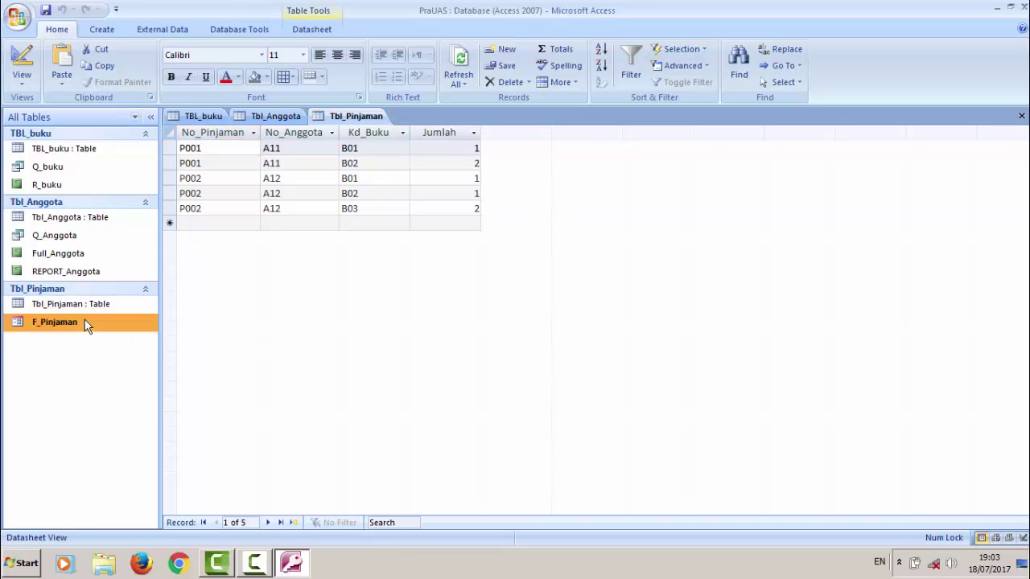
double_click(87, 323)
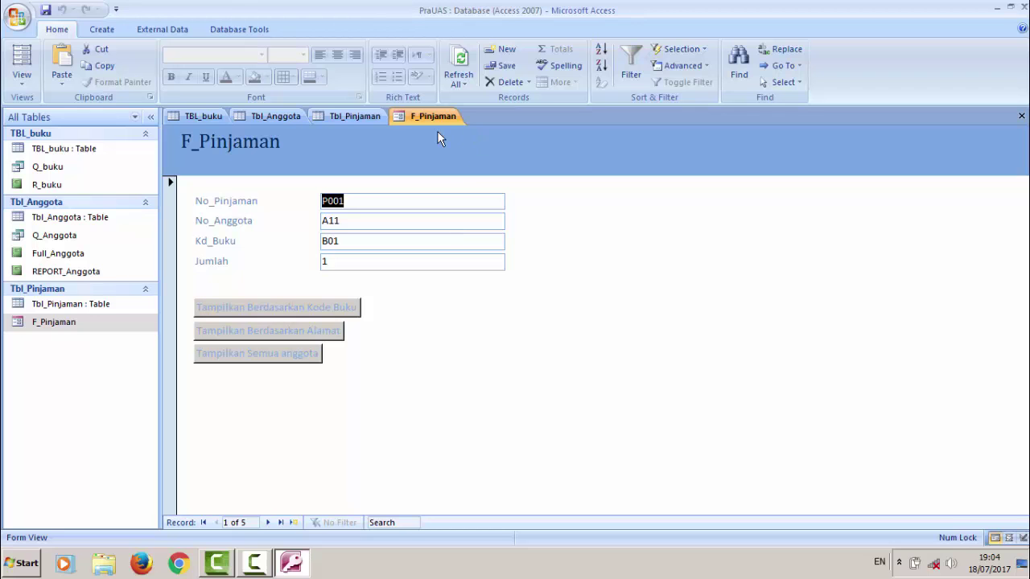
Create a new blank database named Tutorial PraUas
left_click(17, 16)
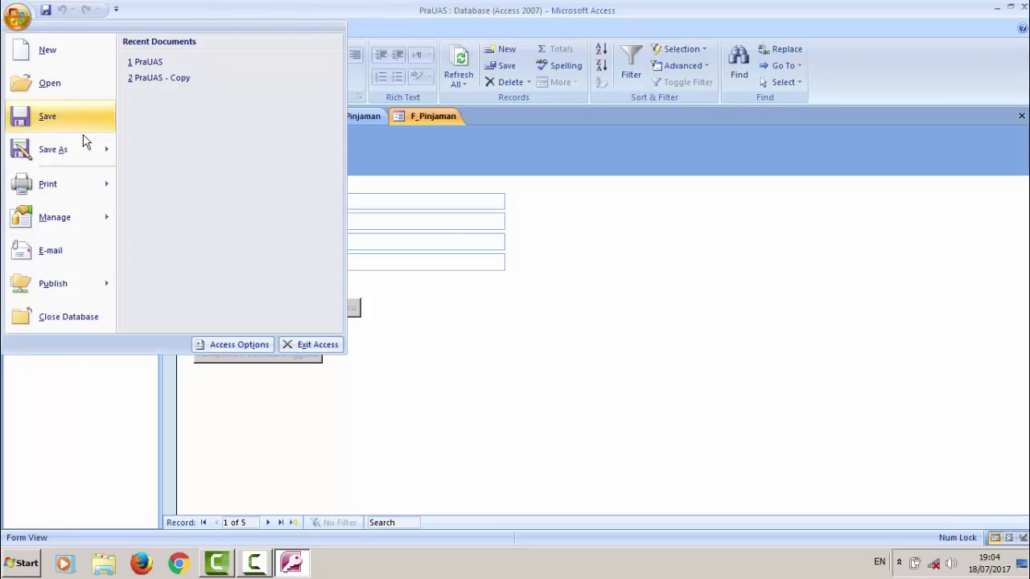
left_click(86, 58)
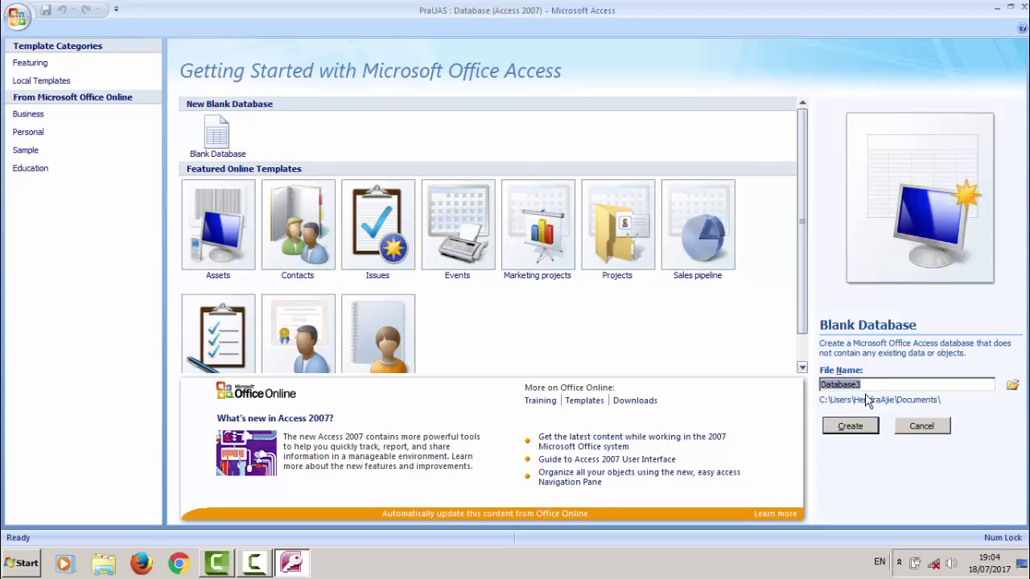
type("tut")
key("BackSpace")
key("BackSpace")
key("BackSpace")
type("Tuto")
key("Return")
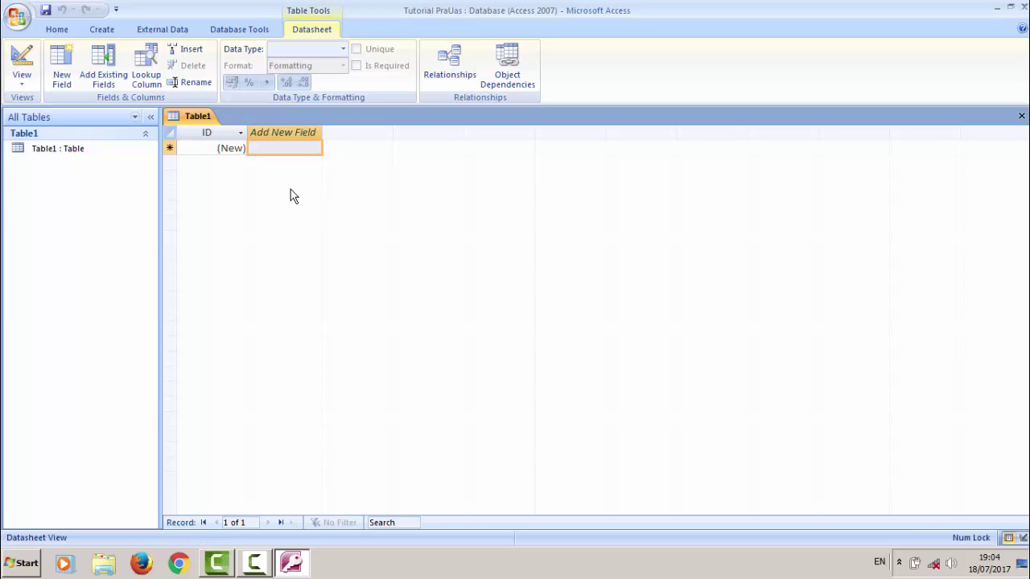
Switch Table1 to Design View, saving the table under the name Tbl_Buku
right_click(67, 151)
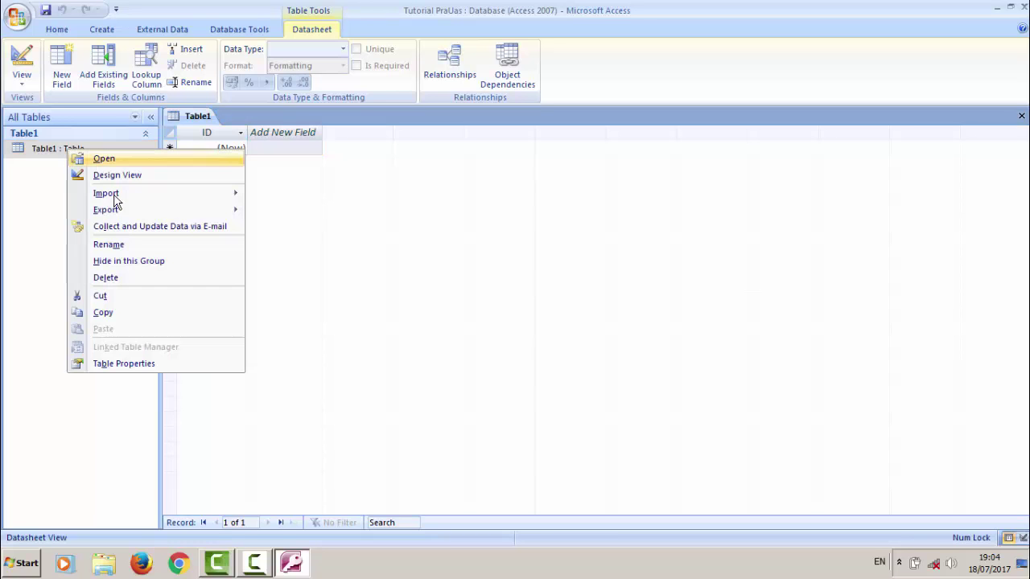
left_click(116, 177)
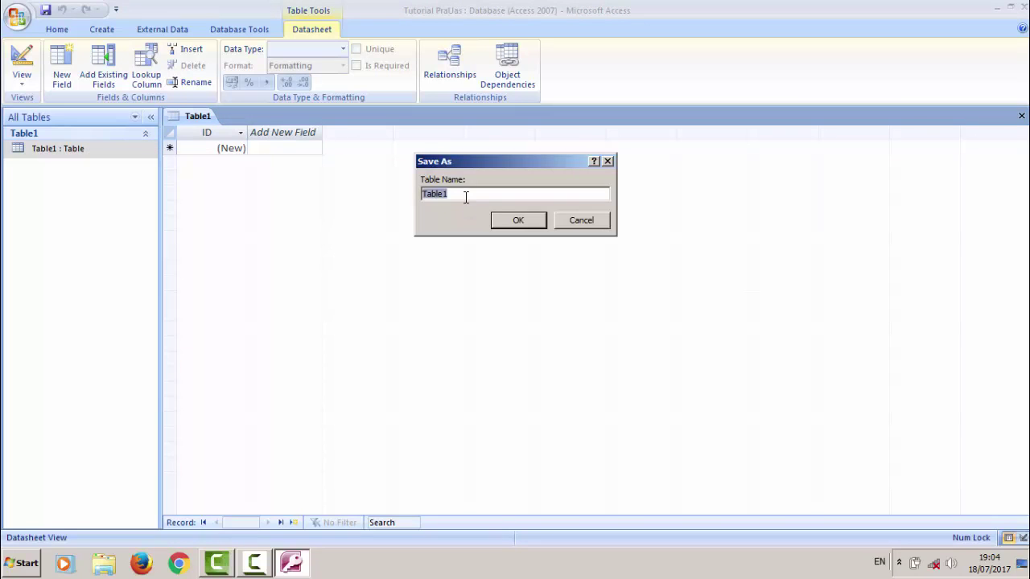
type("Tabel_")
key("BackSpace")
key("BackSpace")
key("BackSpace")
key("BackSpace")
key("BackSpace")
type("bl_Buku")
key("Return")
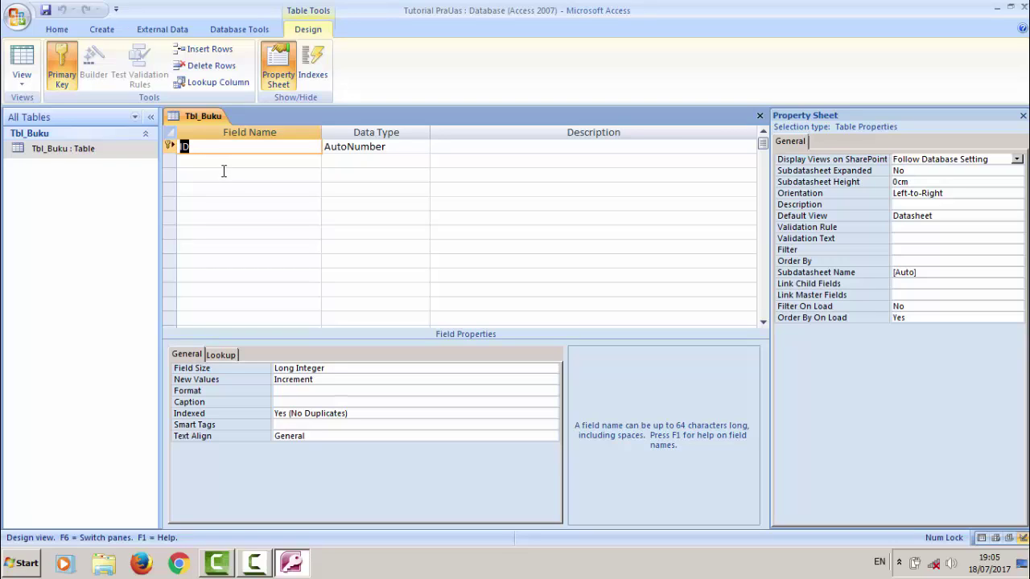
Rename the primary key field of Tbl_Buku from ID to Kd_buku
type("kod")
key("BackSpace")
key("BackSpace")
key("BackSpace")
type("Kode ke")
key("BackSpace")
key("BackSpace")
type("buku")
key("BackSpace")
key("BackSpace")
key("BackSpace")
key("BackSpace")
key("BackSpace")
key("BackSpace")
key("BackSpace")
key("BackSpace")
key("BackSpace")
type("Kdbuk")
key("BackSpace")
key("BackSpace")
key("BackSpace")
type("_buku")
key("Tab")
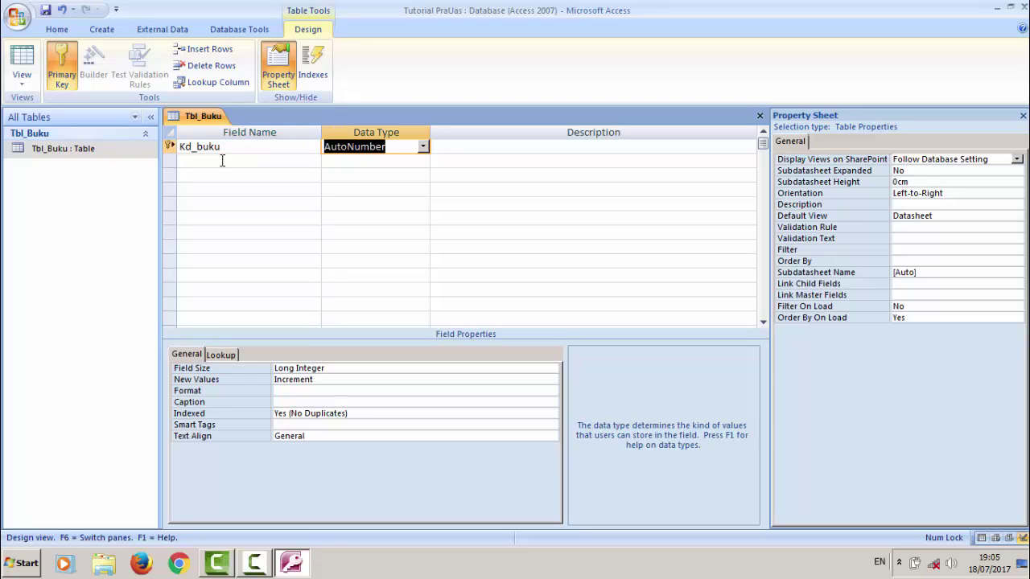
Set the Kd_buku field's data type to Text with a field size of 4
left_click(423, 147)
left_click(338, 161)
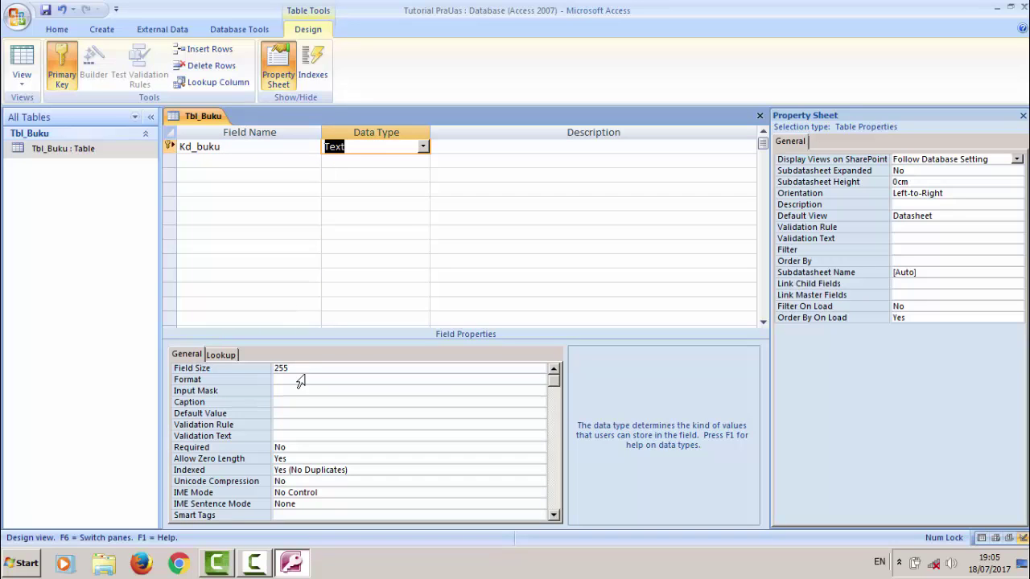
left_click(307, 368)
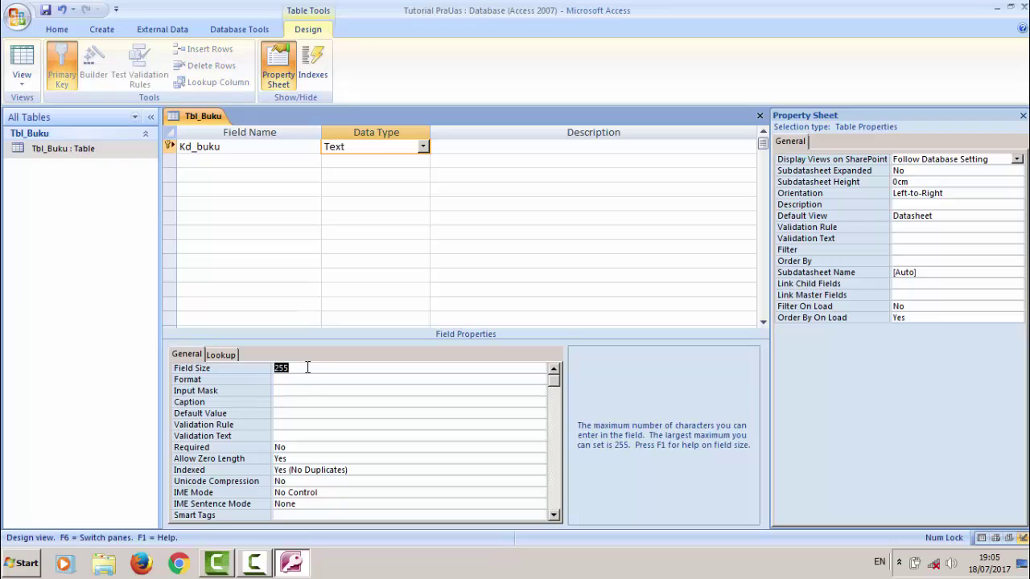
type("4")
Add a Text field named Judul below Kd_buku with a field size of 50
left_click(247, 162)
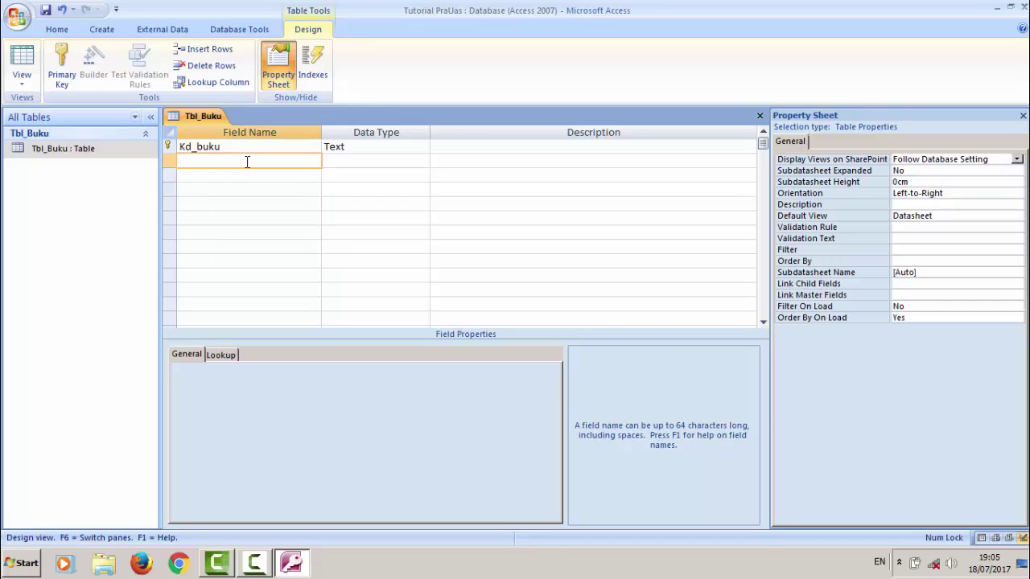
type("Judul")
key("Tab")
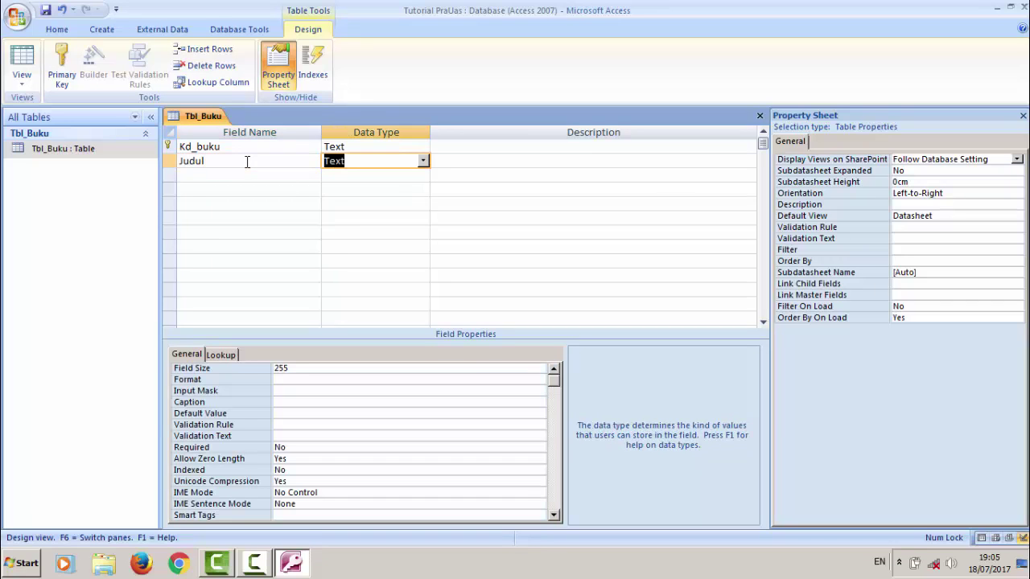
left_click(306, 368)
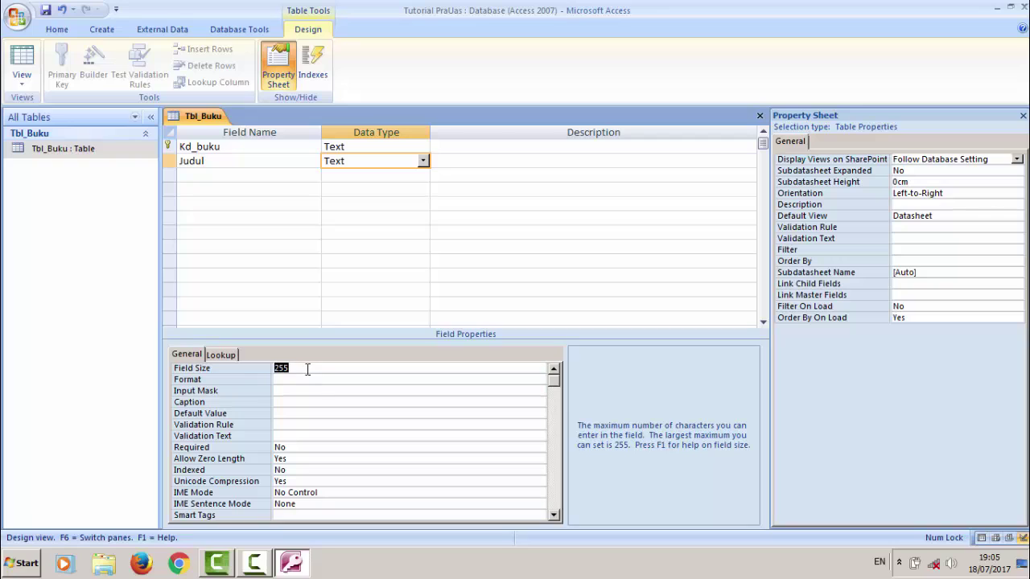
type("50")
Add a field named Jumlah below Judul with the Number data type
left_click(229, 175)
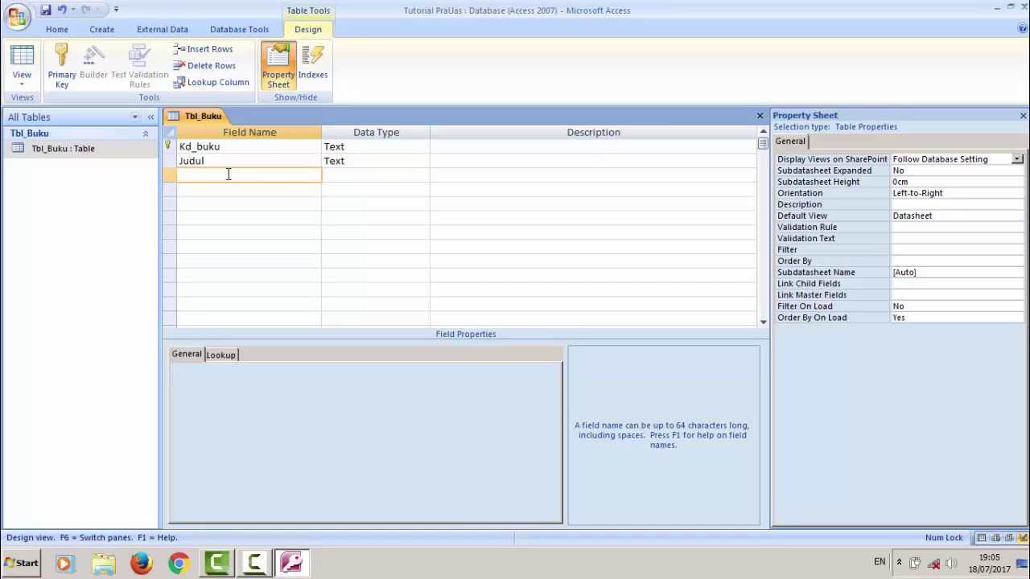
type("Jumlah")
key("Tab")
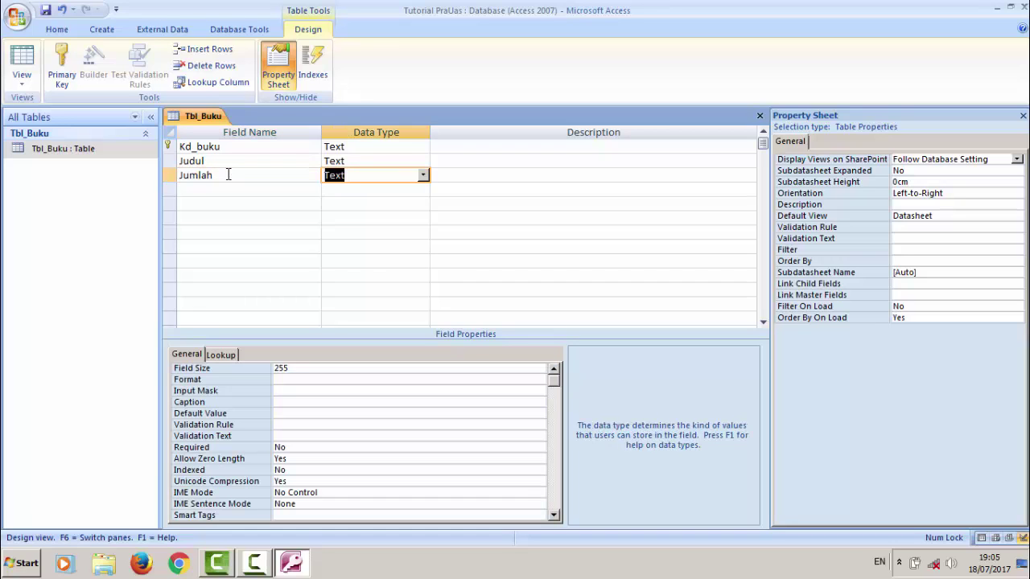
left_click(422, 175)
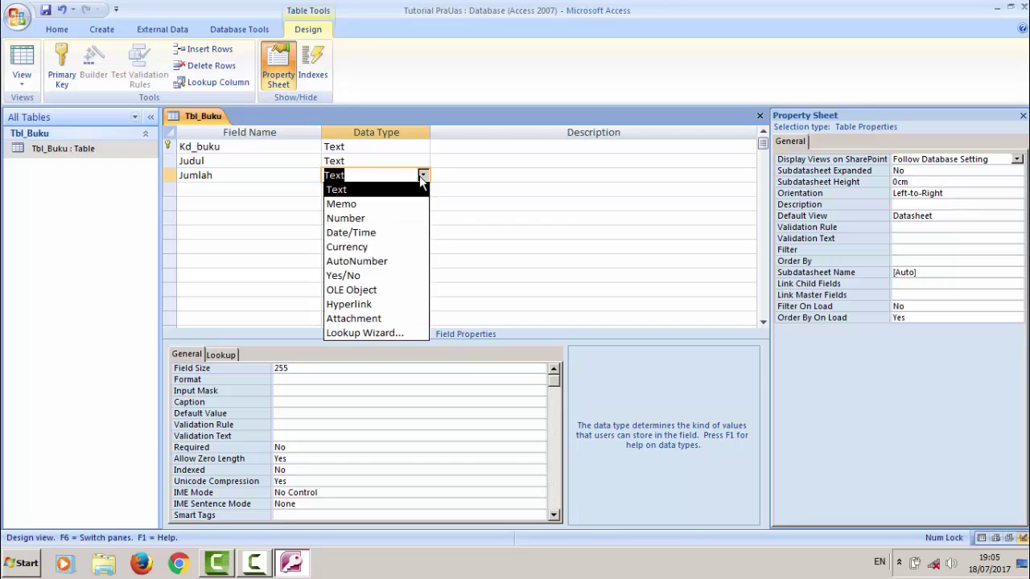
left_click(398, 218)
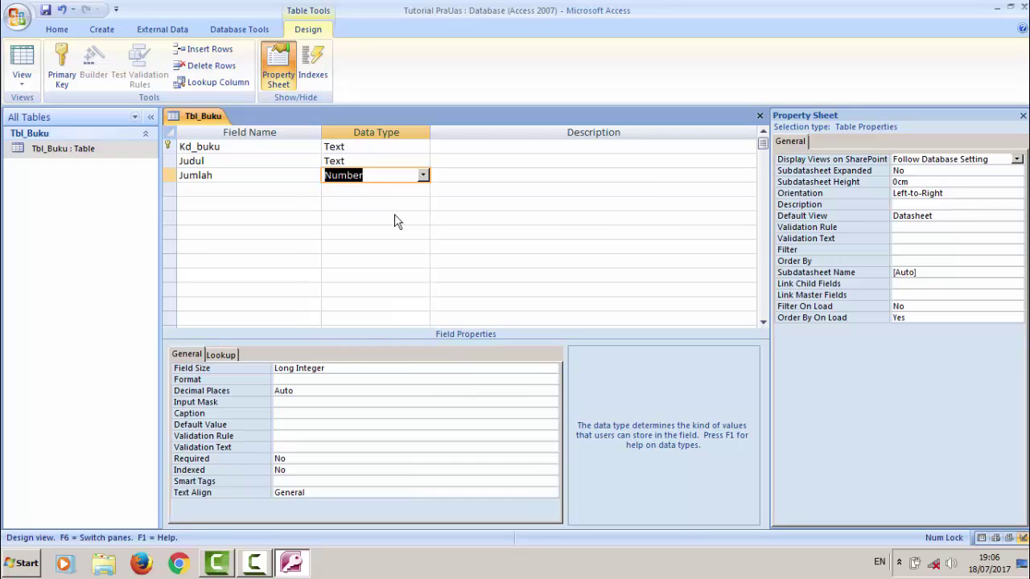
Save the design of Tbl_Buku and close the table
right_click(204, 117)
left_click(222, 123)
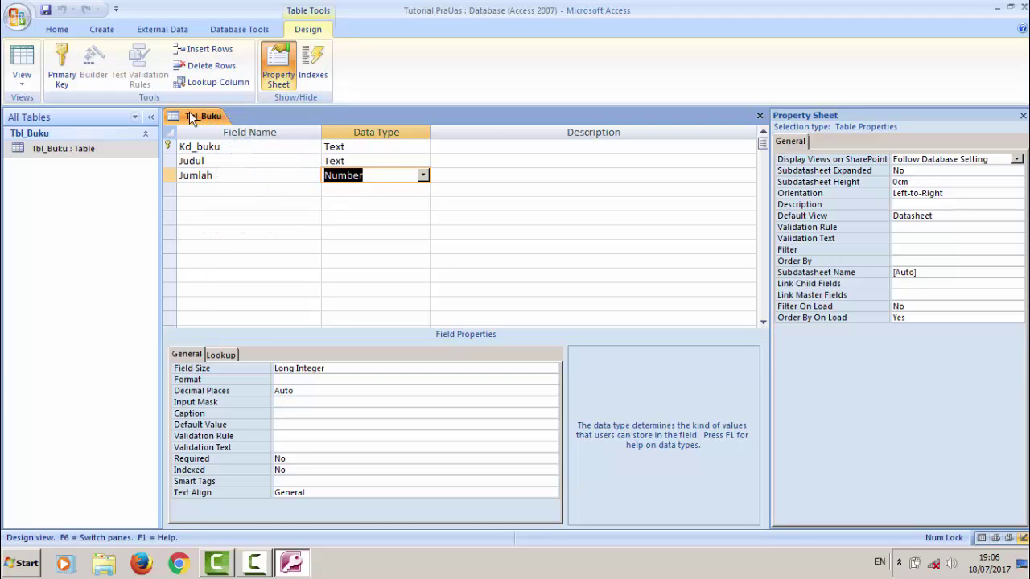
right_click(191, 114)
left_click(224, 138)
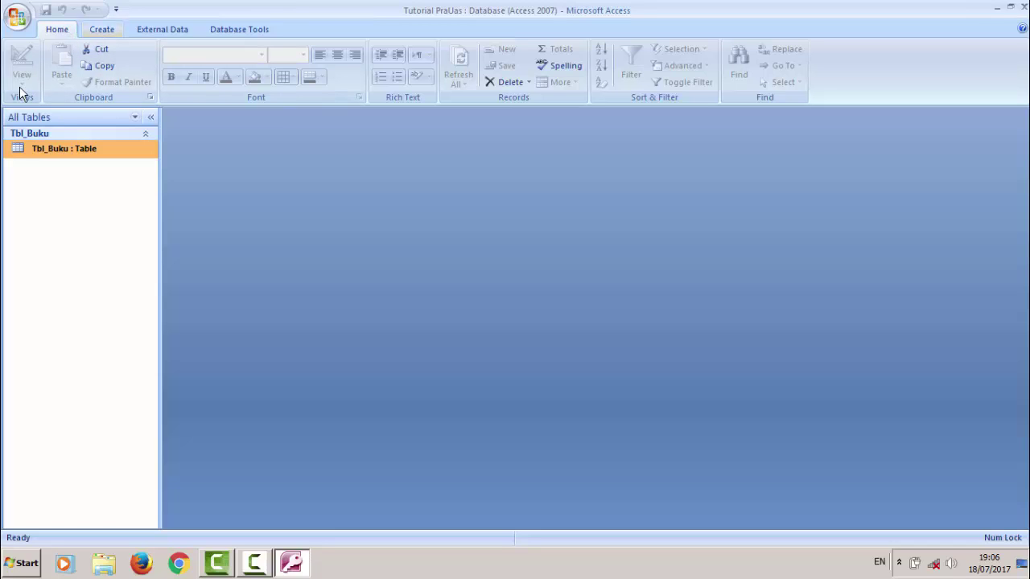
Open Tbl_Buku in Datasheet View and enter the book codes B01, B02 and B03 in three records
double_click(67, 149)
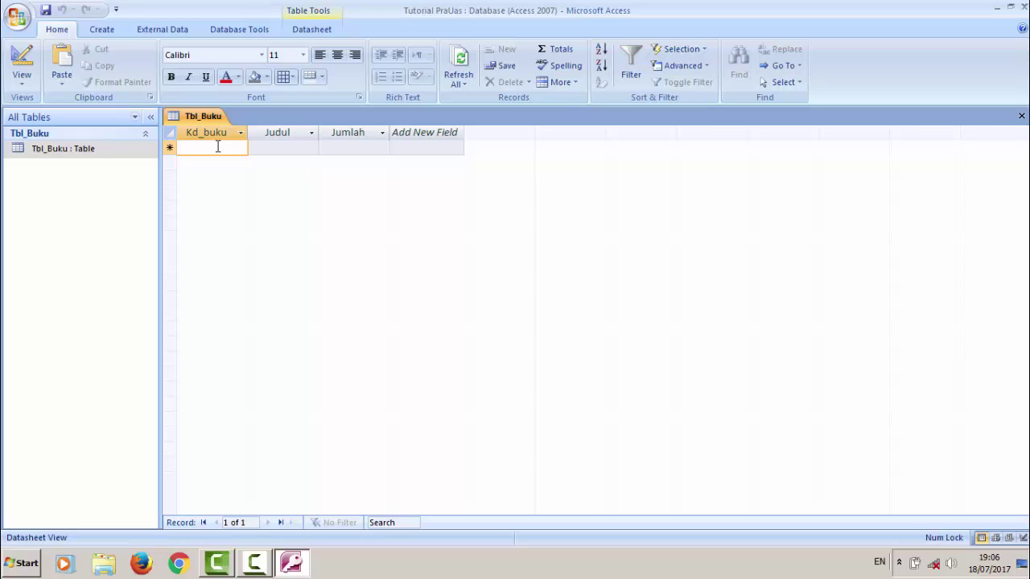
key("Caps_Lock")
type("B0")
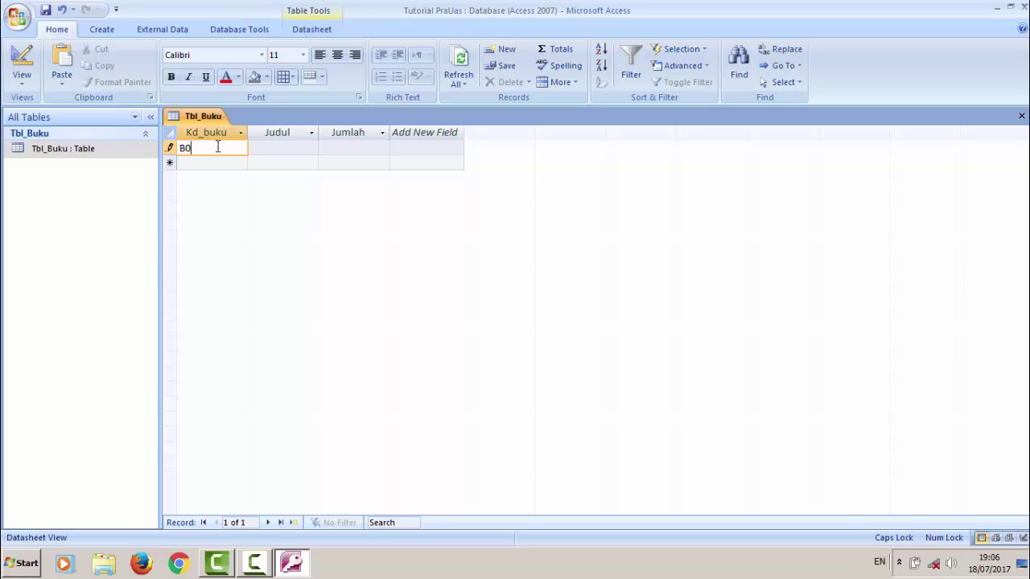
type("1")
key("BackSpace")
type("1")
key("Down")
type("B02")
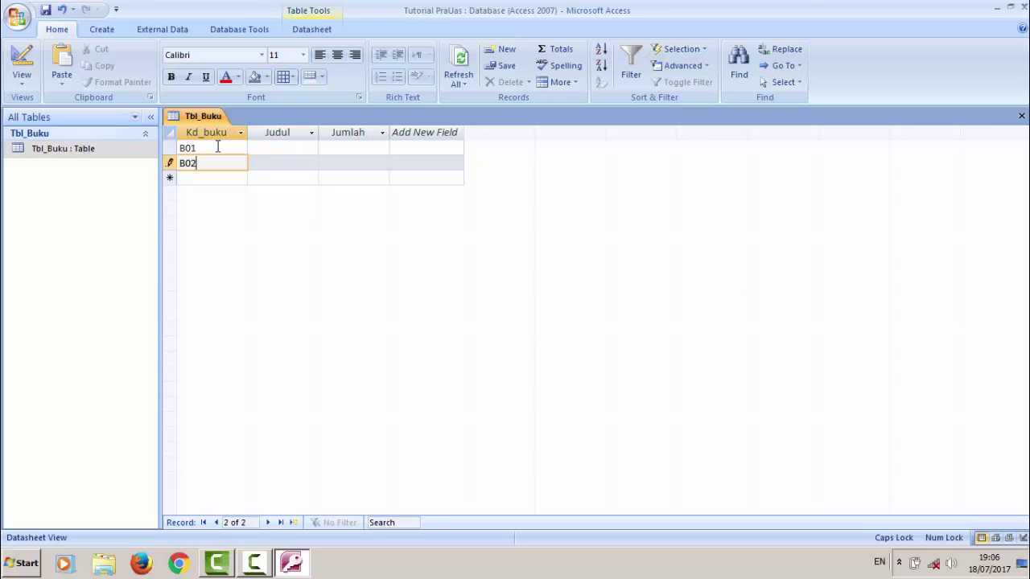
key("Down")
type("B03")
Enter "Perintah dasar MySQL" as the Judul of record B01
key("Tab")
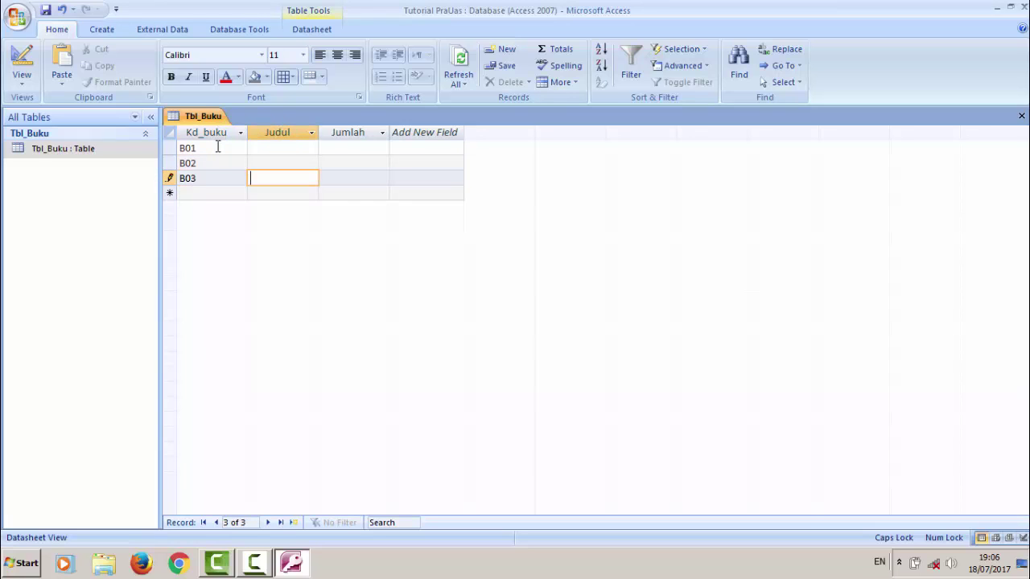
key("Up")
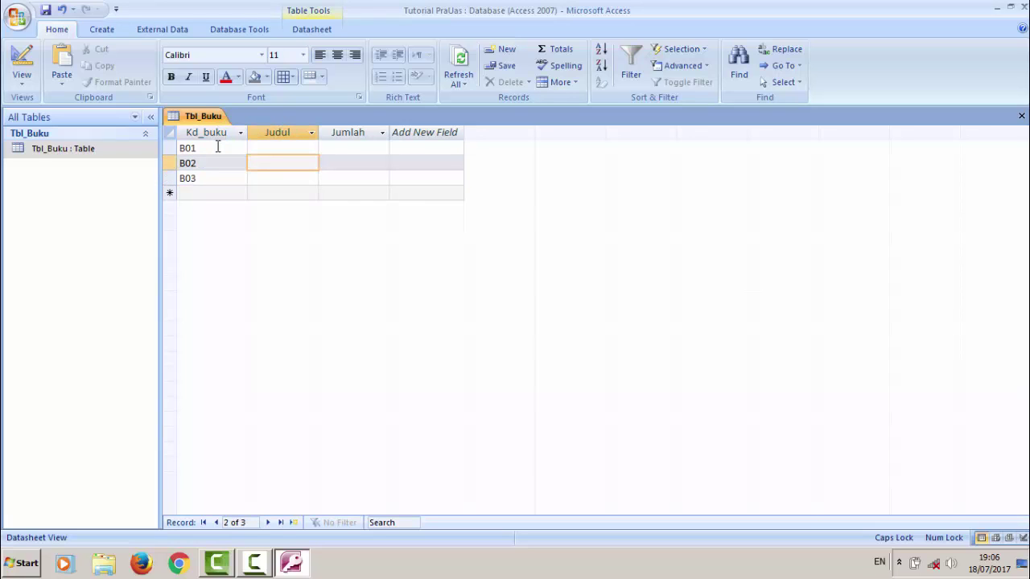
key("Up")
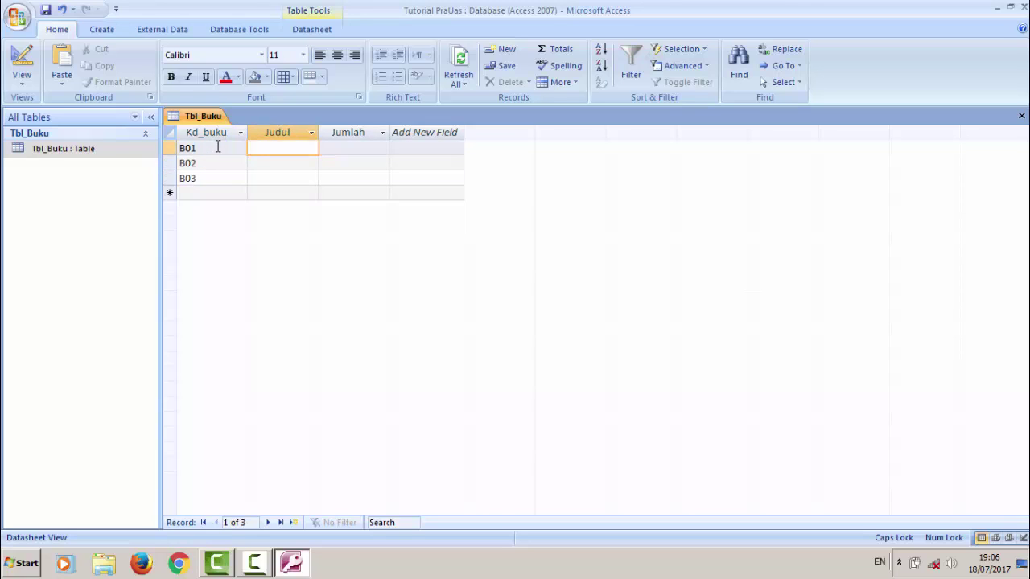
type("pER")
key("BackSpace")
key("BackSpace")
key("BackSpace")
key("Caps_Lock")
type("Perintah dasa")
type("r MySQL")
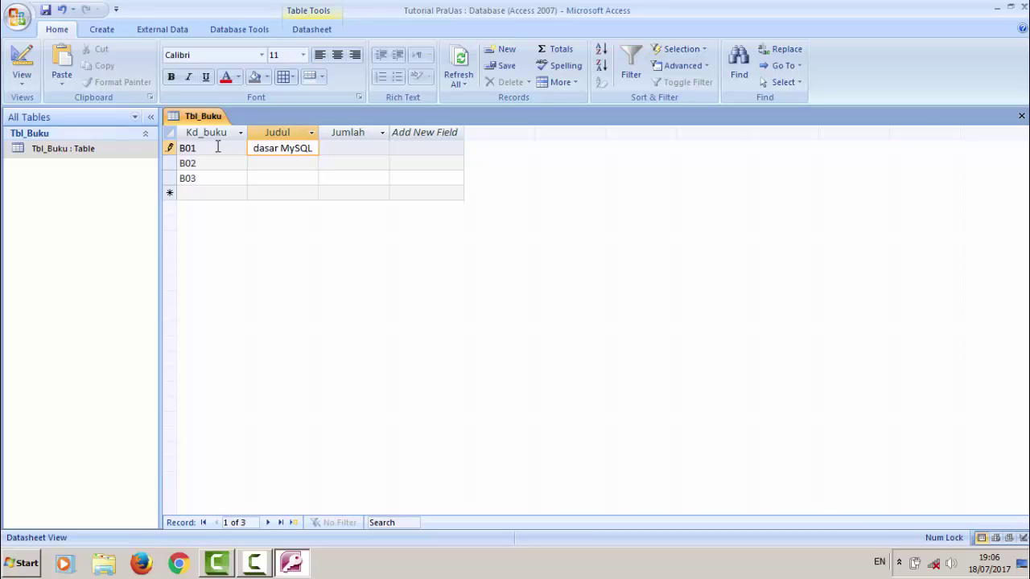
Enter "Microsoft Visual Basic 2008" as the Judul of record B02 and "Sistem Basis Data" as the Judul of B03
key("Down")
type("Micr")
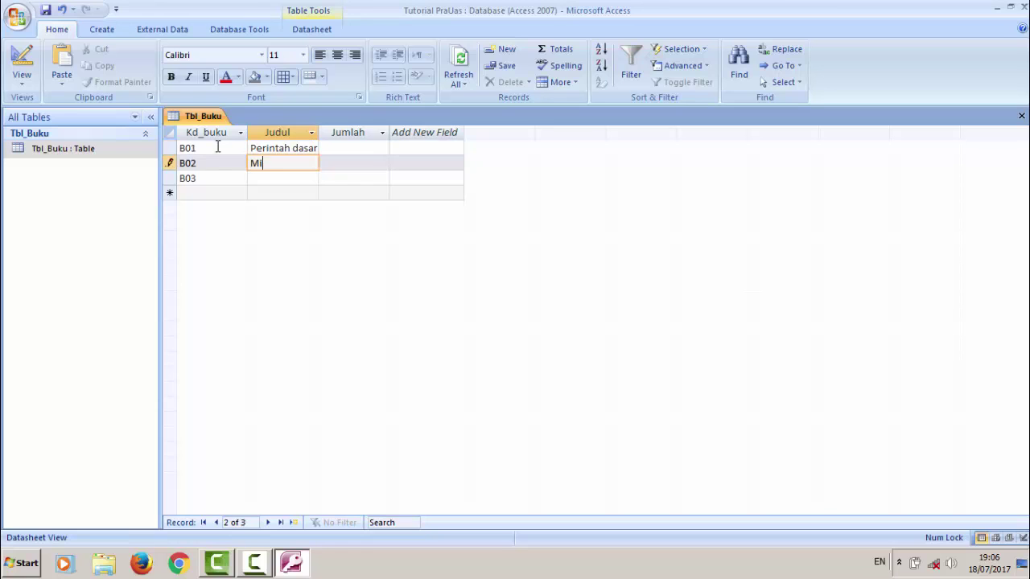
type("soft ")
type("Visual Bas")
type("ic 2008")
key("Down")
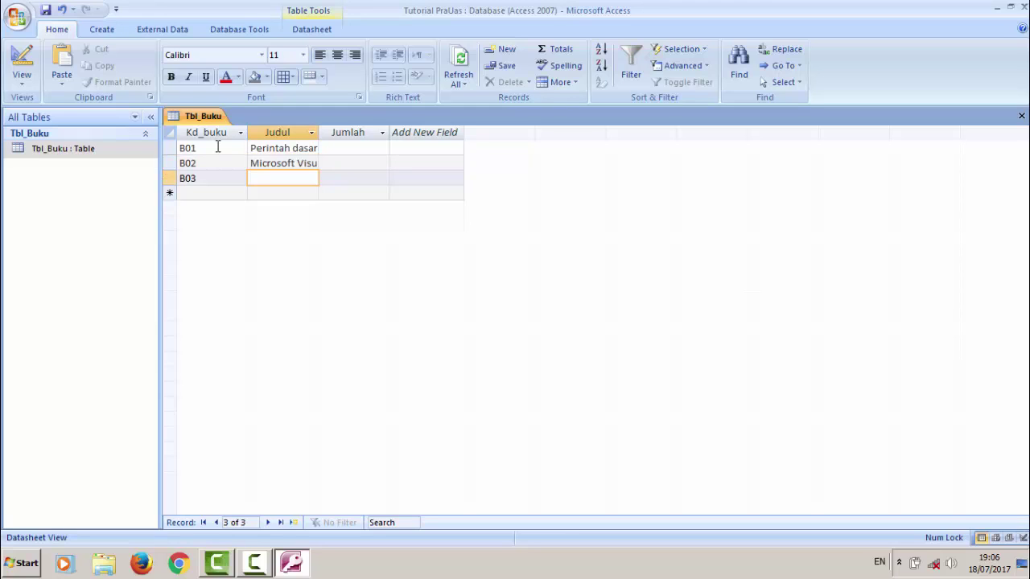
type("Sistem Basis Data")
Enter the Jumlah values 5, 3 and 1 for records B01, B02 and B03
key("Tab")
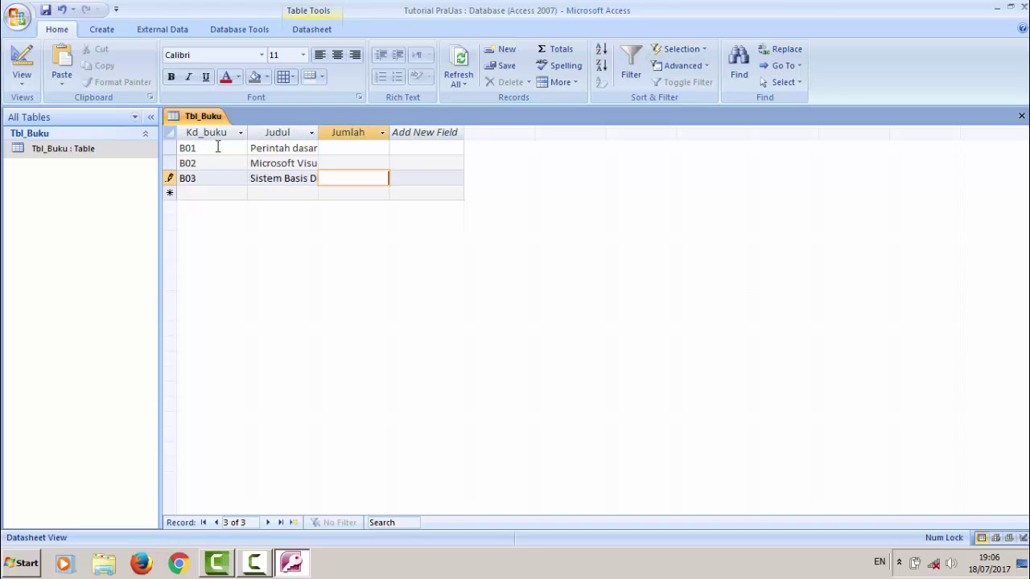
key("Up")
key("Up")
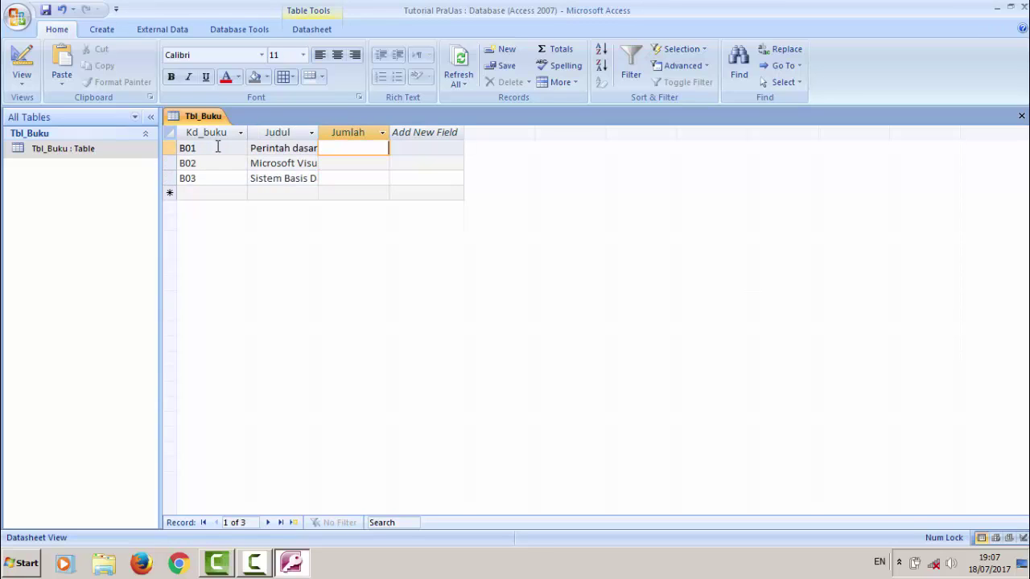
type("5")
key("Down")
type("3")
key("Down")
type("1")
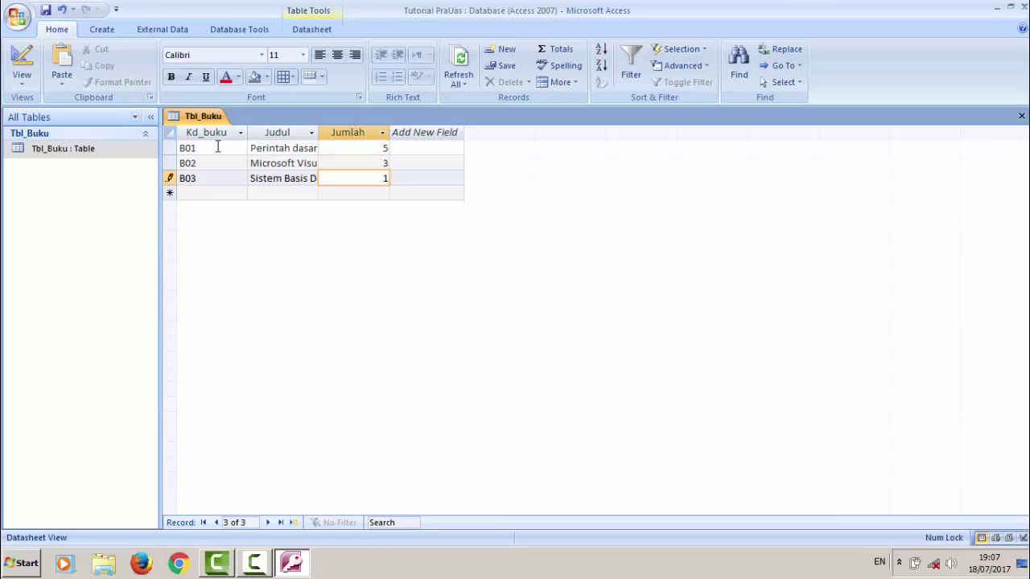
Save the book records in Tbl_Buku and close the table
right_click(203, 119)
left_click(214, 130)
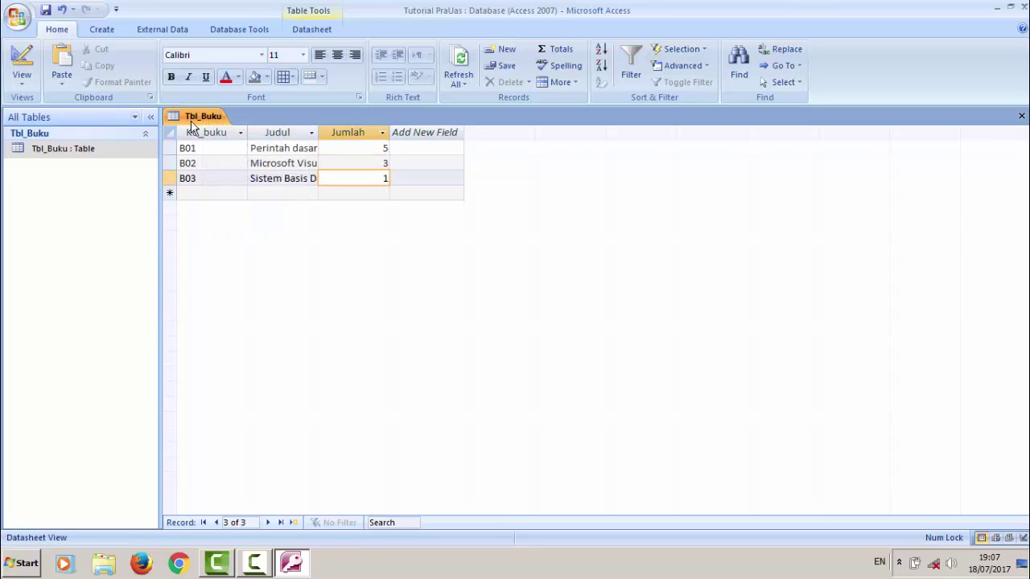
right_click(191, 121)
left_click(228, 147)
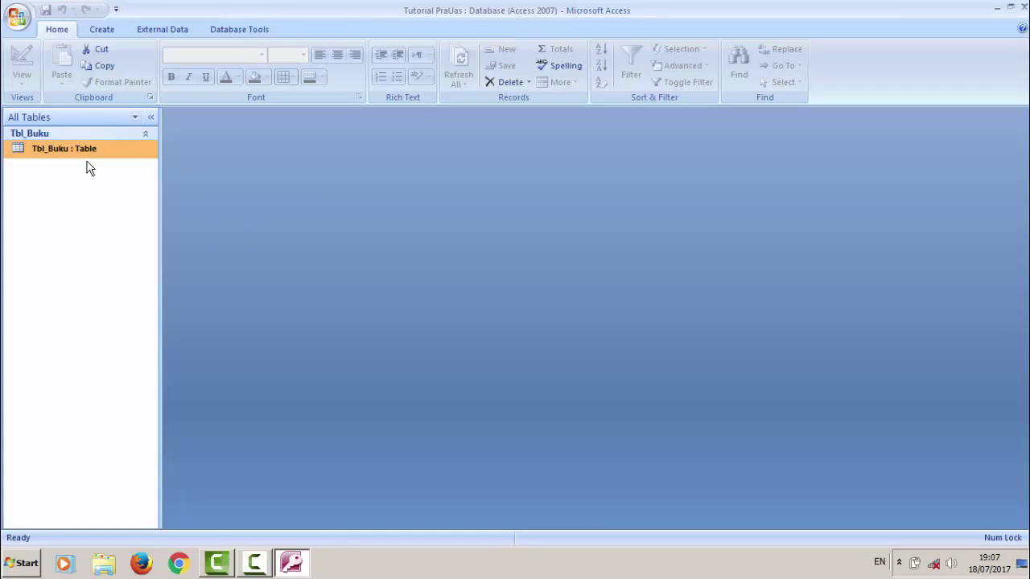
Create a new table and switch it to Design View, saving it under the name Tbl_Anggota
left_click(102, 32)
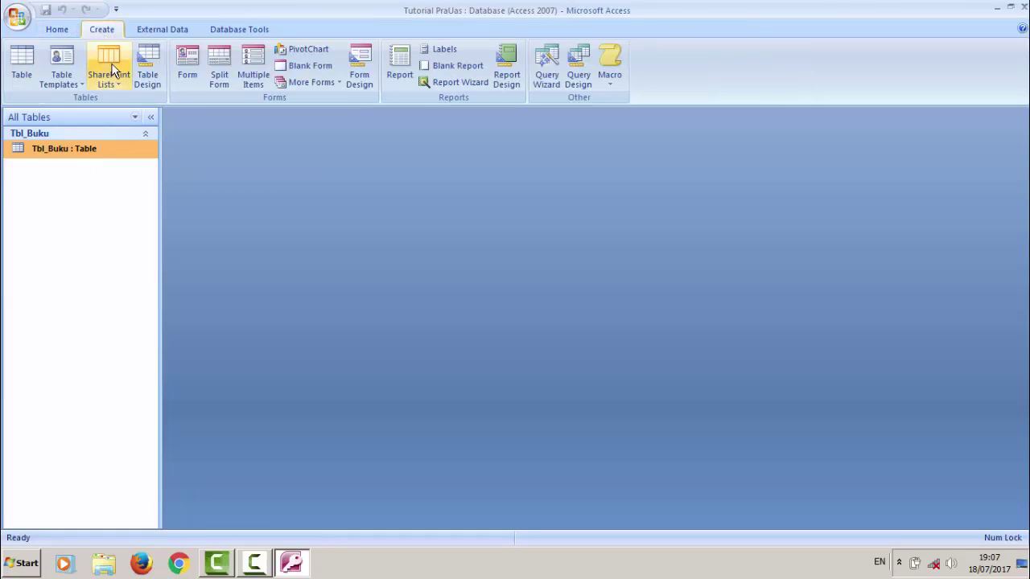
left_click(32, 74)
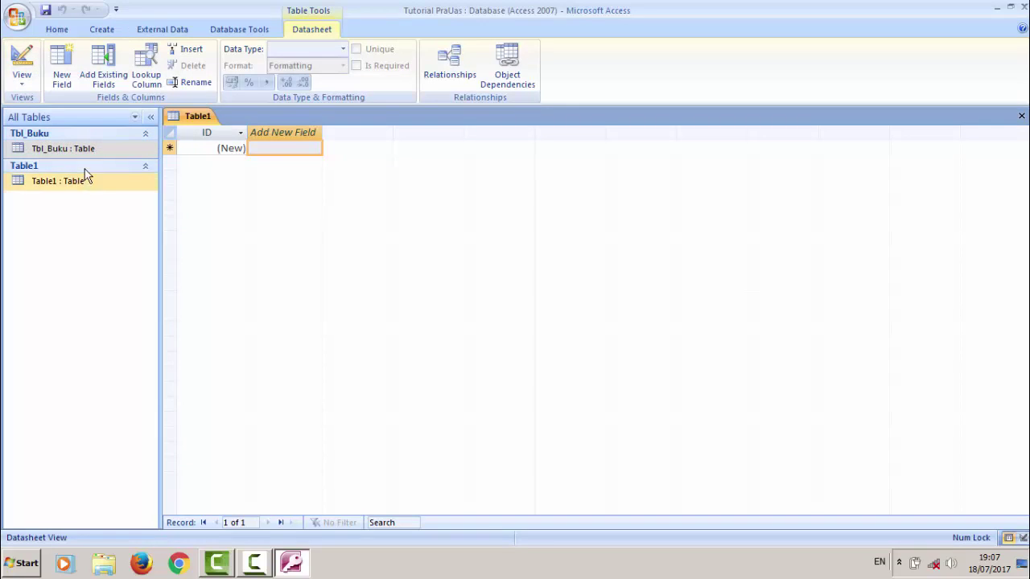
right_click(77, 185)
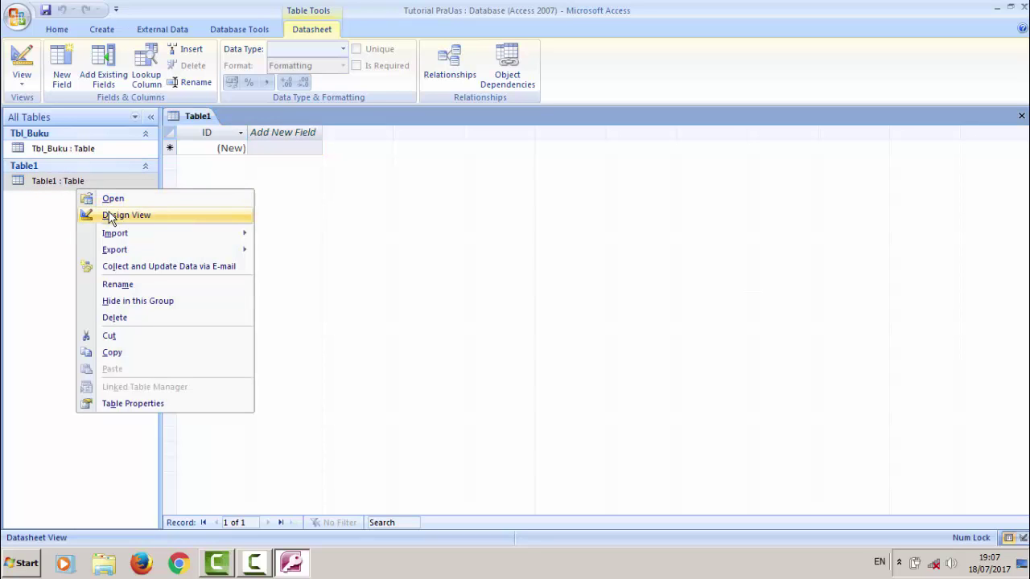
left_click(113, 216)
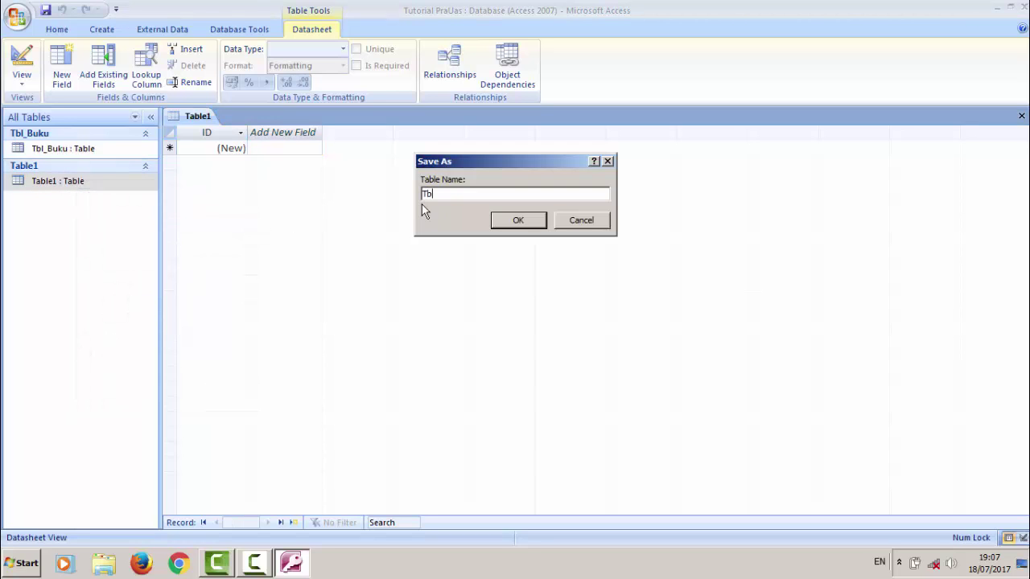
type("Tbl_Anggota")
key("Return")
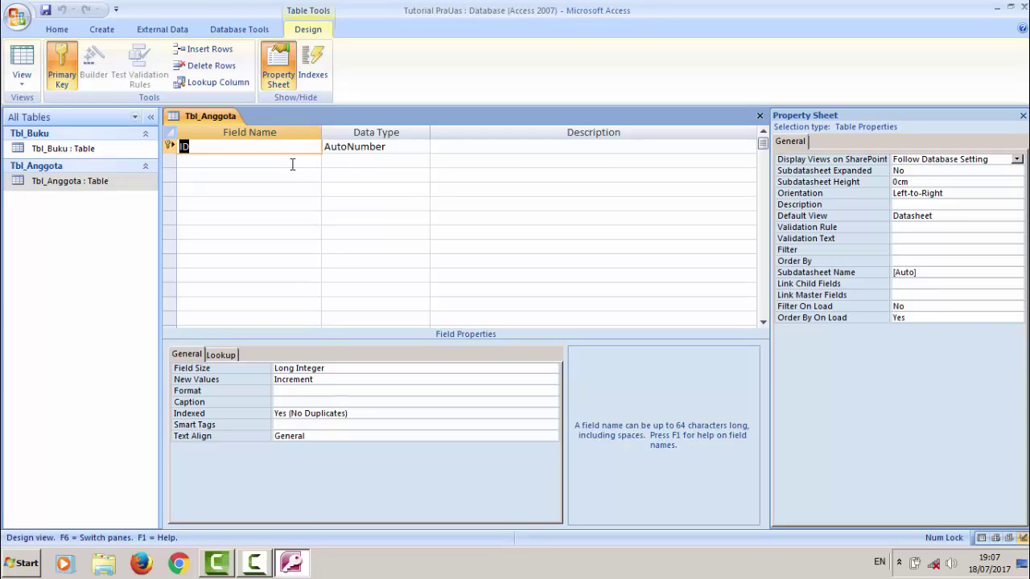
Rename the primary key field ID of Tbl_Anggota as No_Anggota
type("No_ang")
key("BackSpace")
key("BackSpace")
key("BackSpace")
type("Anggota")
Set the data type of the No_Anggota field to Number
key("Tab")
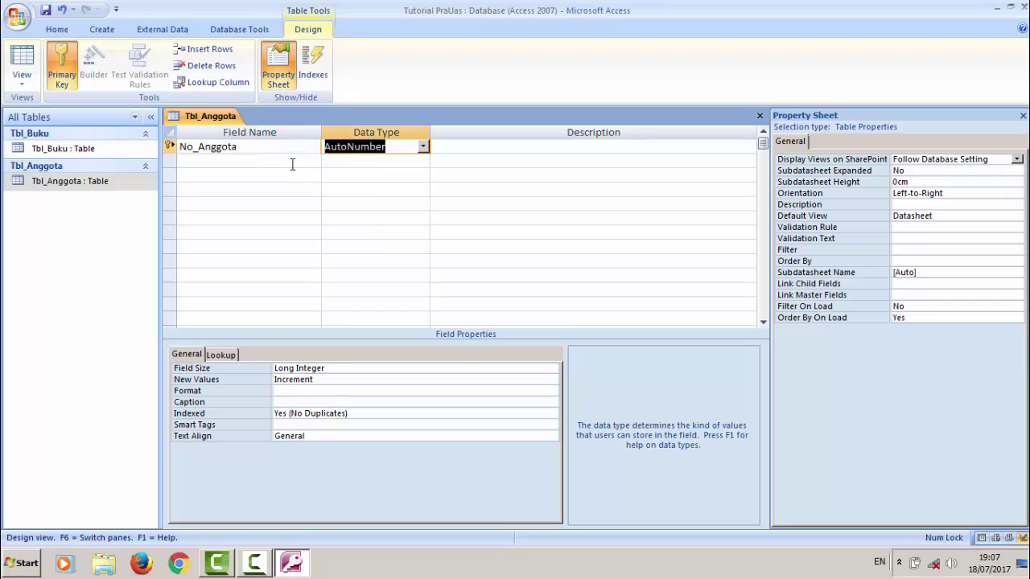
key("Down")
key("Up")
left_click(424, 148)
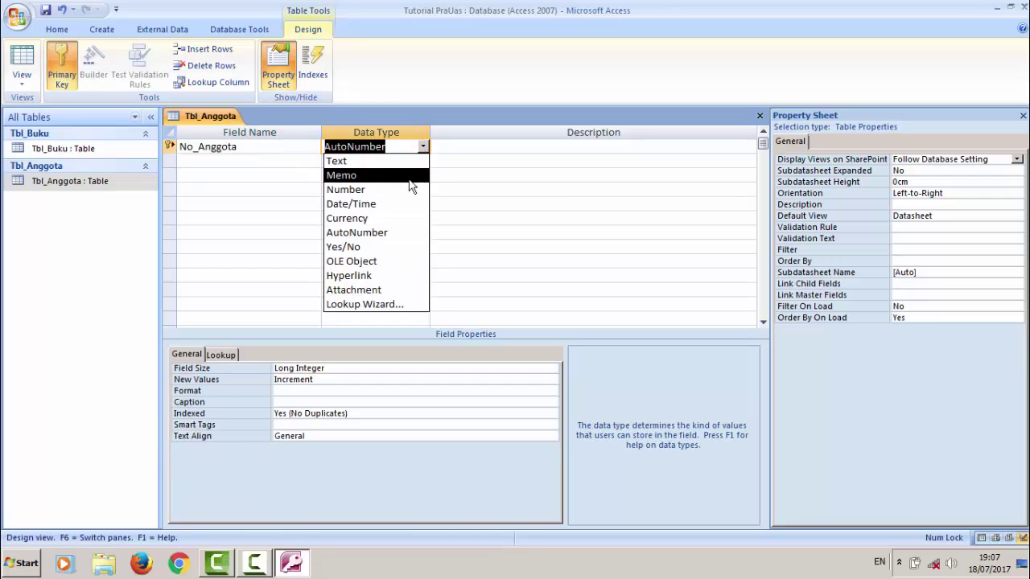
left_click(411, 187)
Add two fields named Nama and Alamat below No_Anggota
left_click(294, 170)
left_click(292, 164)
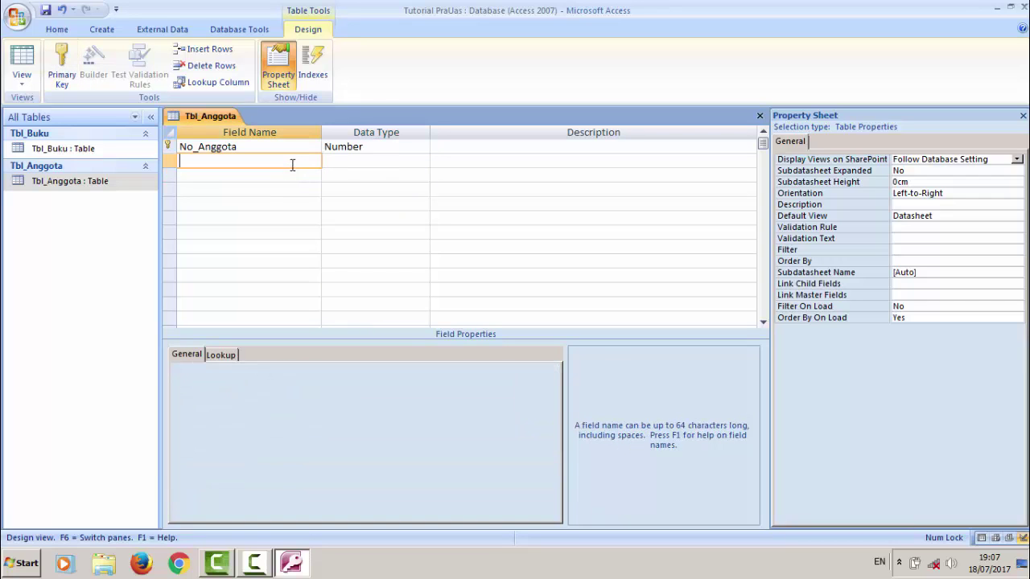
type("Nama")
key("Down")
type("Alamat")
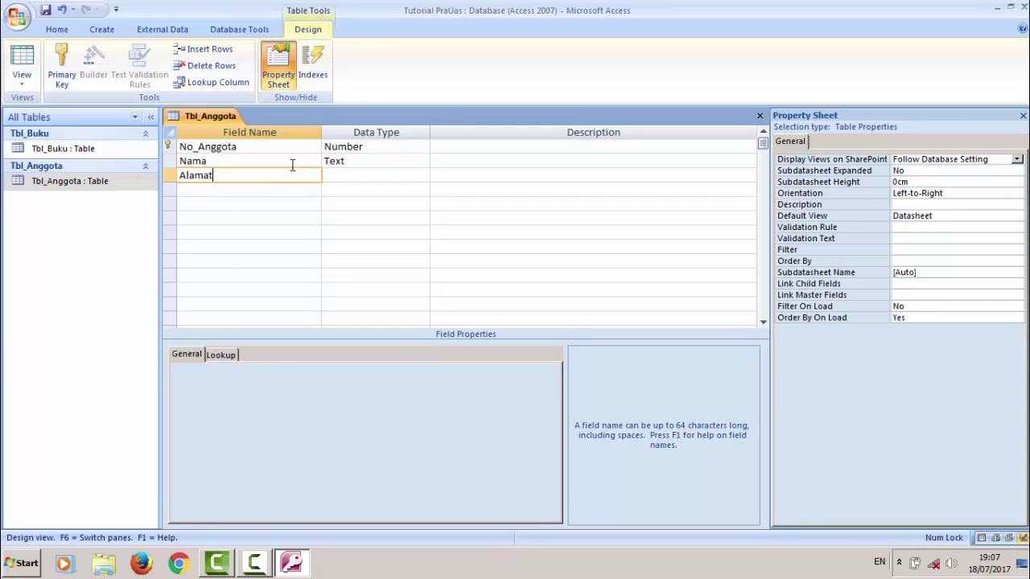
Set the field size of the Nama field to 35
key("Up")
key("Tab")
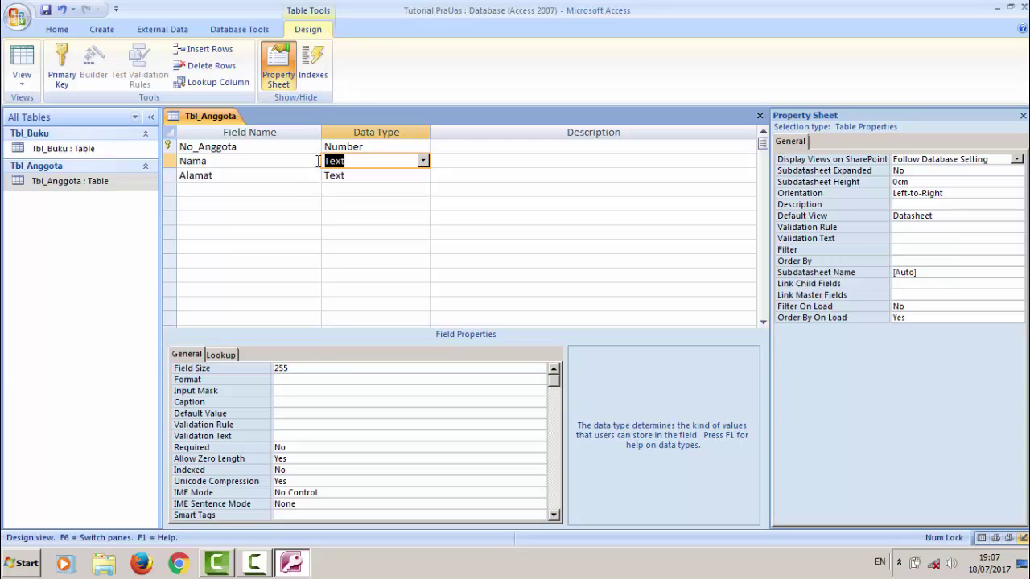
double_click(292, 372)
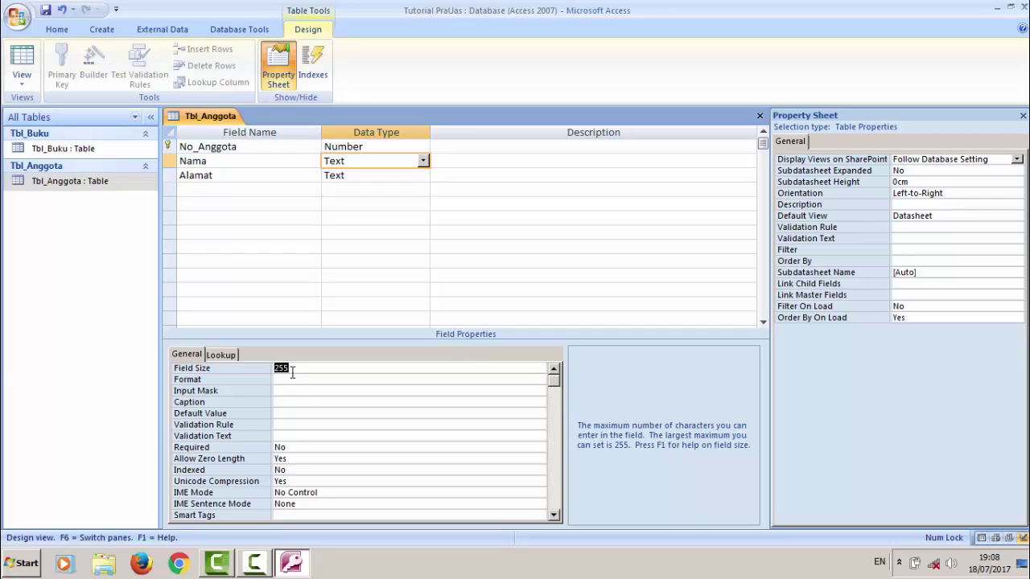
type("35")
key("Return")
left_click(304, 246)
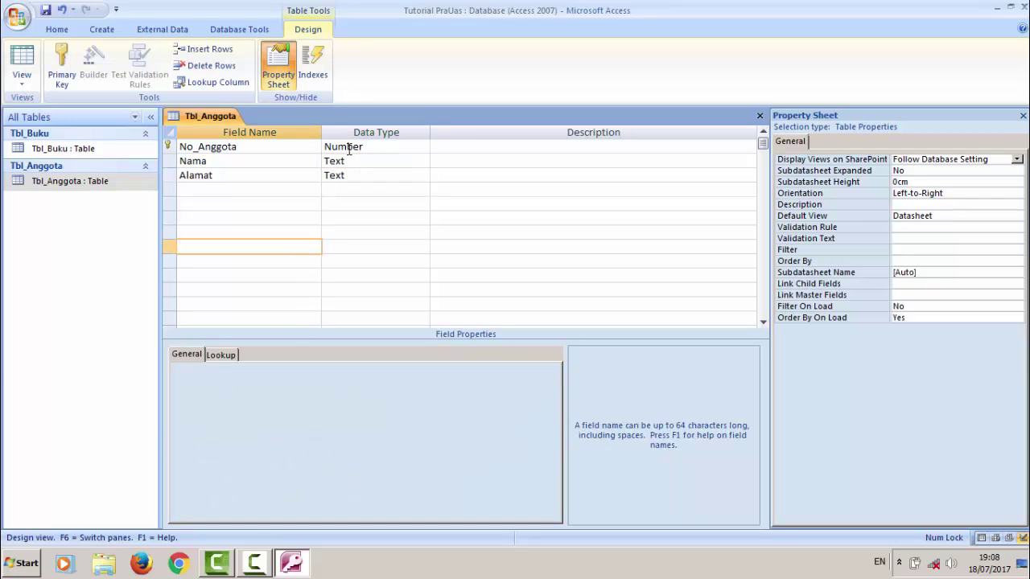
Change the data type of No_Anggota to Text and set its field size to 5
left_click(349, 146)
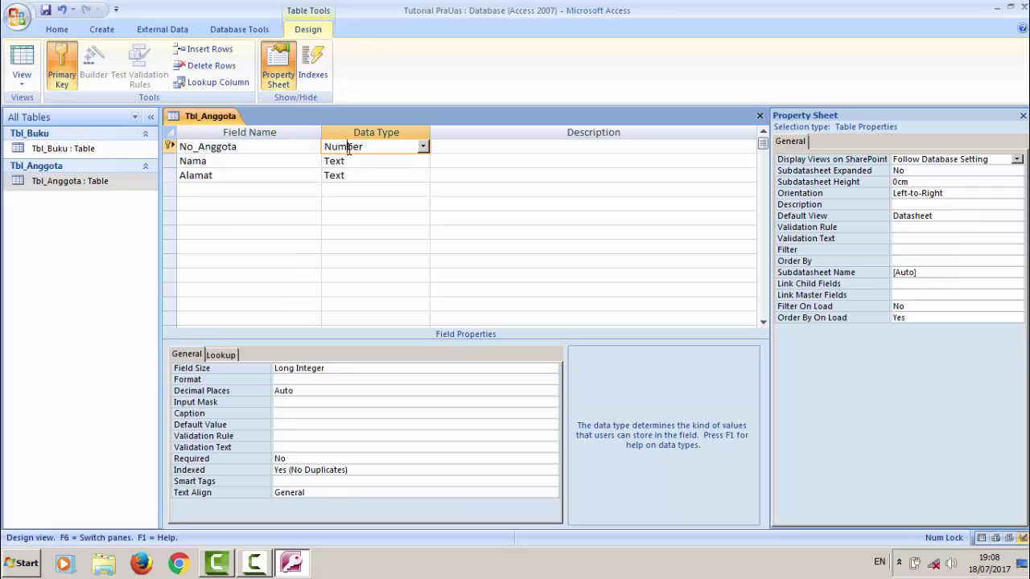
left_click(423, 148)
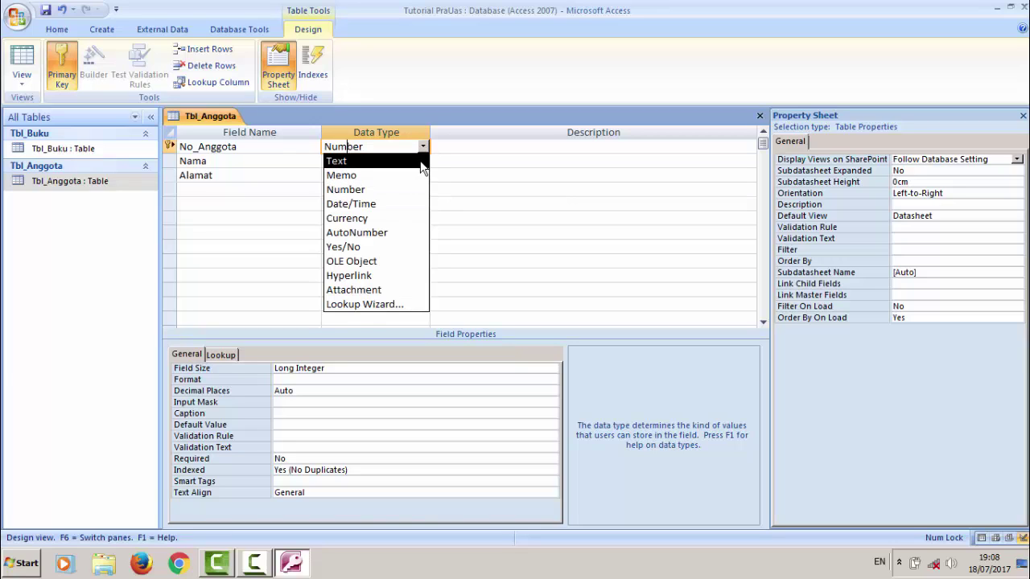
left_click(421, 160)
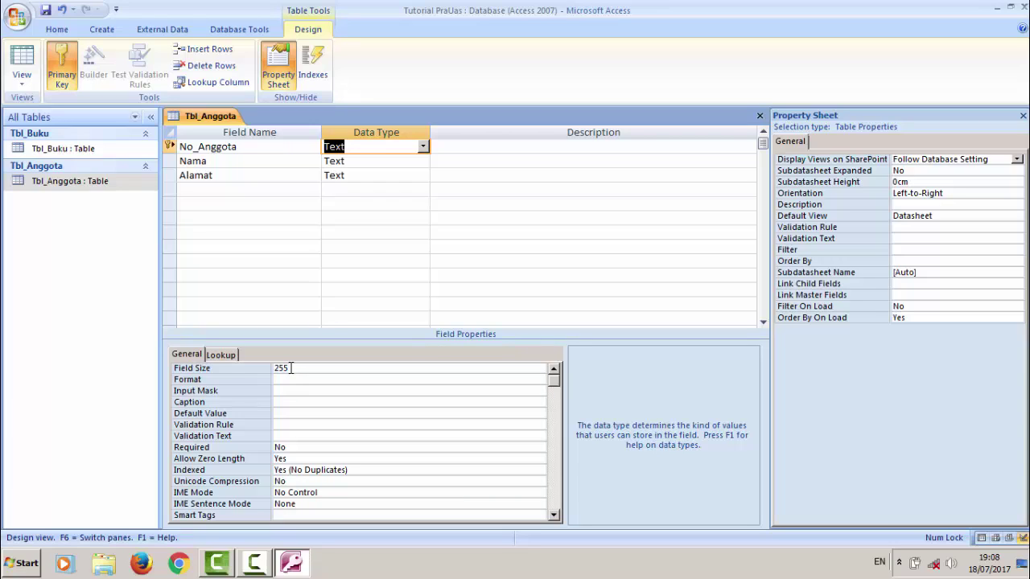
double_click(291, 367)
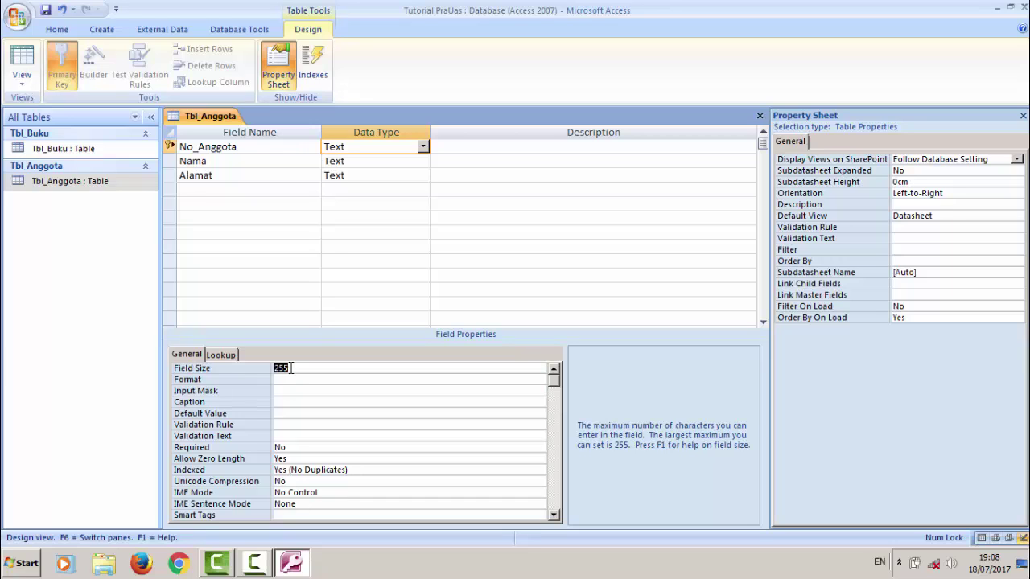
type("5")
Give the Alamat field the Text data type with a field size of 50
left_click(356, 182)
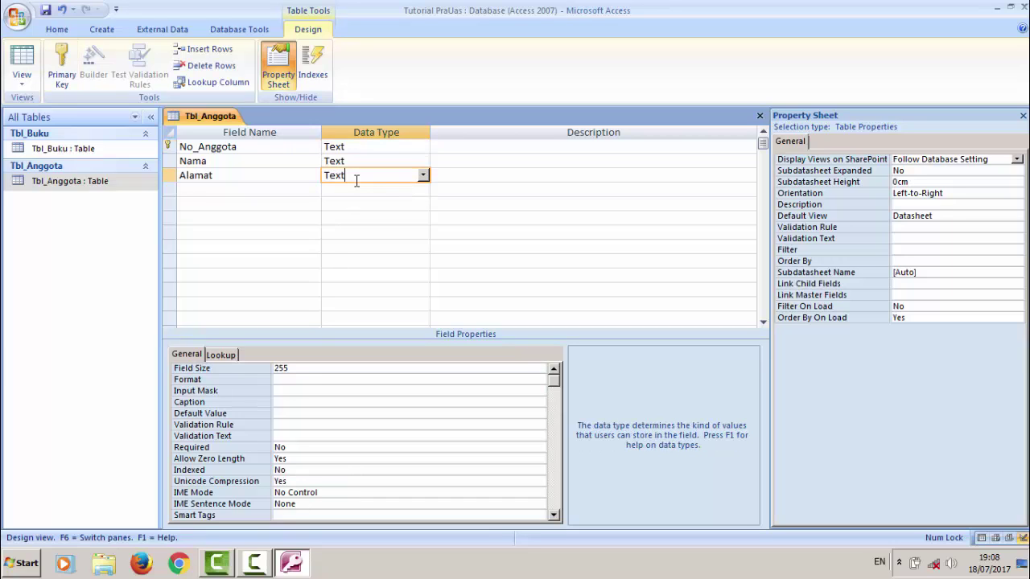
double_click(355, 177)
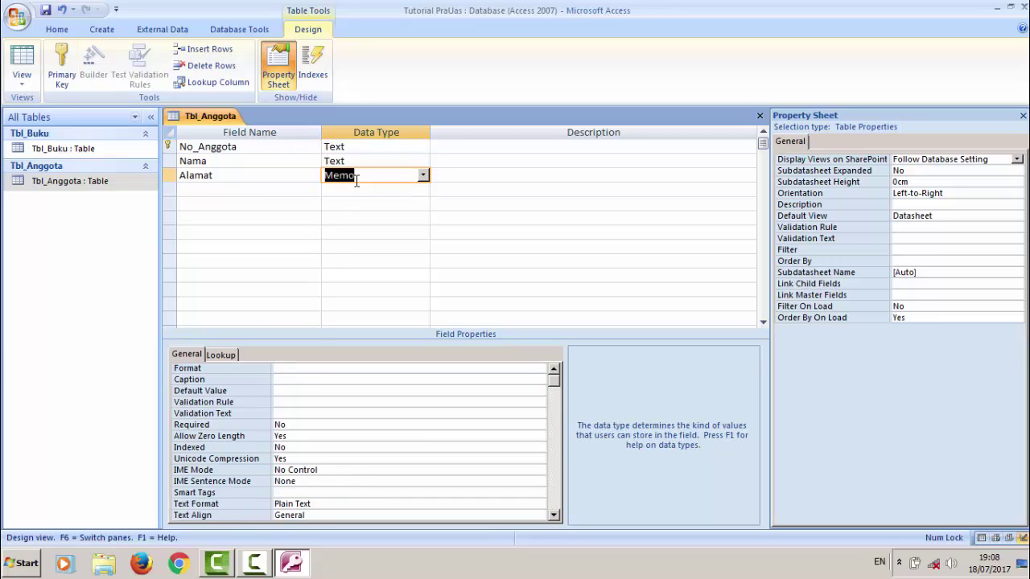
left_click(422, 175)
left_click(390, 190)
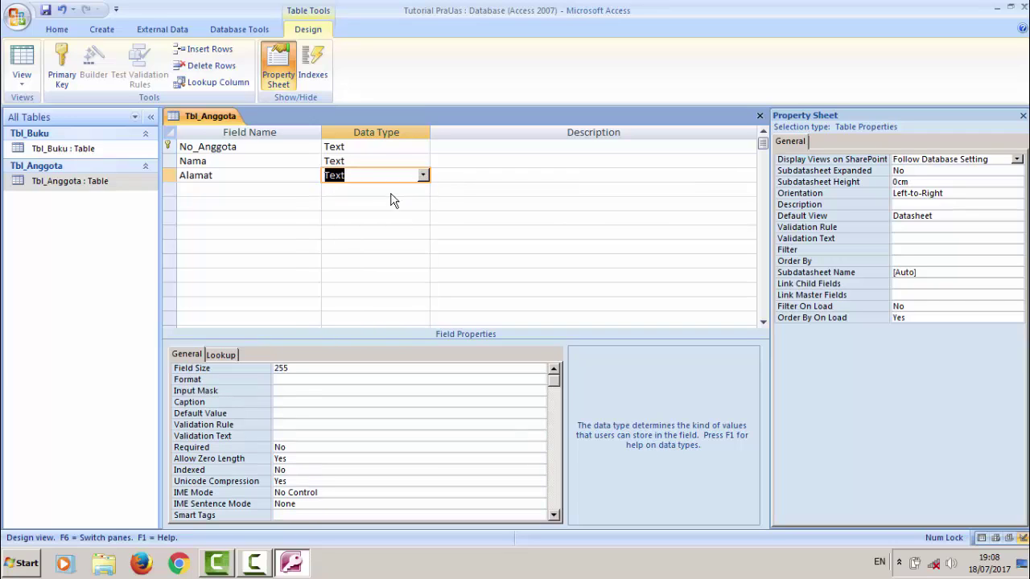
double_click(282, 367)
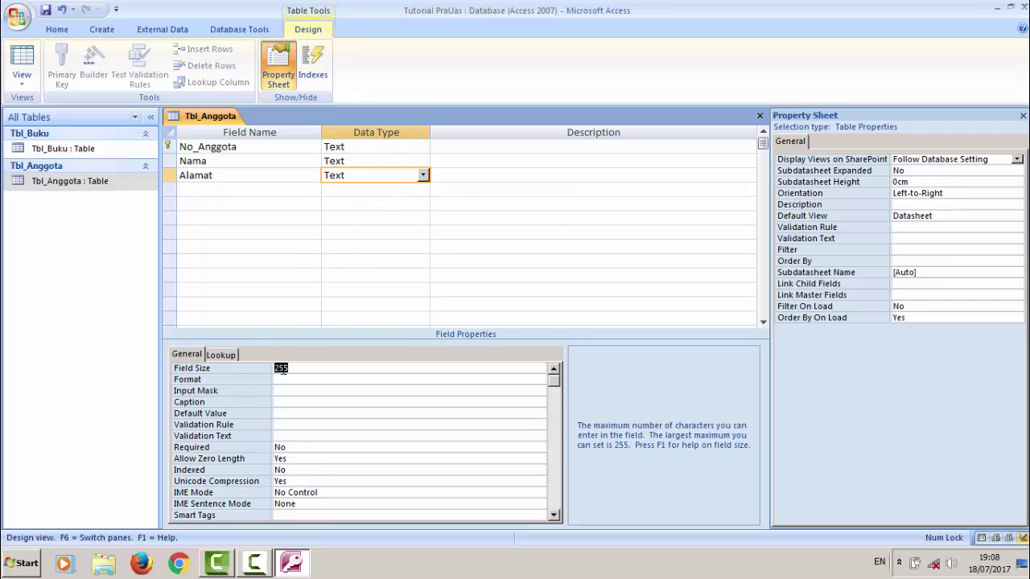
type("50")
left_click(284, 233)
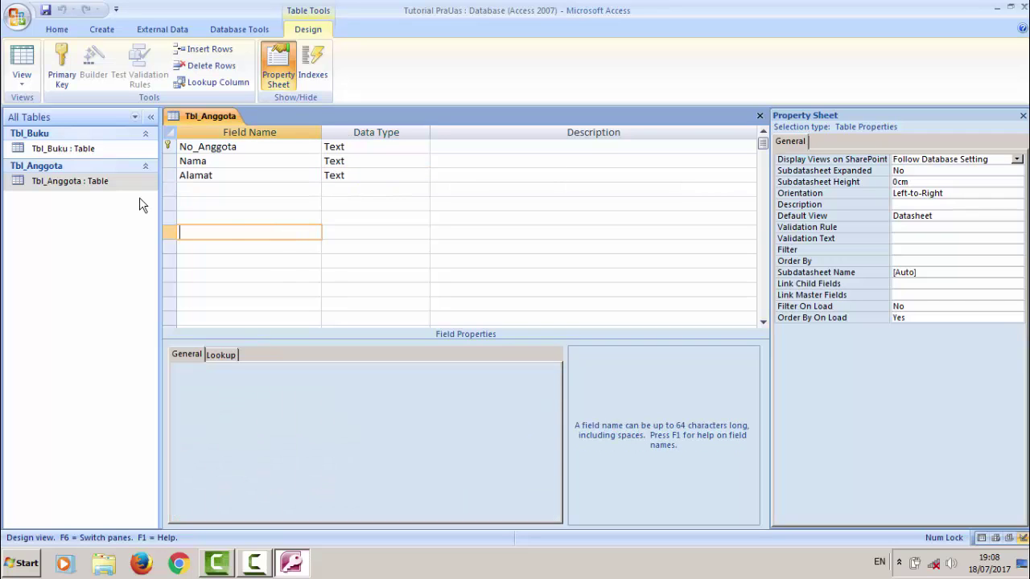
Open Tbl_Buku in Design View and check the data type and properties of its Kd_buku, Judul and Jumlah fields
double_click(86, 148)
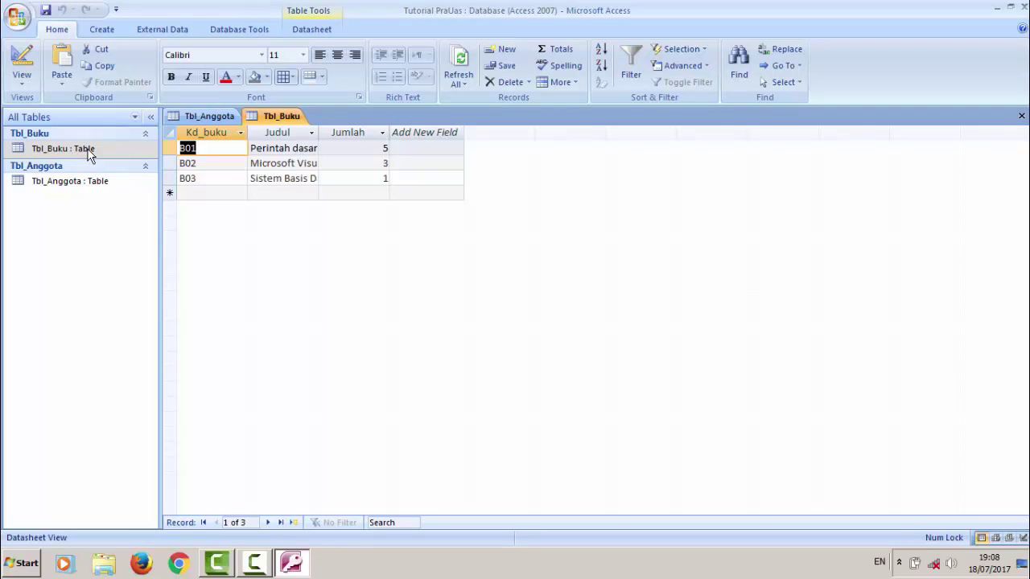
right_click(88, 156)
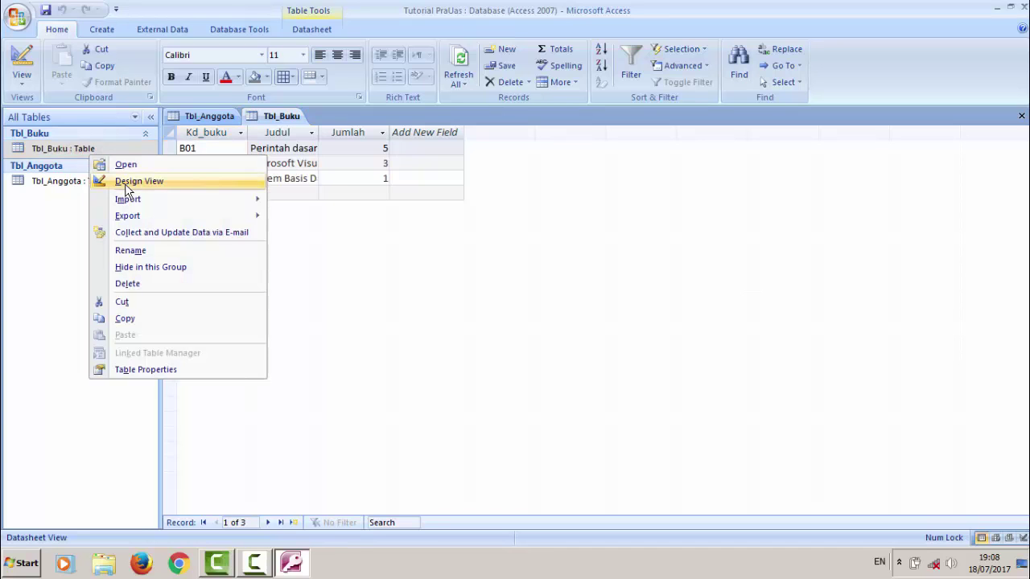
left_click(127, 182)
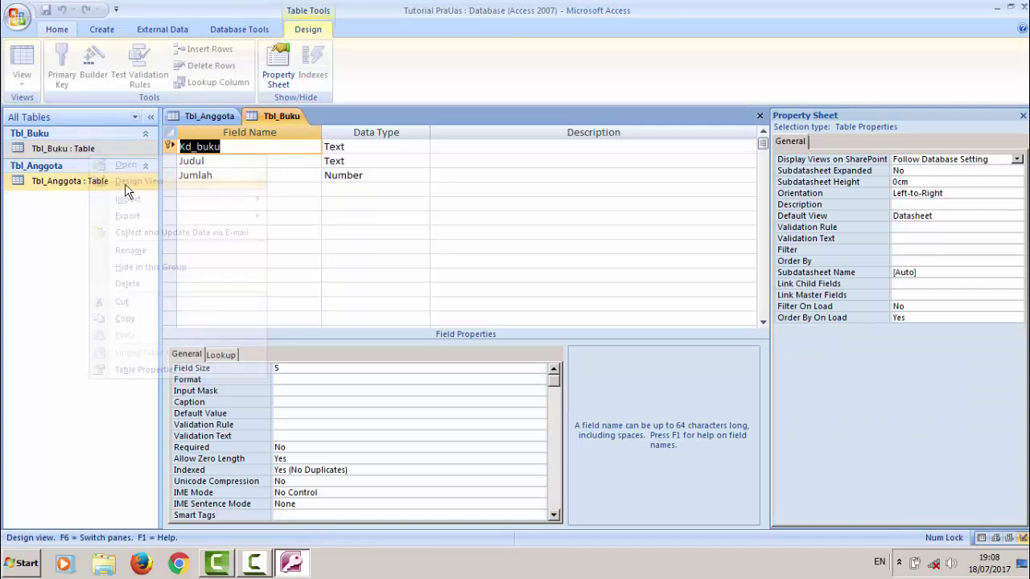
left_click(345, 149)
left_click(348, 161)
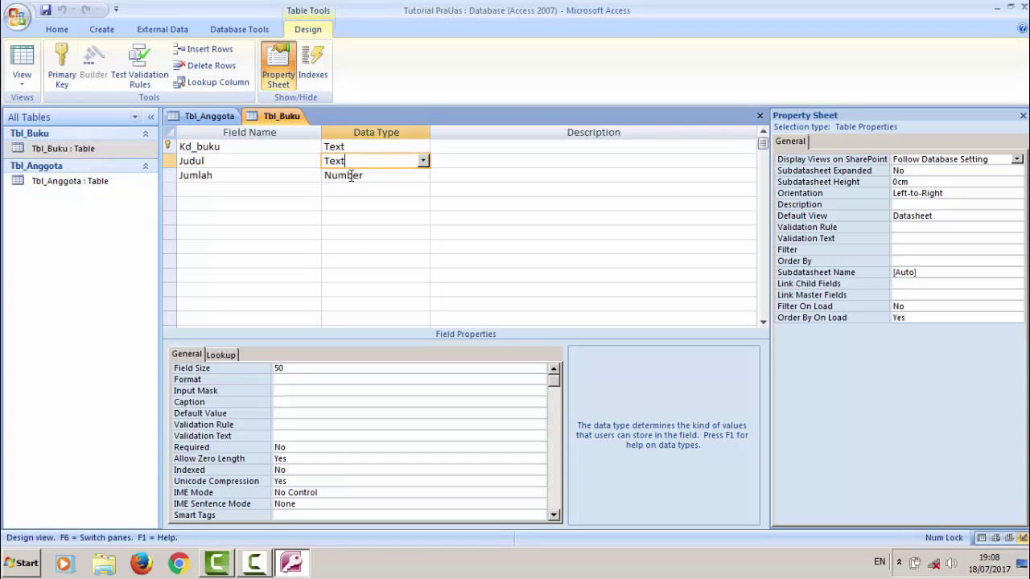
left_click(351, 176)
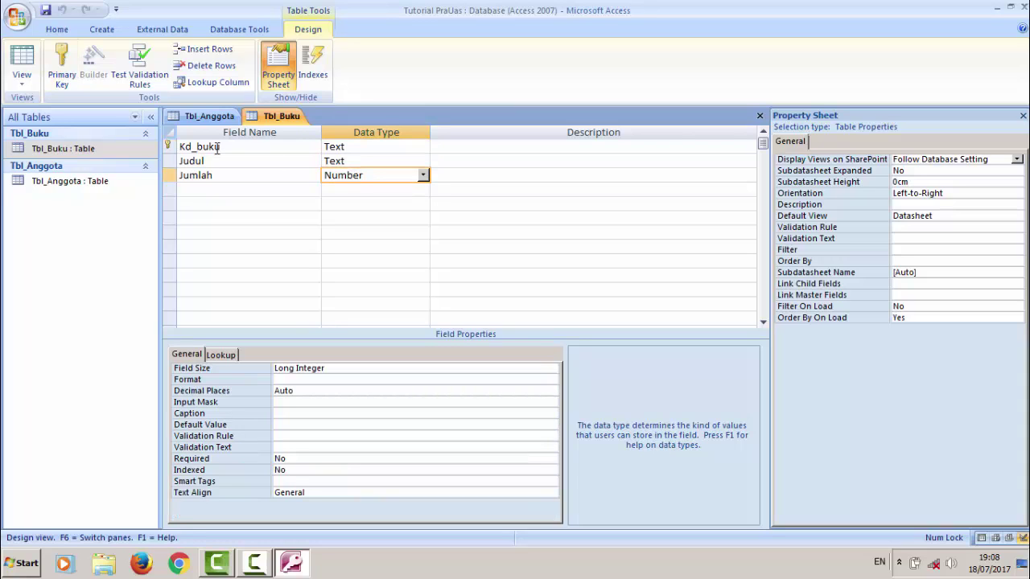
Create a new table, save it as Tbl_Pinjaman and open it in Design View
left_click(71, 182)
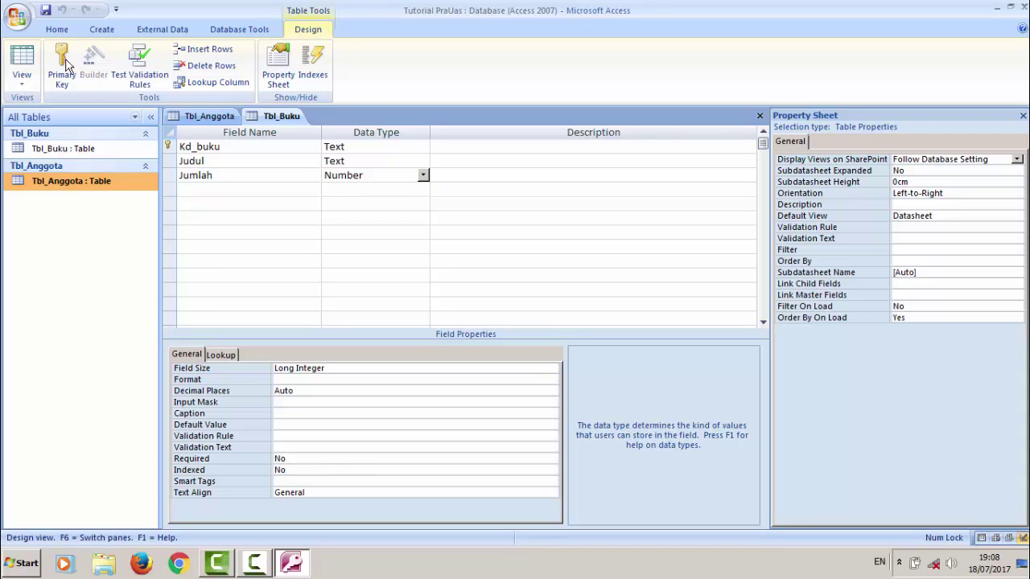
left_click(57, 32)
left_click(109, 31)
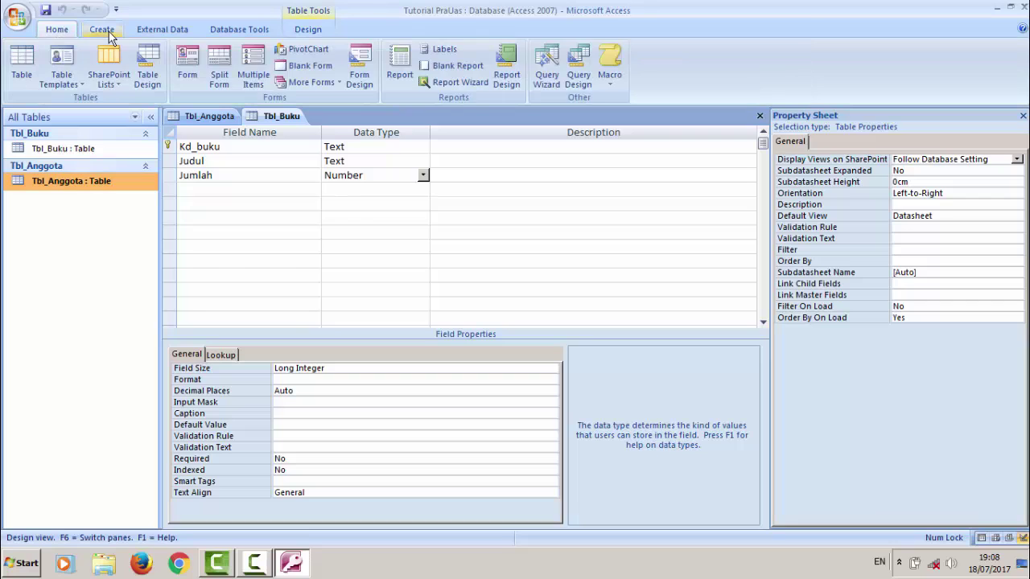
left_click(21, 62)
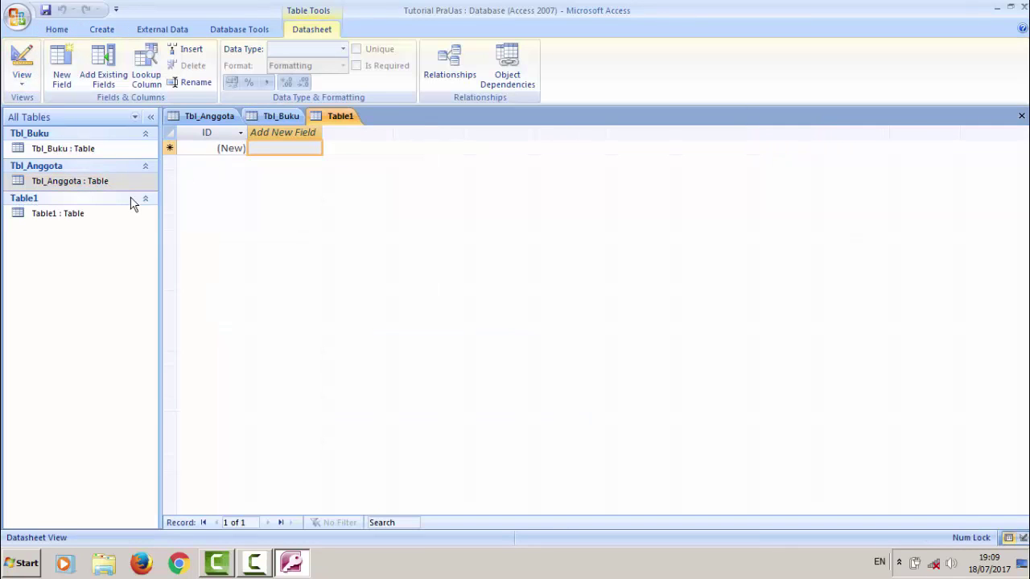
right_click(73, 222)
left_click(99, 246)
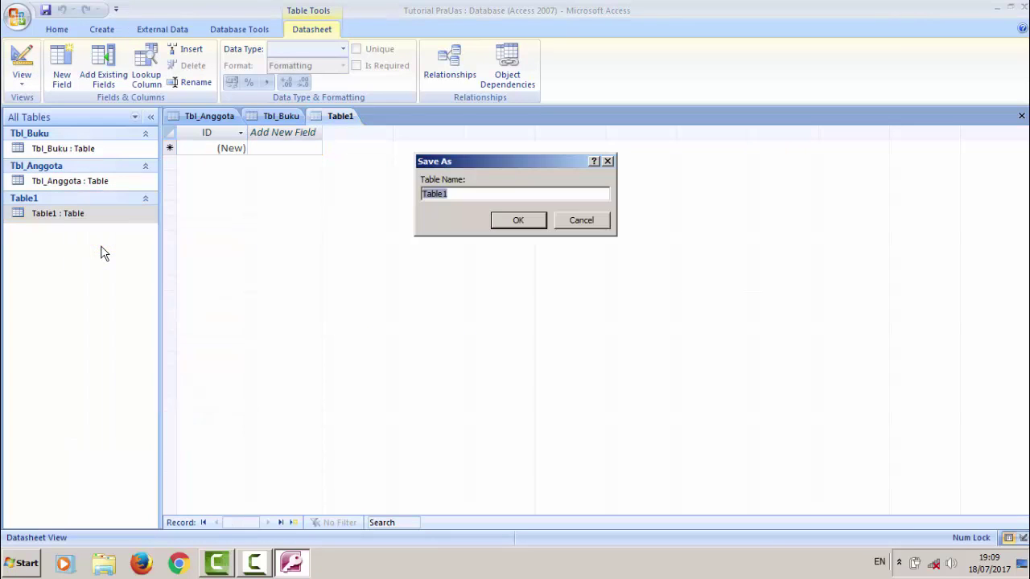
type("Tbl_Pinjaman")
key("Return")
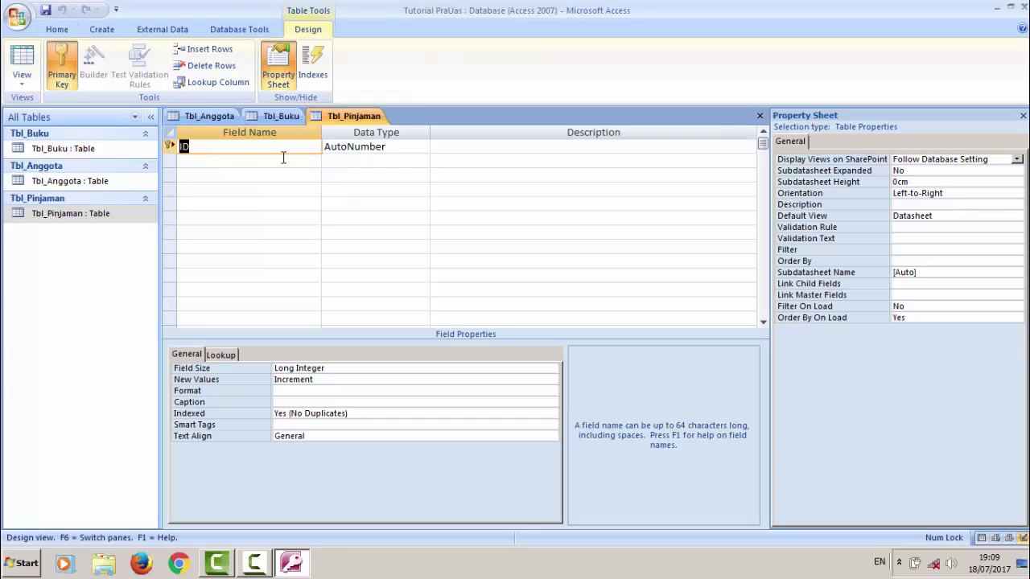
Rename the ID field of Tbl_Pinjaman to No_Pinjaman and change its data type to Text
type("No_Pinjaman")
left_click(283, 158)
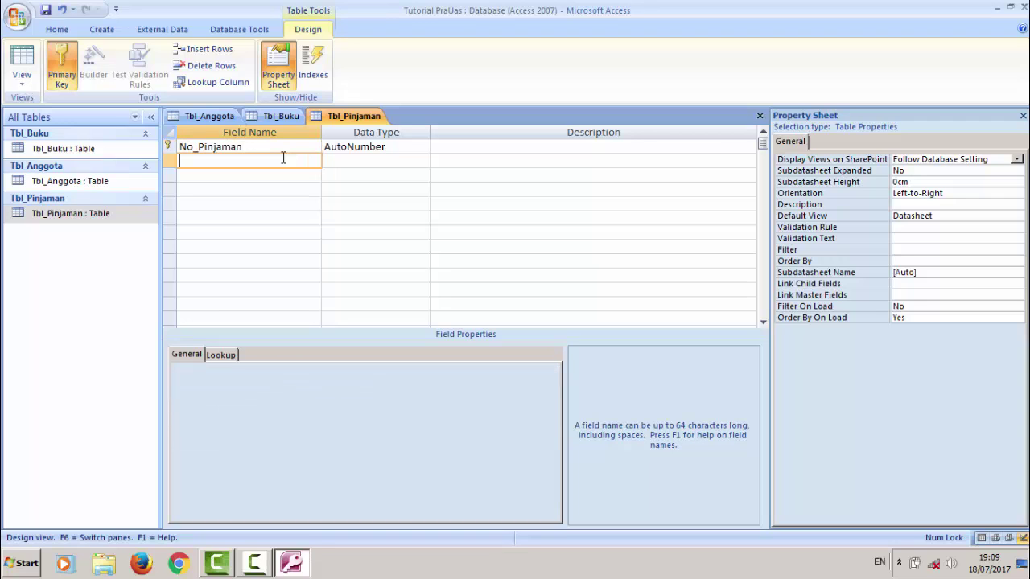
key("Tab")
left_click(393, 147)
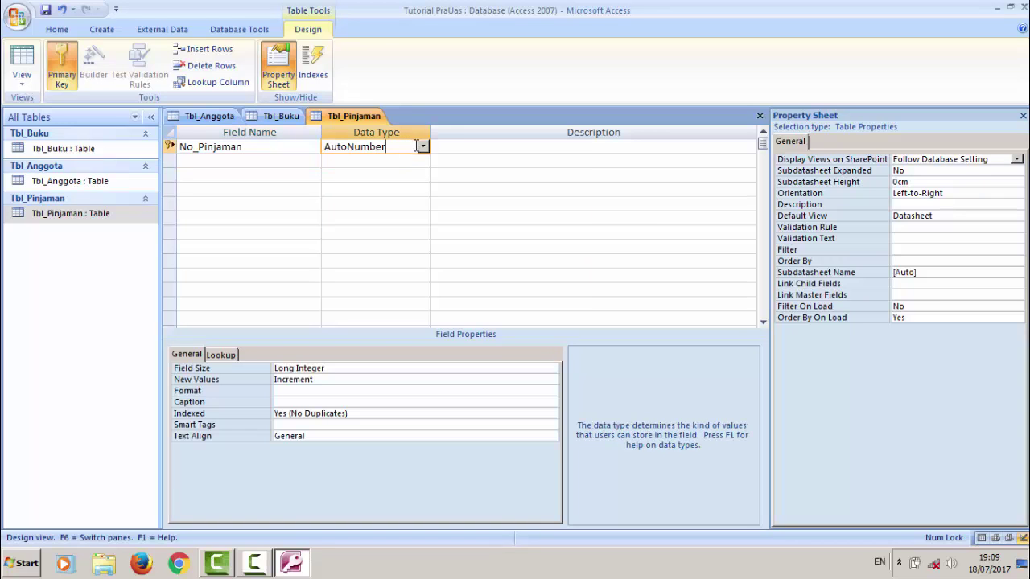
left_click(423, 147)
left_click(404, 160)
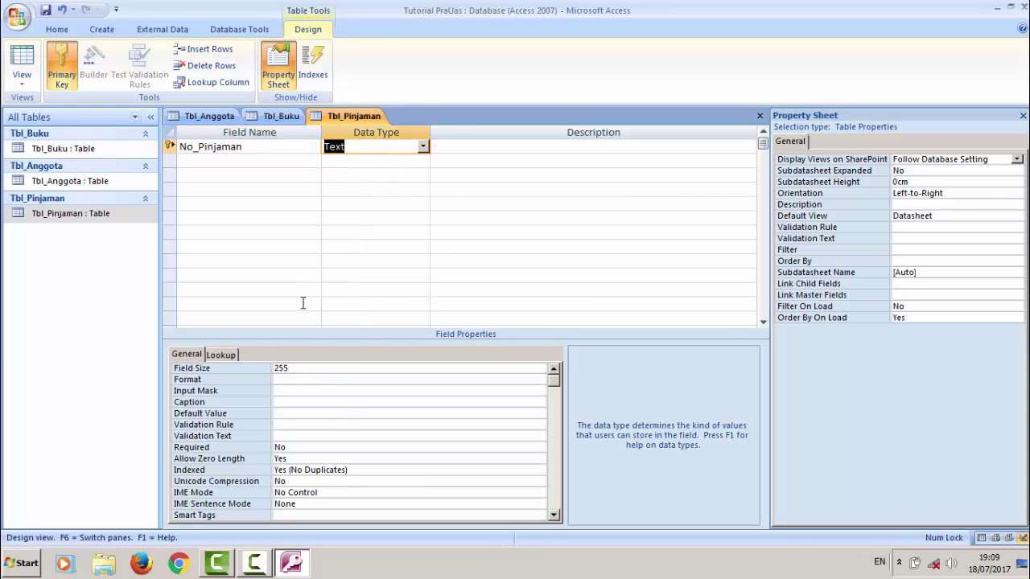
Set the field size of the No_Pinjaman field to 5
left_click(304, 376)
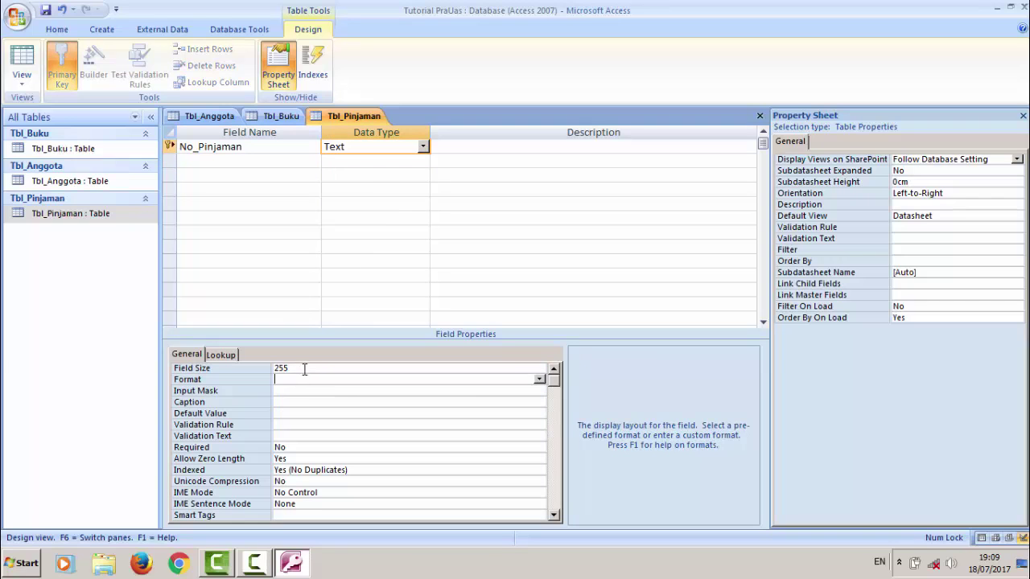
double_click(304, 368)
type("5")
key("Tab")
Add the fields No_Anggota, Kd_Buku and Jumlah below No_Pinjaman in Tbl_Pinjaman
left_click(243, 171)
left_click(242, 161)
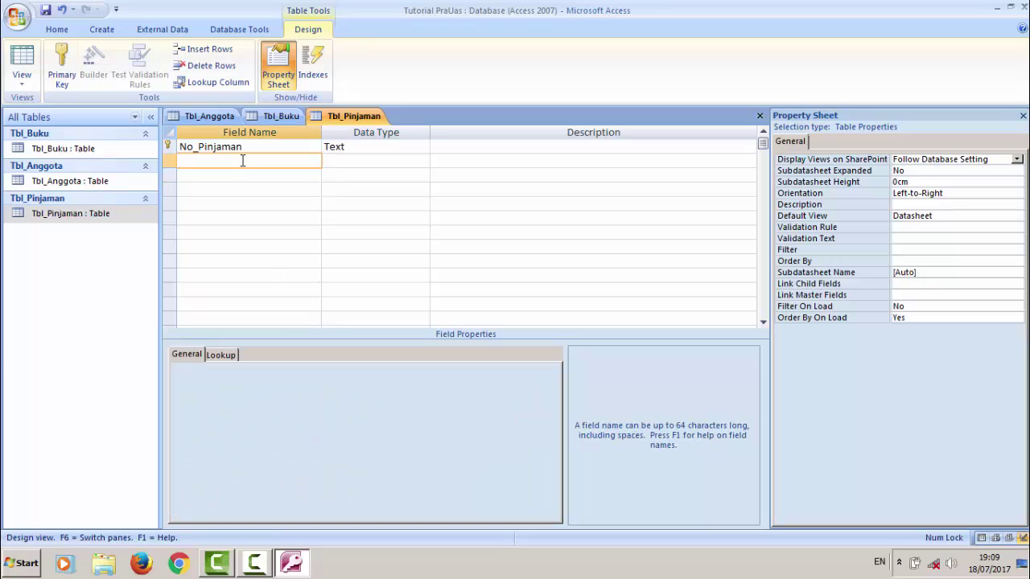
type("No_Anggota")
left_click(241, 173)
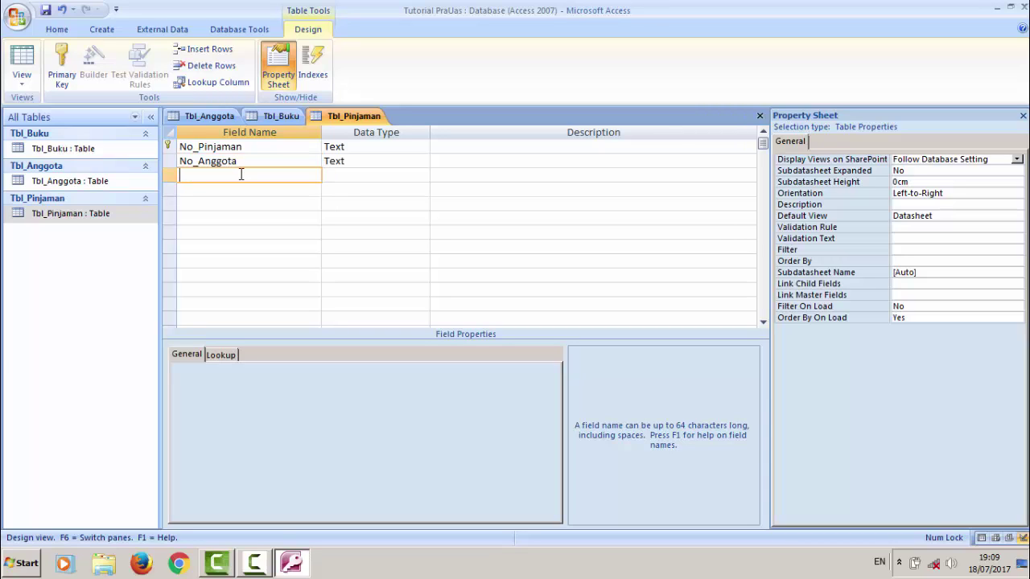
type("Kd_Buku")
left_click(239, 190)
type("Jumlah")
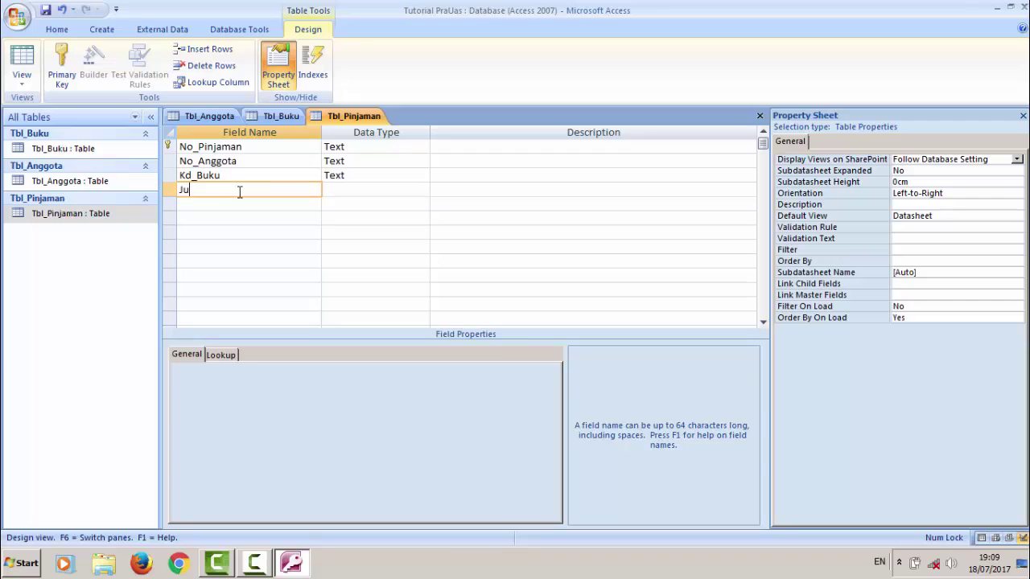
Set the field size of No_Anggota to 5 and the field size of Kd_Buku to 50
left_click(344, 161)
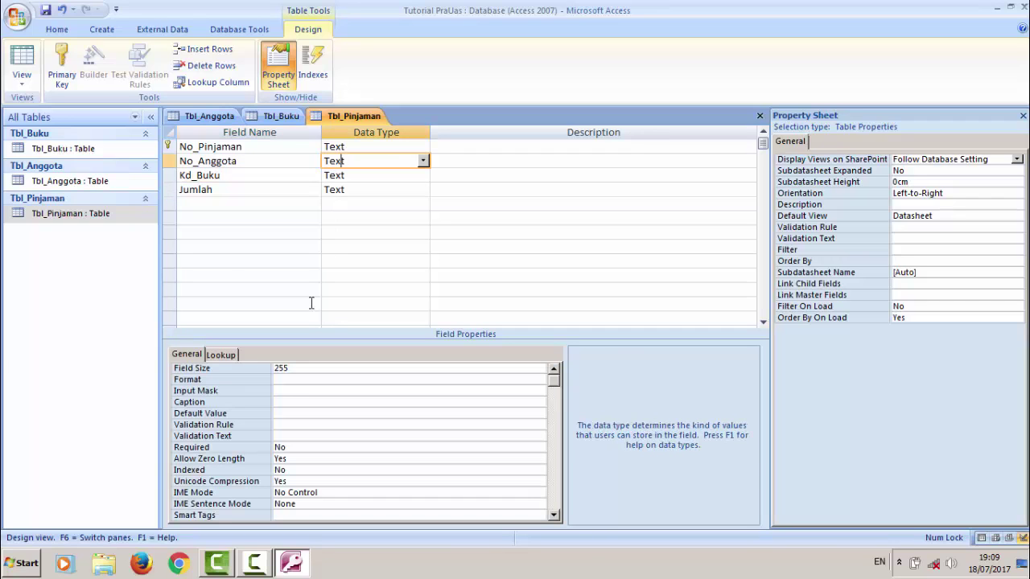
left_click(299, 369)
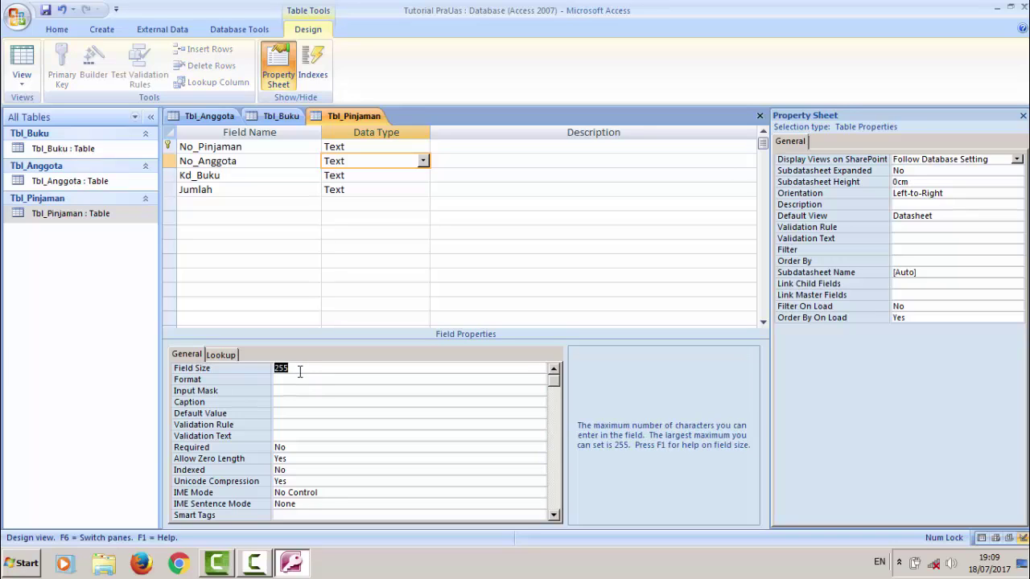
type("5")
left_click(390, 177)
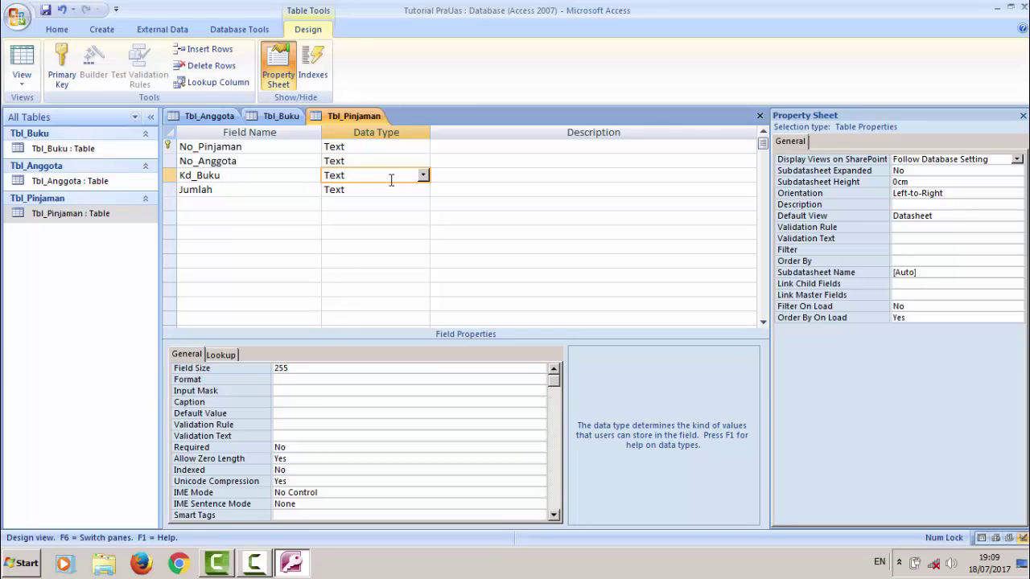
left_click(332, 368)
double_click(330, 369)
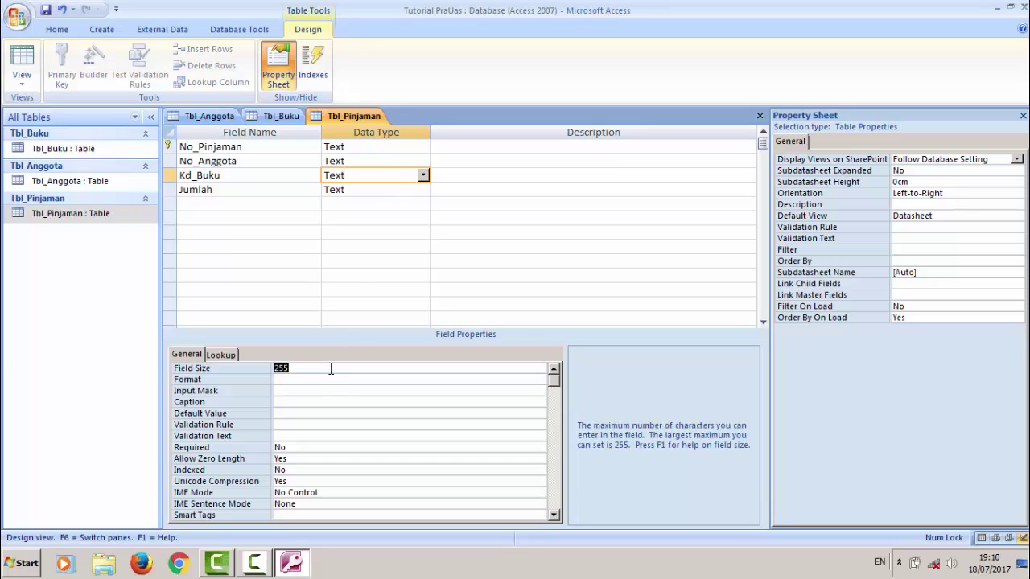
type("50")
Change the data type of the Jumlah field in Tbl_Pinjaman to Number
left_click(355, 188)
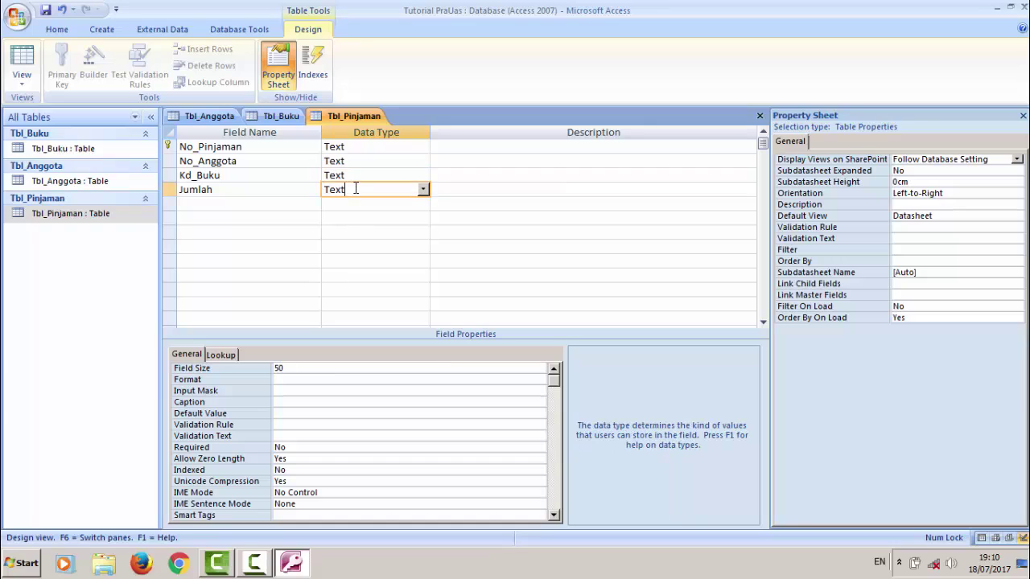
left_click(422, 192)
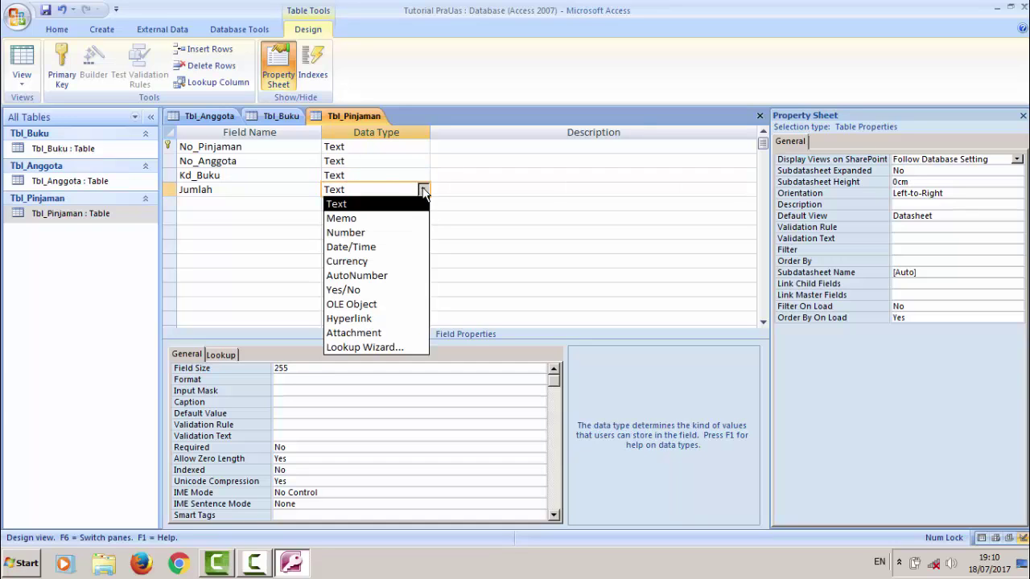
left_click(411, 233)
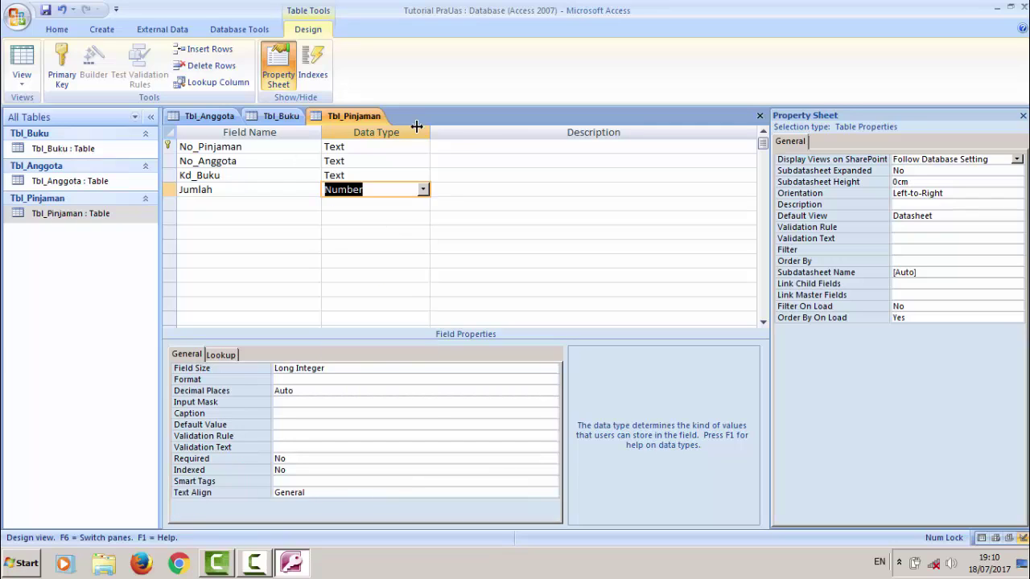
left_click(253, 238)
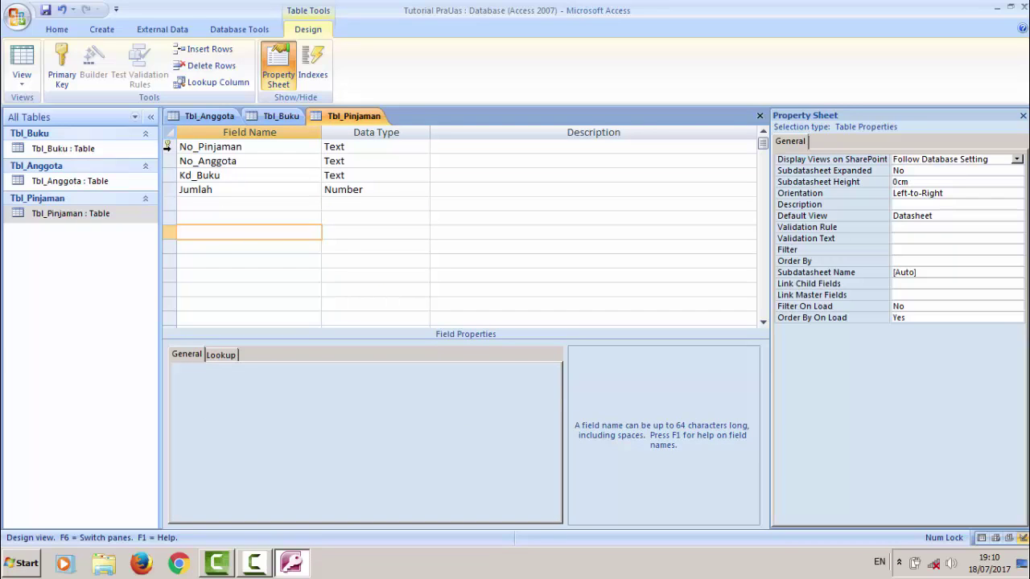
Remove the primary key from the No_Pinjaman field
left_click(165, 145)
right_click(166, 150)
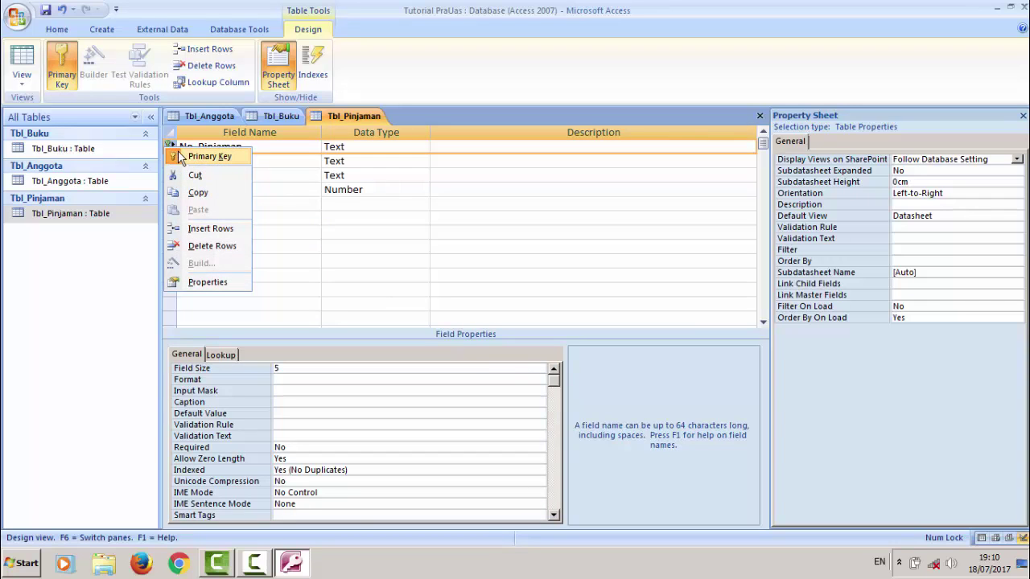
left_click(284, 202)
right_click(168, 146)
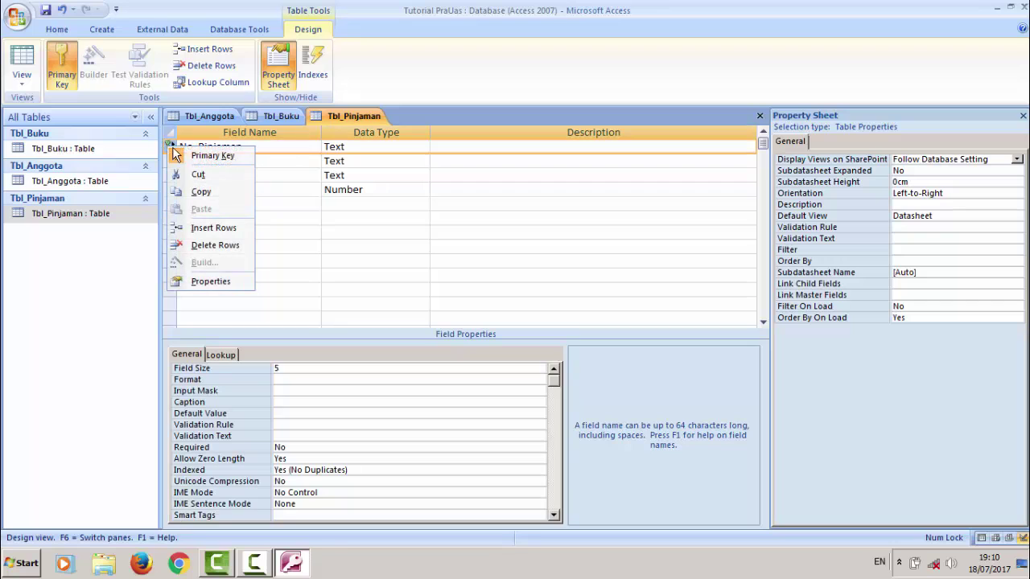
left_click(202, 160)
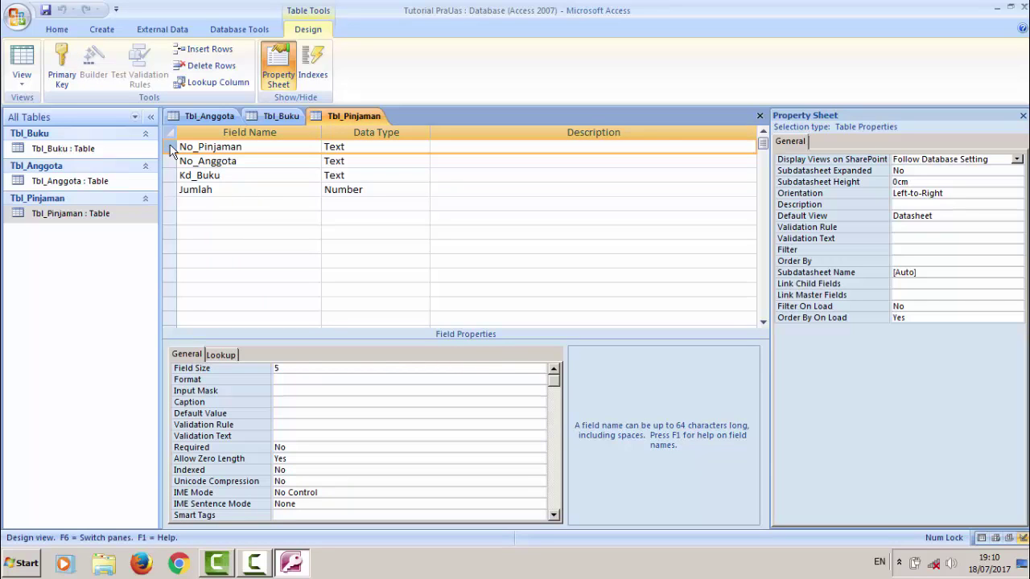
Save the design of Tbl_Pinjaman and switch the table to Datasheet View
left_click(85, 214)
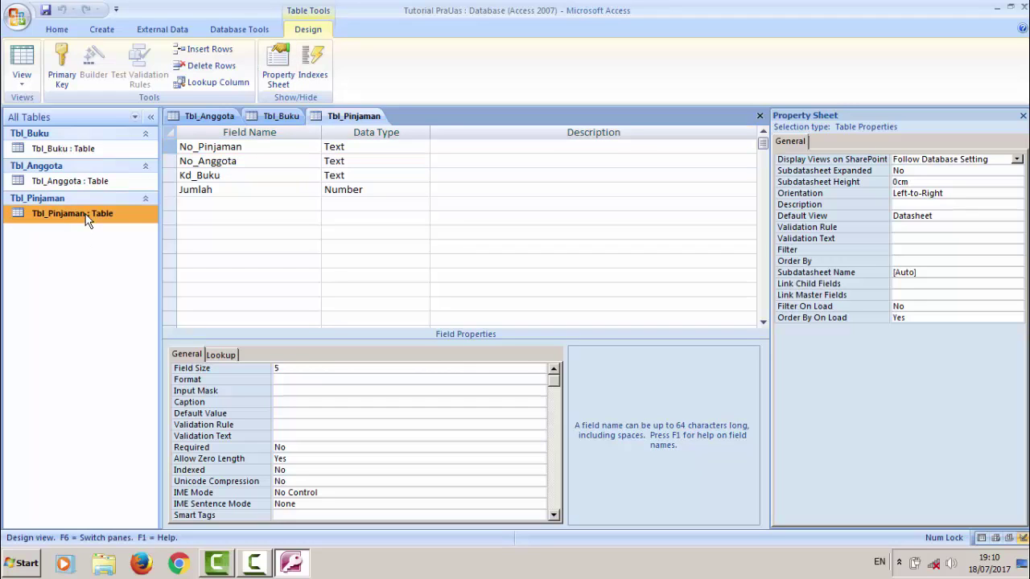
right_click(342, 117)
left_click(358, 130)
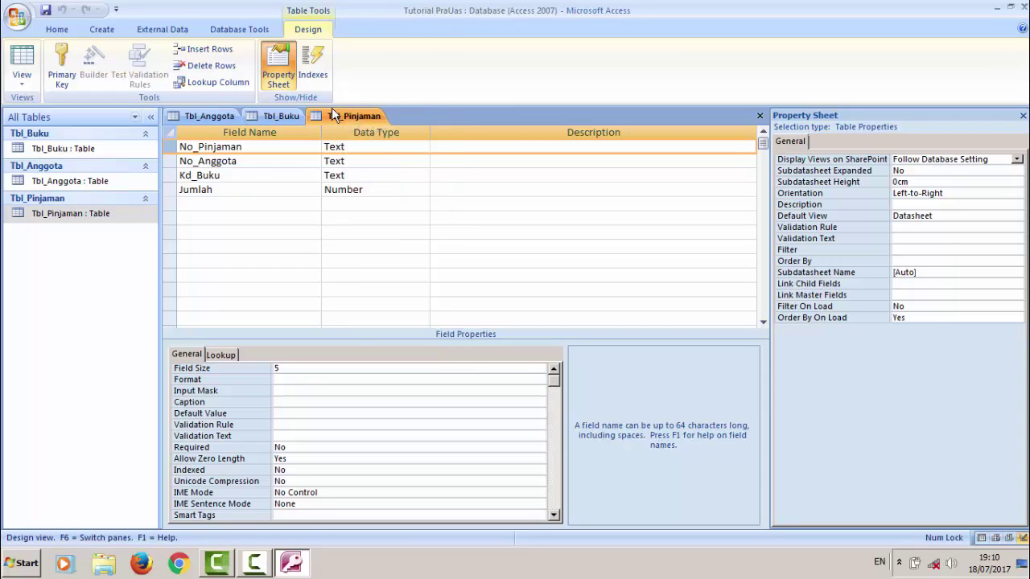
right_click(334, 117)
double_click(89, 213)
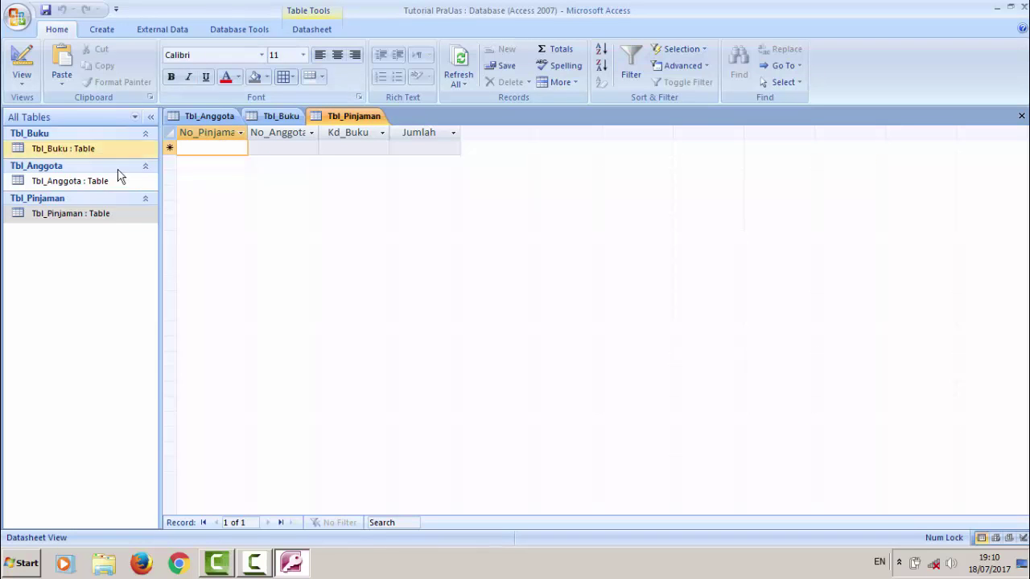
Open Tbl_Anggota in Datasheet View and enter the first member's number, name and address
double_click(88, 181)
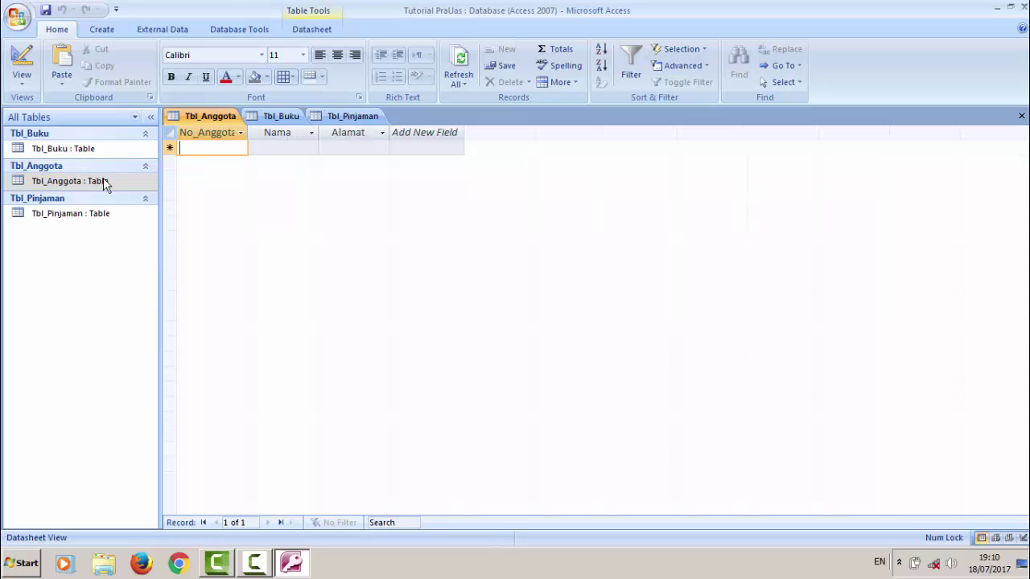
type("A11")
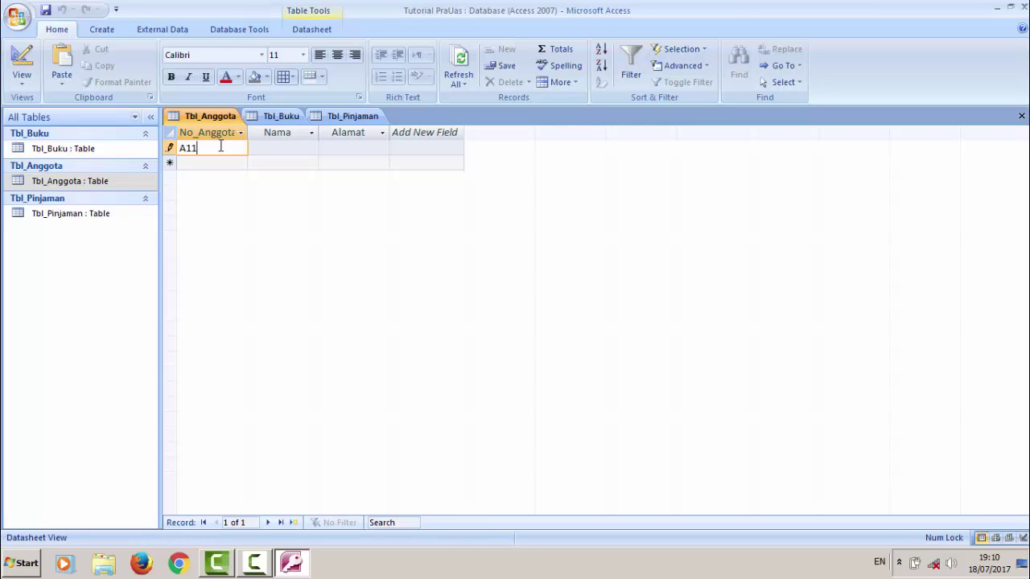
key("Tab")
key("Down")
key("Up")
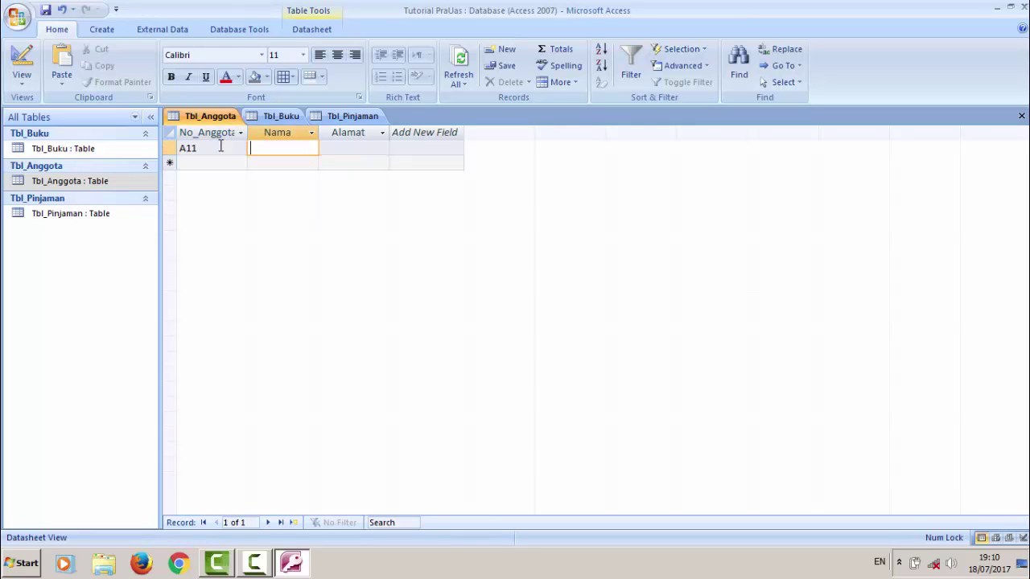
type("ajie")
key("BackSpace")
key("BackSpace")
type("Aj")
key("Tab")
type("Permata")
key("Tab")
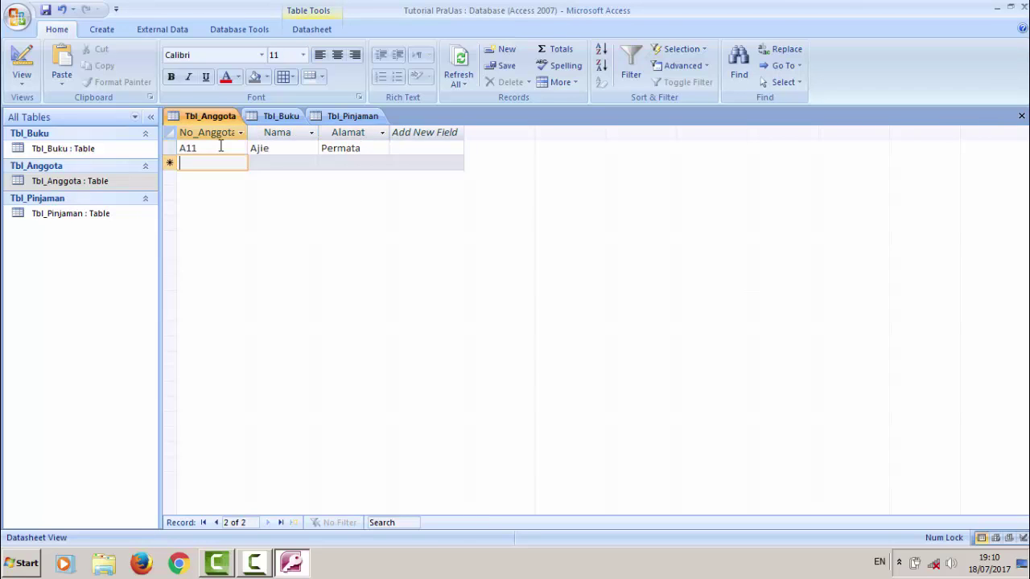
Add a second record to Tbl_Anggota with the member's number, name and address
type("A12")
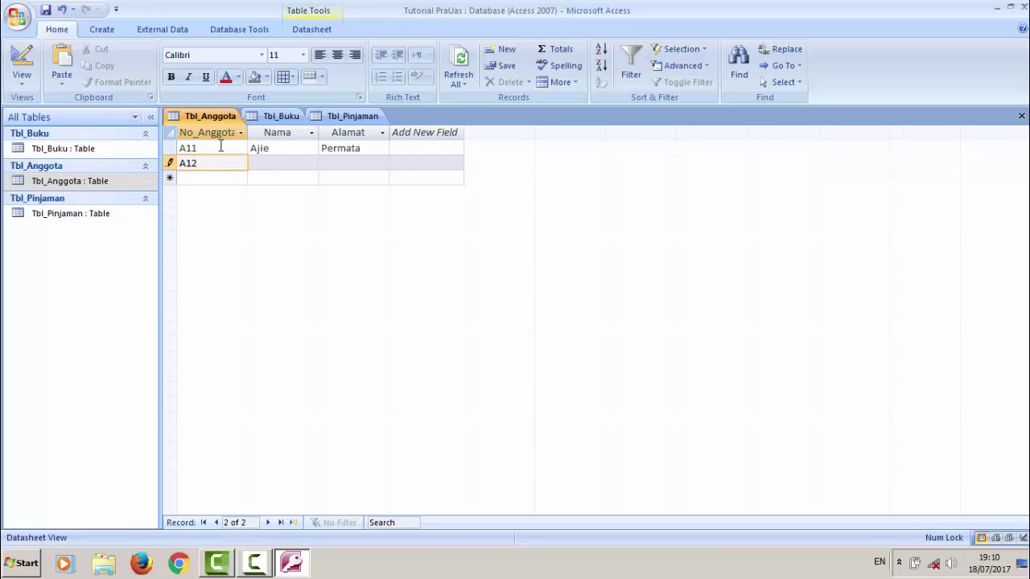
key("Tab")
type("mahen")
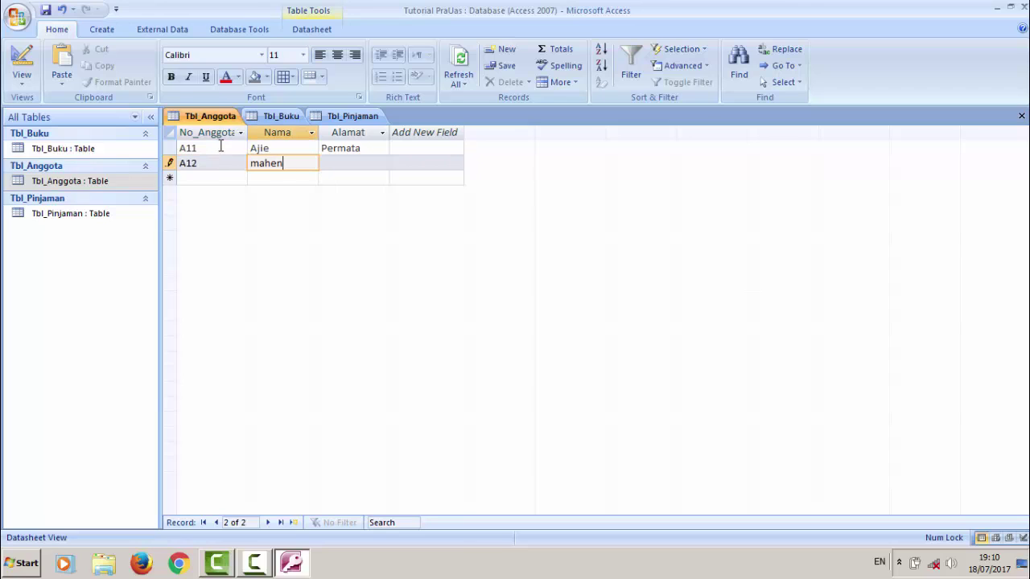
key("BackSpace")
key("BackSpace")
key("BackSpace")
key("BackSpace")
key("BackSpace")
type("Hendra")
key("Tab")
type("Serang")
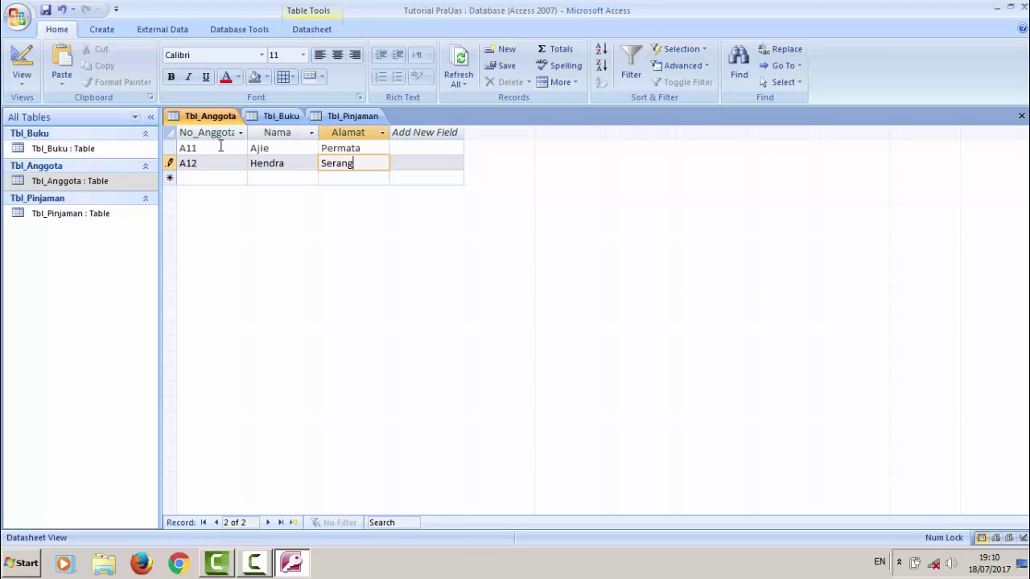
key("Tab")
Add a third record to Tbl_Anggota with the member's number, name and address, and save the table
type("A13")
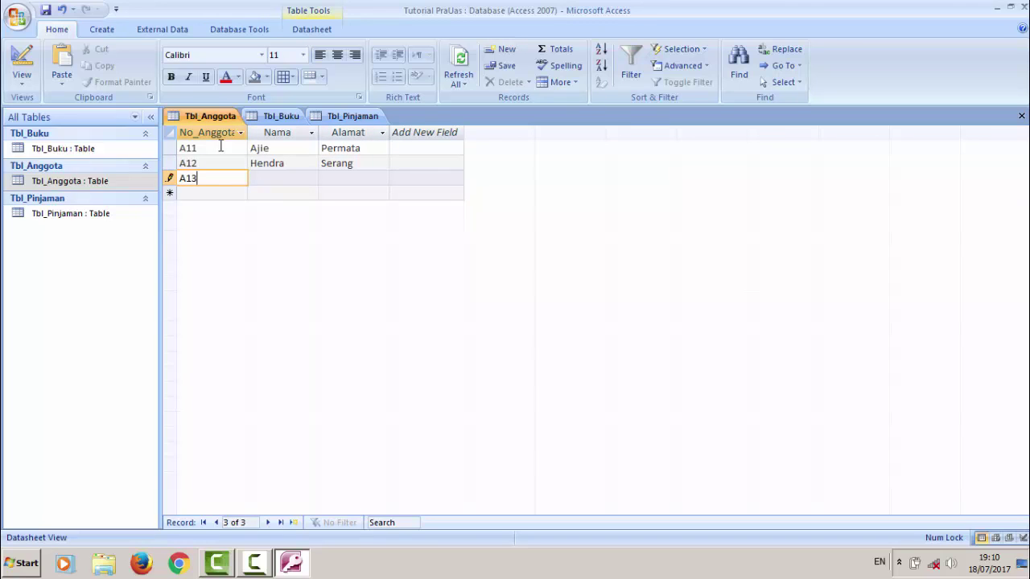
key("Tab")
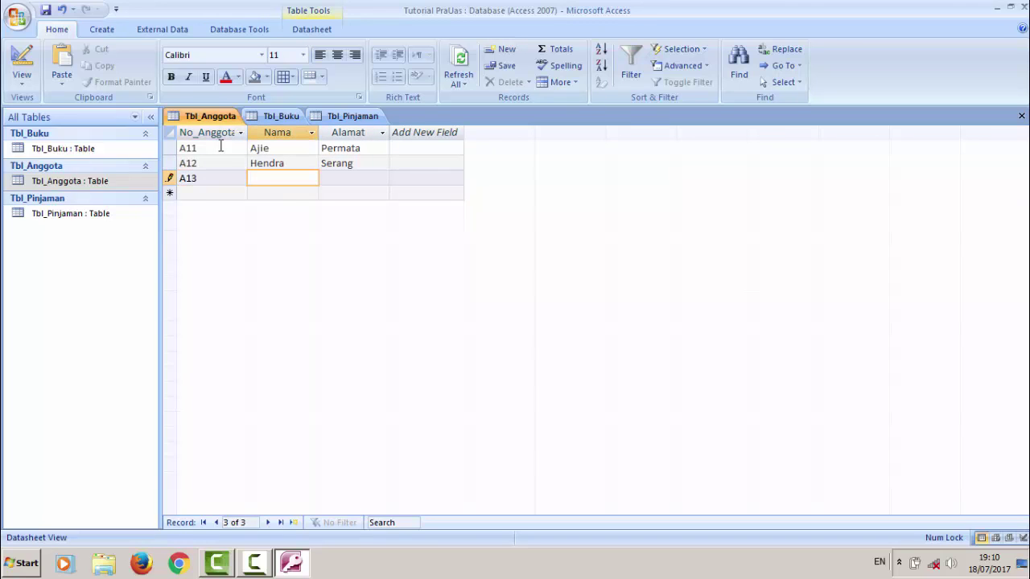
type("Mahendra")
key("Tab")
type("Banten")
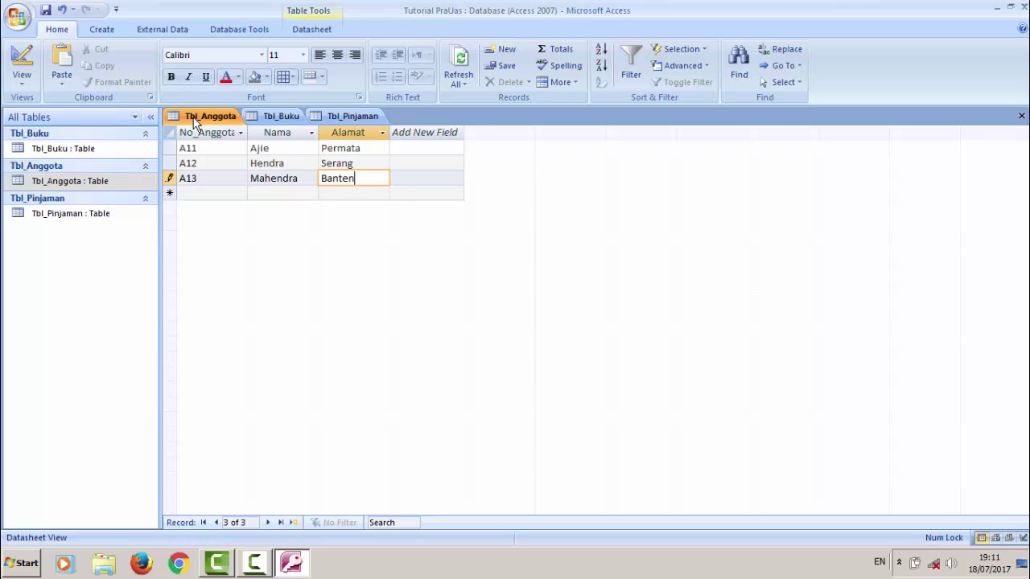
right_click(197, 121)
left_click(228, 129)
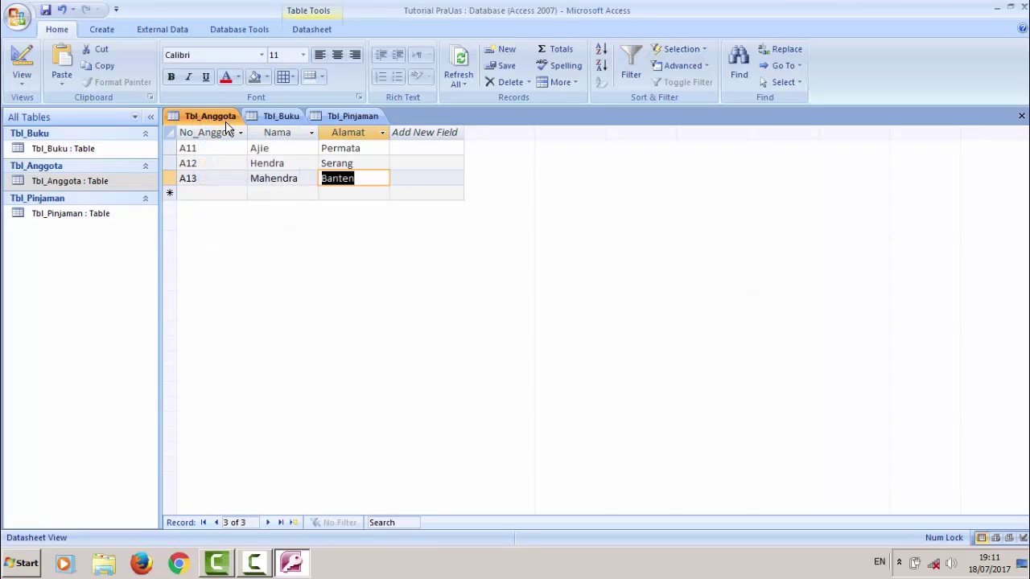
Enter the first record in Tbl_Pinjaman with loan number P001, the first member's number, book code B01 and Jumlah 1
left_click(334, 119)
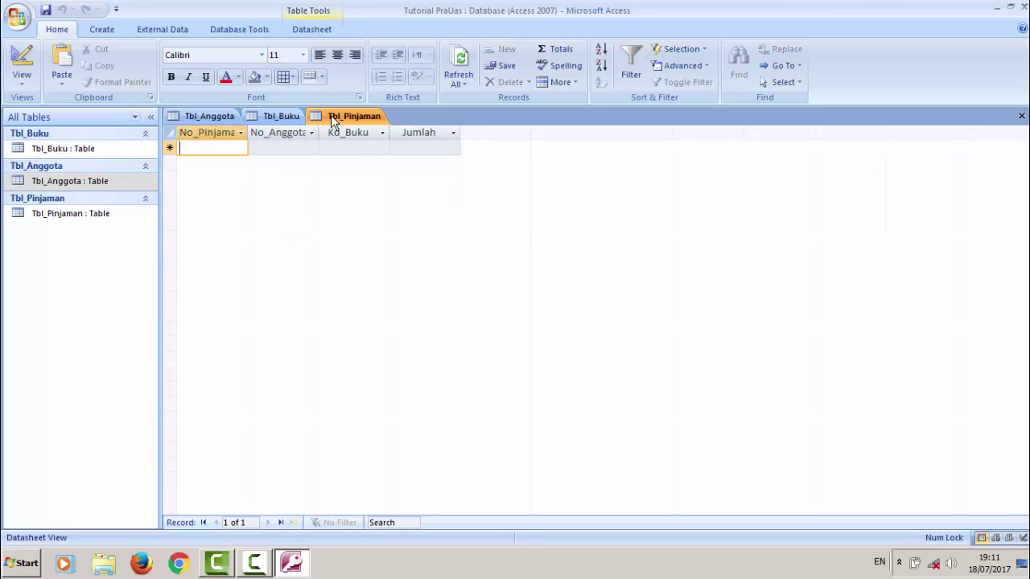
left_click(240, 117)
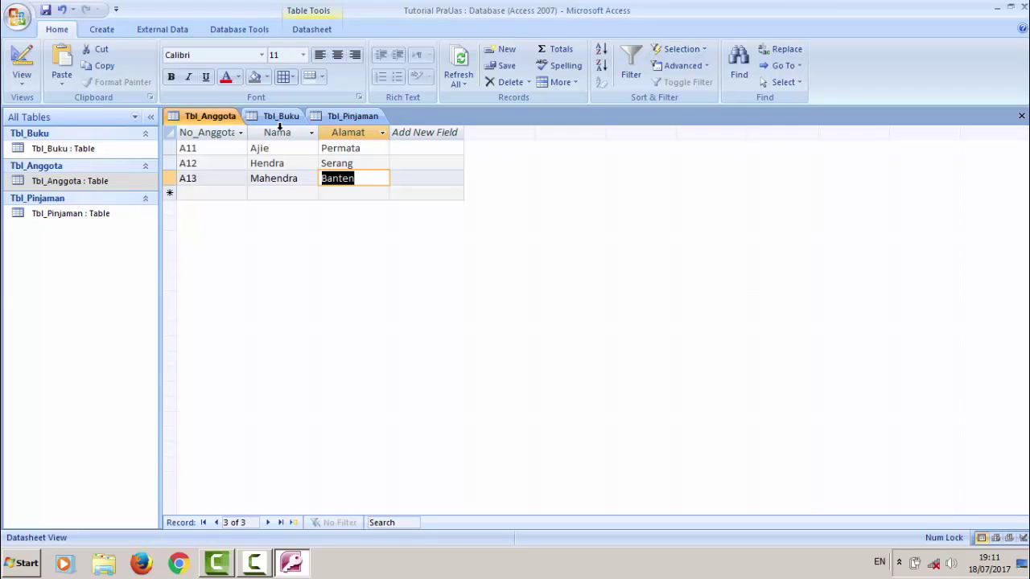
left_click(334, 117)
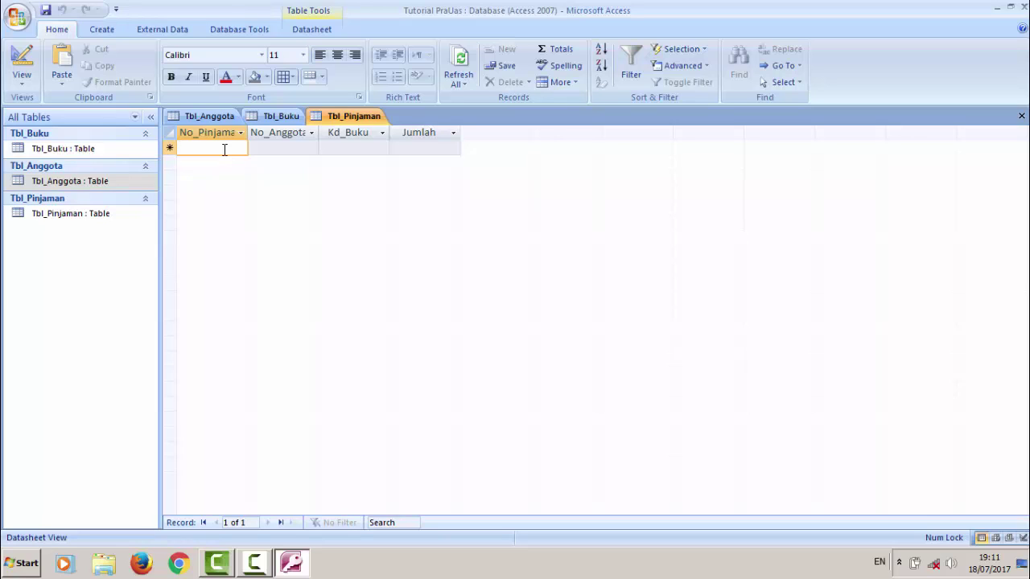
type("P")
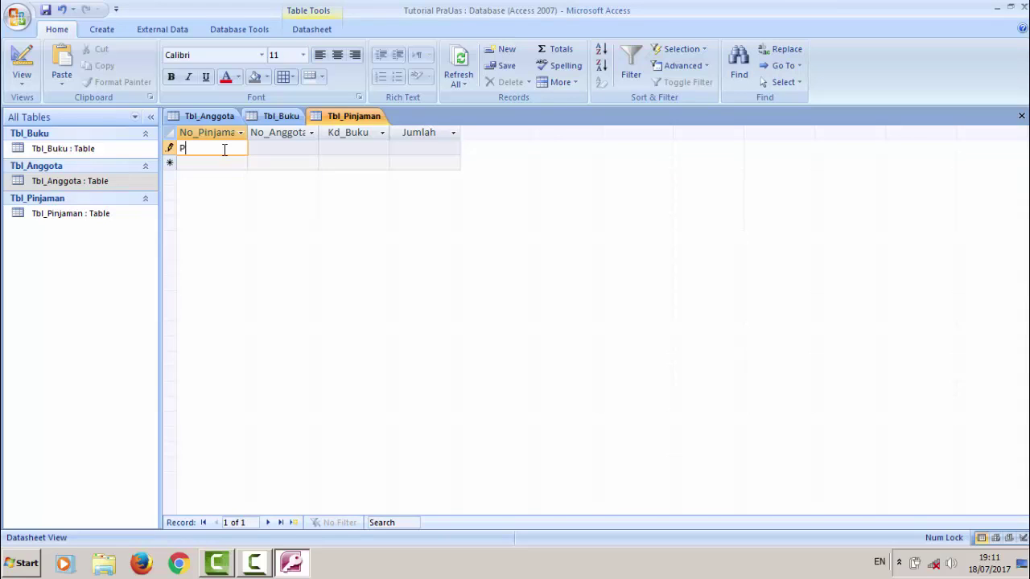
type("001")
key("Tab")
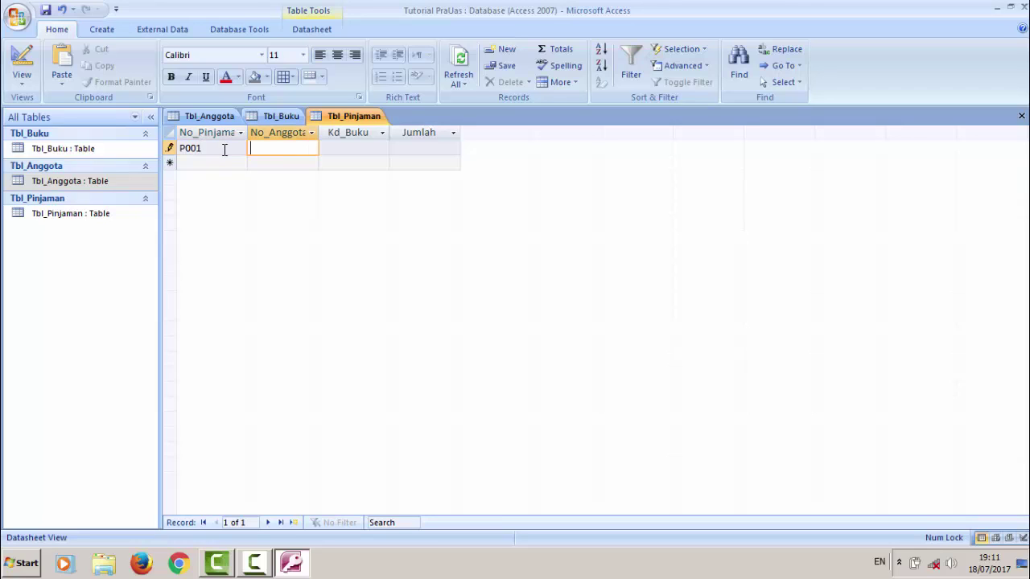
key("Caps_Lock")
type("A11")
key("Tab")
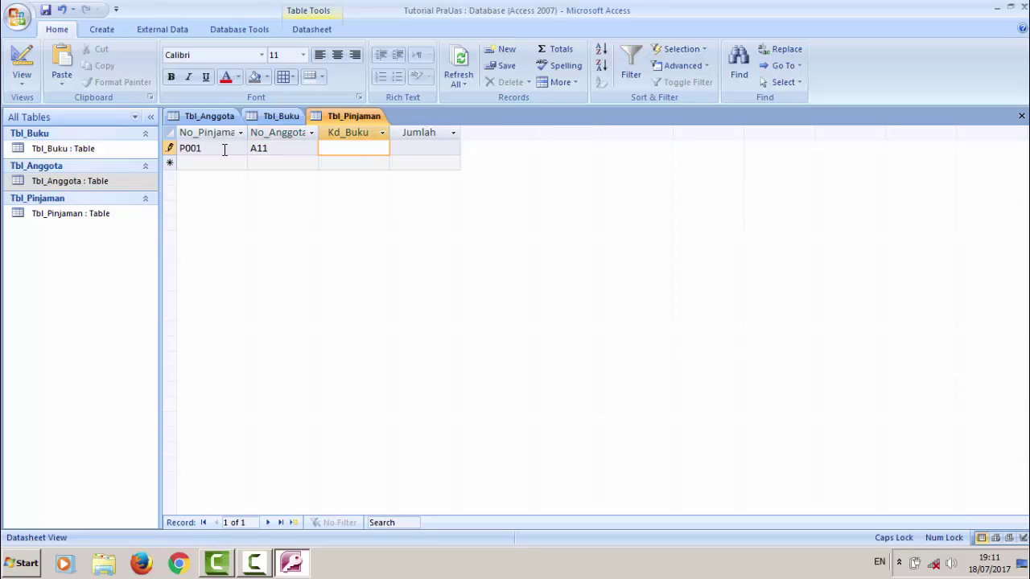
type("B01")
key("Tab")
type("1")
key("Tab")
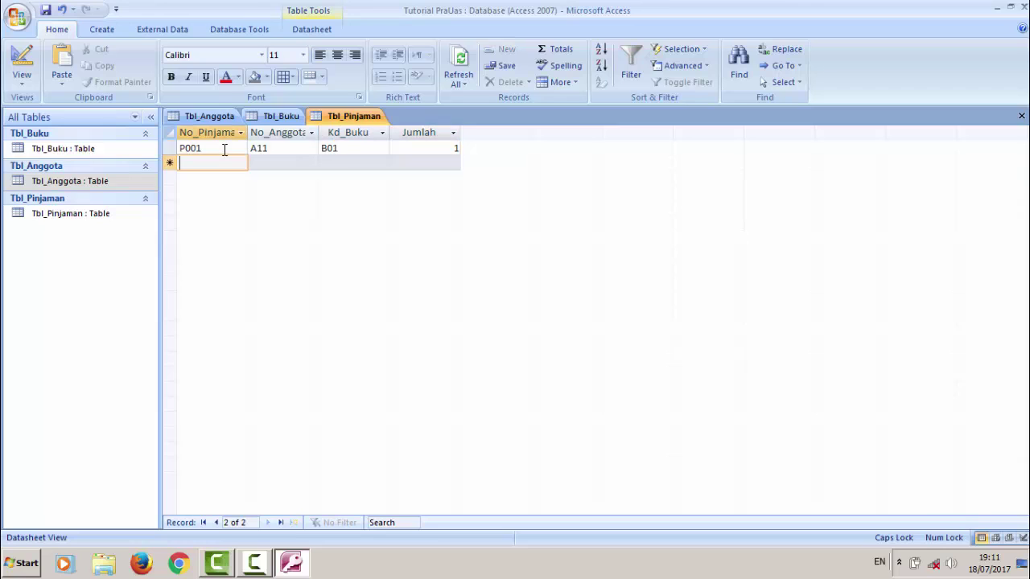
Add a second Tbl_Pinjaman record with loan number P001, the first member's number, book code B-2 and Jumlah 2
type("P001")
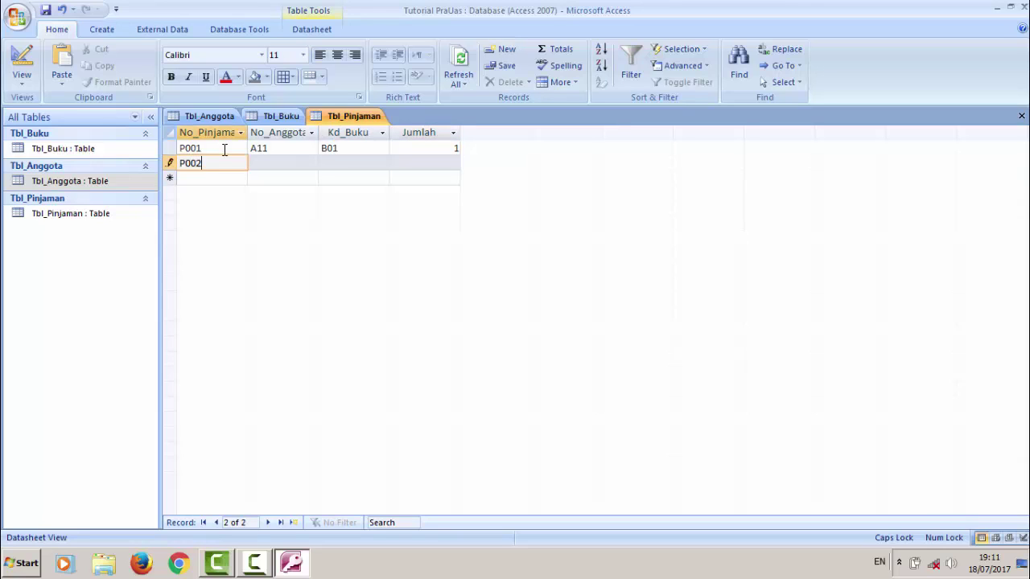
key("BackSpace")
type("1")
key("Tab")
type("A11")
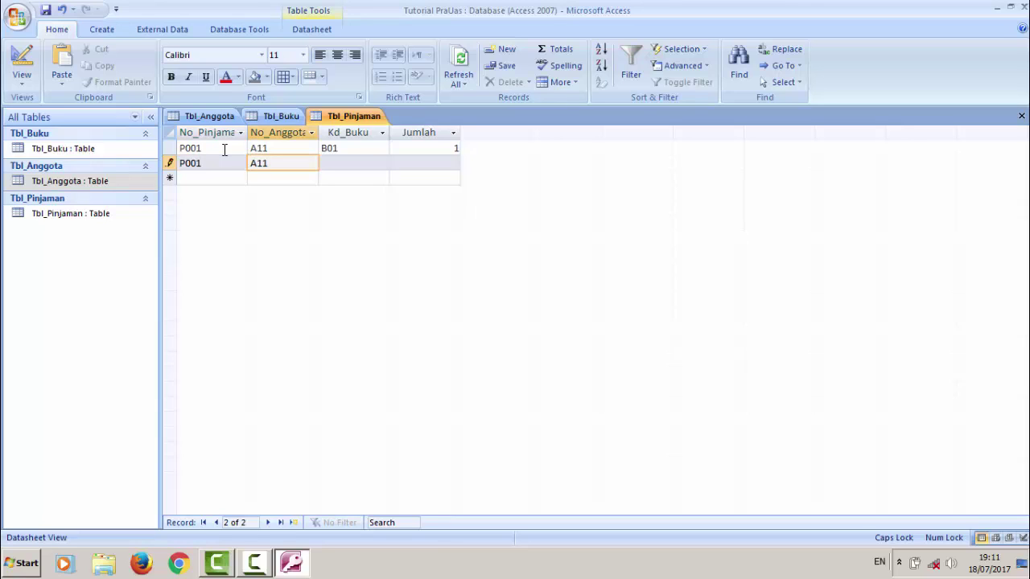
key("Tab")
type("B")
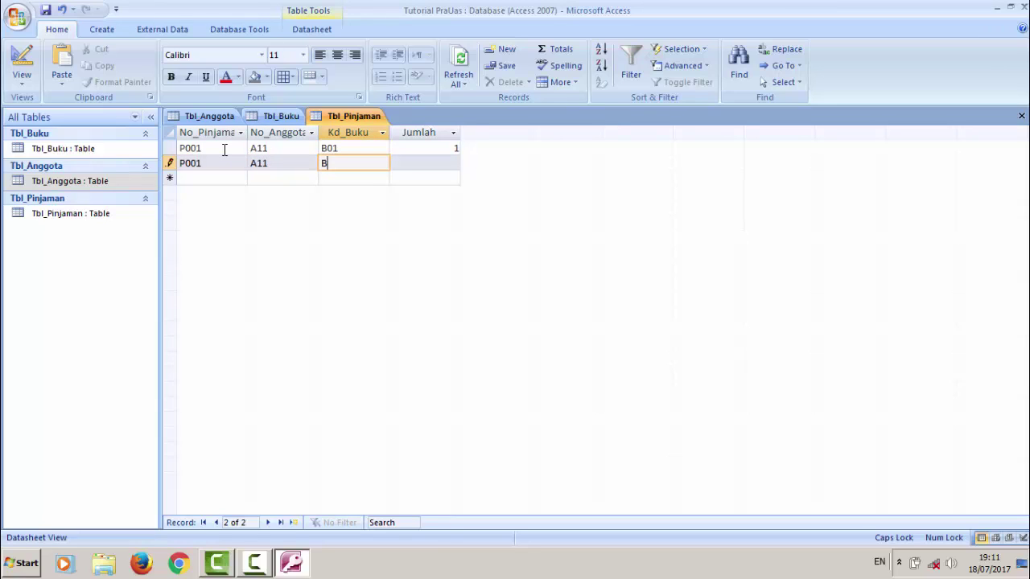
type("-2")
key("Tab")
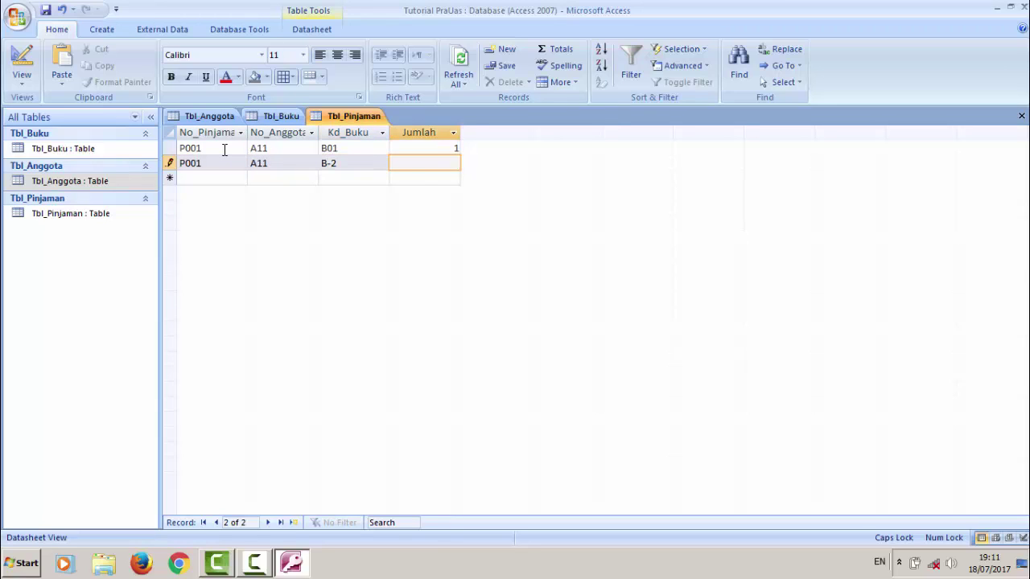
type("2")
Correct the Kd_Buku value in the second Tbl_Pinjaman record to B02
key("shift+Tab")
key("shift+Tab")
key("Tab")
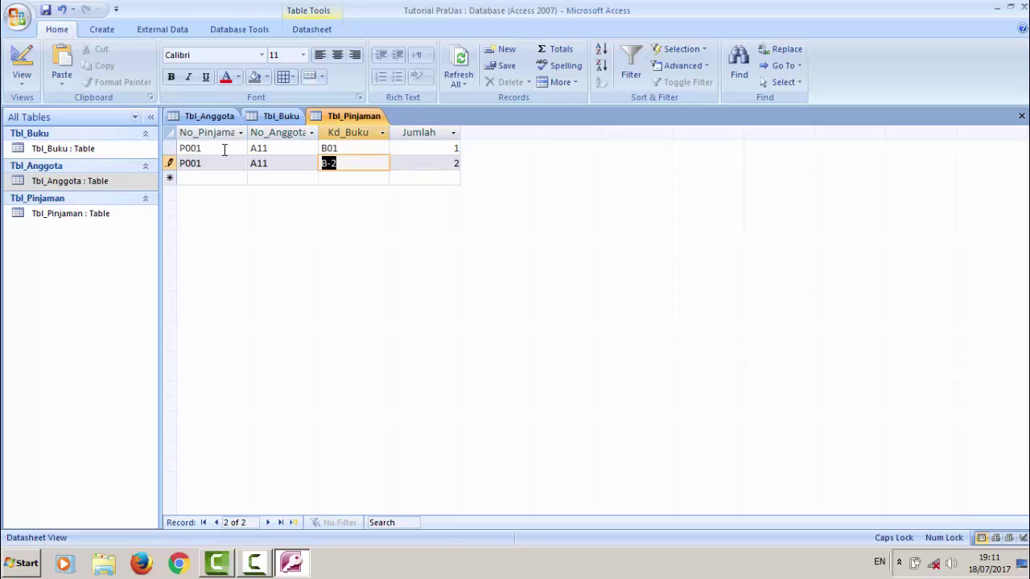
type("B02")
key("Tab")
key("Tab")
Add a third Tbl_Pinjaman record with loan number P02, the second member's number, book code B01 and Jumlah 2
type("P02")
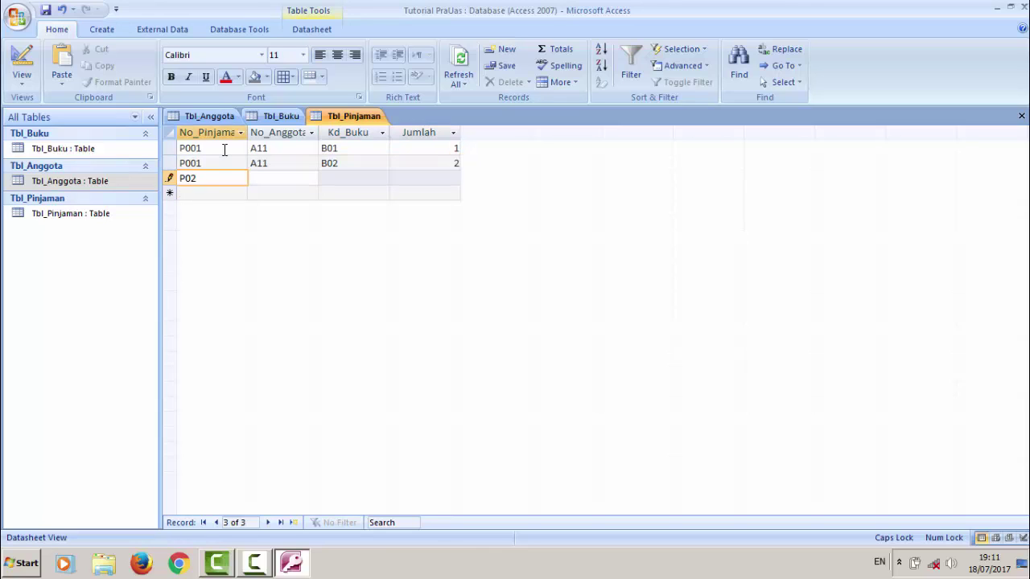
key("Tab")
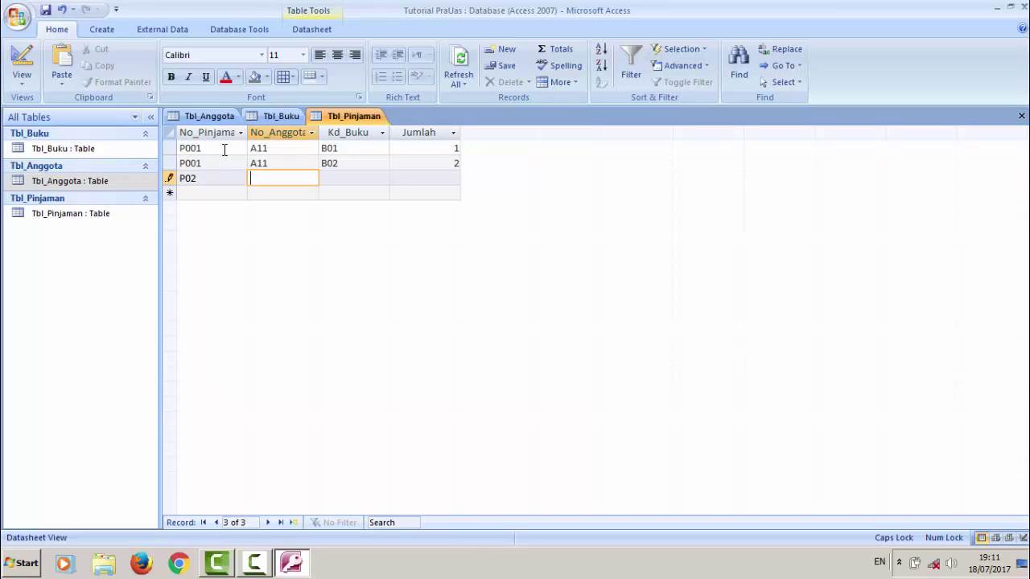
type("A12")
key("Tab")
type("BP")
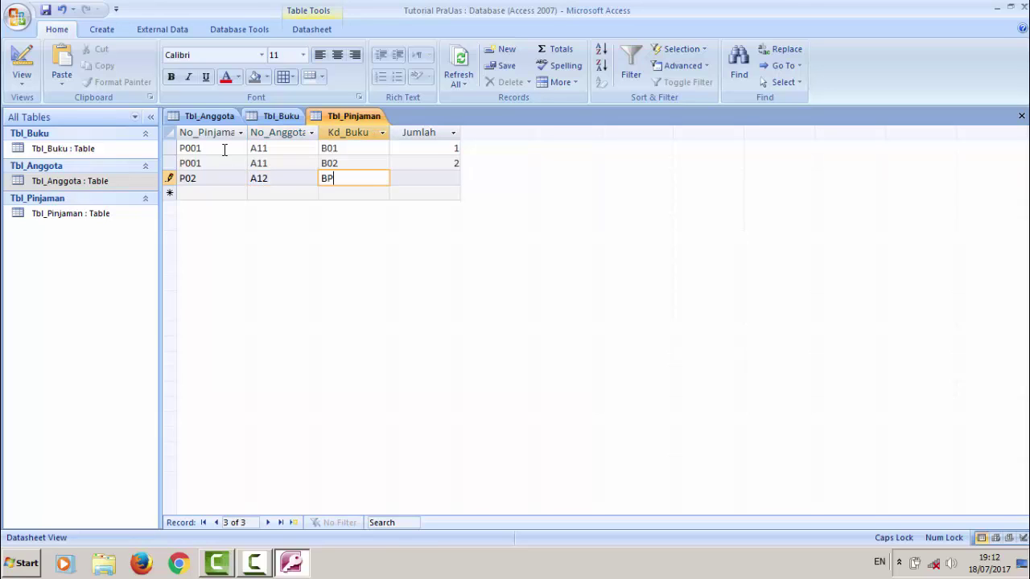
key("BackSpace")
type("01")
key("Tab")
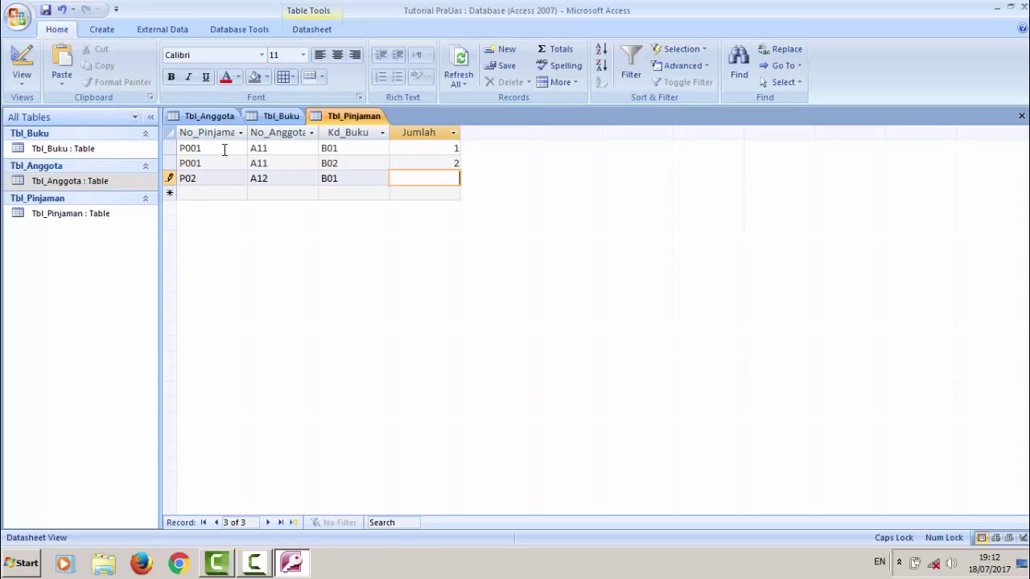
type("2")
key("Tab")
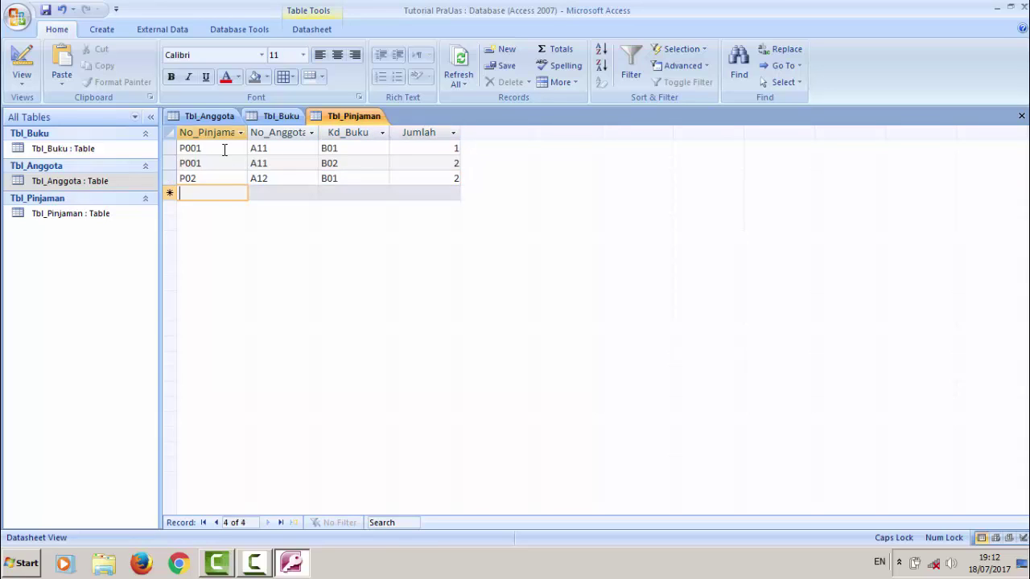
Add a fourth Tbl_Pinjaman record with loan number P02, the second member's number, book code B01 and Jumlah 1
type("P02")
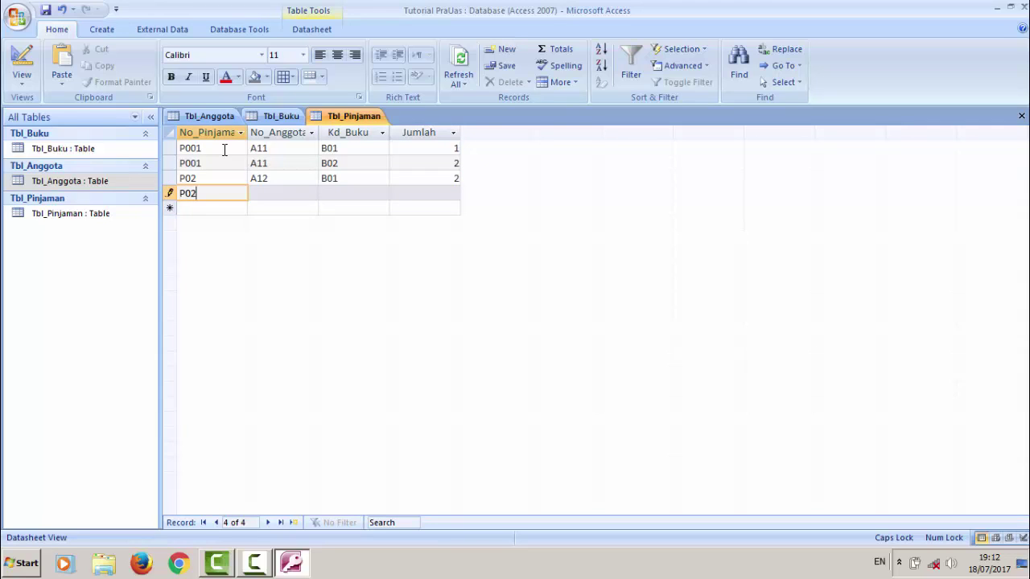
key("Tab")
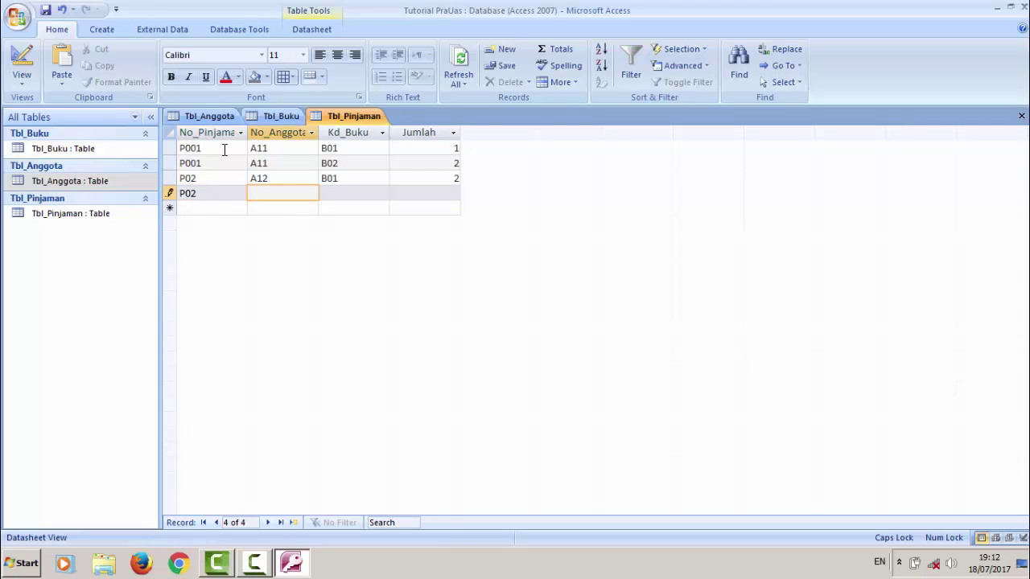
type("A12")
key("Tab")
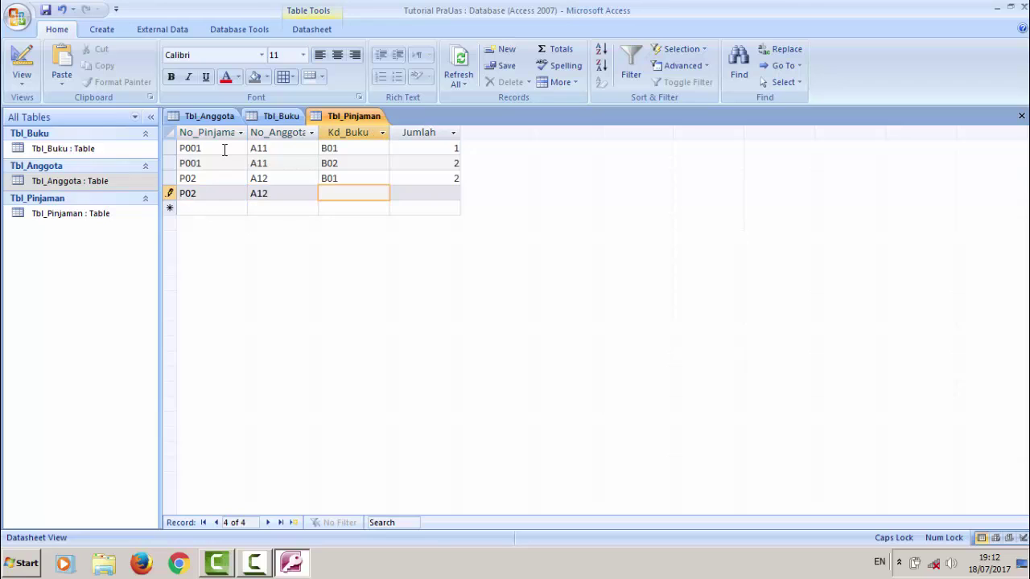
type("B")
type("P1\\")
key("BackSpace")
key("BackSpace")
key("BackSpace")
key("BackSpace")
type("01")
key("Tab")
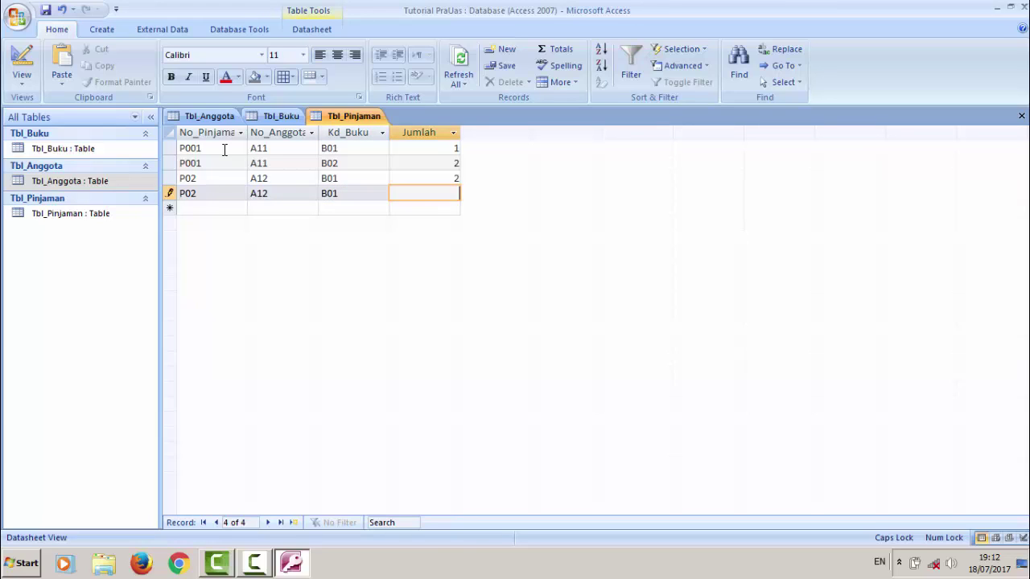
type("1")
Set the Jumlah value of the third Tbl_Pinjaman record to 1
key("Up")
type("1")
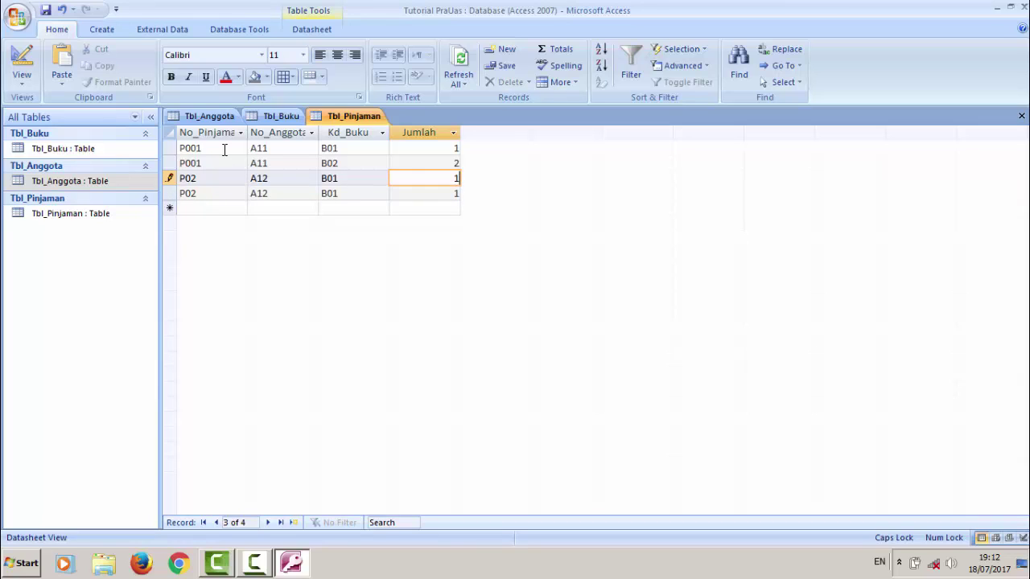
key("Tab")
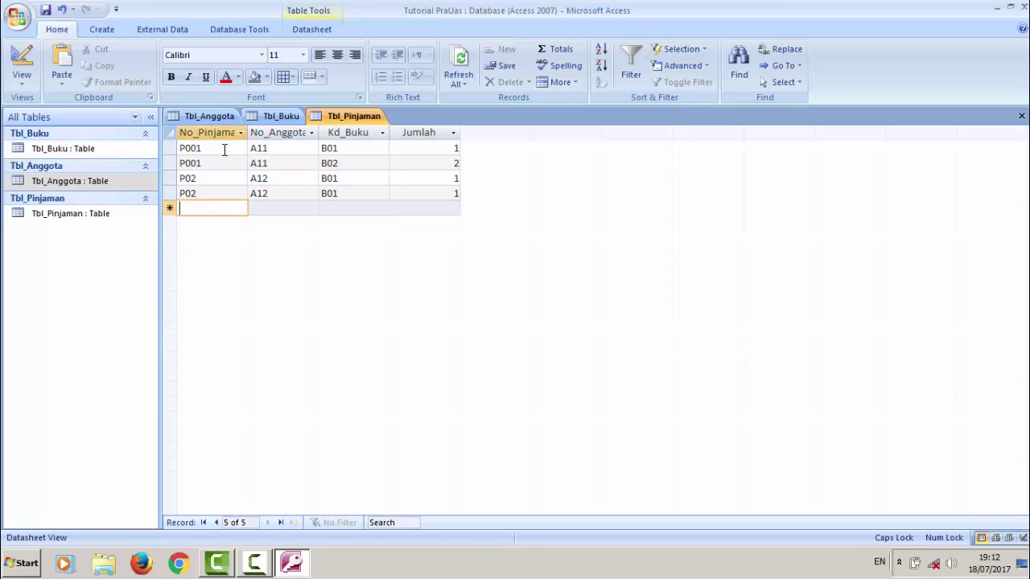
Add a fifth Tbl_Pinjaman record with loan number P002, the second member's number, book code B03 and Jumlah 2
type("P002")
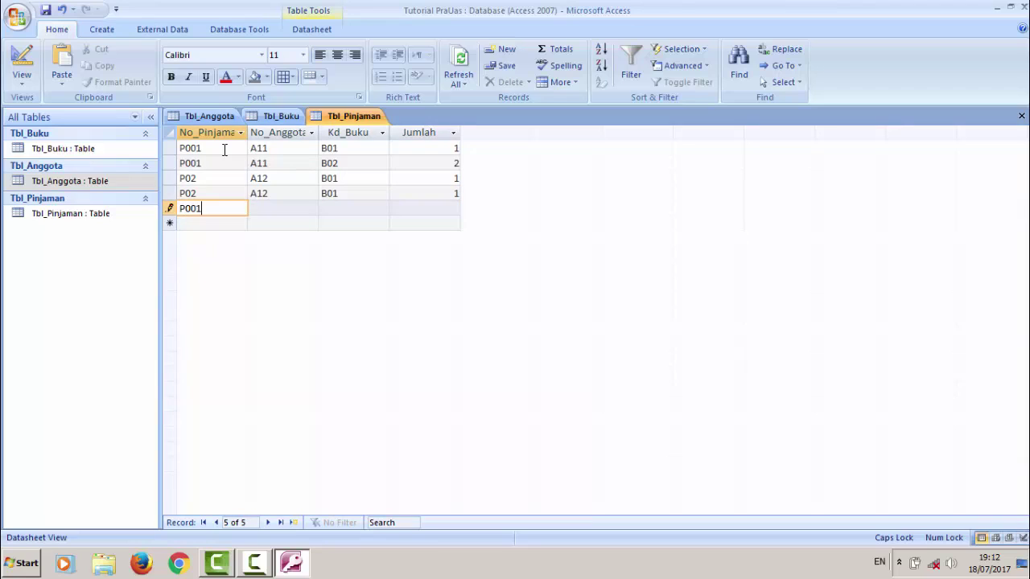
key("Tab")
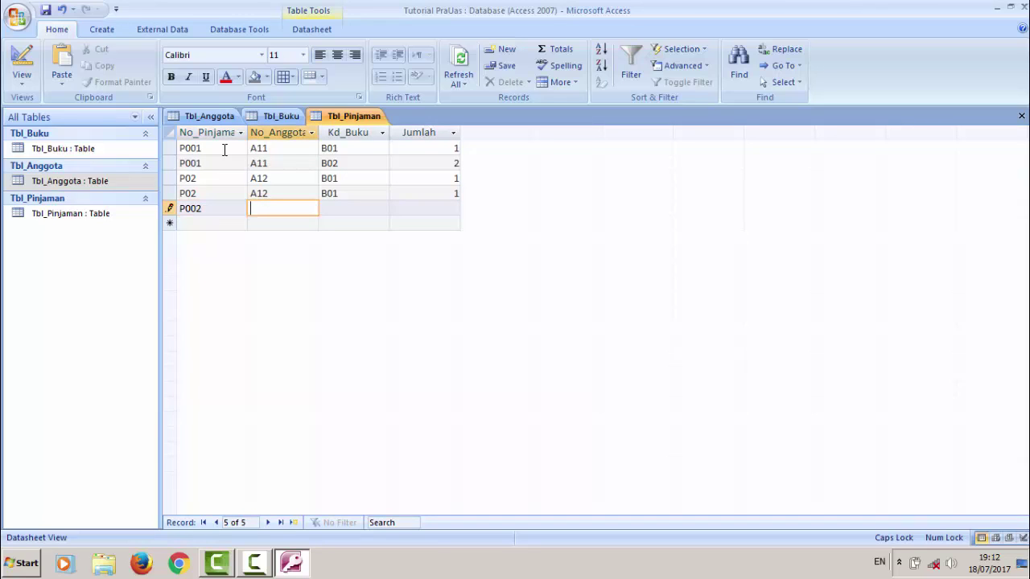
type("A12")
key("Tab")
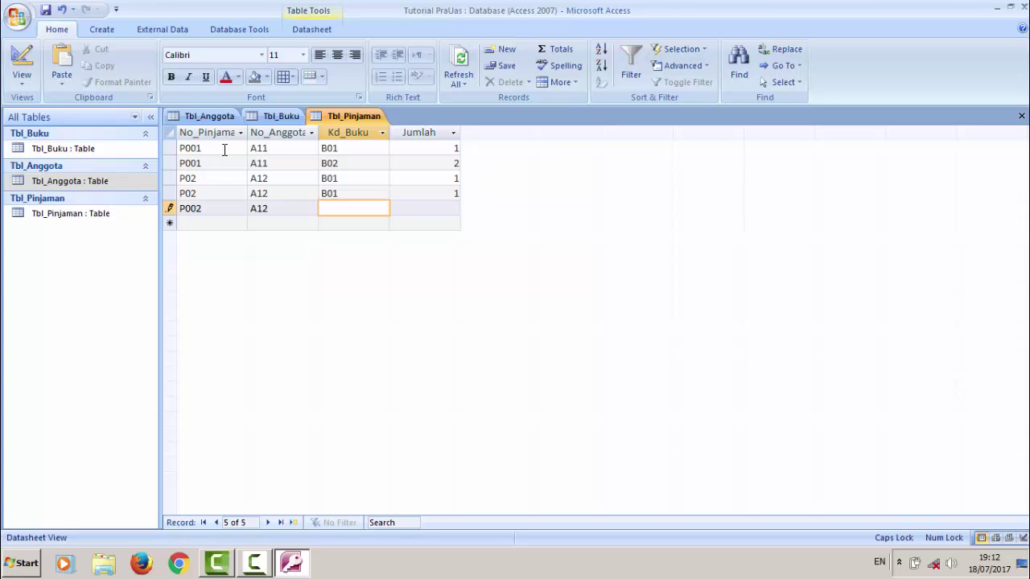
type("B03")
key("Tab")
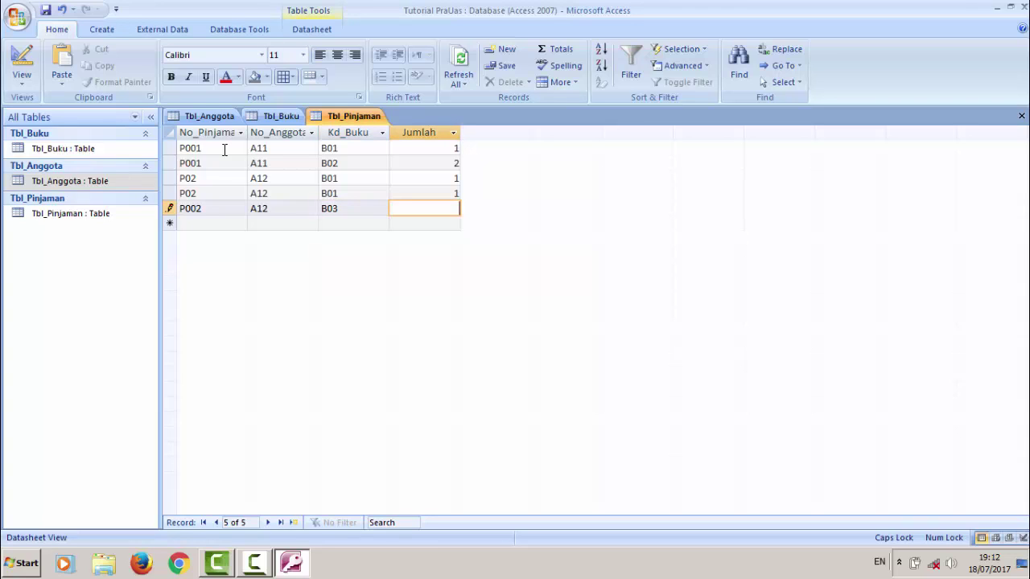
type("2")
Save Tbl_Pinjaman and close all open tables
right_click(317, 119)
left_click(348, 129)
right_click(215, 117)
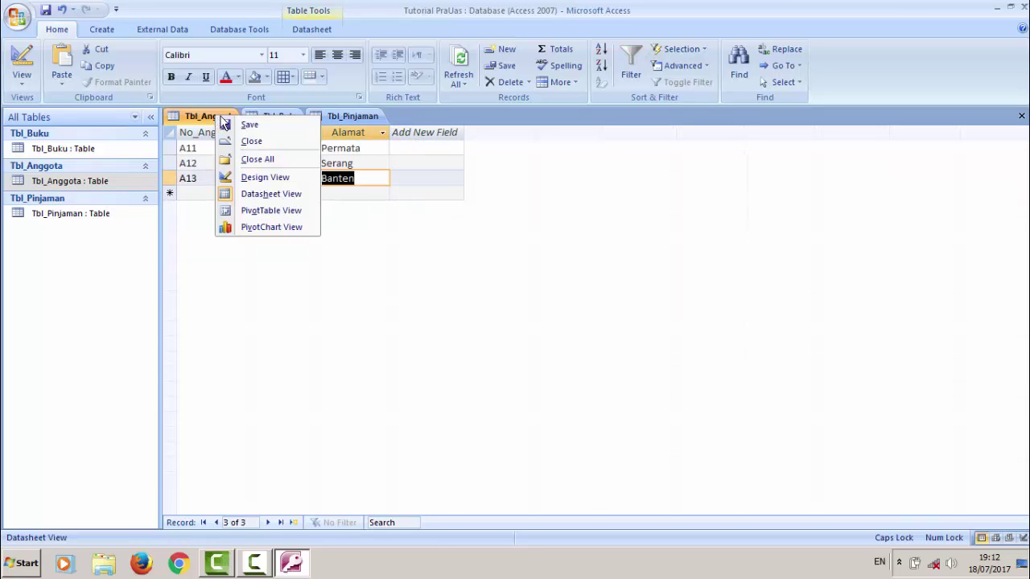
left_click(259, 160)
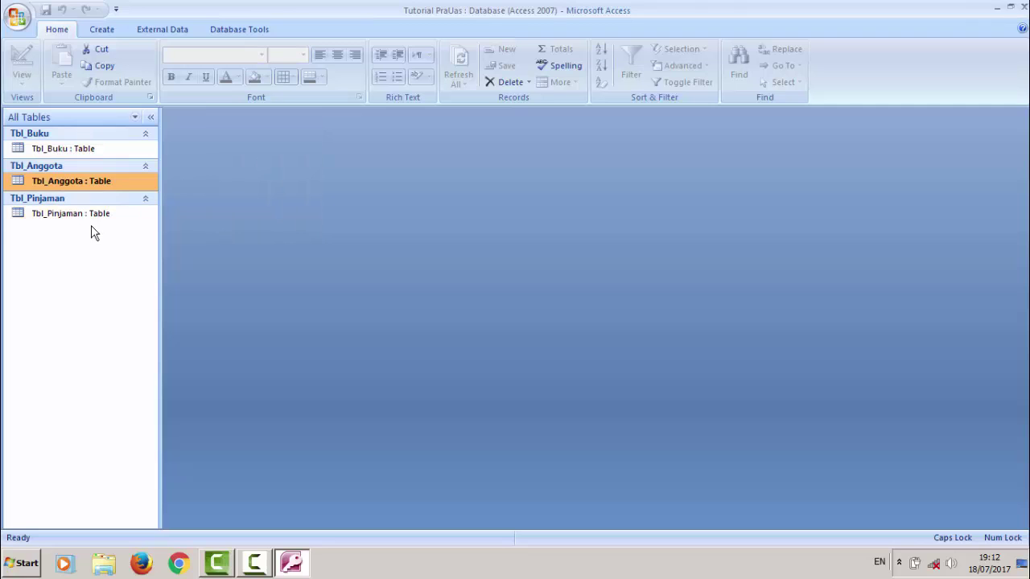
left_click(102, 30)
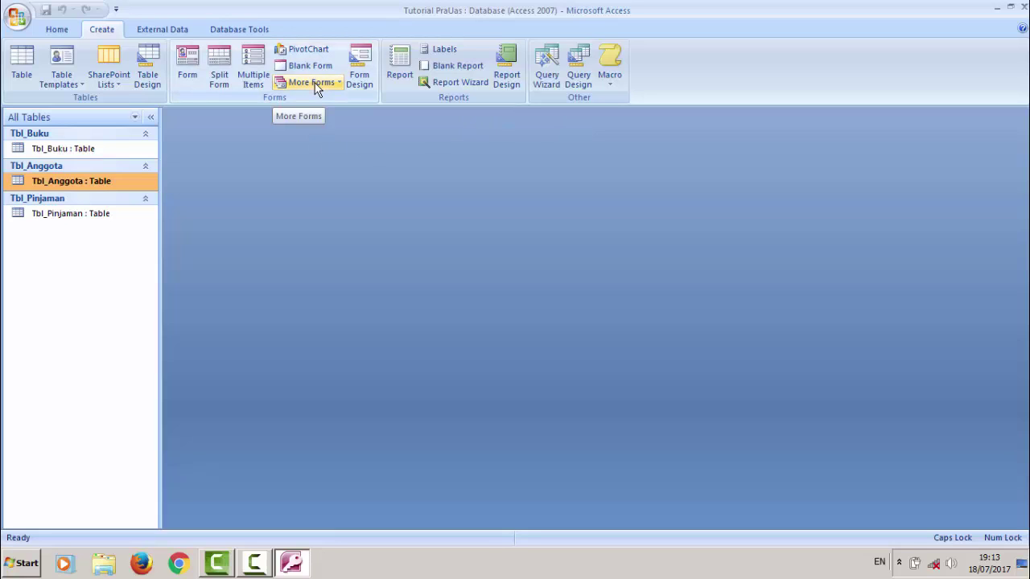
key("Caps_Lock")
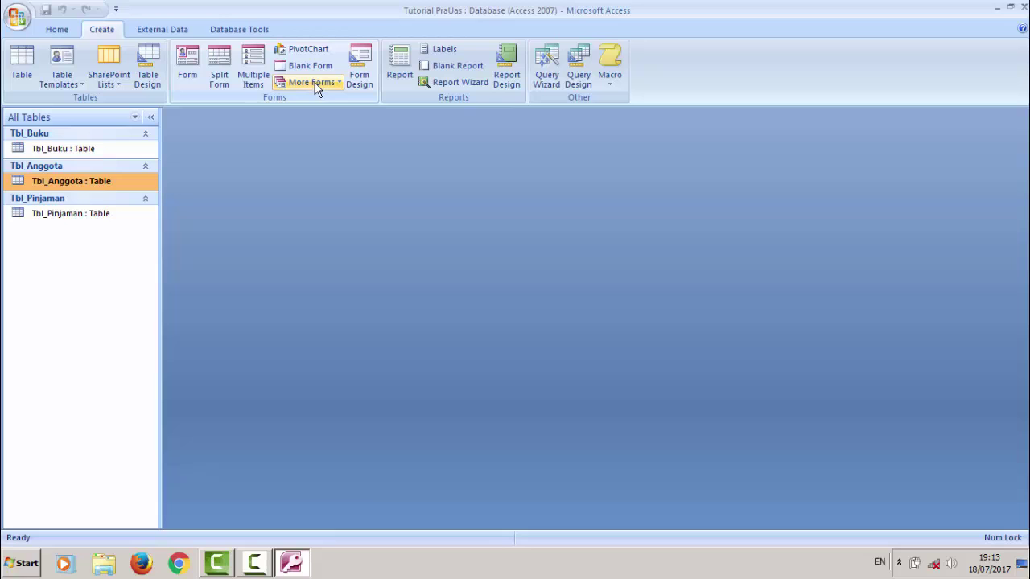
left_click(544, 88)
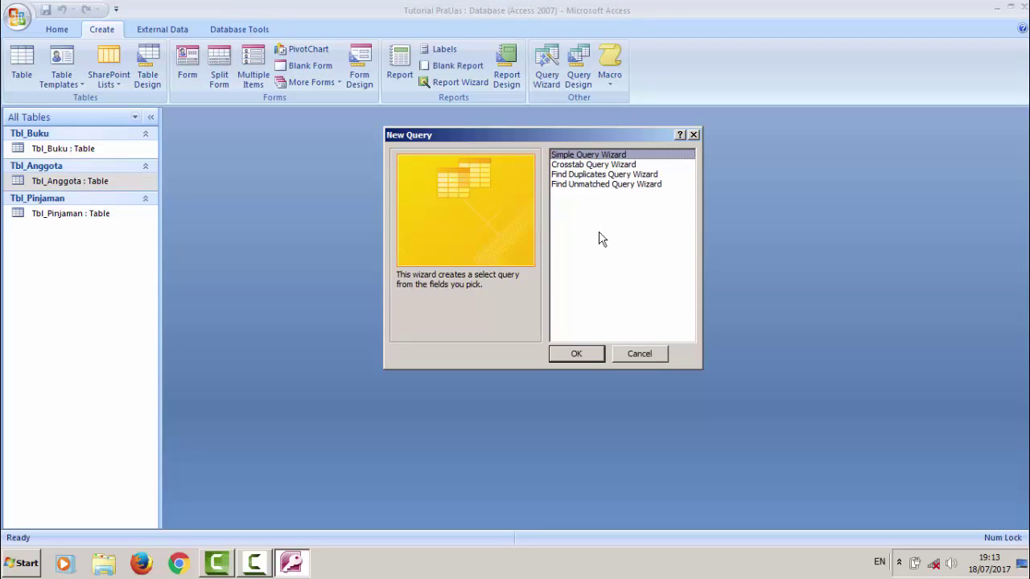
left_click(694, 136)
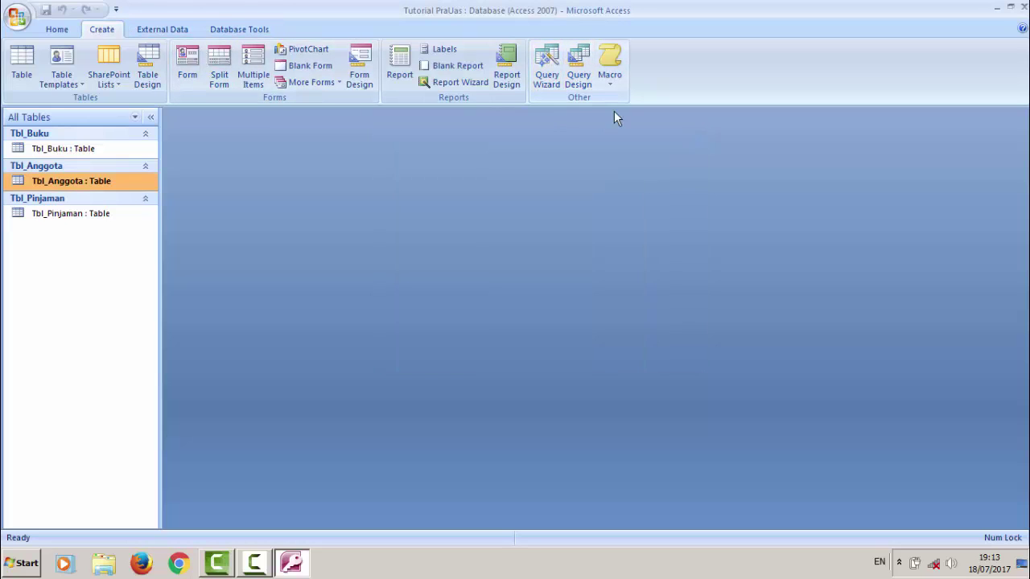
Build a detail query with the Simple Query Wizard that includes all fields of Tbl_Buku
left_click(563, 82)
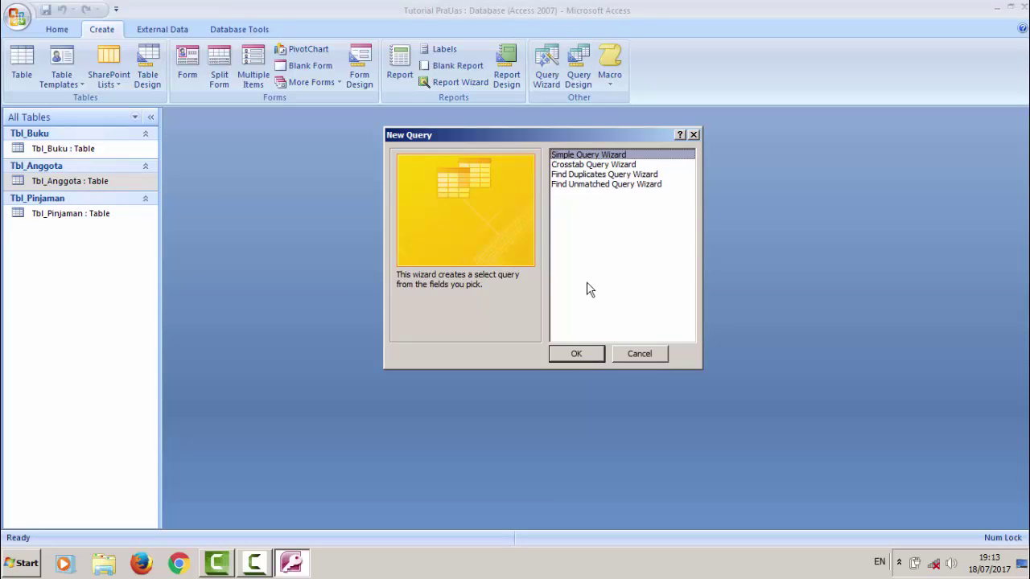
left_click(582, 354)
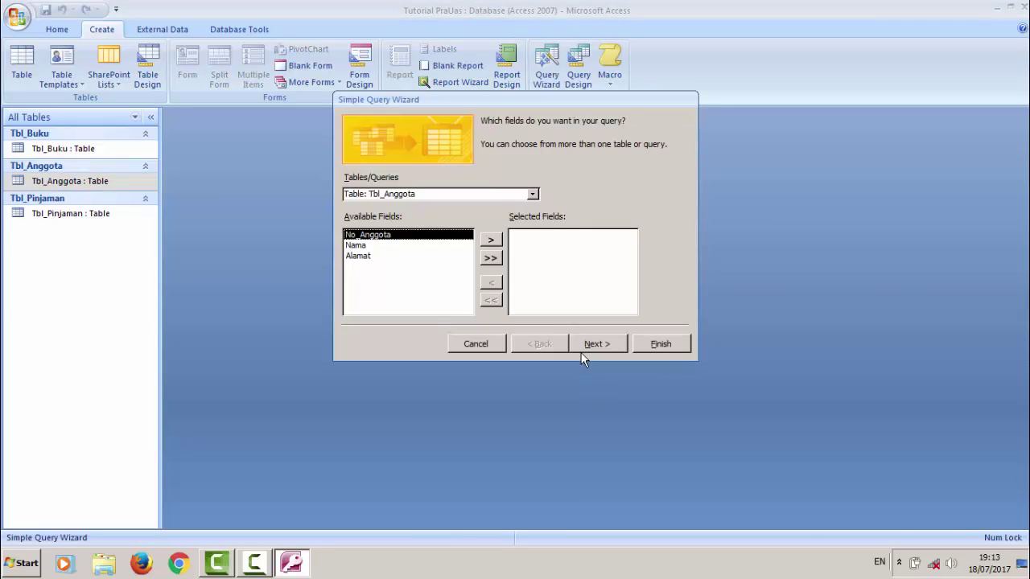
left_click(532, 200)
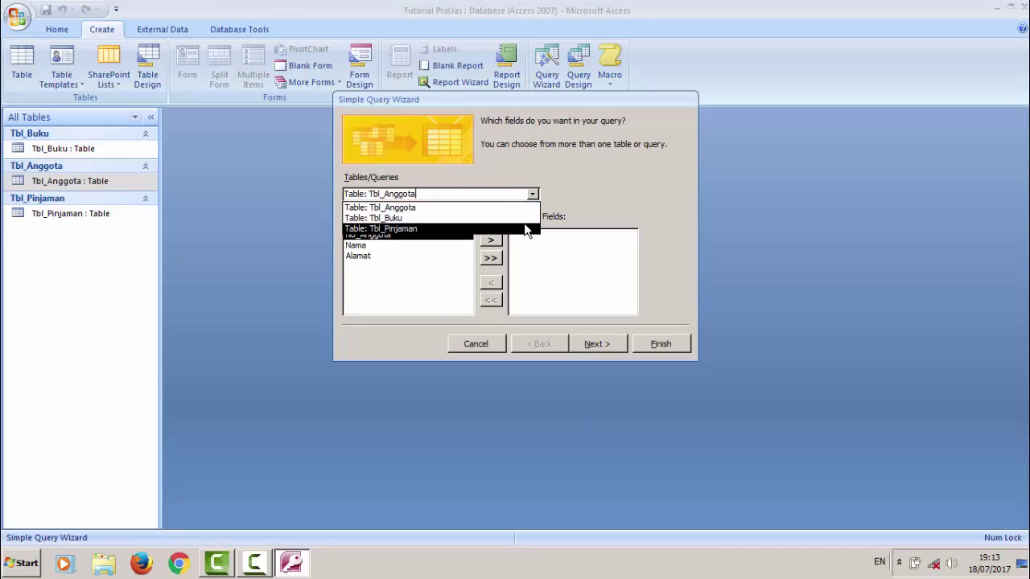
left_click(524, 218)
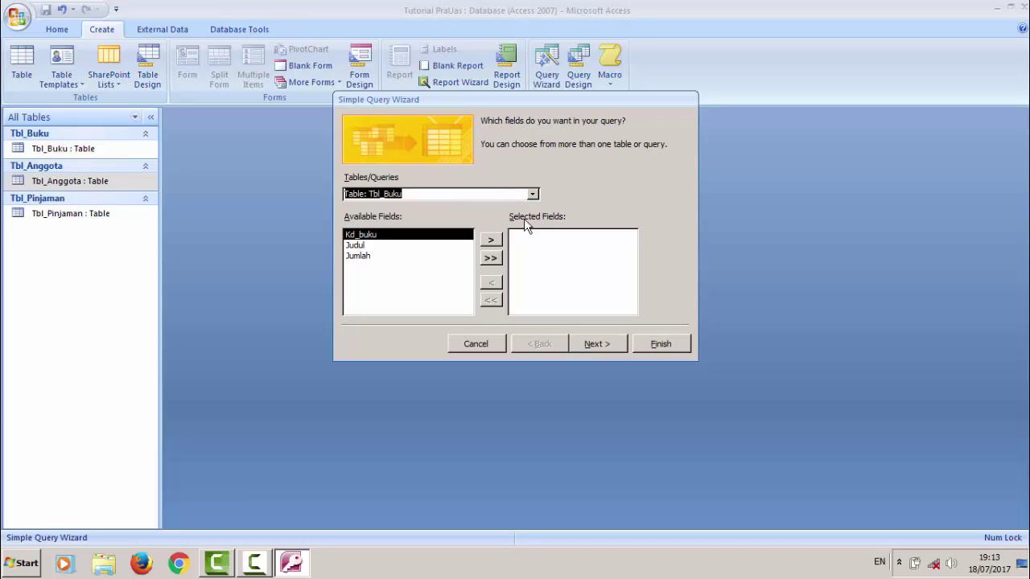
left_click(490, 259)
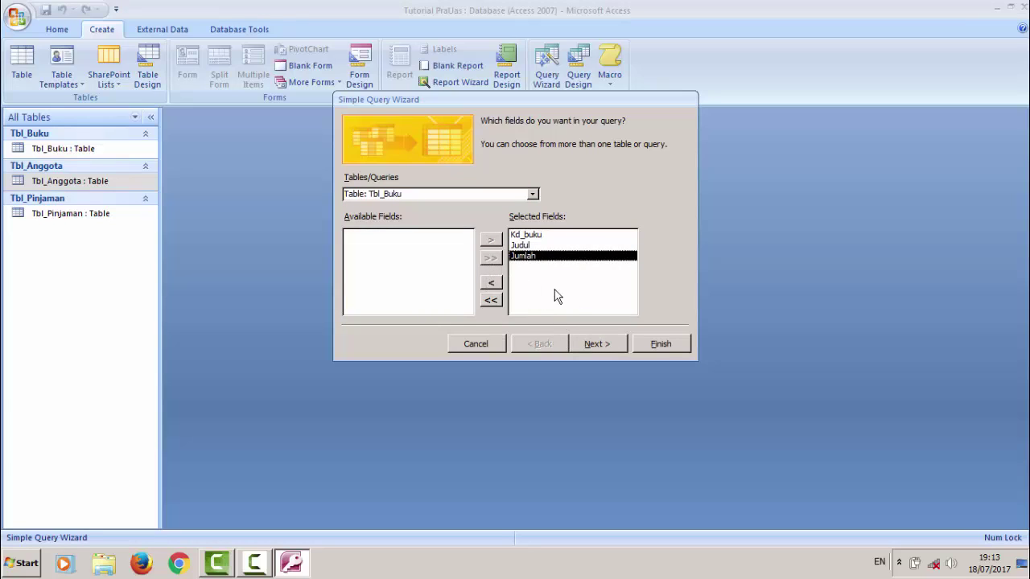
left_click(599, 345)
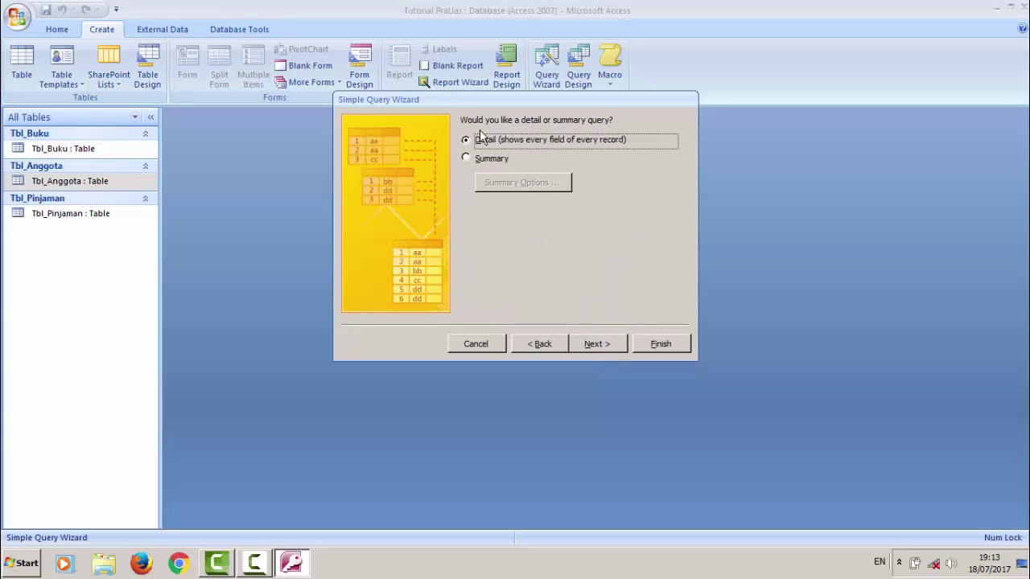
left_click(608, 342)
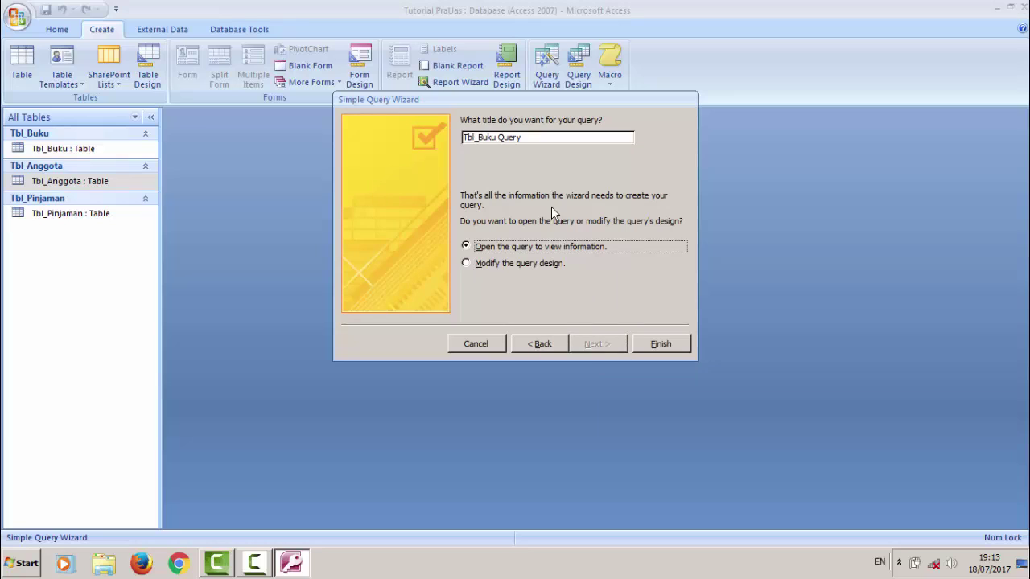
Title the query Q_Buku and finish the wizard with the query opened to view its information
double_click(510, 138)
key("BackSpace")
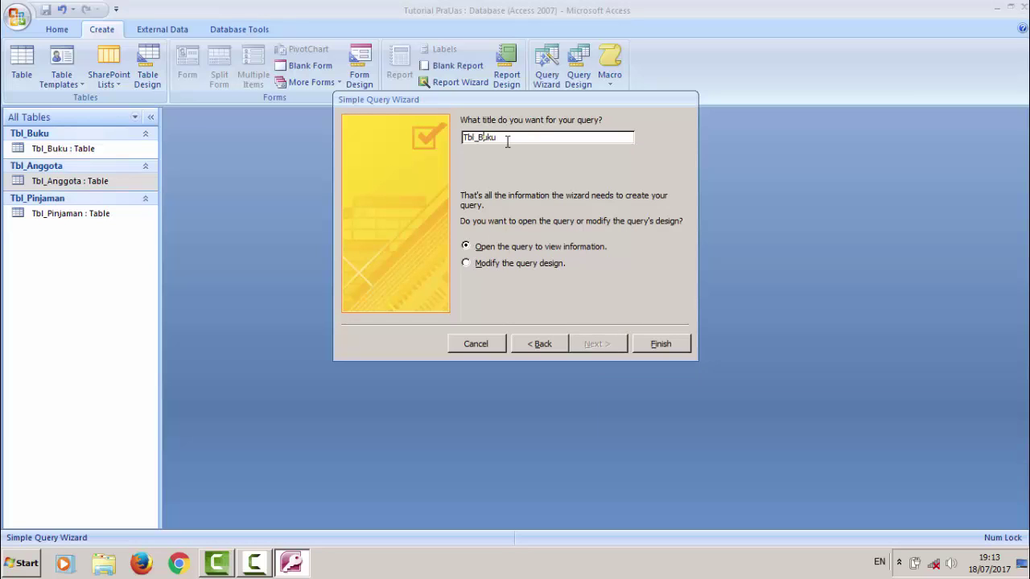
key("BackSpace")
key("BackSpace")
key("BackSpace")
type("Q")
left_click(646, 343)
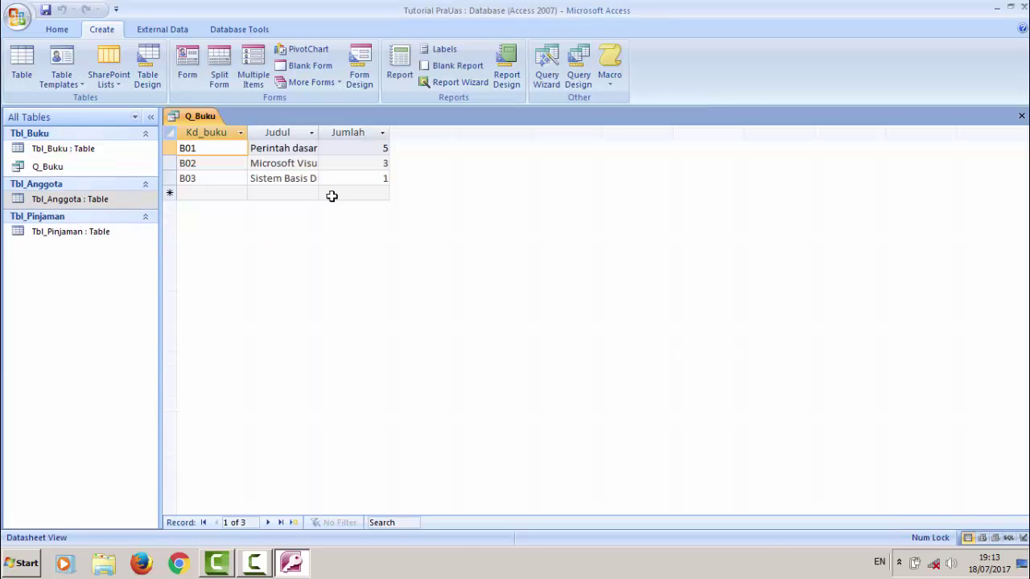
Switch Q_Buku to design view and set the Kd_buku criterion to "Kode Buku"
left_click(312, 133)
left_click(314, 133)
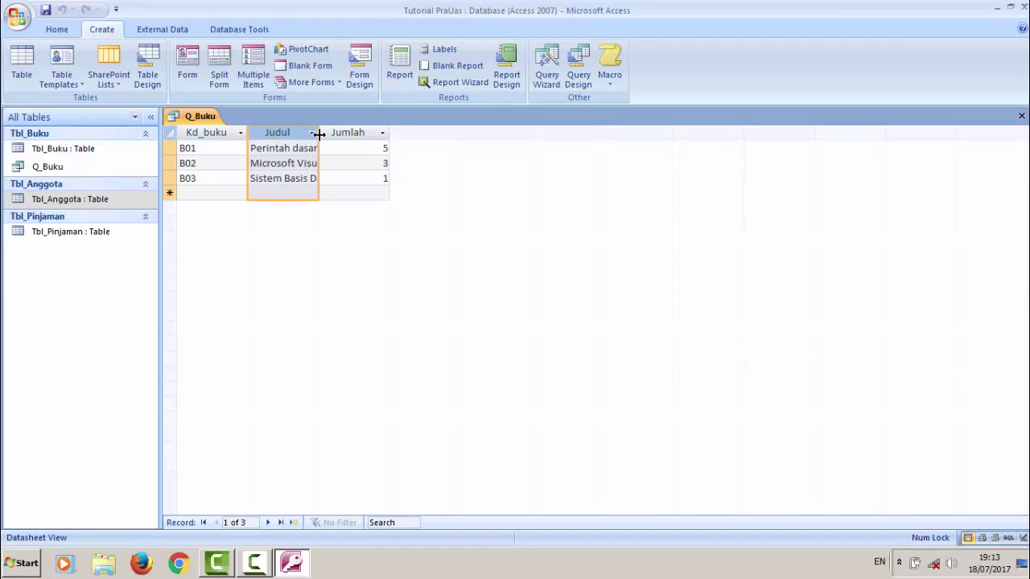
right_click(198, 121)
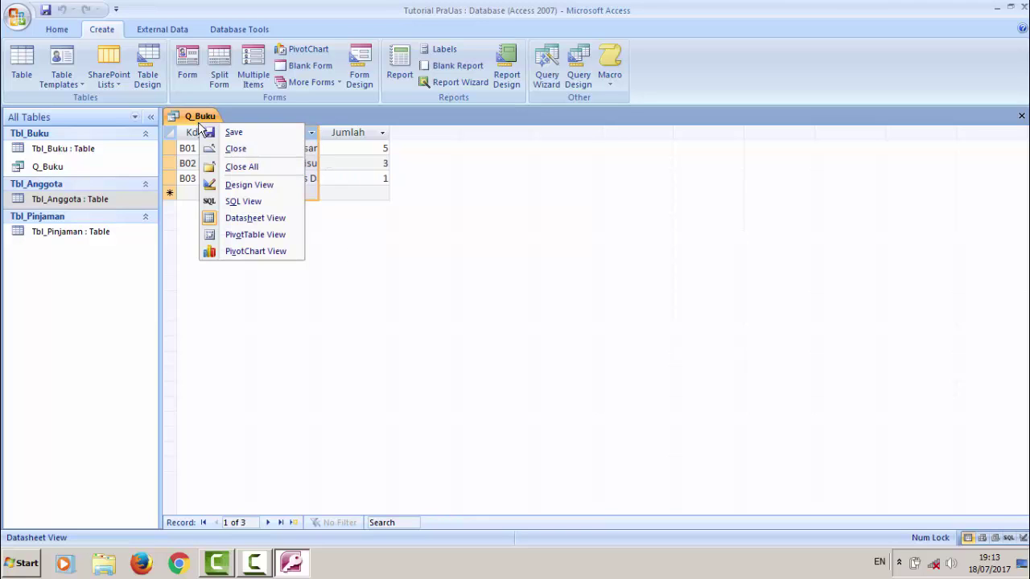
left_click(196, 121)
right_click(196, 121)
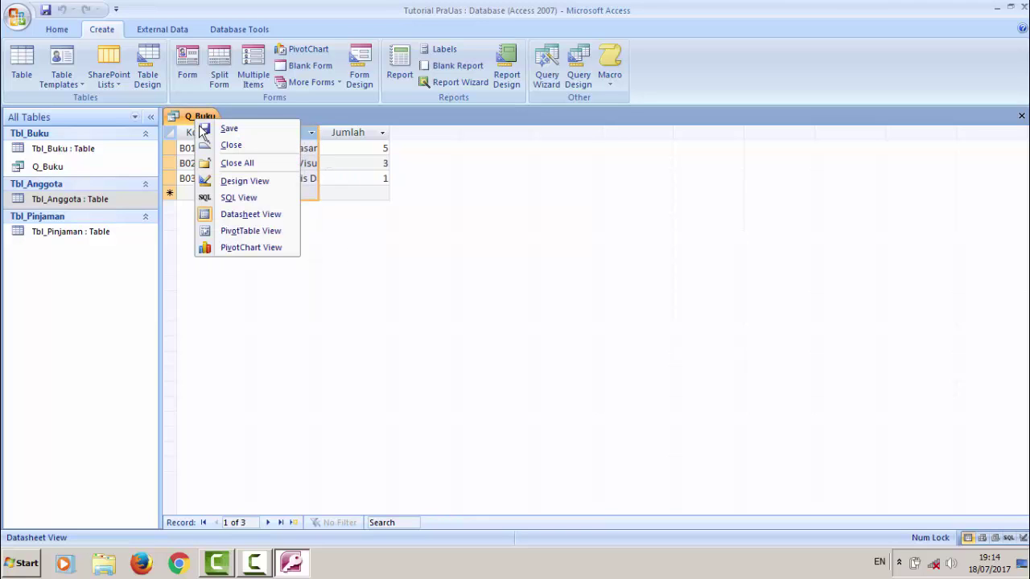
left_click(238, 185)
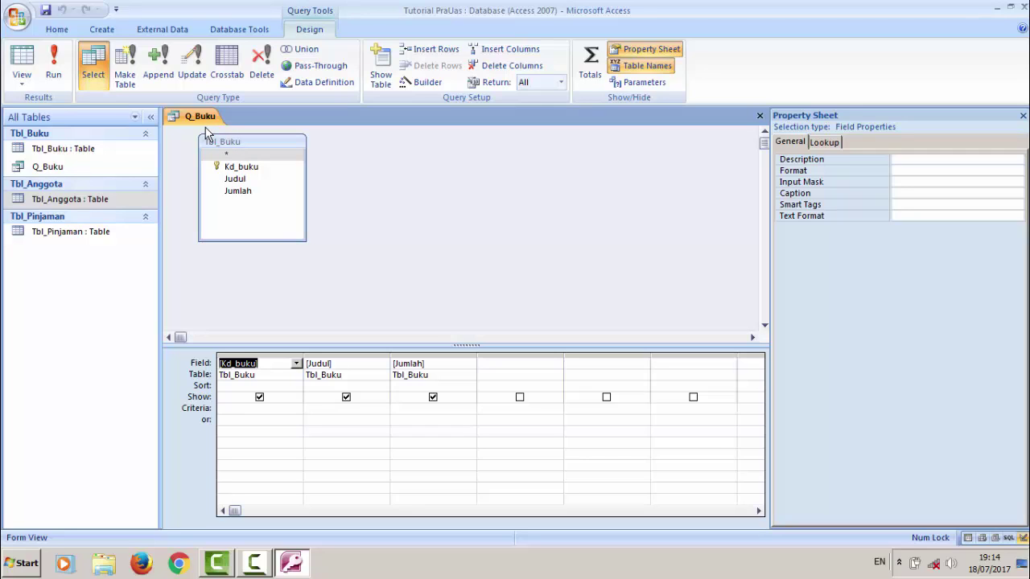
left_click(270, 409)
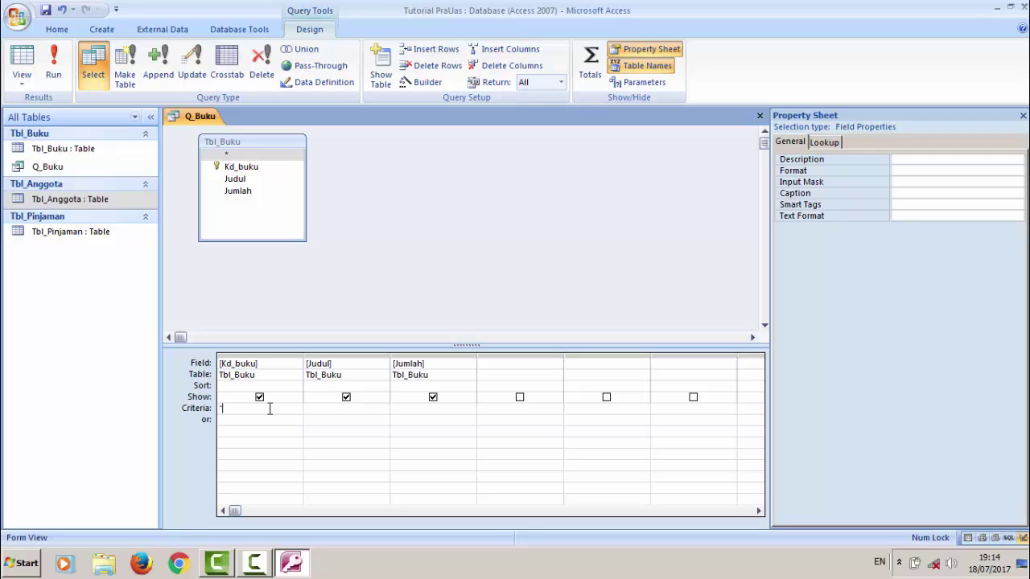
type("Kode Byk")
key("BackSpace")
key("BackSpace")
type("uku")
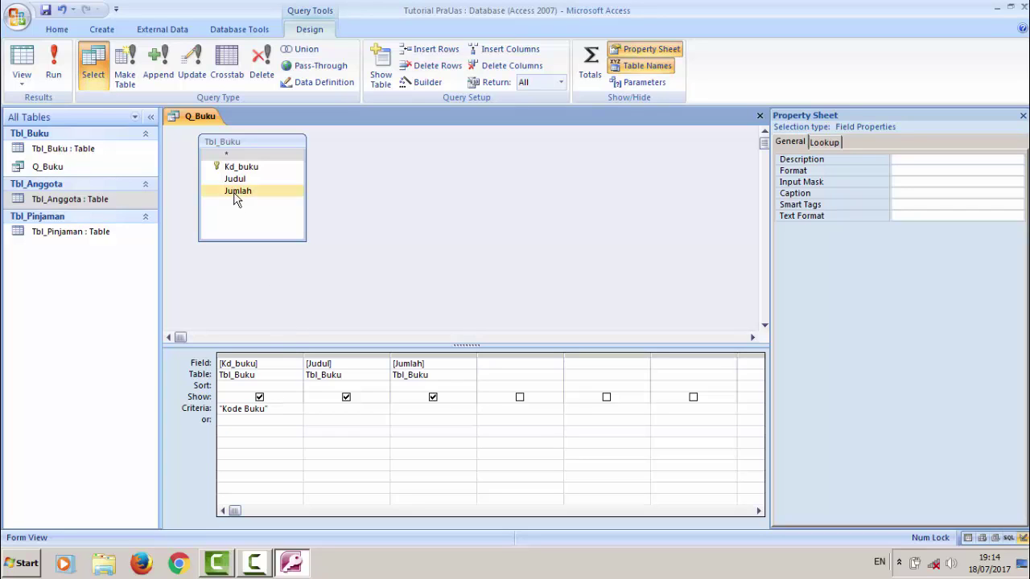
Save and close Q_Buku, and reopen it together with Tbl_Buku to compare their records
right_click(197, 116)
left_click(229, 120)
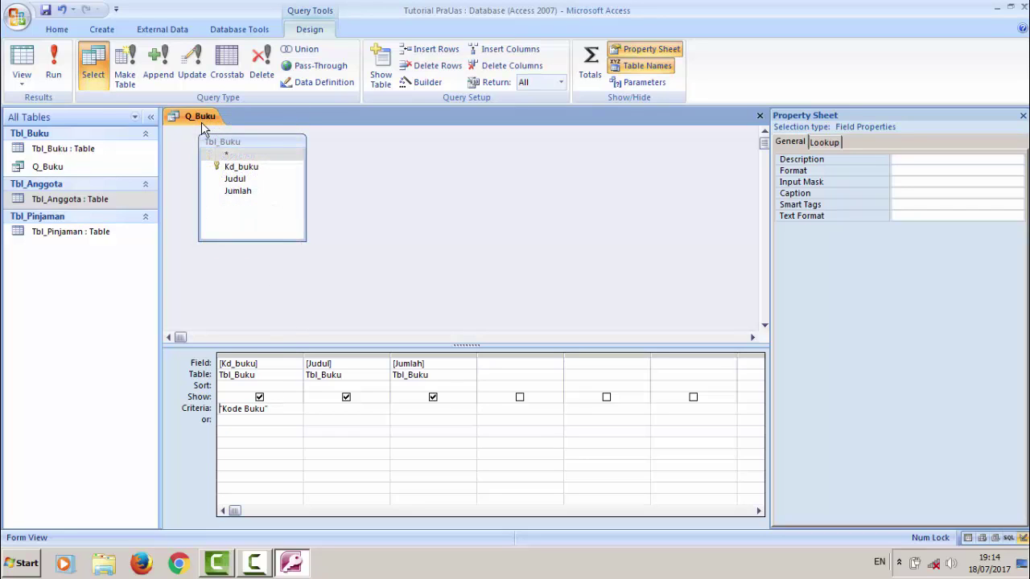
right_click(193, 116)
left_click(232, 136)
double_click(78, 169)
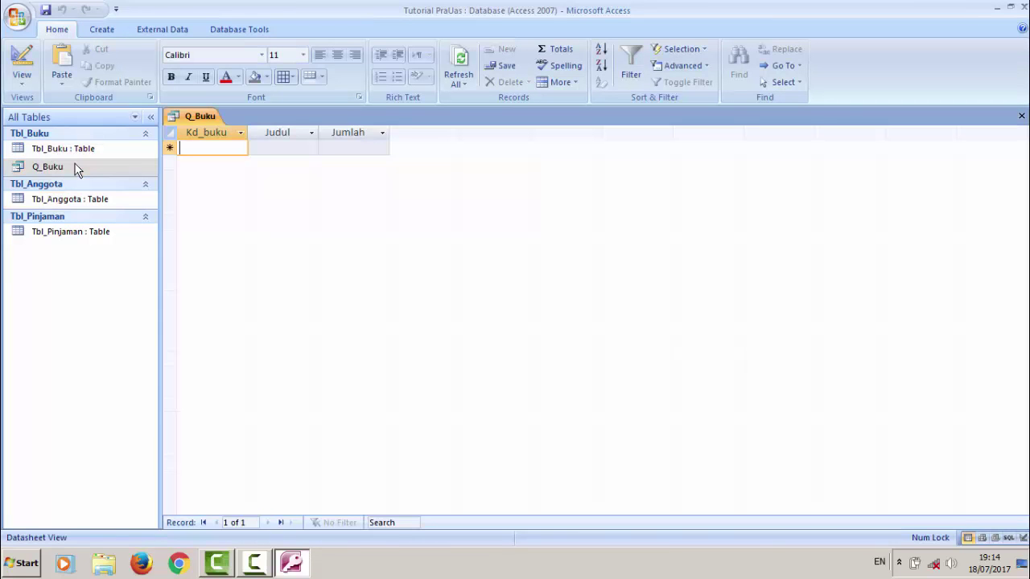
left_click(75, 151)
double_click(75, 151)
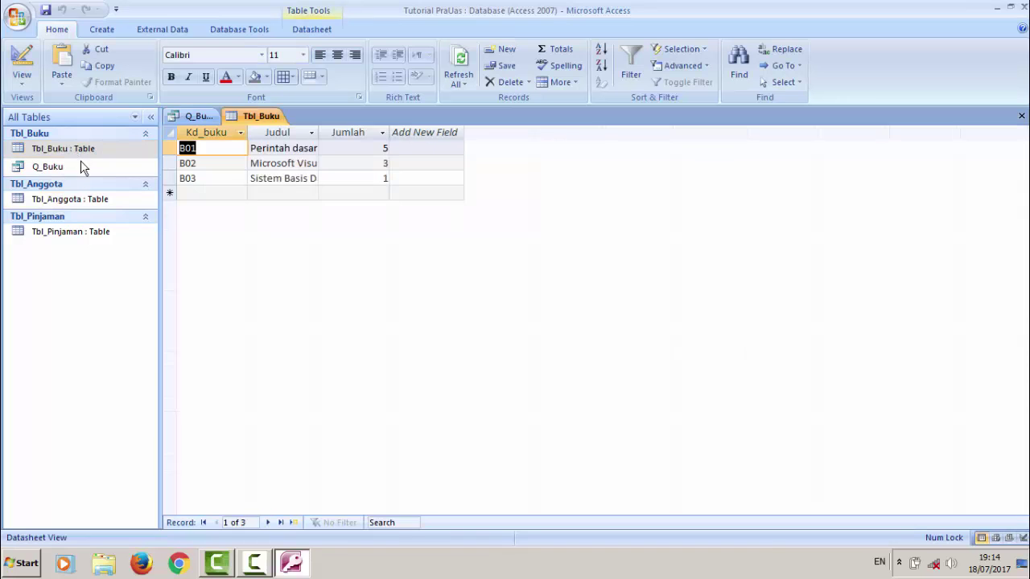
left_click(81, 165)
double_click(81, 165)
Reopen Q_Buku in design view and enclose the Kd_buku criterion in square brackets as ["Kode Buku"]
right_click(81, 165)
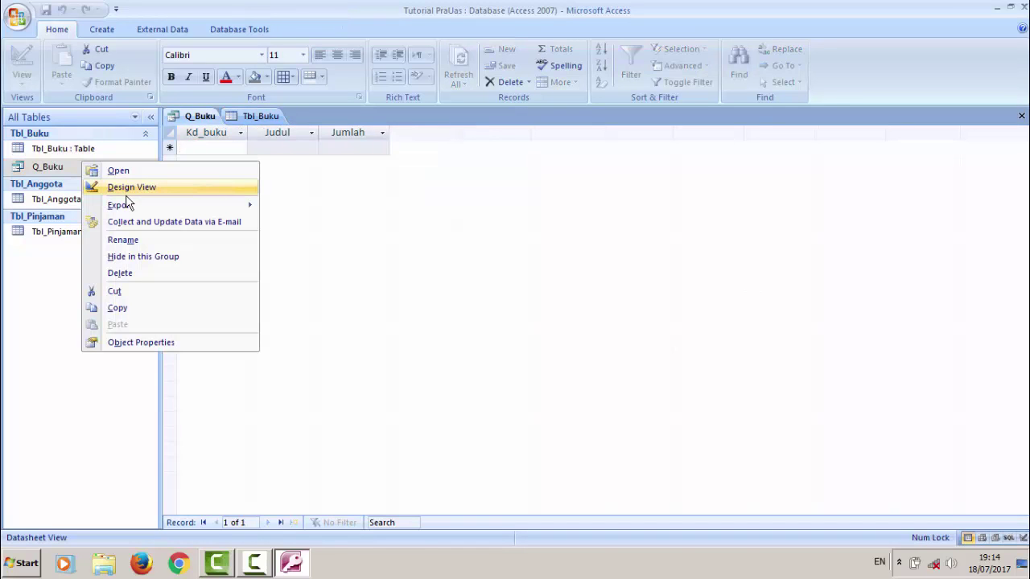
left_click(130, 187)
left_click(218, 396)
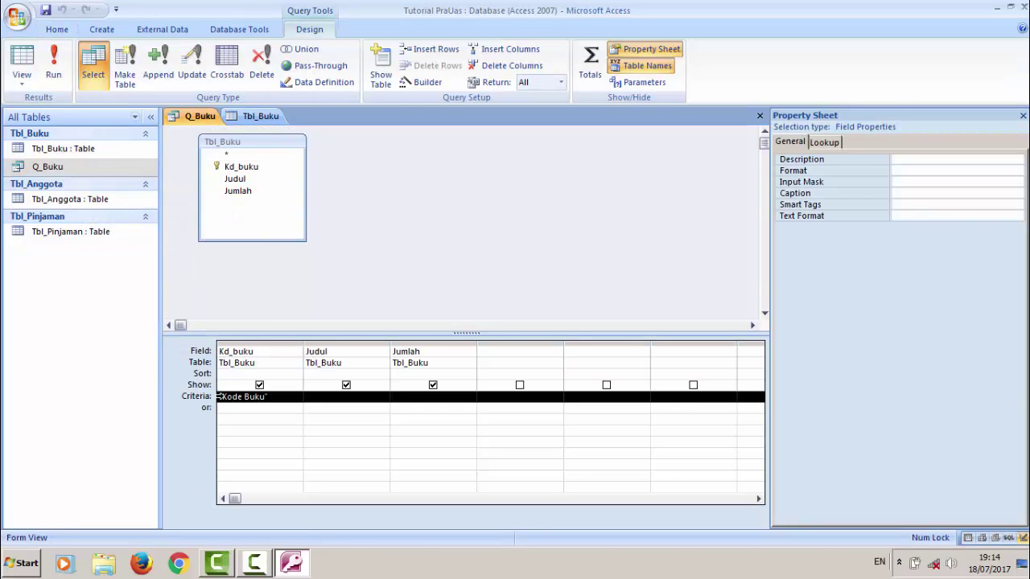
left_click(222, 396)
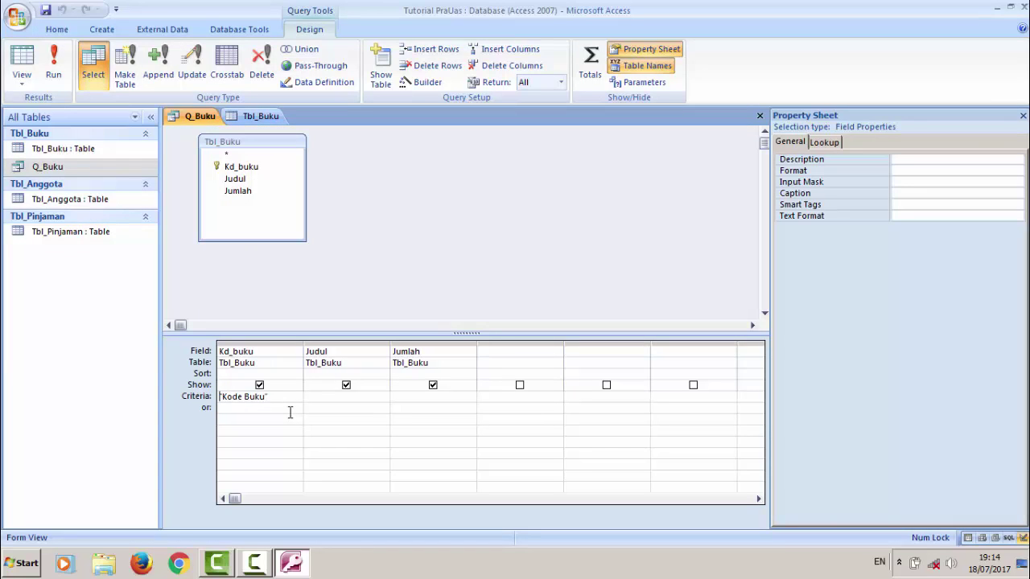
type("[")
key("BackSpace")
type("[")
key("Right")
key("Right")
key("Right")
key("Right")
key("Right")
key("Right")
key("Right")
key("Right")
key("Right")
key("Right")
key("Right")
type("]")
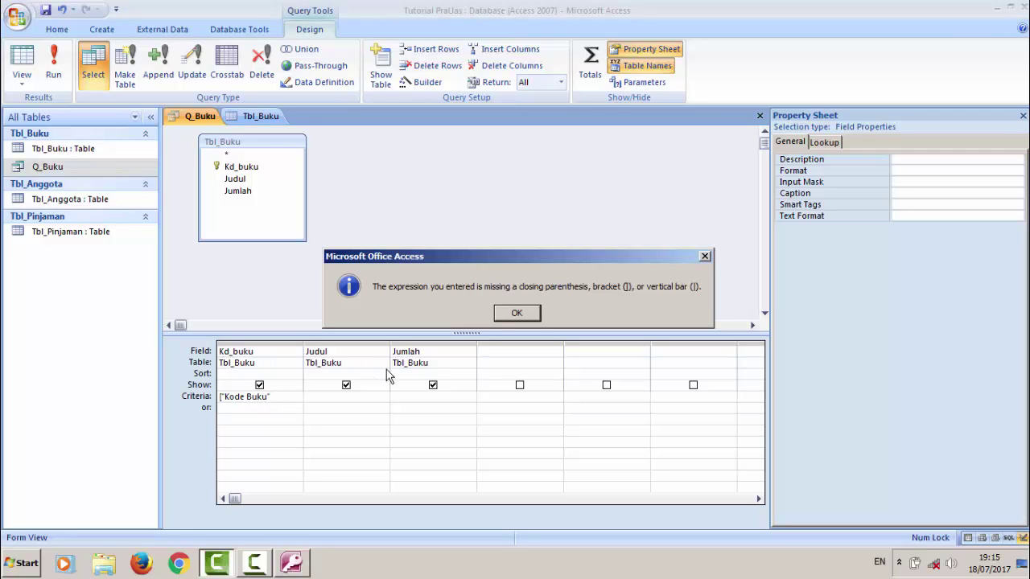
left_click(517, 312)
left_click(290, 397)
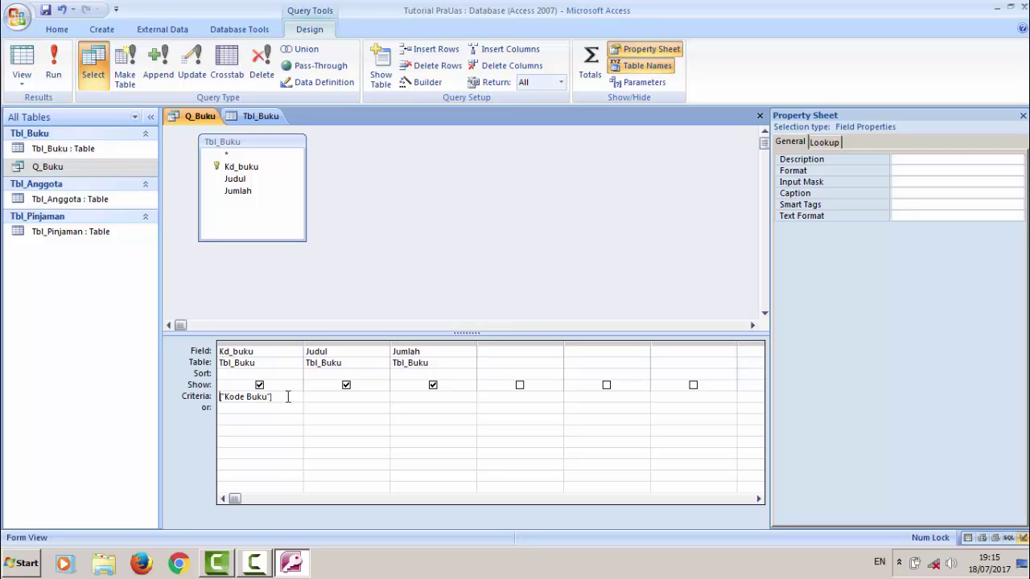
Run the revised Q_Buku query with the parameter value B001 and close the open datasheets
right_click(199, 122)
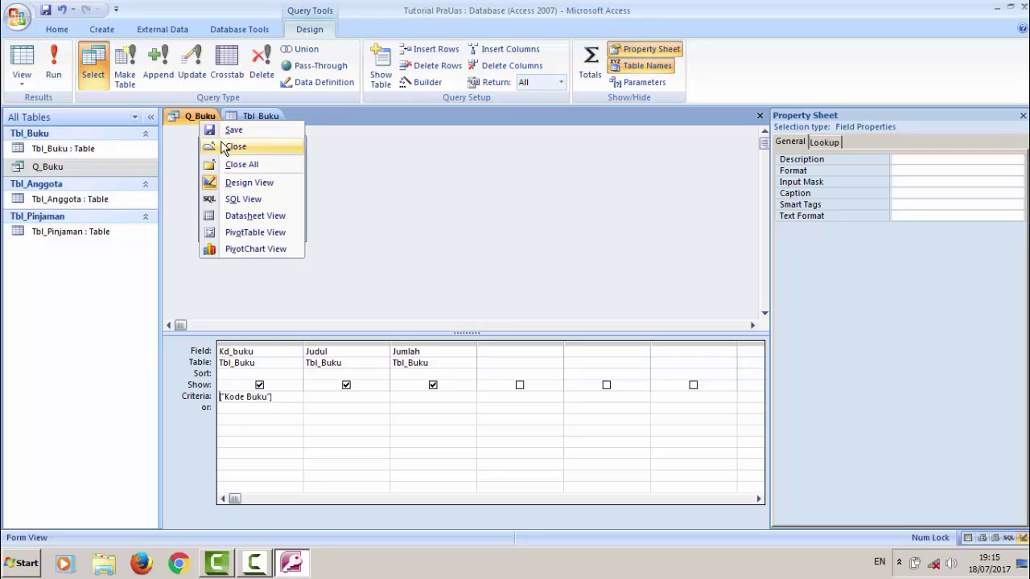
left_click(227, 143)
double_click(88, 170)
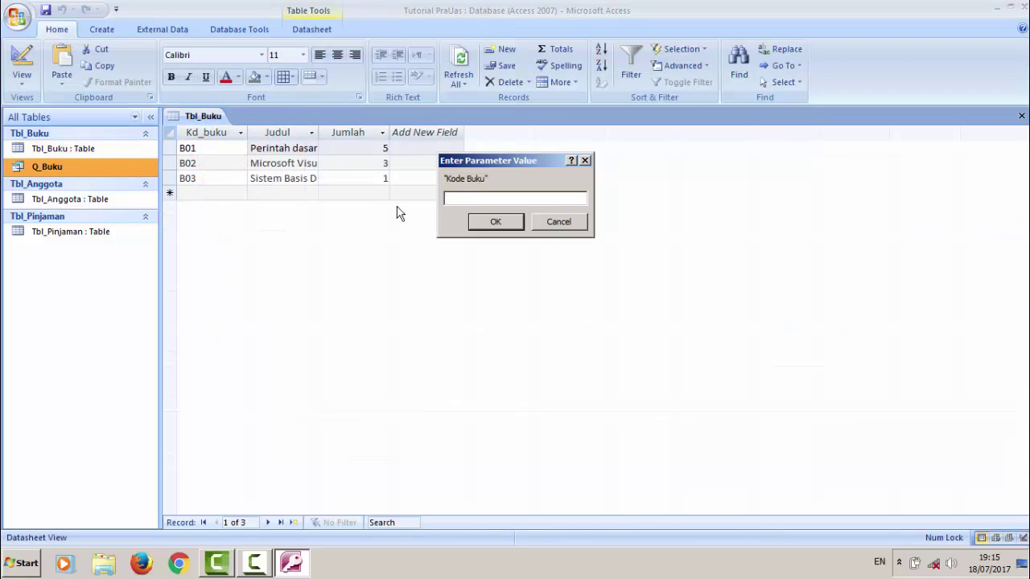
type("B001")
key("Return")
key("ctrl+w")
key("ctrl+w")
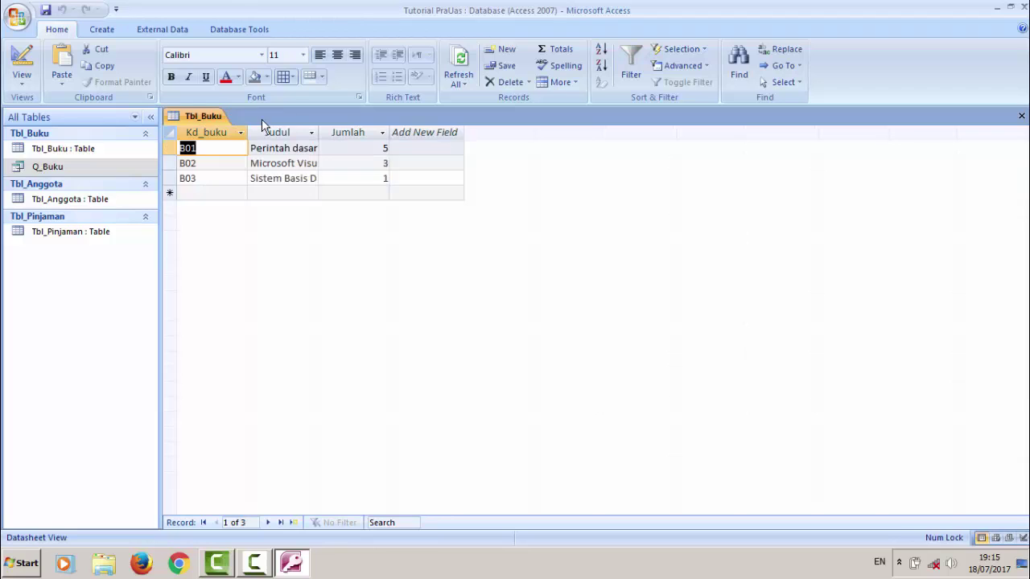
Delete the Q_Buku query from the database
right_click(76, 172)
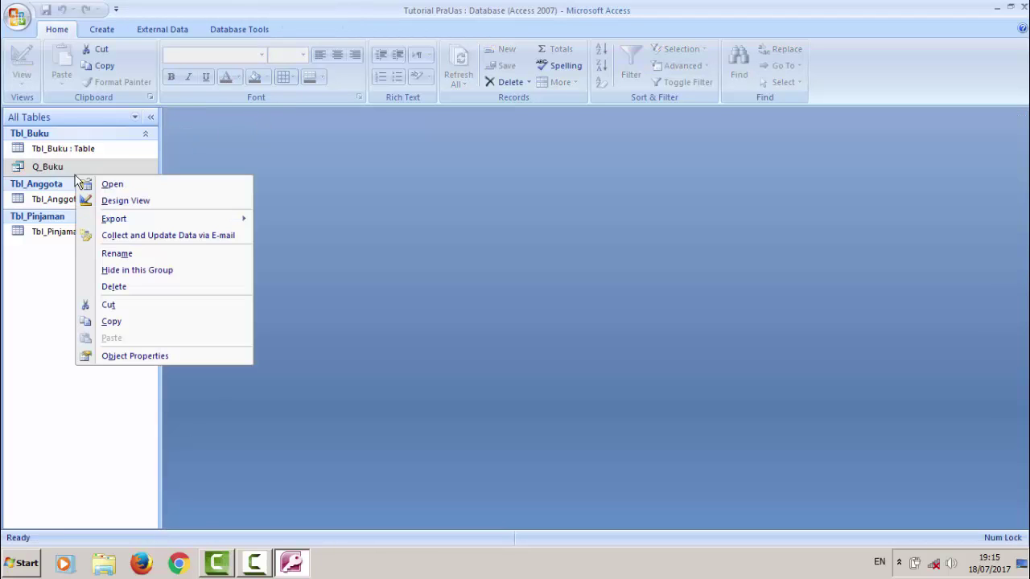
left_click(126, 286)
left_click(459, 317)
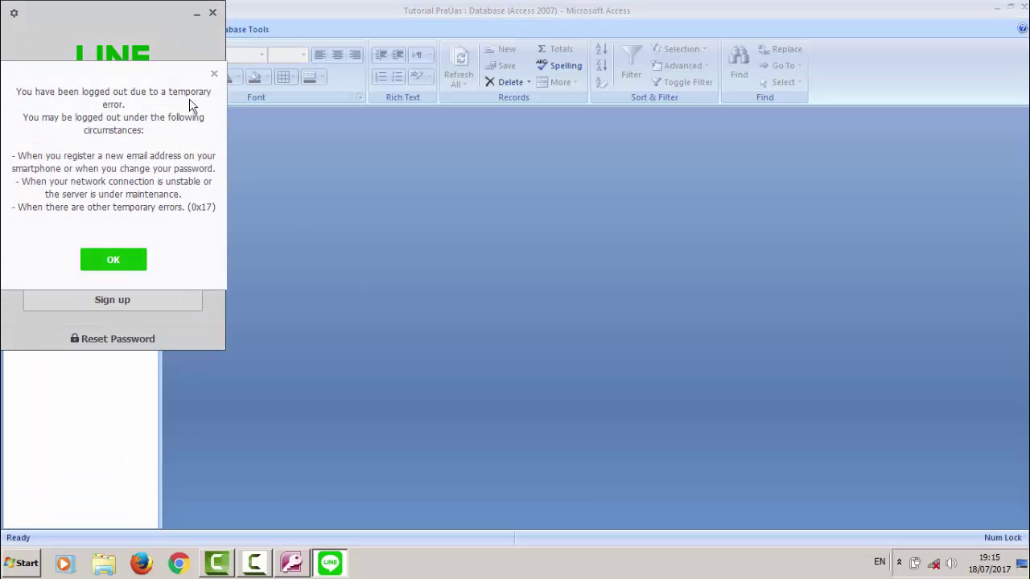
Dismiss the LINE notice and close the LINE login window
left_click(214, 74)
left_click(213, 12)
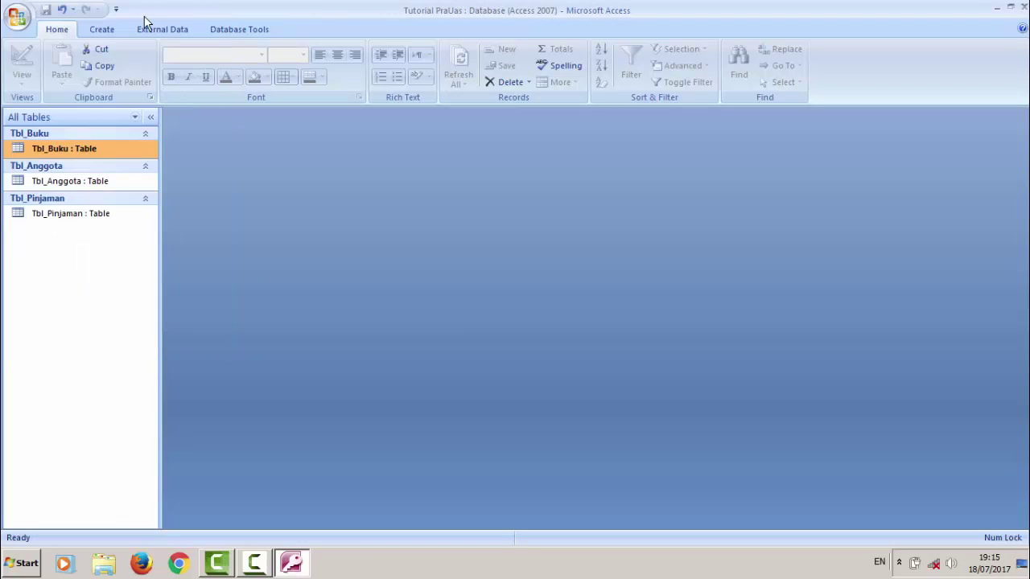
Start a simple query containing all Tbl_Buku fields, Kd_buku, Judul and Jumlah, as a detail query
left_click(100, 32)
left_click(546, 66)
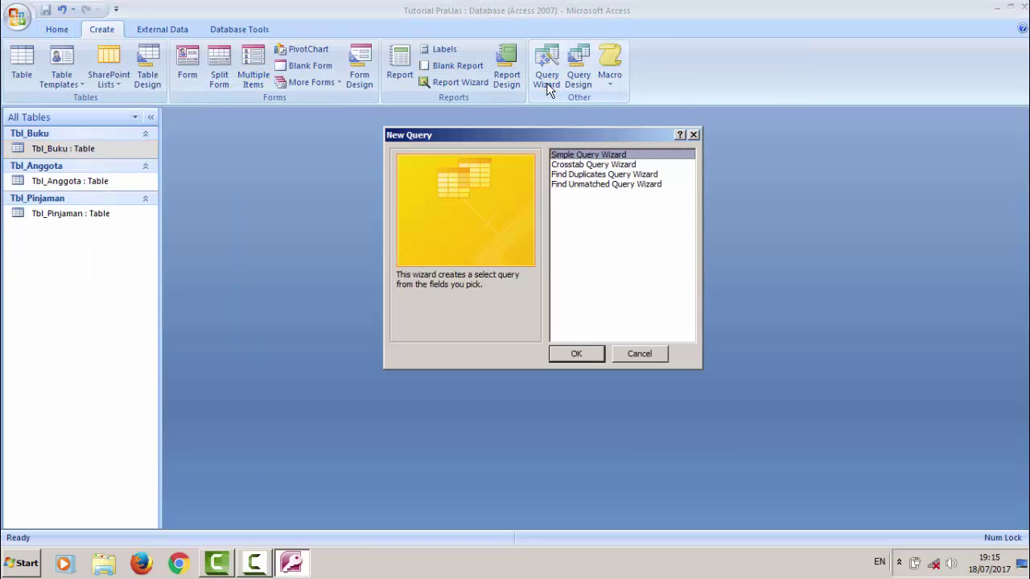
left_click(595, 354)
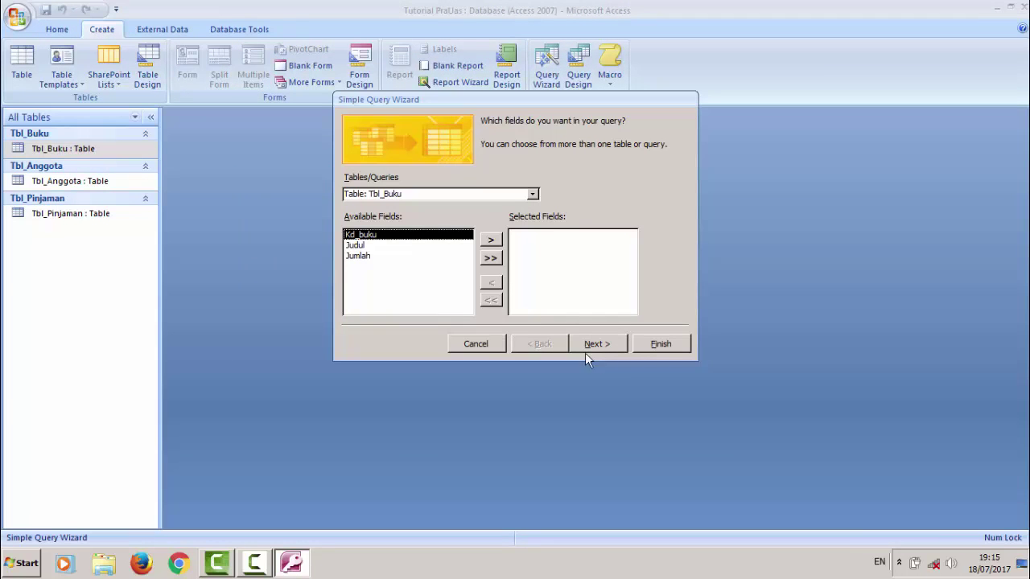
left_click(490, 257)
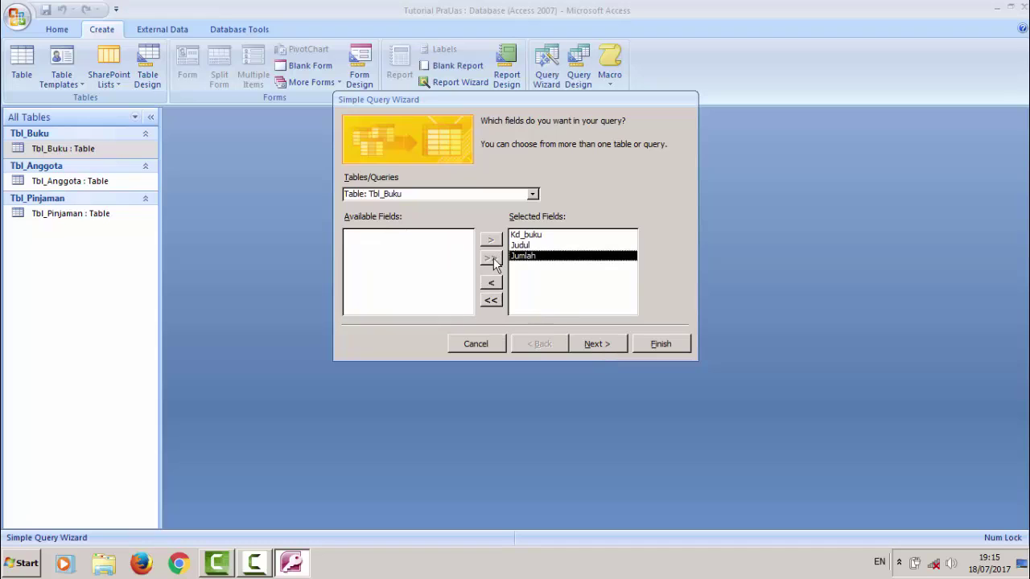
left_click(597, 346)
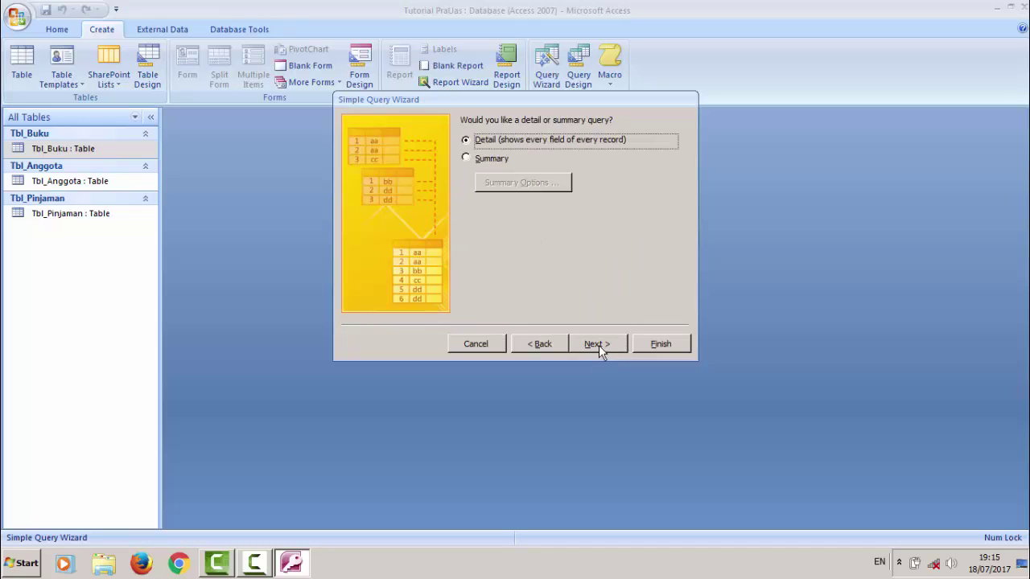
left_click(599, 345)
Title the new query Q_Buku and finish the wizard with the query opened to view its data
double_click(512, 138)
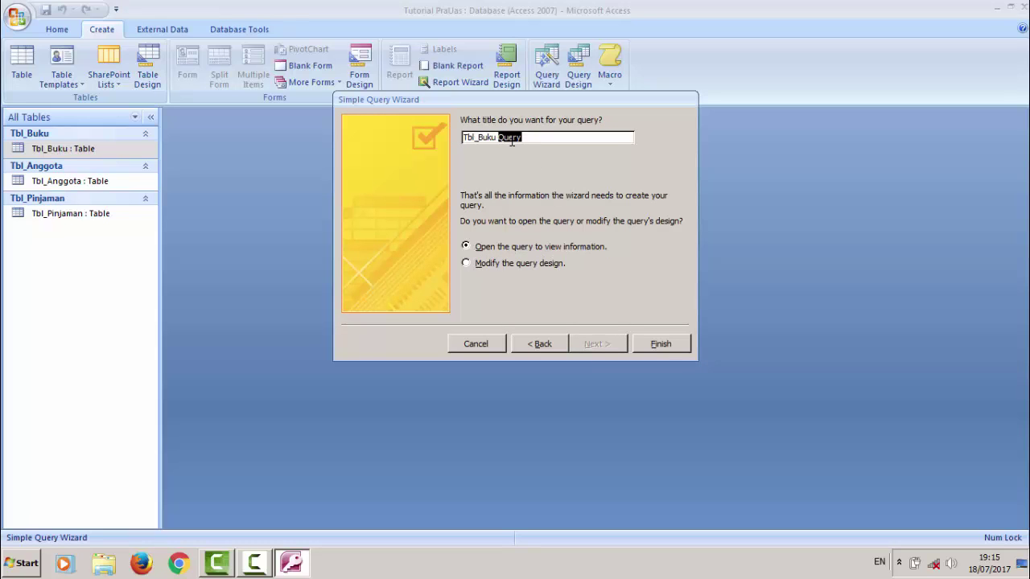
key("BackSpace")
key("Left")
key("Left")
key("Left")
key("Left")
key("Left")
key("Left")
key("BackSpace")
key("BackSpace")
key("BackSpace")
type("Q")
left_click(658, 344)
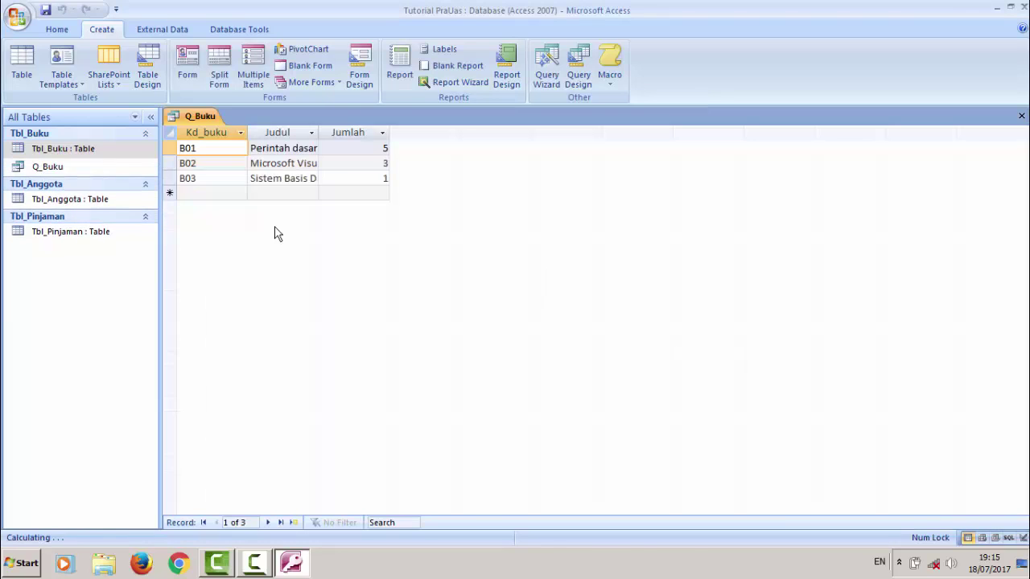
Switch Q_Buku to design view and enter ["Kode buku"] as the criterion of the Kd_buku field
right_click(197, 115)
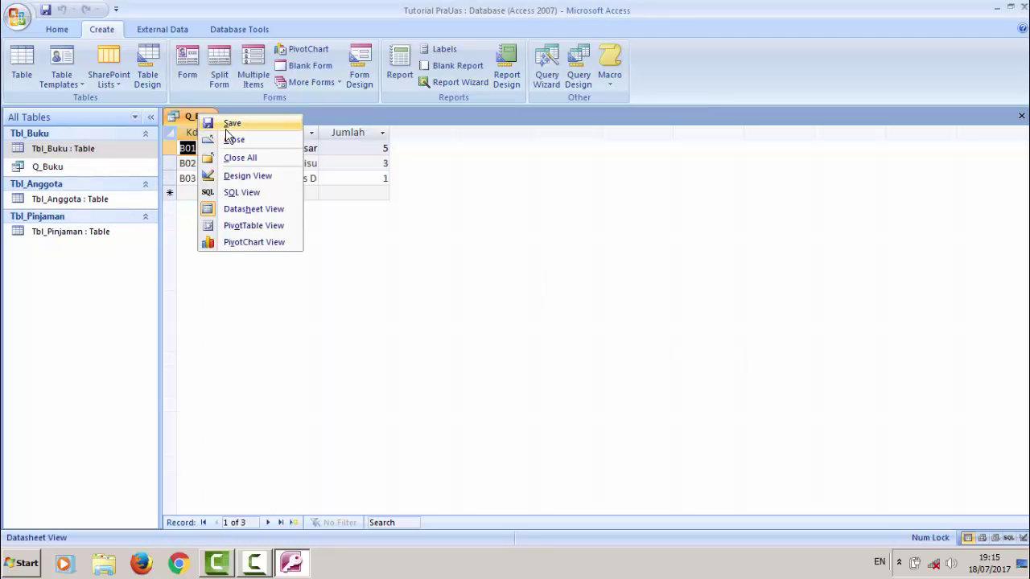
left_click(218, 124)
left_click(242, 176)
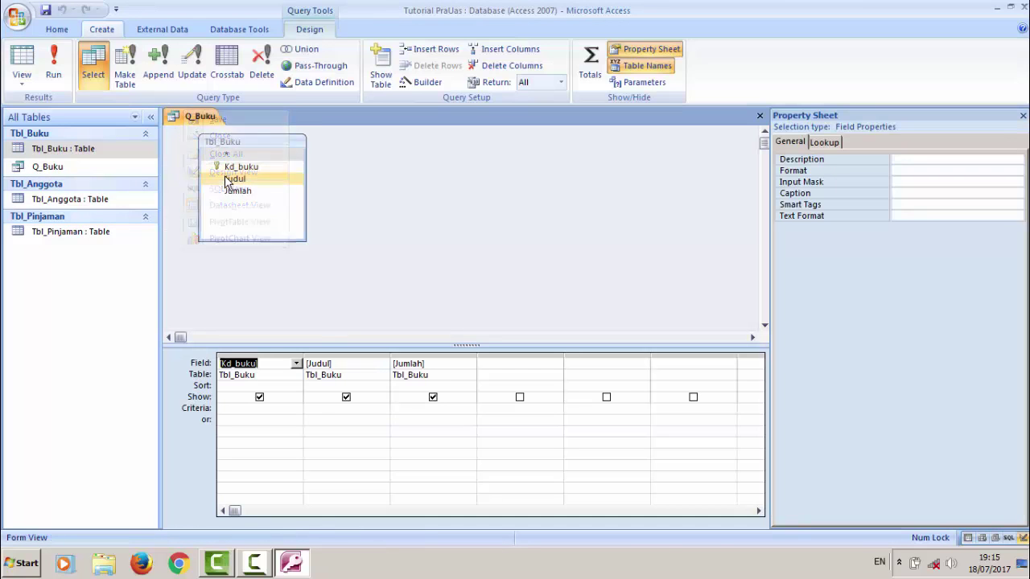
left_click(250, 408)
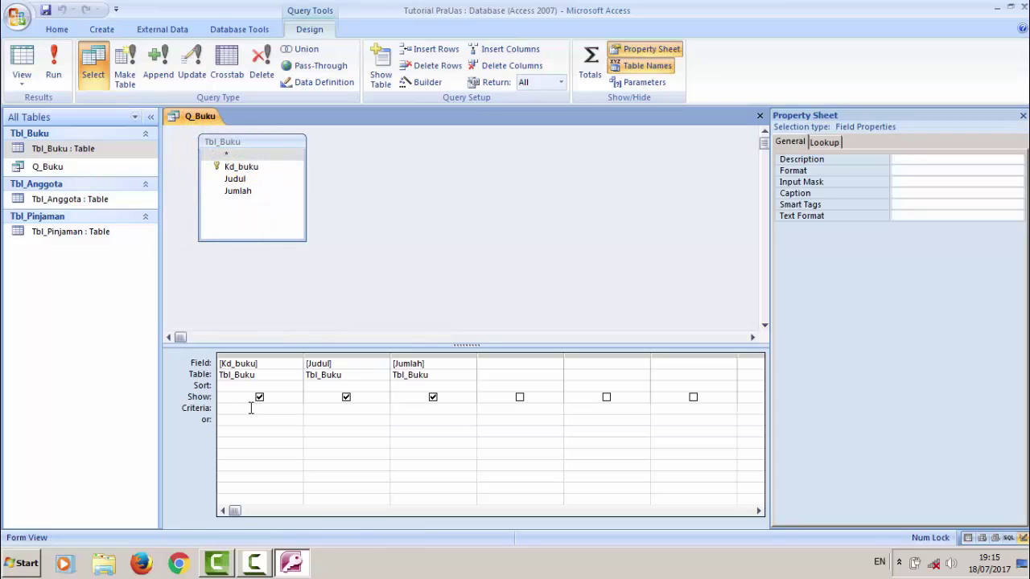
type("[\"Masukan kode")
key("BackSpace")
key("BackSpace")
key("BackSpace")
key("BackSpace")
key("BackSpace")
key("BackSpace")
key("BackSpace")
key("BackSpace")
key("BackSpace")
key("BackSpace")
key("BackSpace")
key("BackSpace")
key("BackSpace")
type("\"Kode buku\"]")
Save and close the Q_Buku query design
right_click(184, 117)
left_click(195, 117)
right_click(197, 117)
left_click(217, 144)
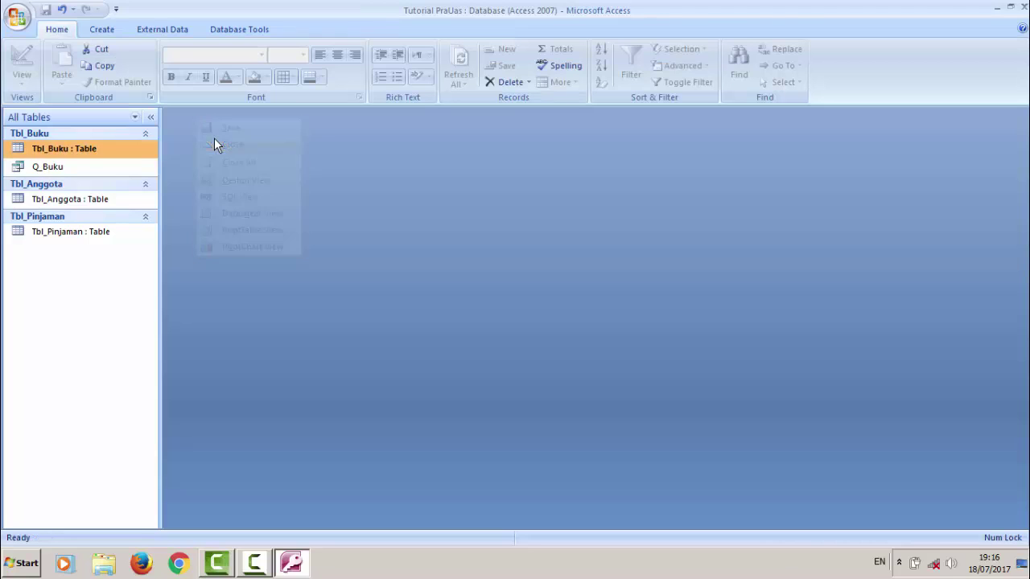
Run the Q_Buku query with the parameter value B01
double_click(89, 164)
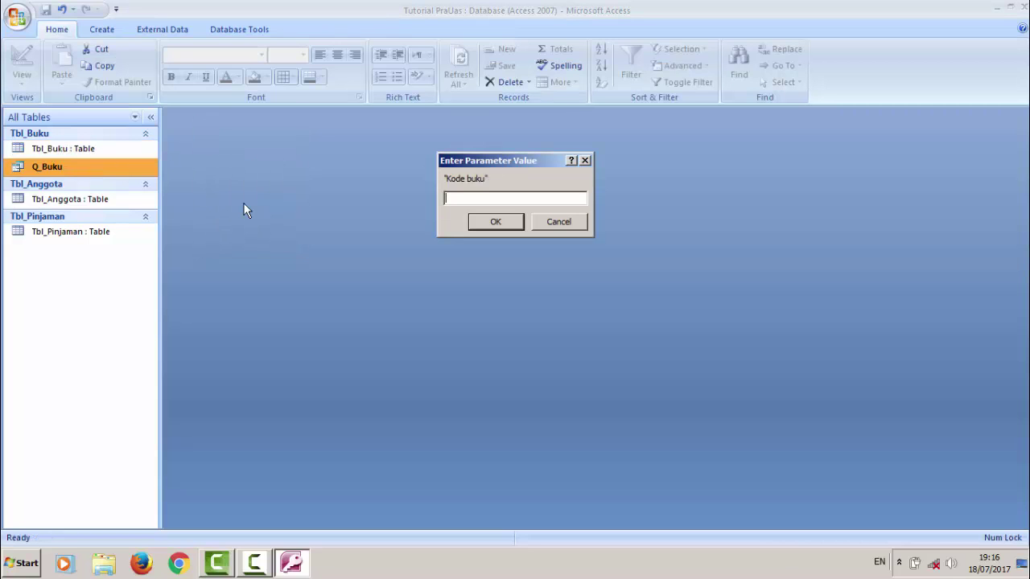
type("B01")
key("Return")
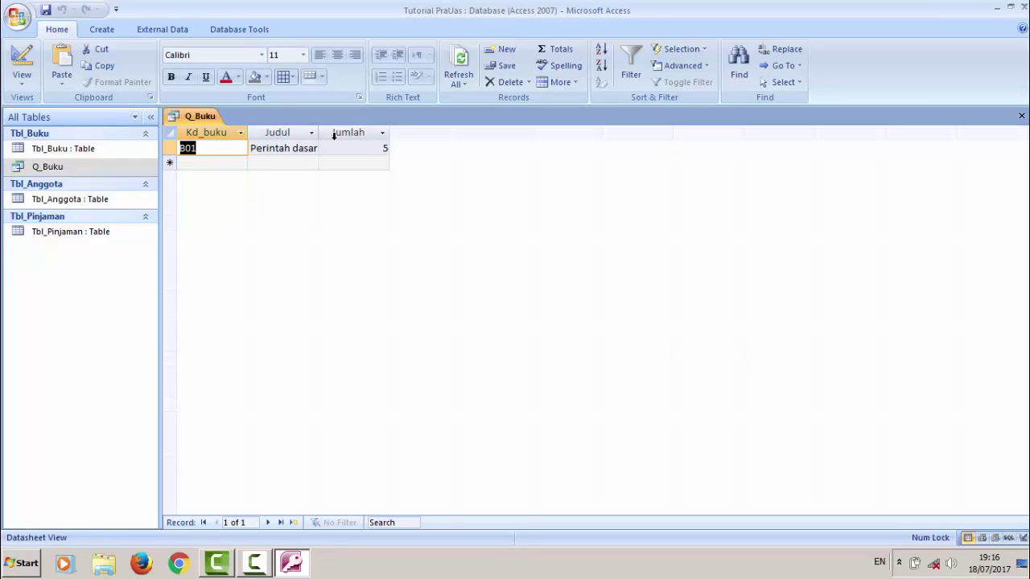
Widen the Judul column in the Q_Buku results and close the datasheet
left_click_drag(318, 133, 348, 134)
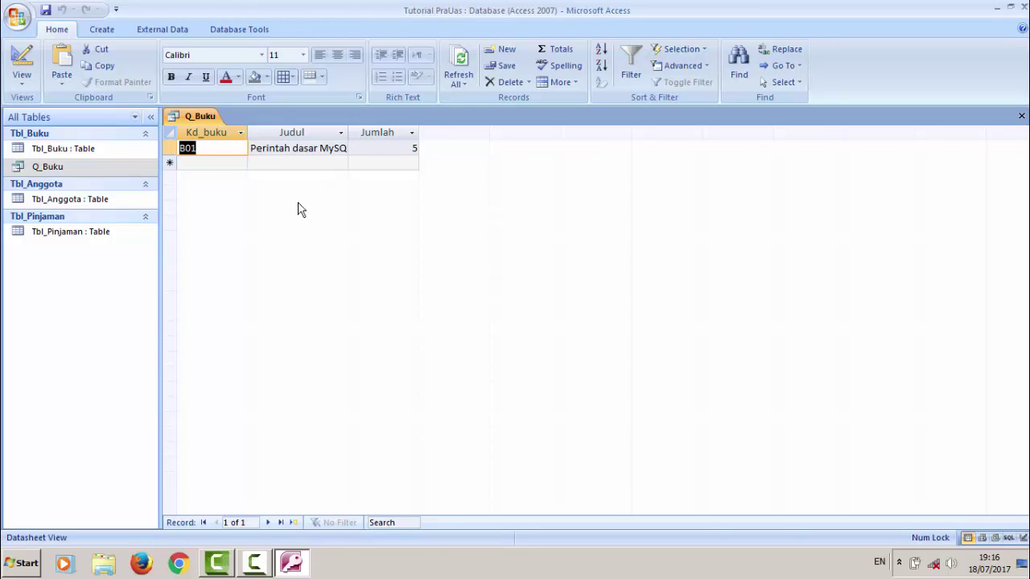
right_click(181, 120)
right_click(199, 119)
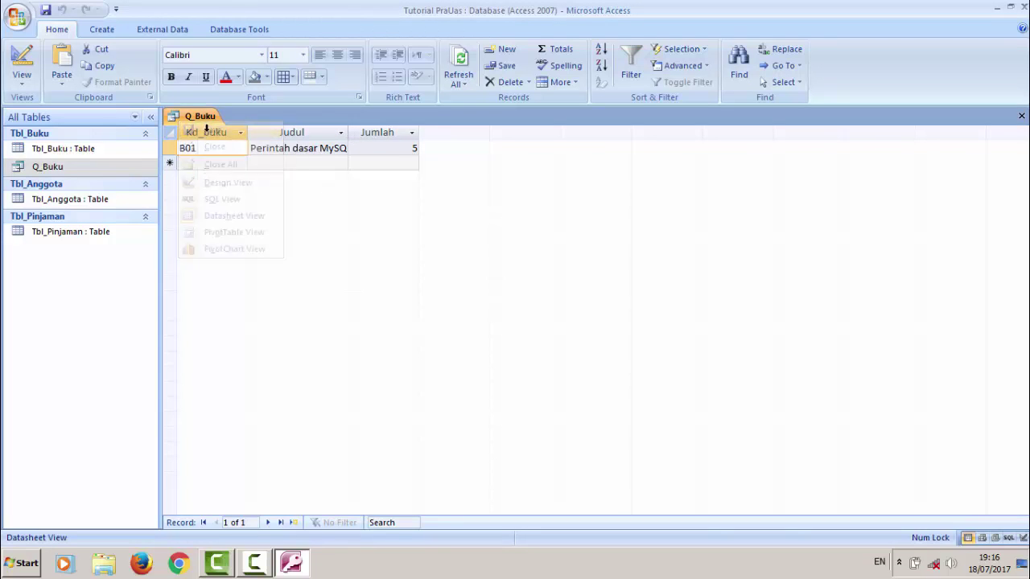
left_click(234, 143)
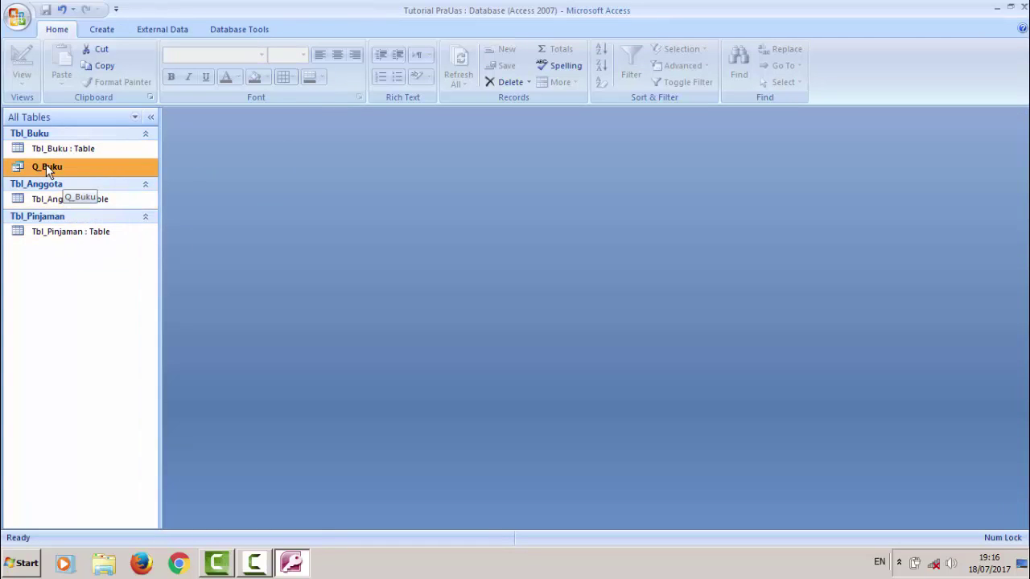
Start a simple query containing all Tbl_Anggota fields, No_Anggota, Nama and Alamat
left_click(65, 200)
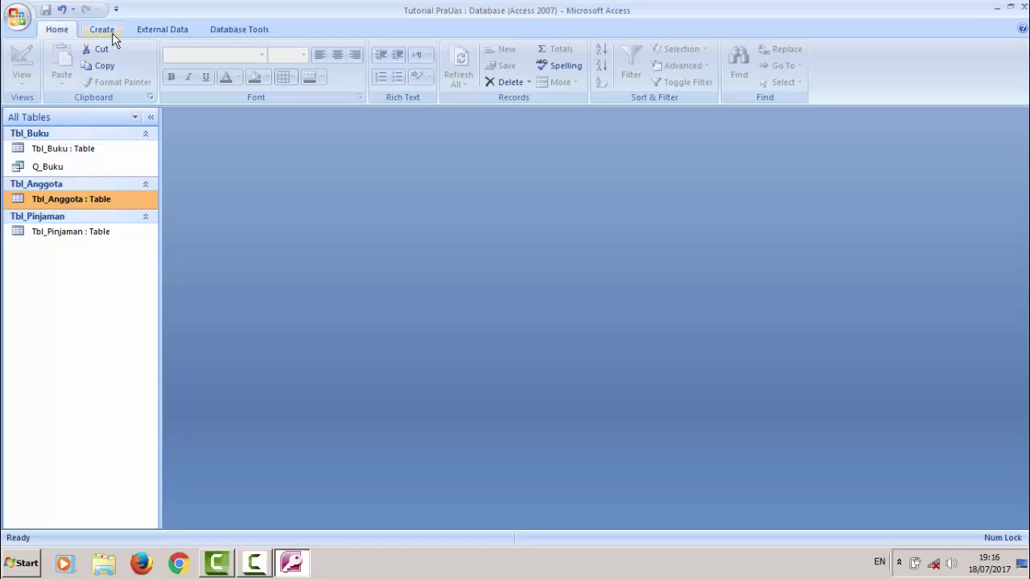
left_click(113, 36)
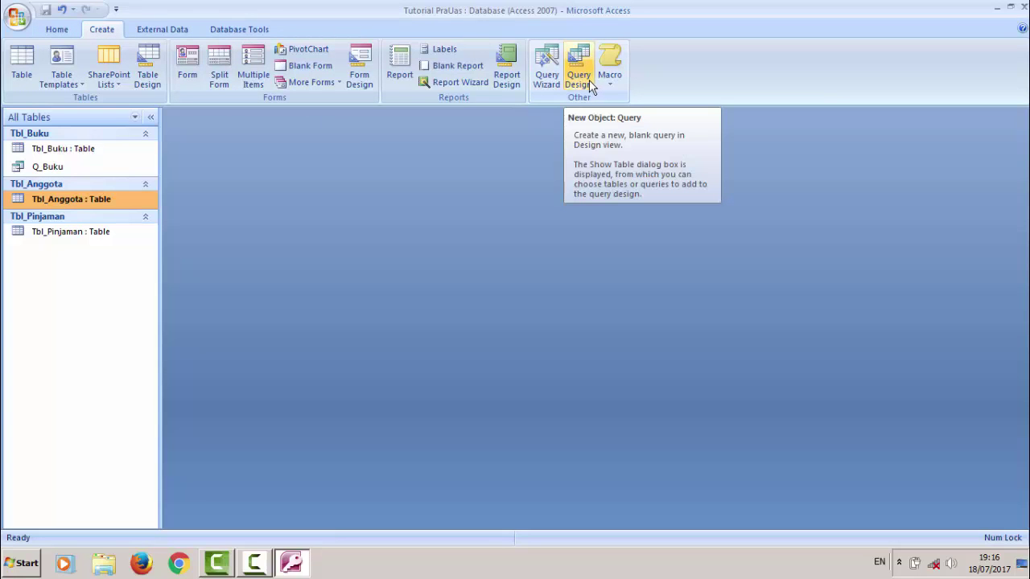
left_click(552, 85)
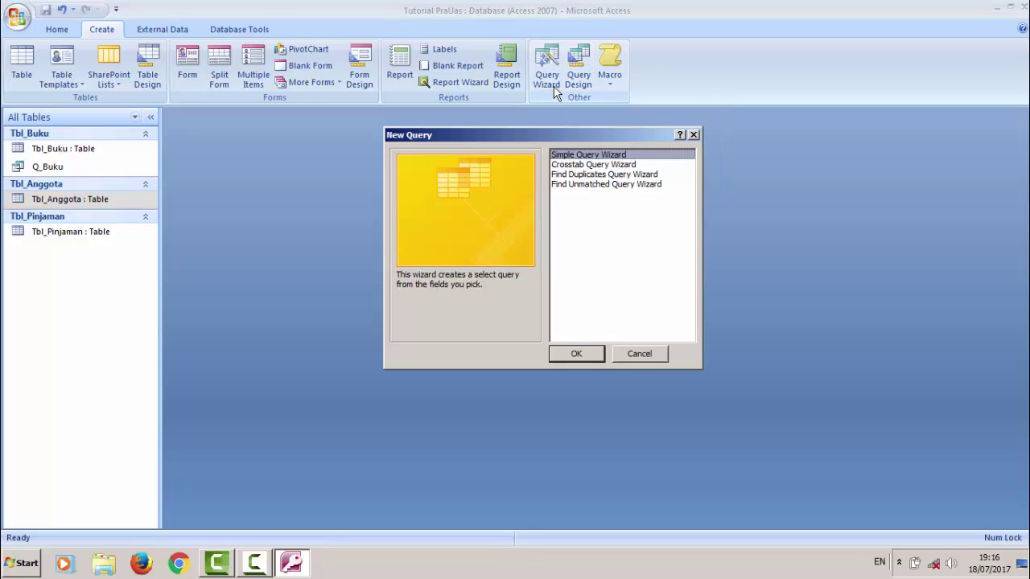
left_click(580, 355)
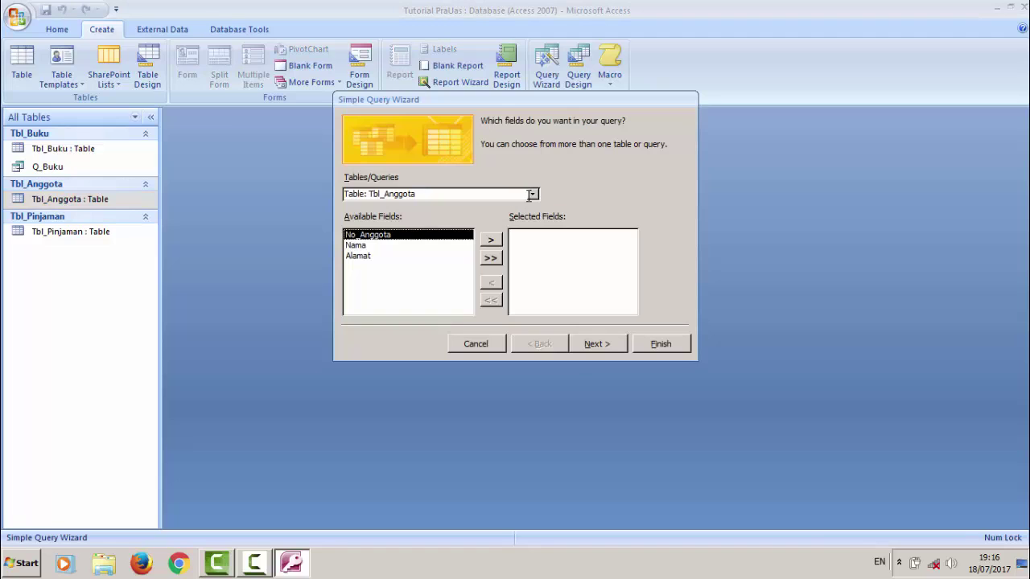
left_click(532, 195)
left_click(532, 196)
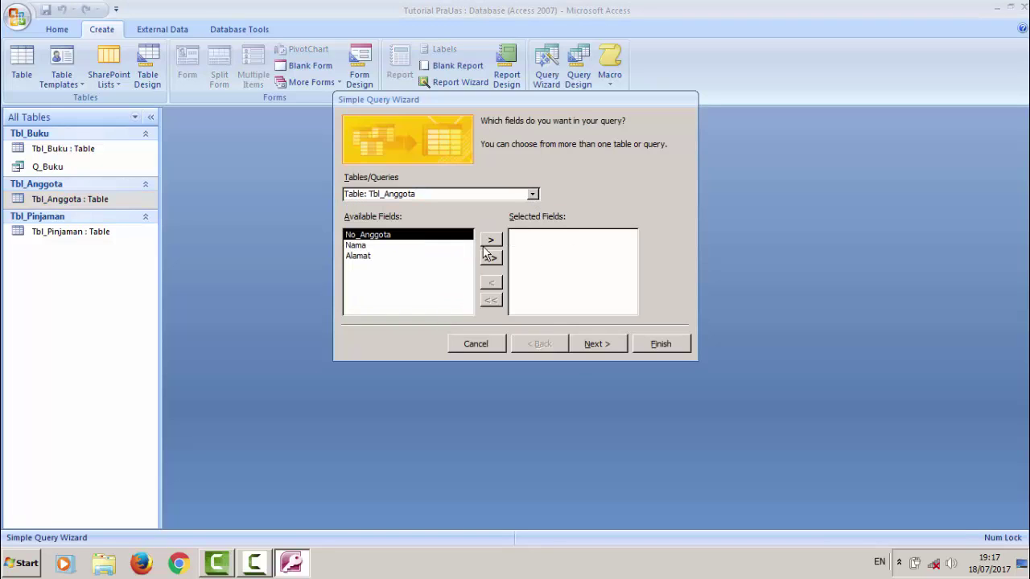
left_click(490, 257)
left_click(587, 346)
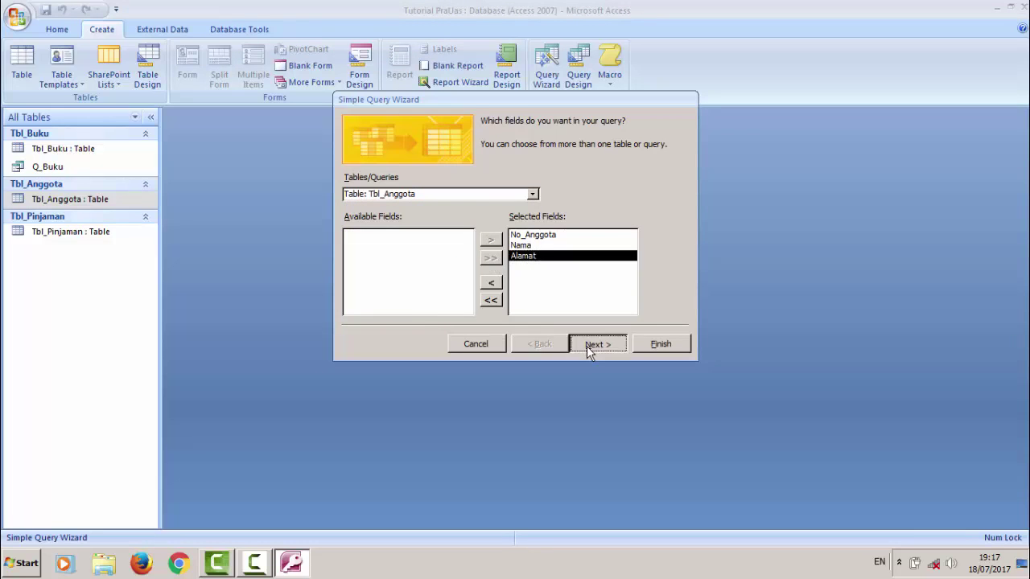
Title the member query Q_Anggota and finish the wizard with the query opened to view its data
double_click(528, 137)
key("BackSpace")
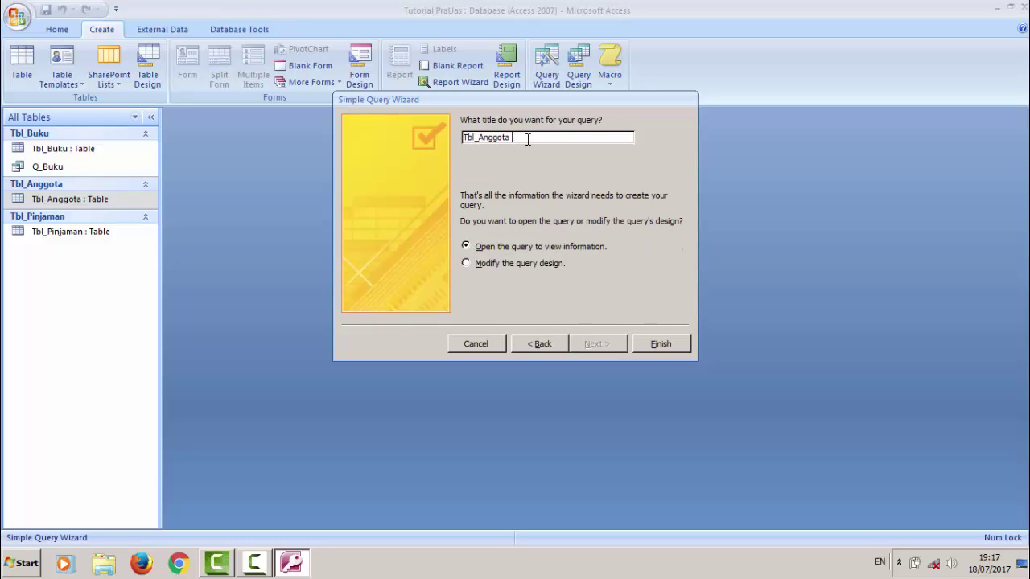
key("BackSpace")
key("BackSpace")
key("BackSpace")
key("BackSpace")
type("Q")
left_click(656, 352)
Enter ["Masukan alamt"] as the Alamat criterion in the Q_Anggota design, and save and close the query
right_click(203, 117)
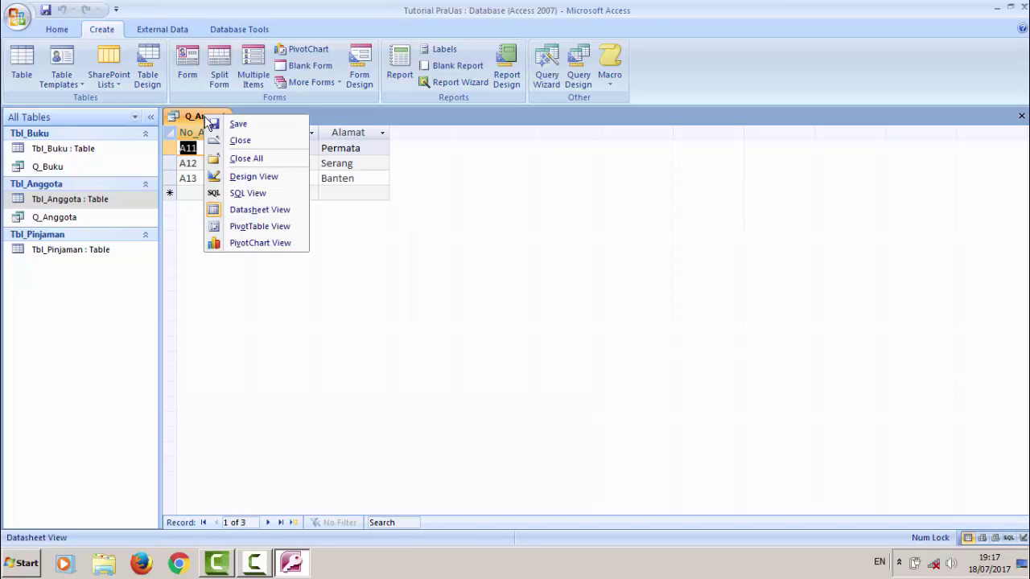
right_click(200, 117)
right_click(201, 117)
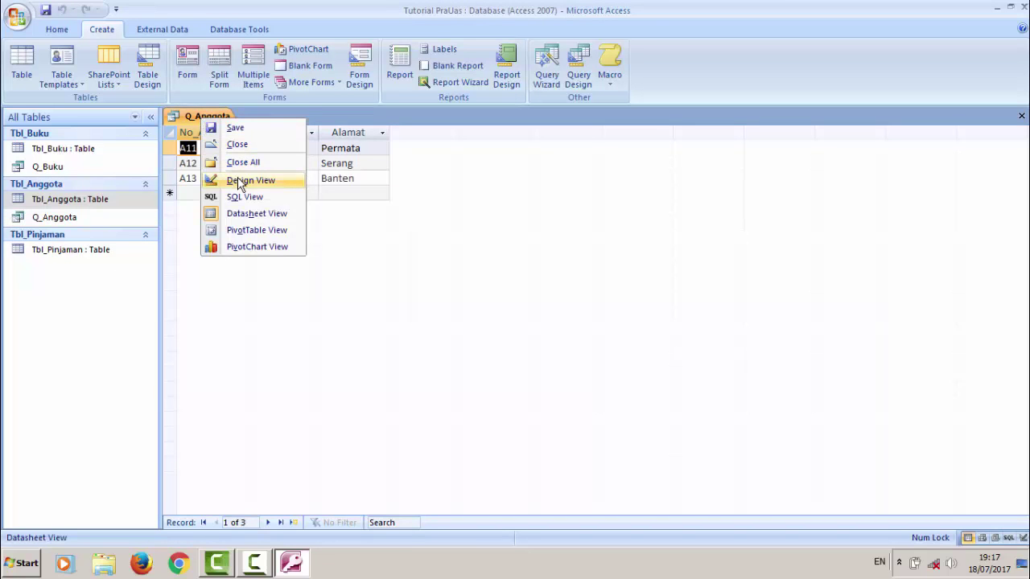
left_click(238, 179)
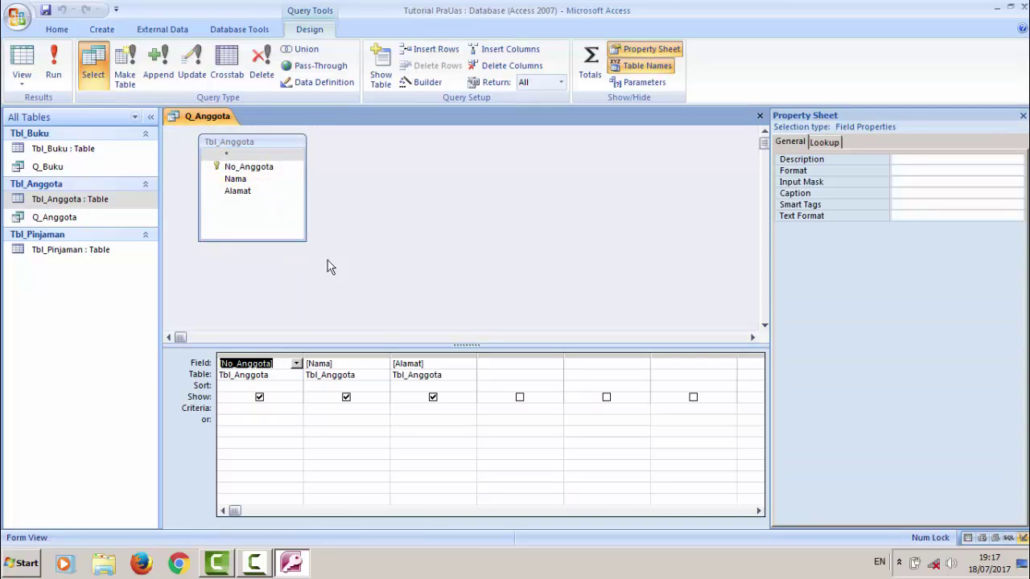
left_click(414, 413)
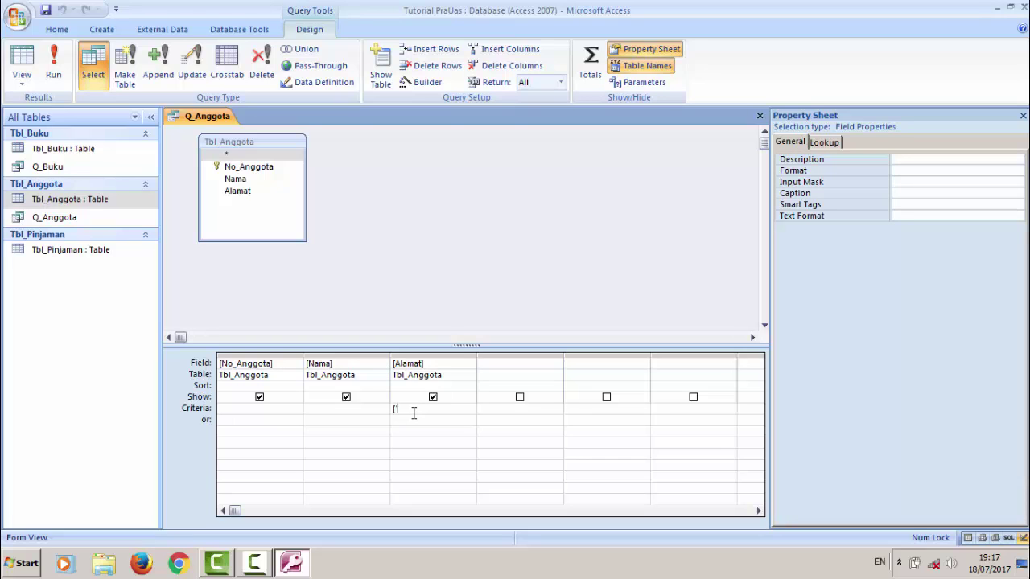
type("[Alam")
key("BackSpace")
key("BackSpace")
key("BackSpace")
key("BackSpace")
type("Masukan alamt\"")
right_click(201, 119)
left_click(231, 149)
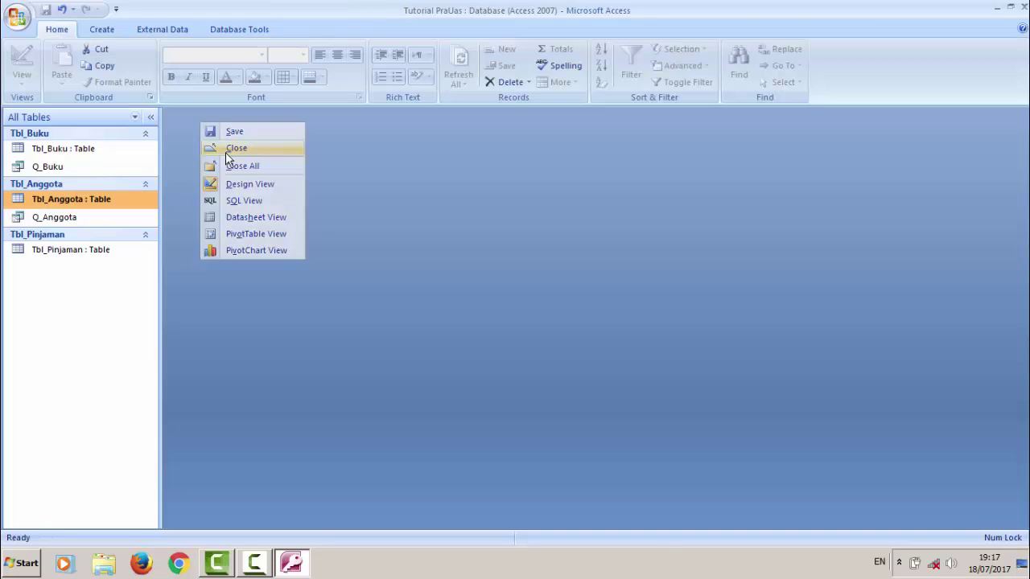
Run the Q_Anggota query with the parameter value Serang
double_click(96, 217)
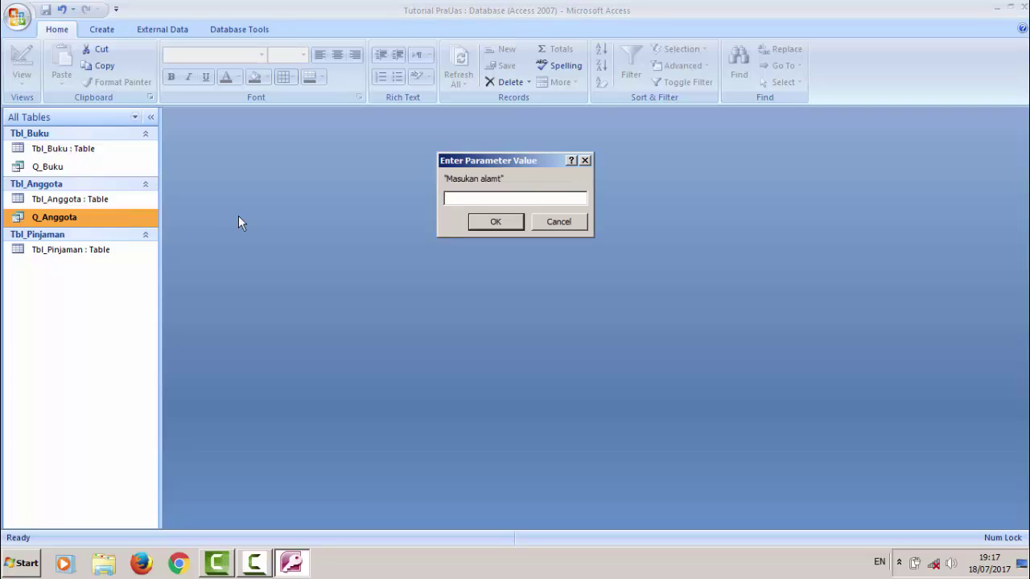
type("Serang")
key("Return")
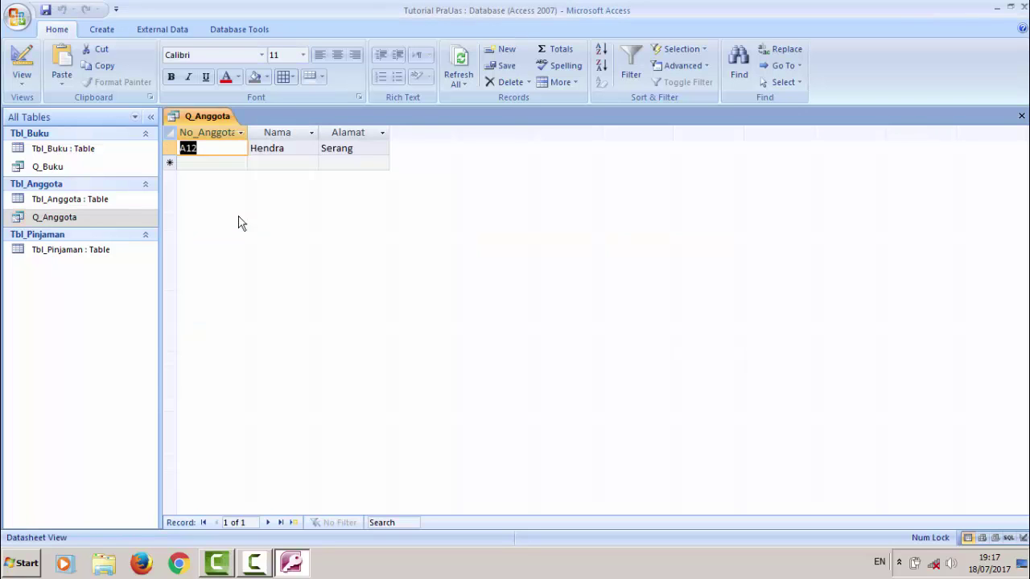
Reopen Q_Anggota in design view, correct the Alamat criterion to ["Masukan alamat"], and save and close the query
right_click(90, 219)
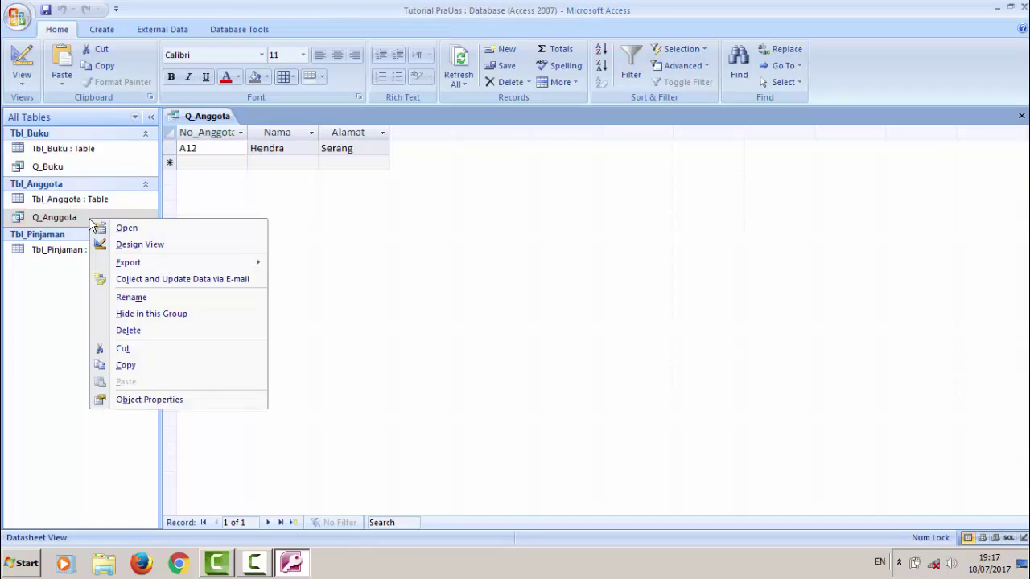
left_click(126, 250)
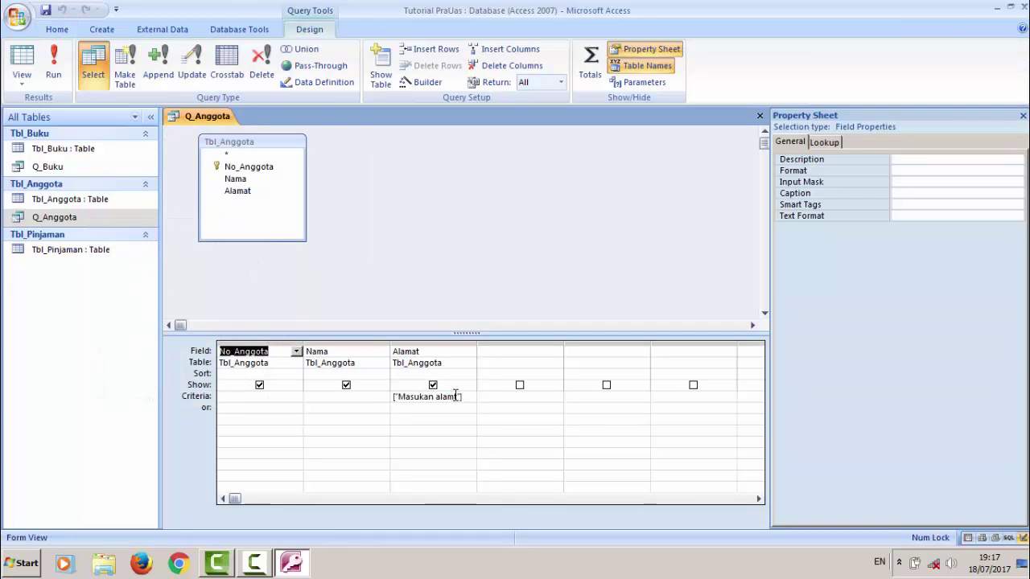
key("BackSpace")
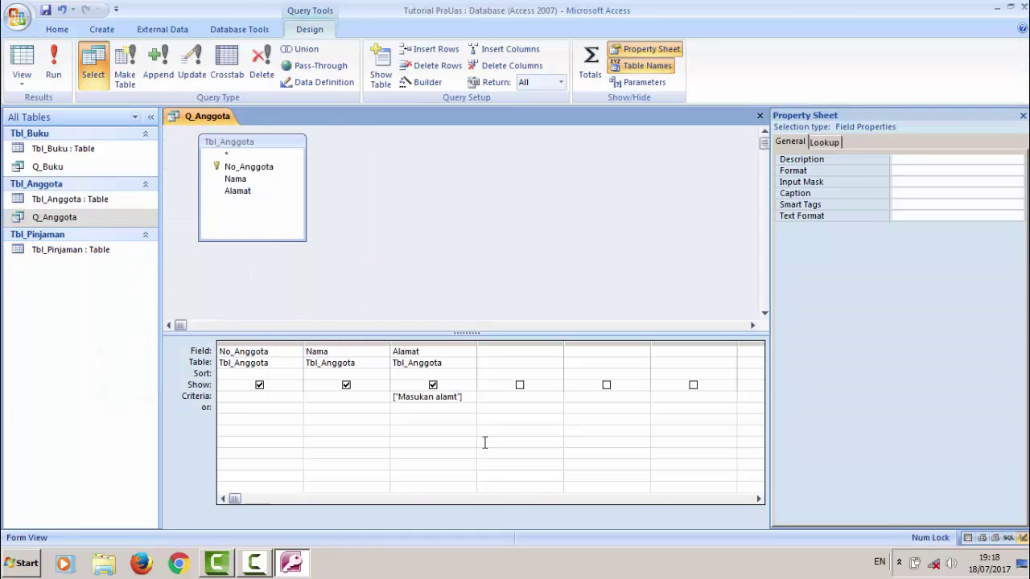
type("at")
left_click(234, 153)
key("ctrl+w")
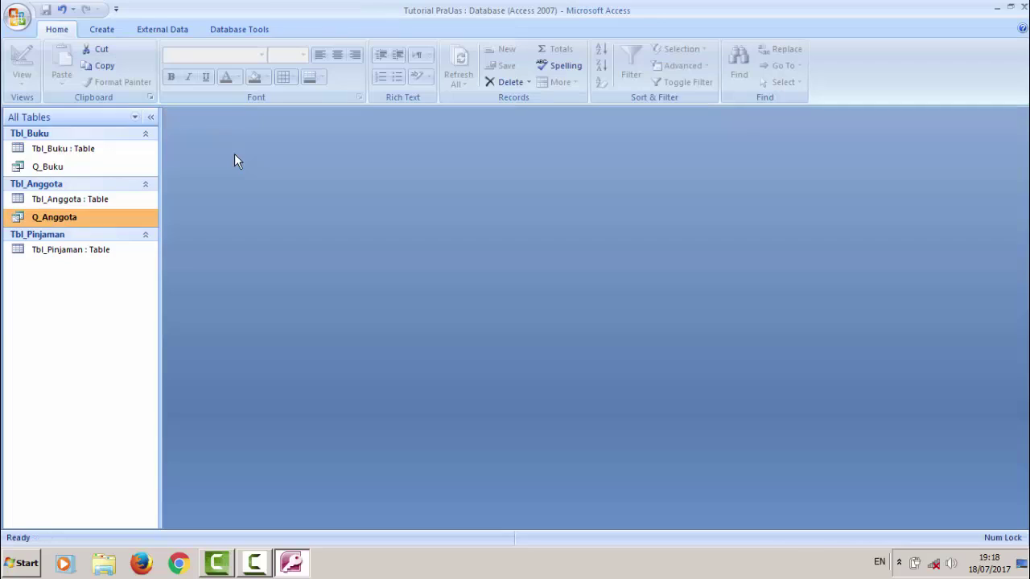
Start a Report Wizard report based on the Q_Buku query and include all its fields: Kd_buku, Judul and Jumlah
left_click_drag(112, 223, 90, 163)
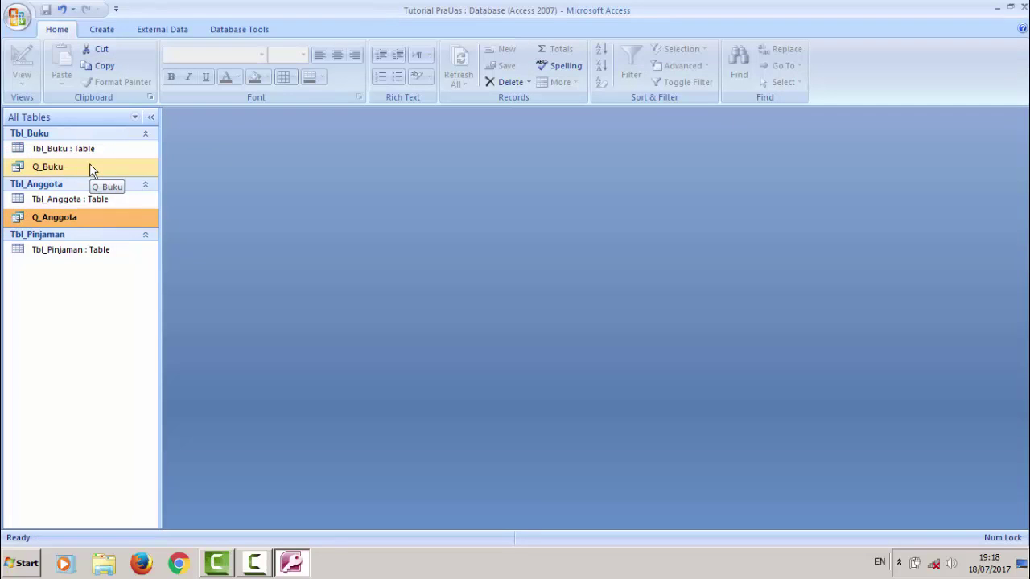
left_click(89, 164)
left_click(102, 34)
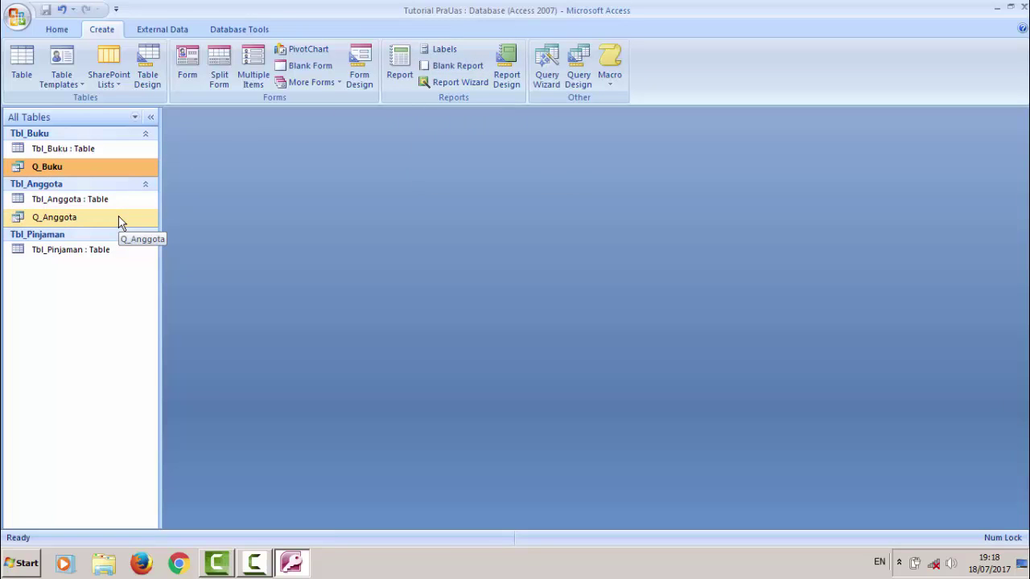
left_click(439, 82)
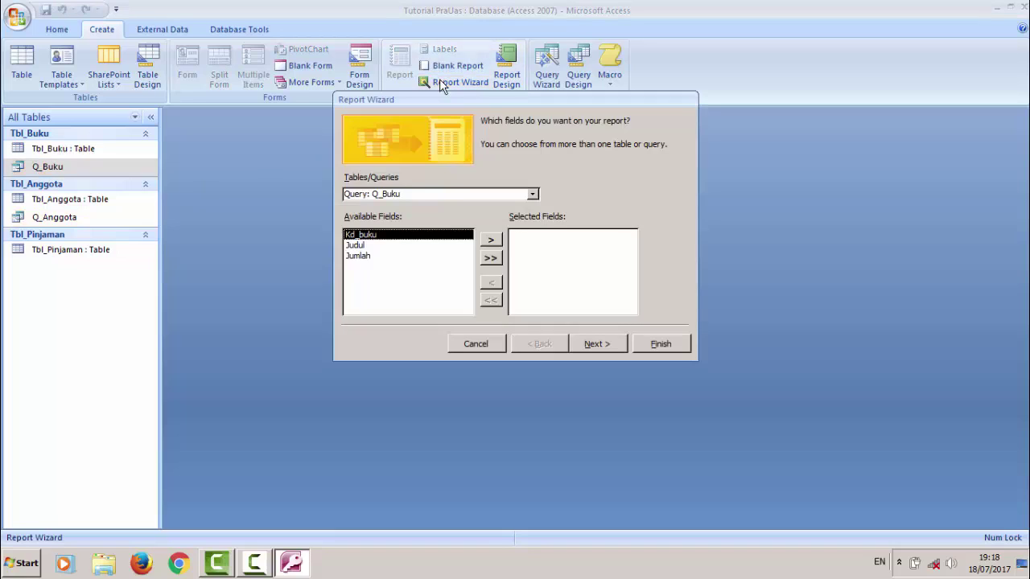
left_click(532, 196)
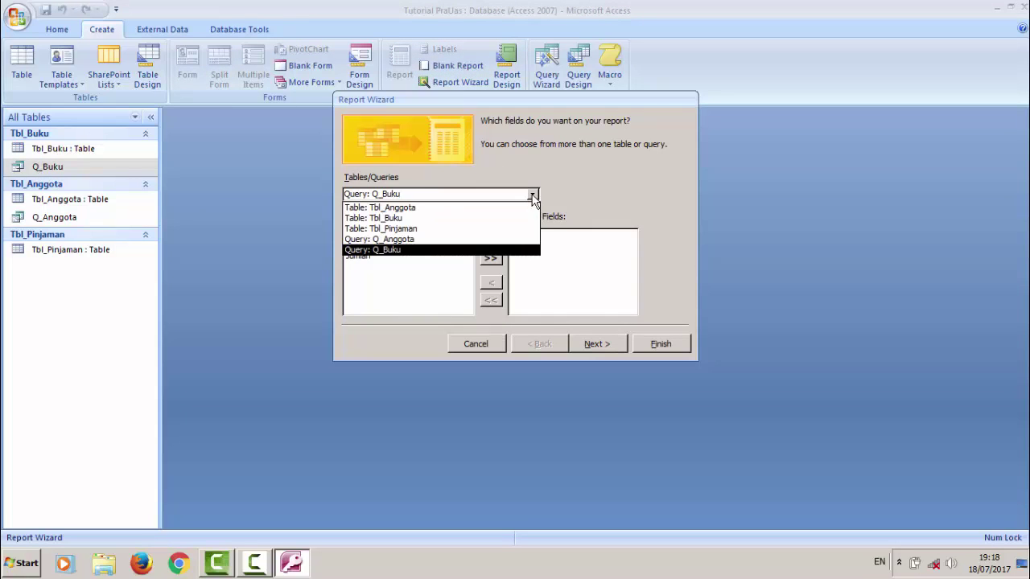
left_click(533, 195)
left_click(533, 196)
left_click(533, 196)
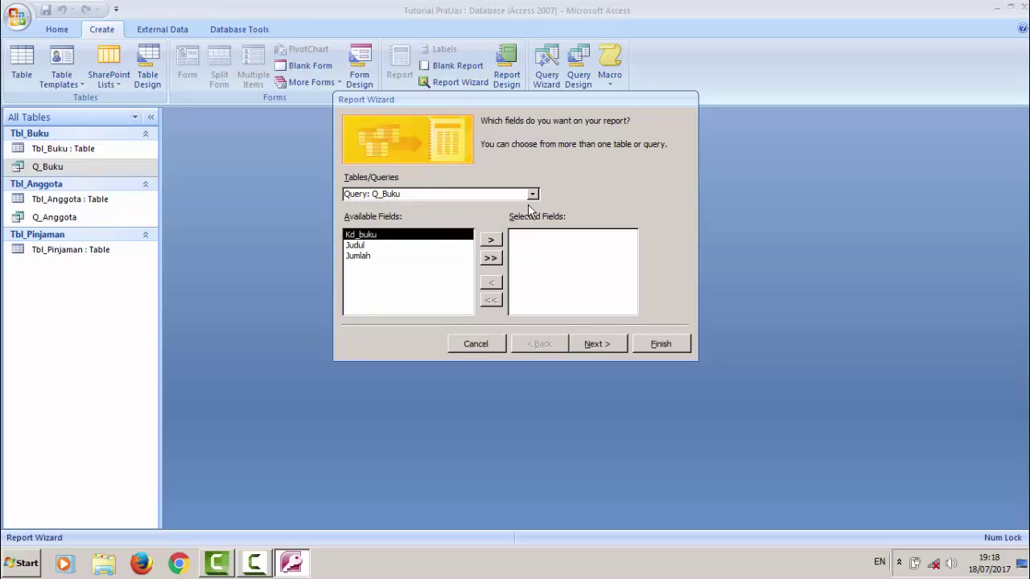
left_click(490, 257)
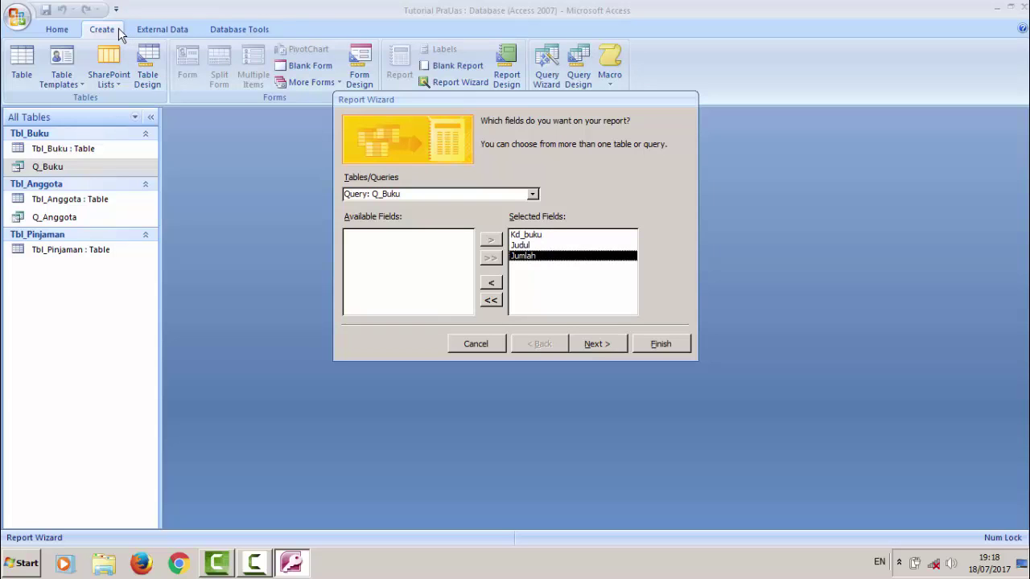
Set up the book report without grouping or sorting, using the Tabular layout, Portrait orientation and Foundry style
left_click_drag(405, 97, 405, 133)
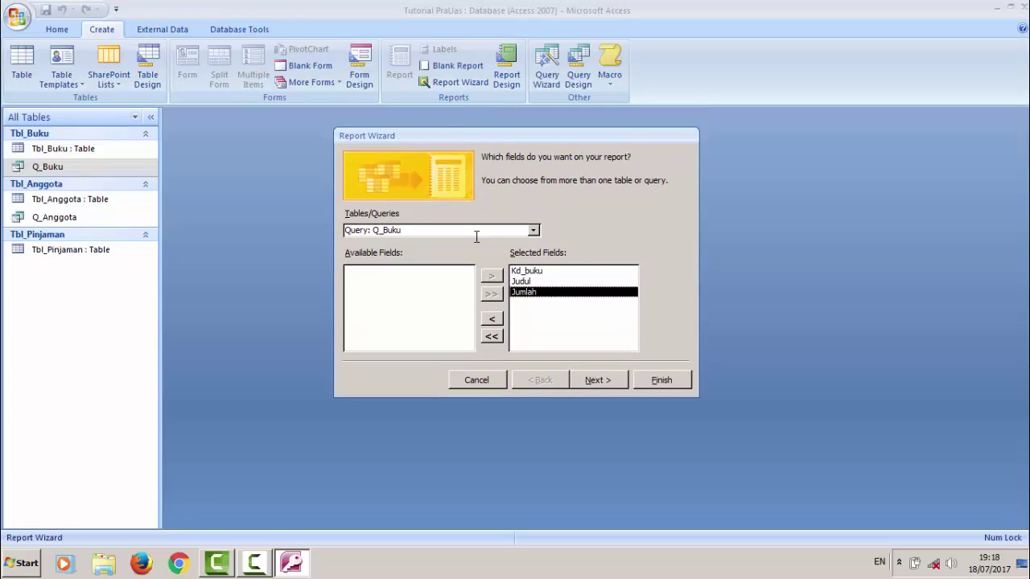
left_click(590, 383)
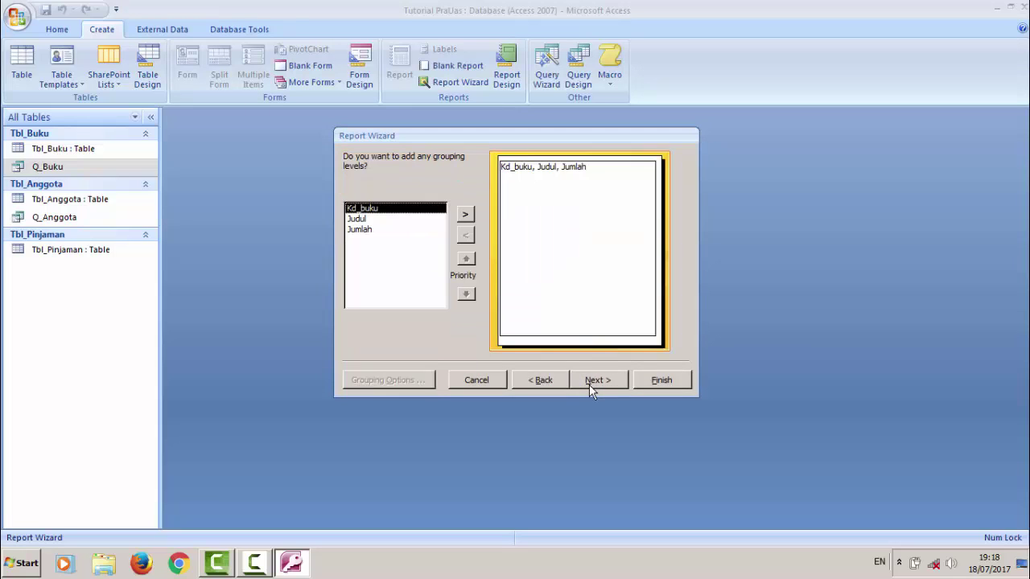
left_click(590, 383)
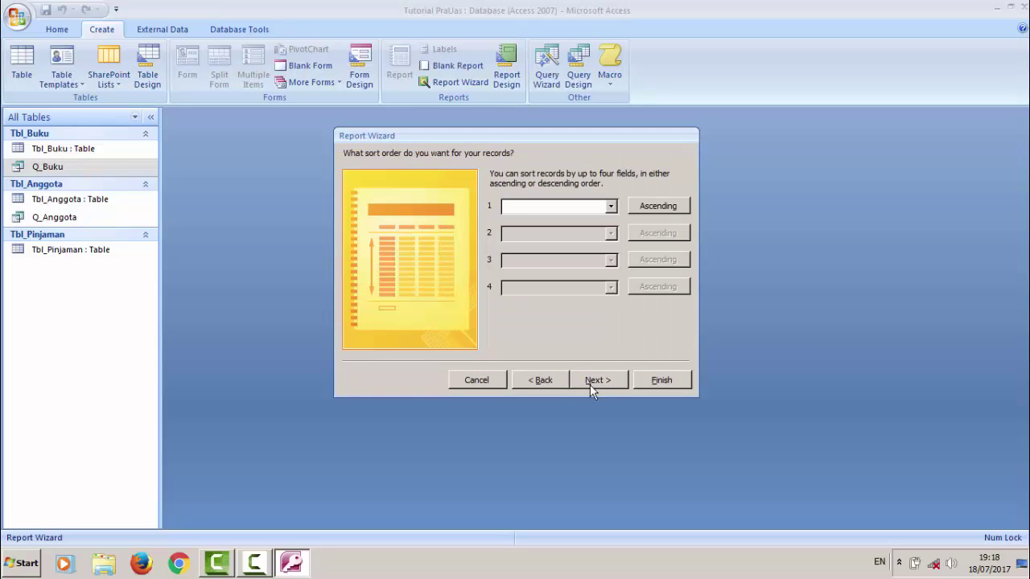
left_click(590, 385)
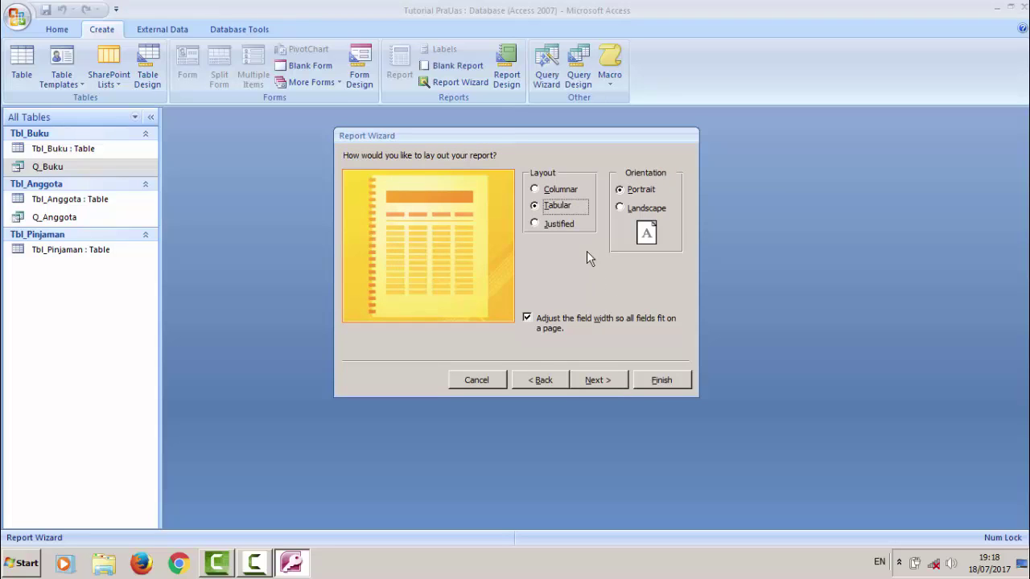
left_click(599, 381)
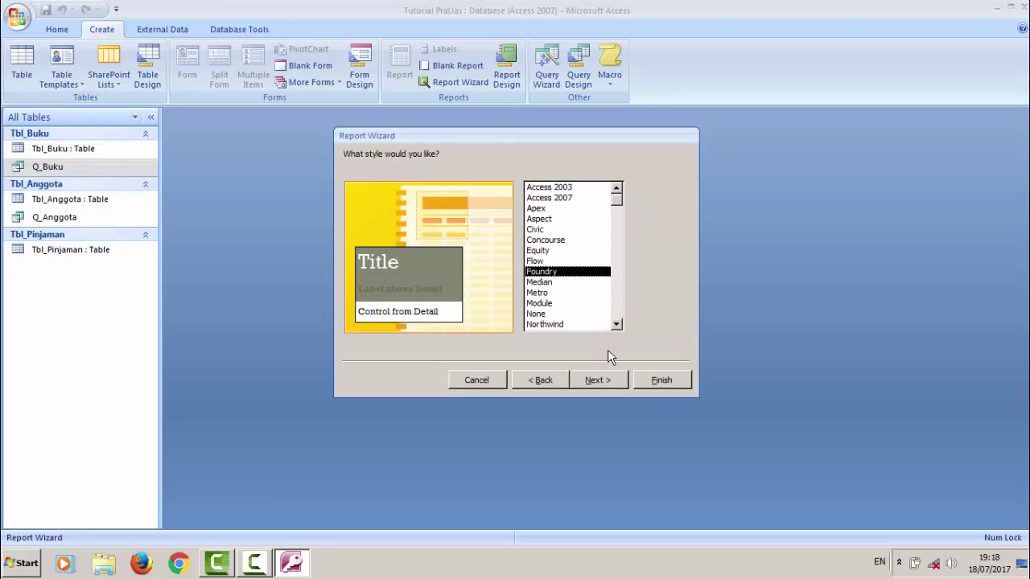
left_click(610, 378)
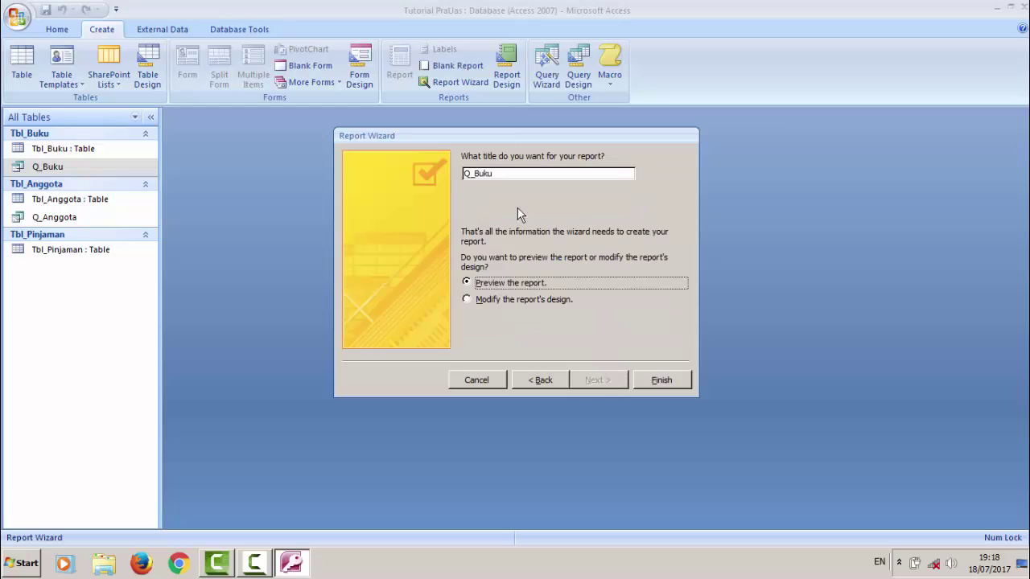
Title the book report R_Buku and finish the wizard with the report opened in preview
left_click(463, 175)
left_click_drag(463, 175, 470, 179)
type("R")
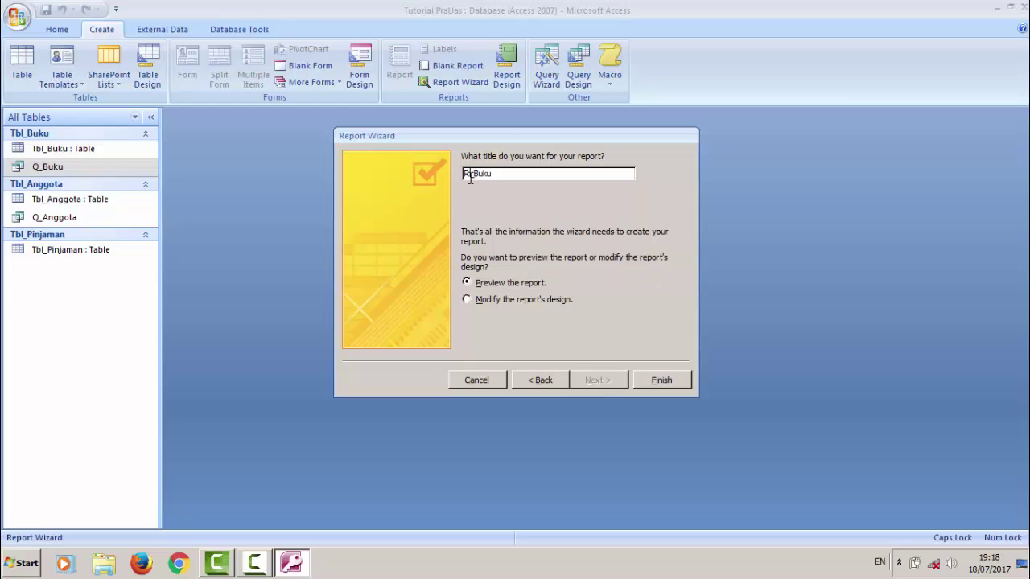
left_click(649, 384)
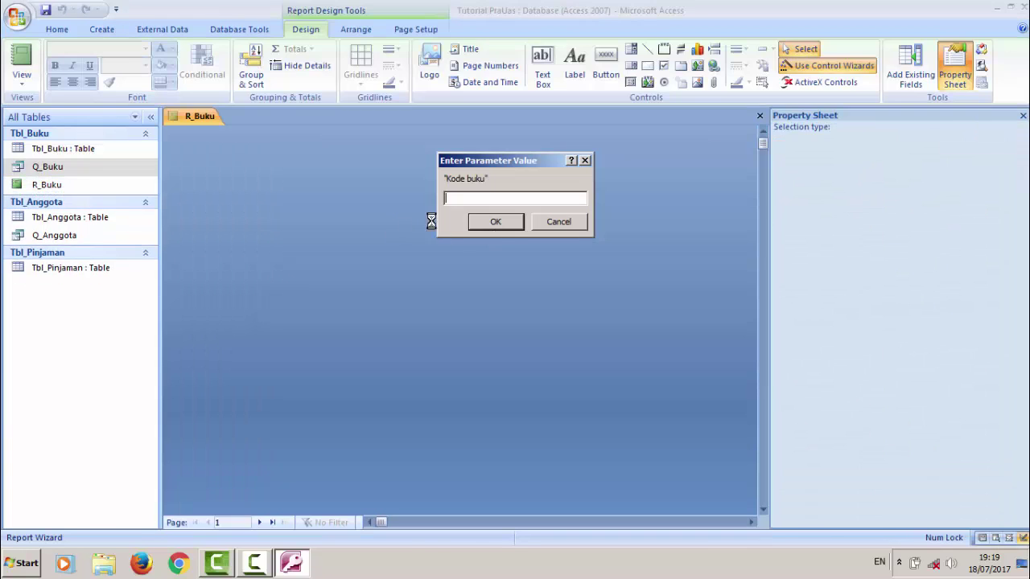
Preview the R_Buku report with the book code parameter b02
type("b00")
key("BackSpace")
type("2")
key("Return")
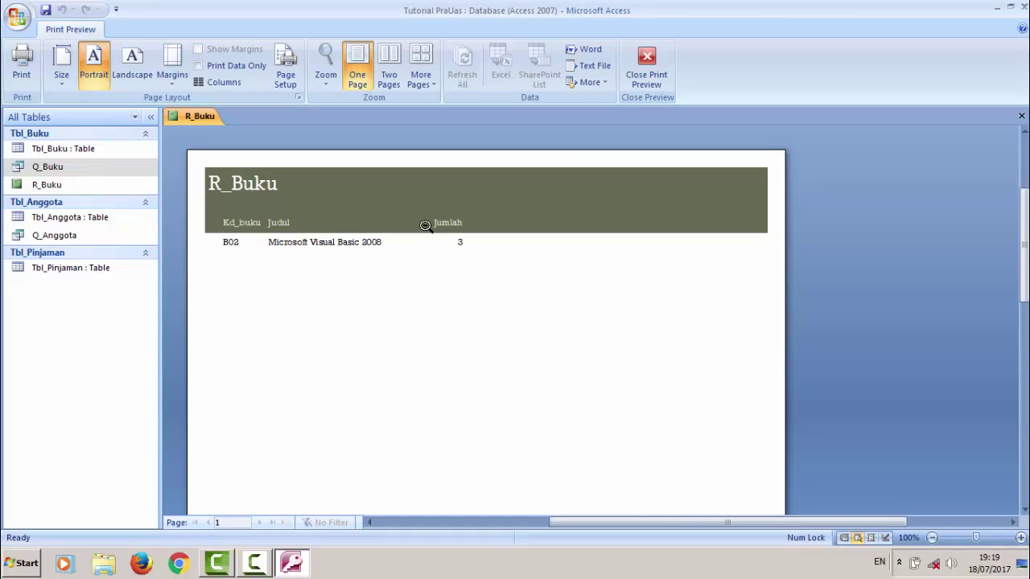
Leave the print preview of R_Buku, then save and close the report
left_click(648, 80)
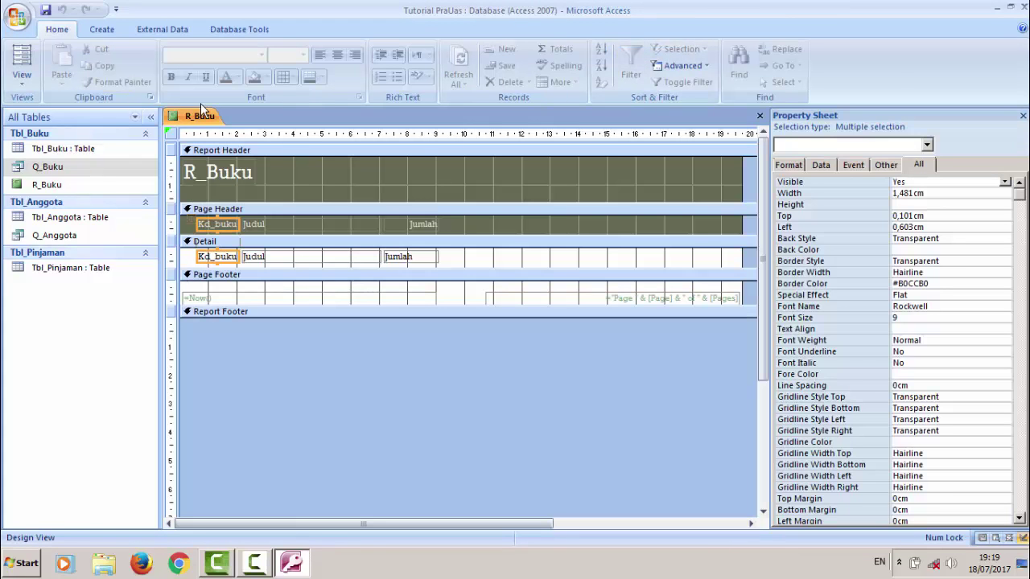
right_click(198, 116)
left_click(221, 128)
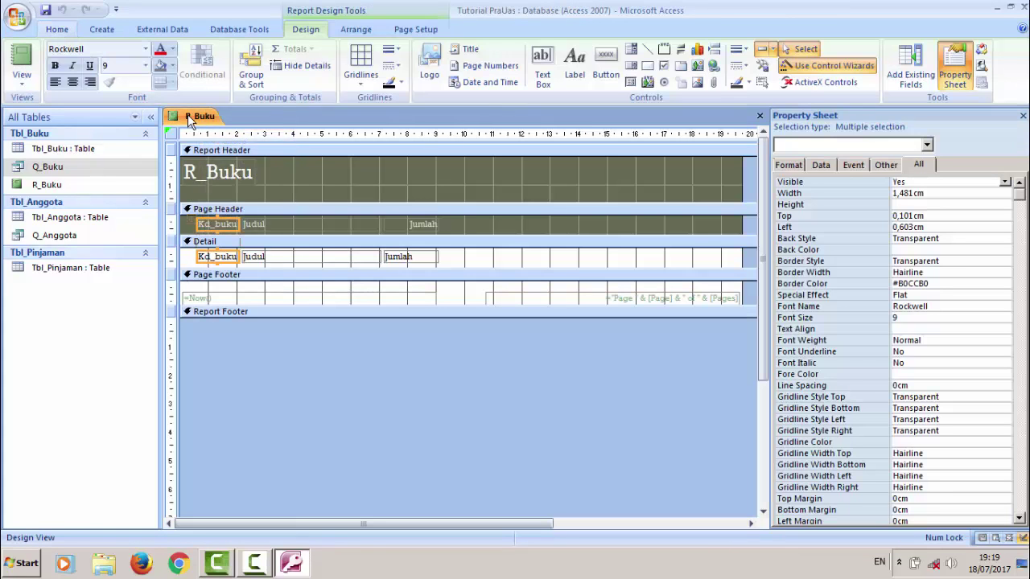
right_click(189, 119)
left_click(222, 143)
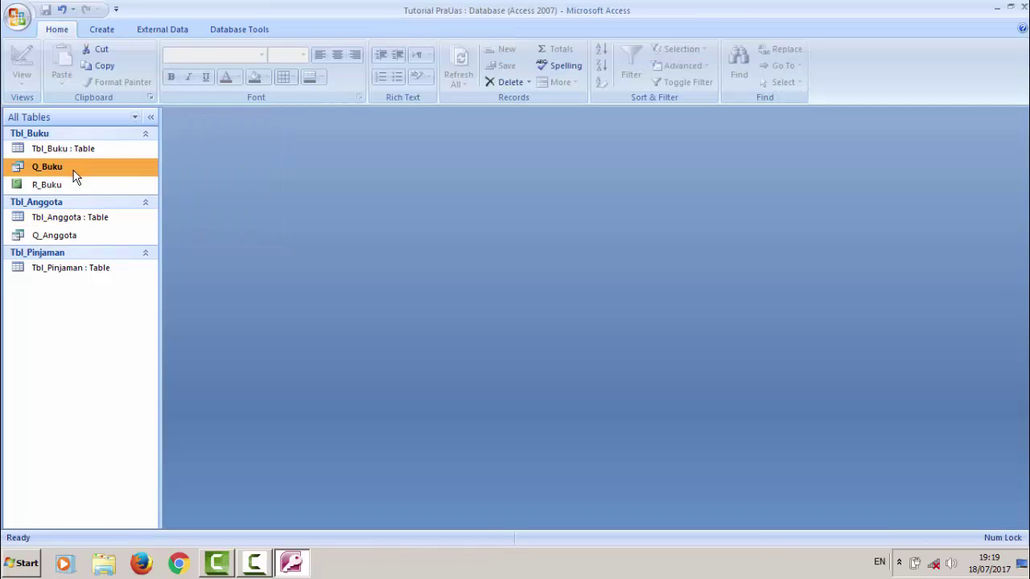
Start a Report Wizard report based on the Q_Anggota query and include all its fields: No_Anggota, Nama and Alamat
left_click(79, 234)
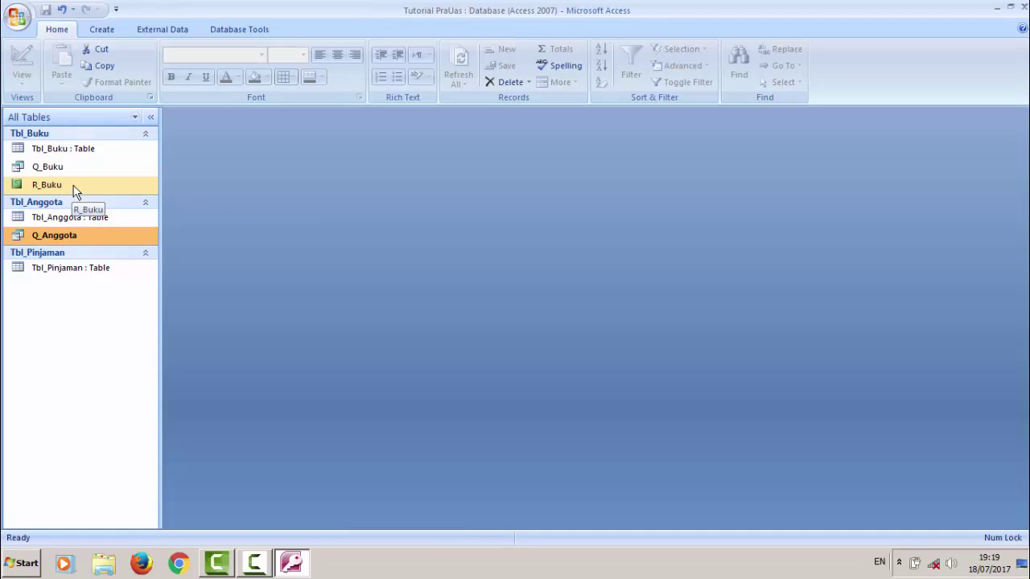
left_click(102, 30)
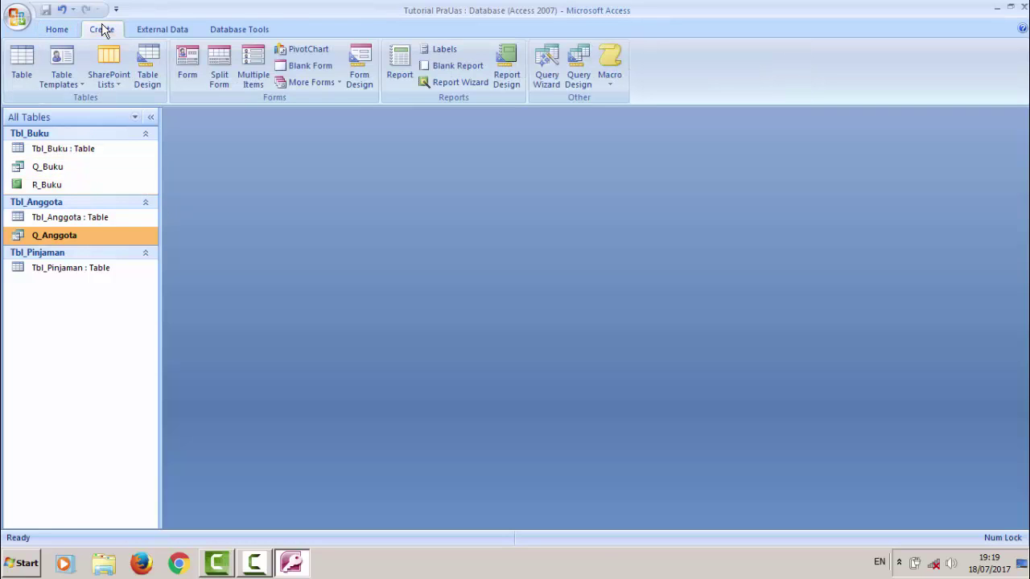
left_click(471, 87)
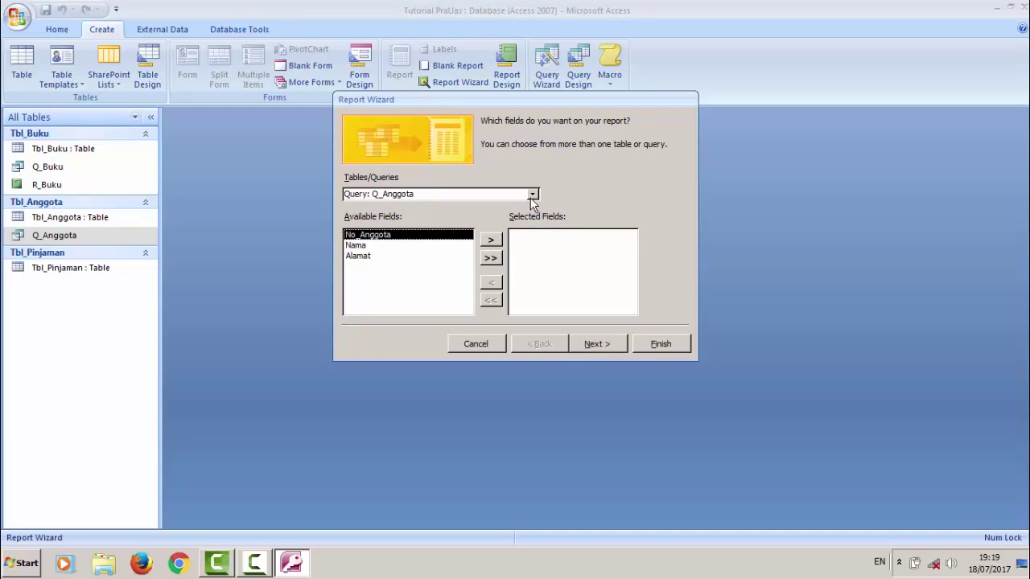
left_click(530, 196)
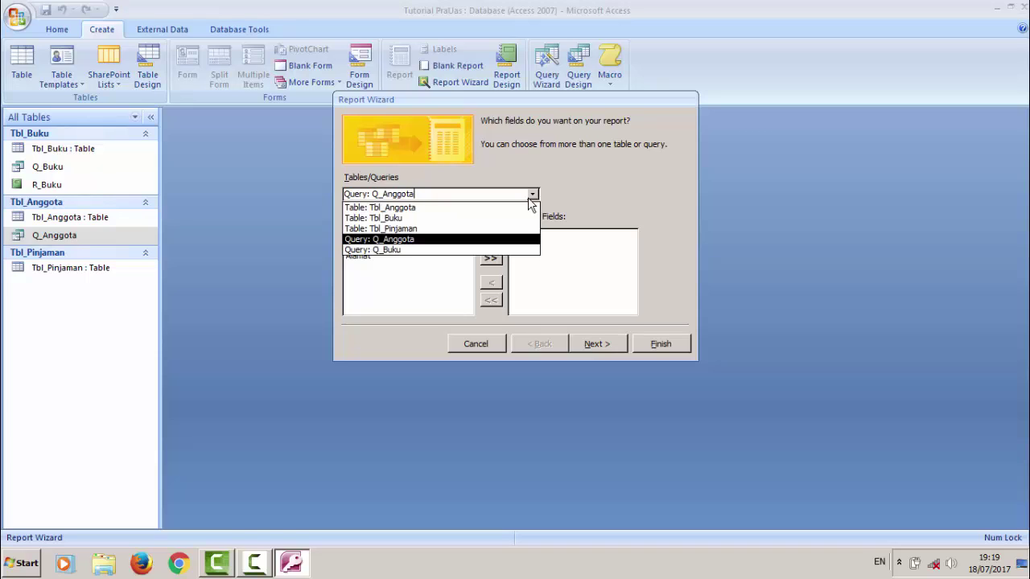
left_click(530, 199)
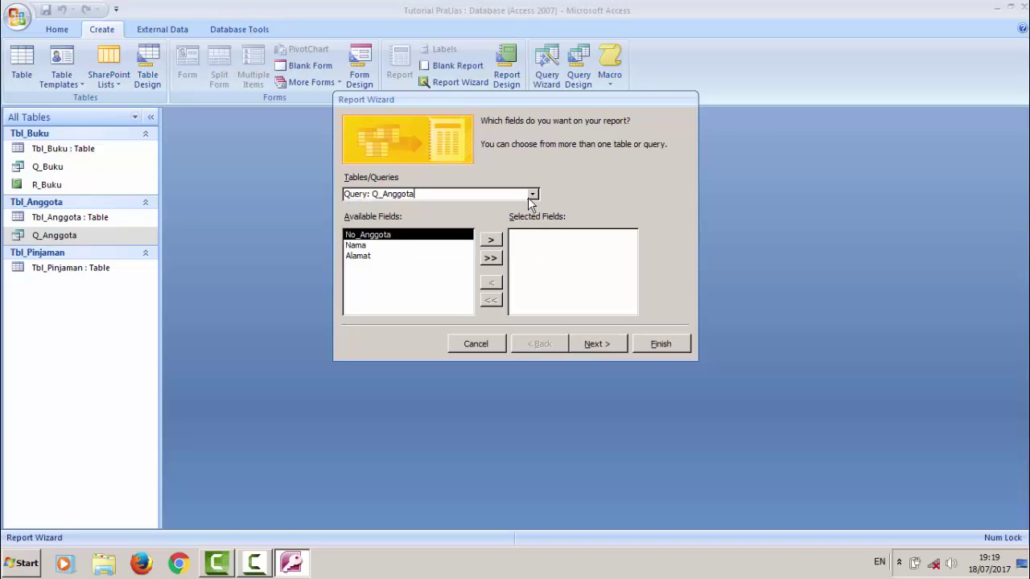
left_click(491, 257)
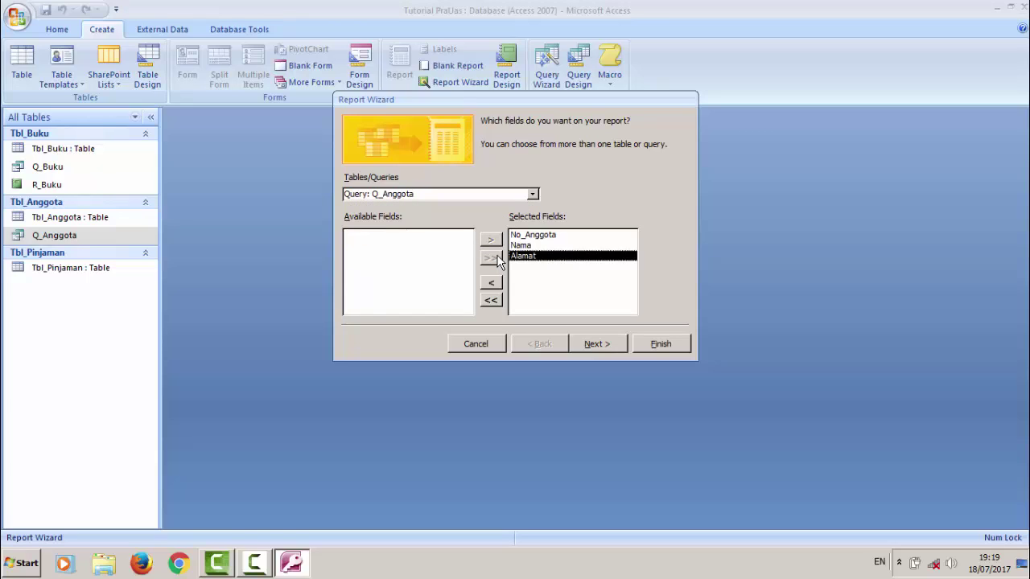
Set up the member report without grouping or sorting, keeping the default layout and the Foundry style
left_click(605, 353)
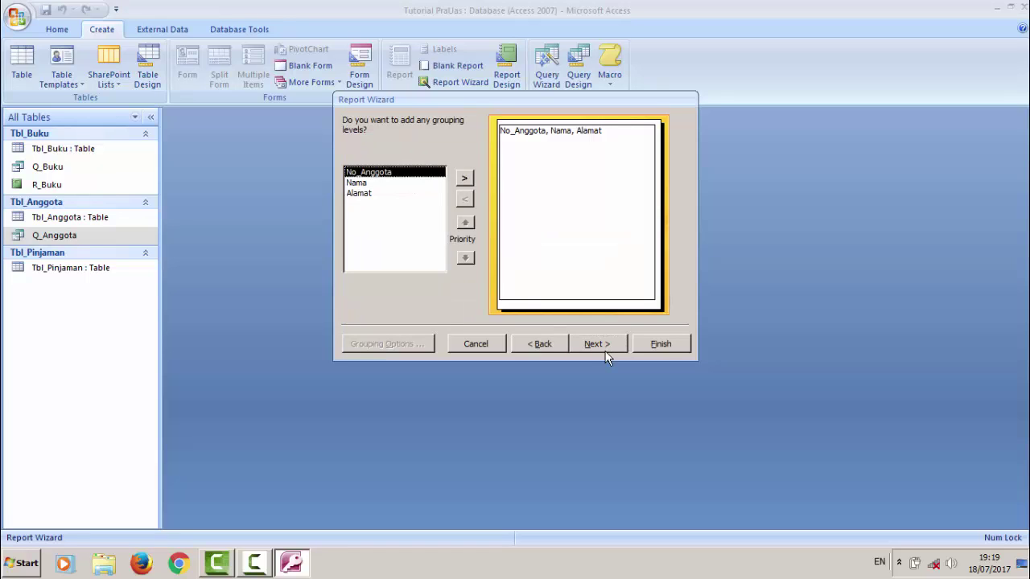
left_click(604, 354)
left_click(605, 354)
left_click(605, 354)
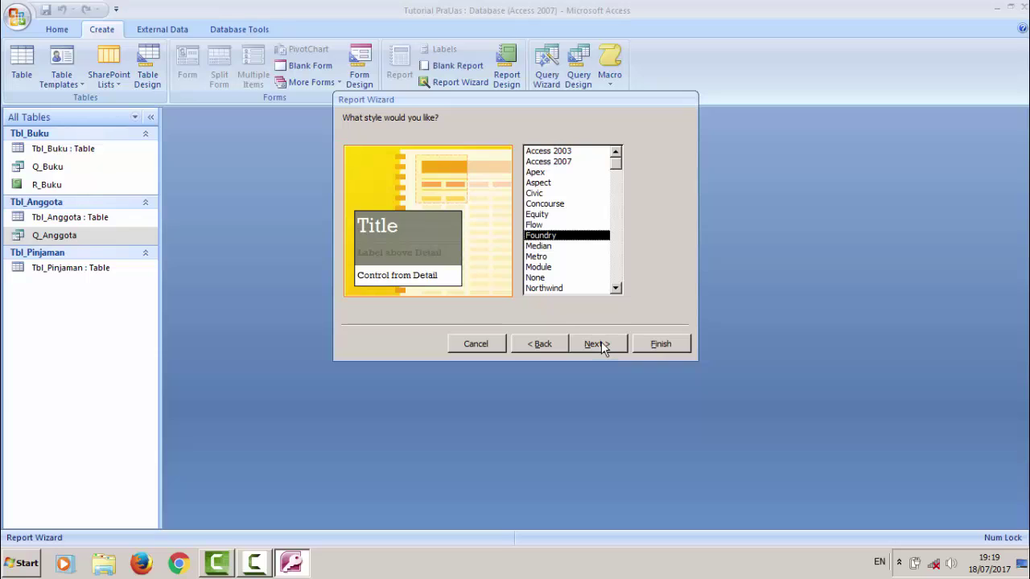
left_click(601, 344)
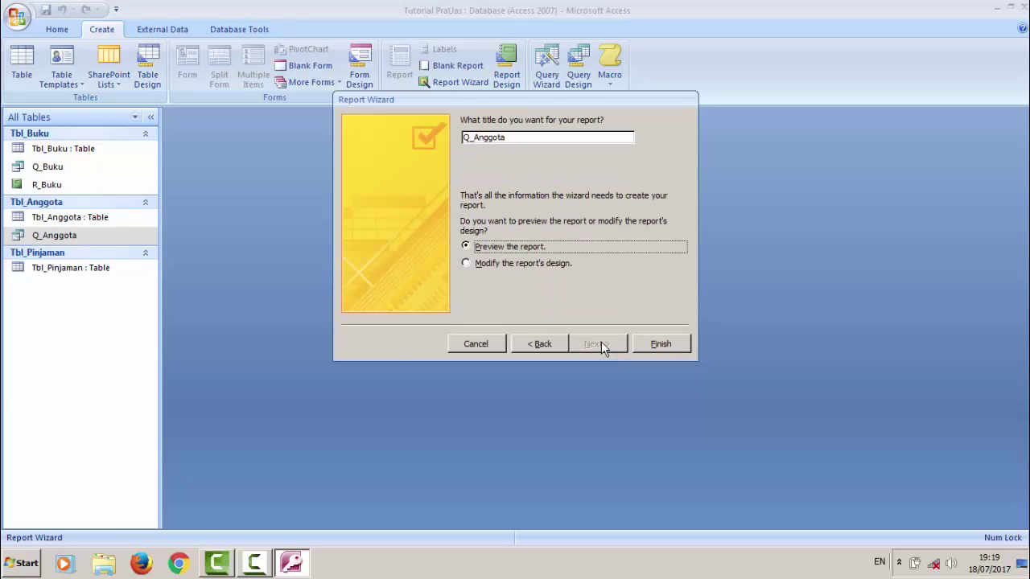
Title the member report R_Anggota and finish the wizard with the report opened in preview
left_click(469, 137)
key("BackSpace")
type("R")
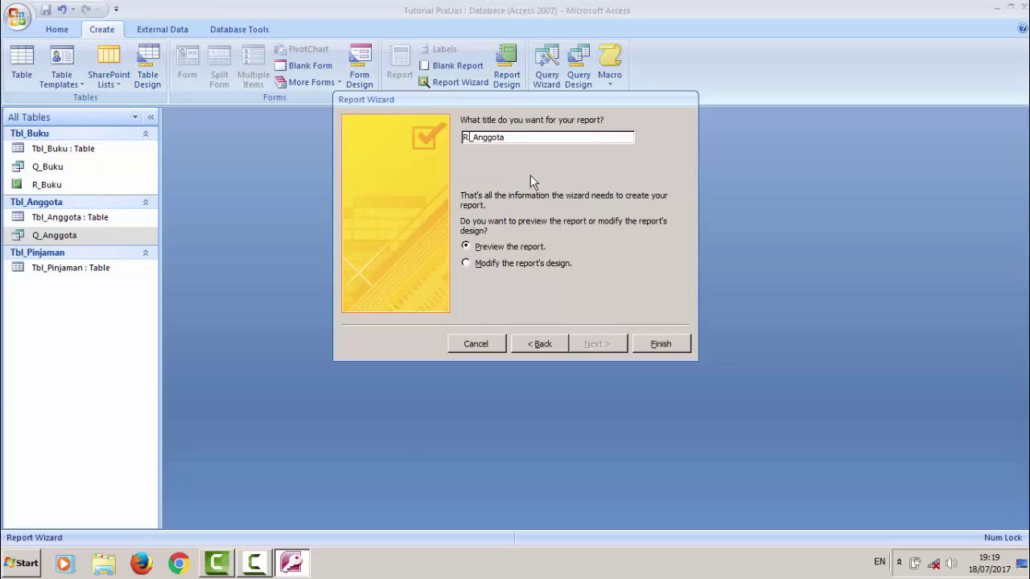
left_click(647, 345)
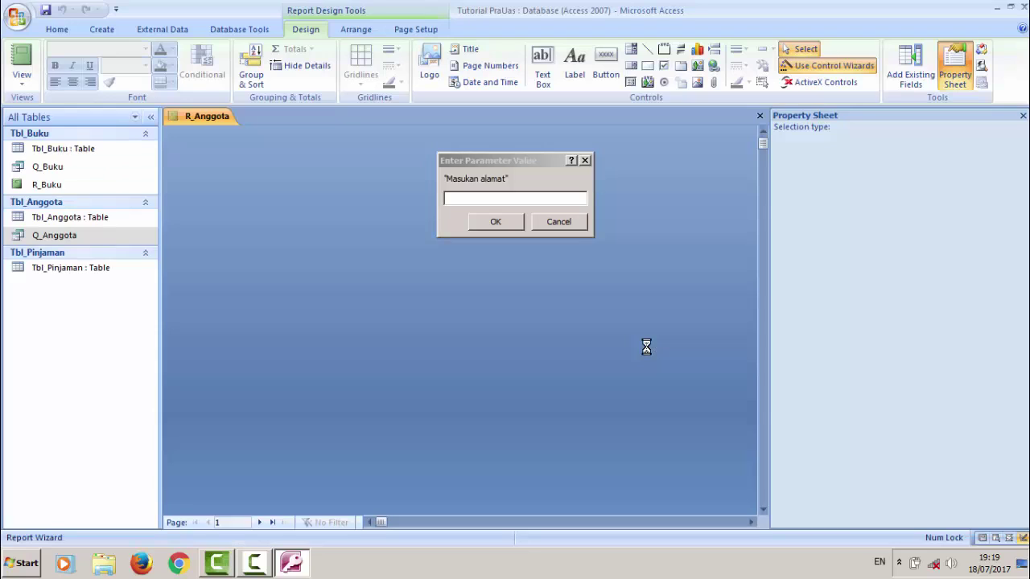
Preview the R_Anggota report with the address parameter permata
left_click(538, 197)
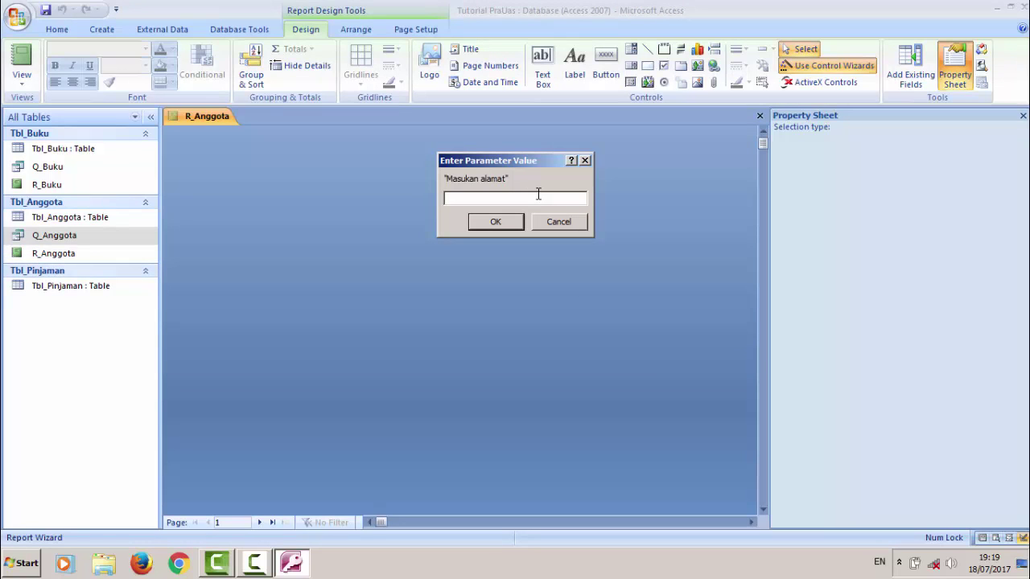
type("permata")
key("Return")
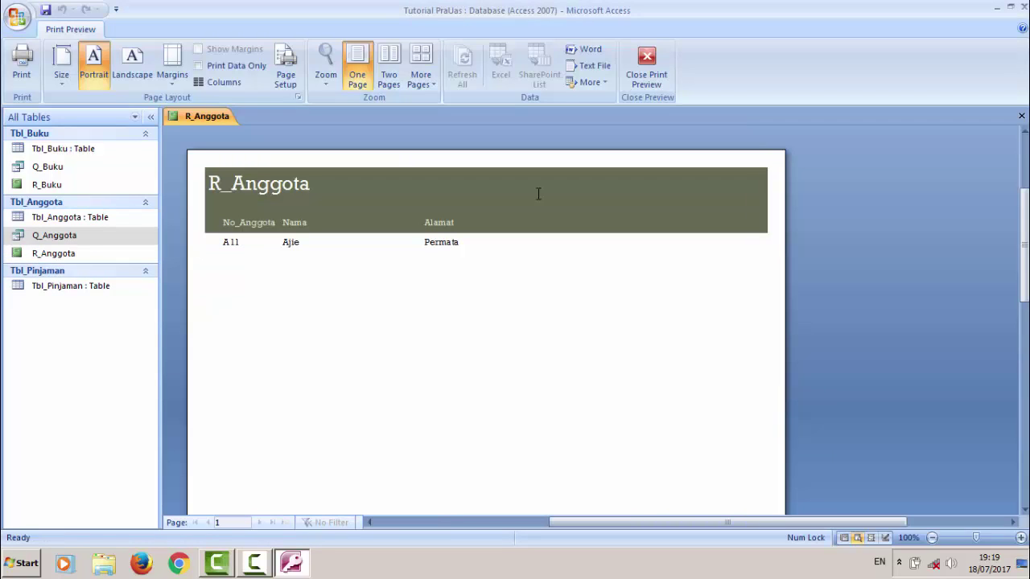
Leave the print preview of R_Anggota, then save and close the report
left_click(656, 77)
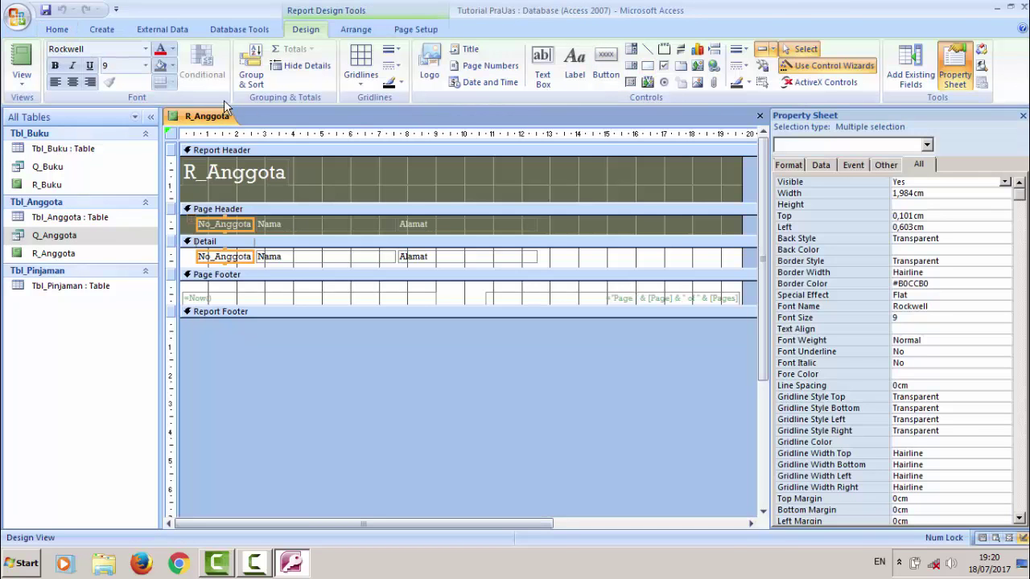
right_click(198, 116)
left_click(214, 127)
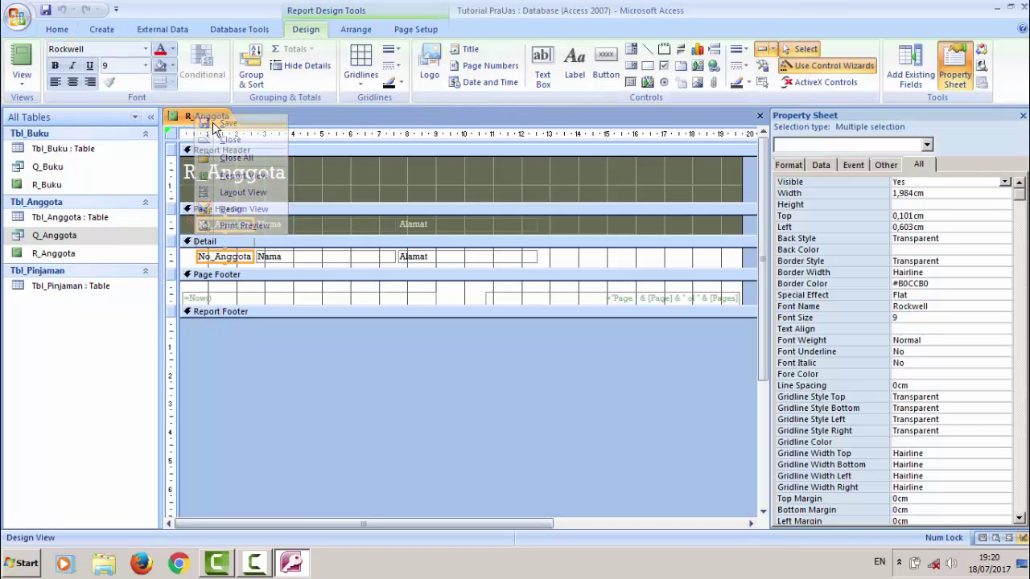
right_click(204, 119)
left_click(239, 146)
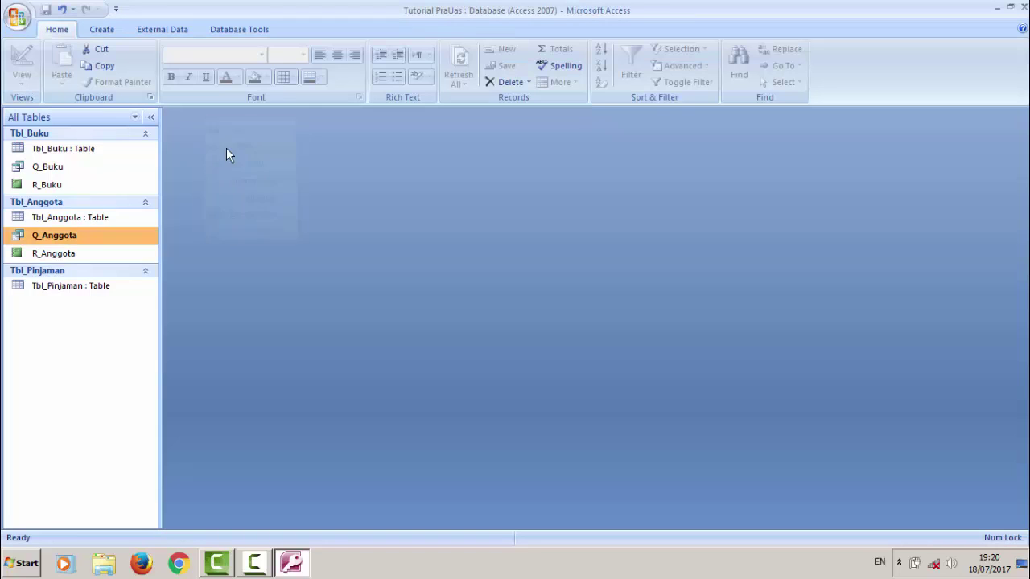
left_click(63, 253)
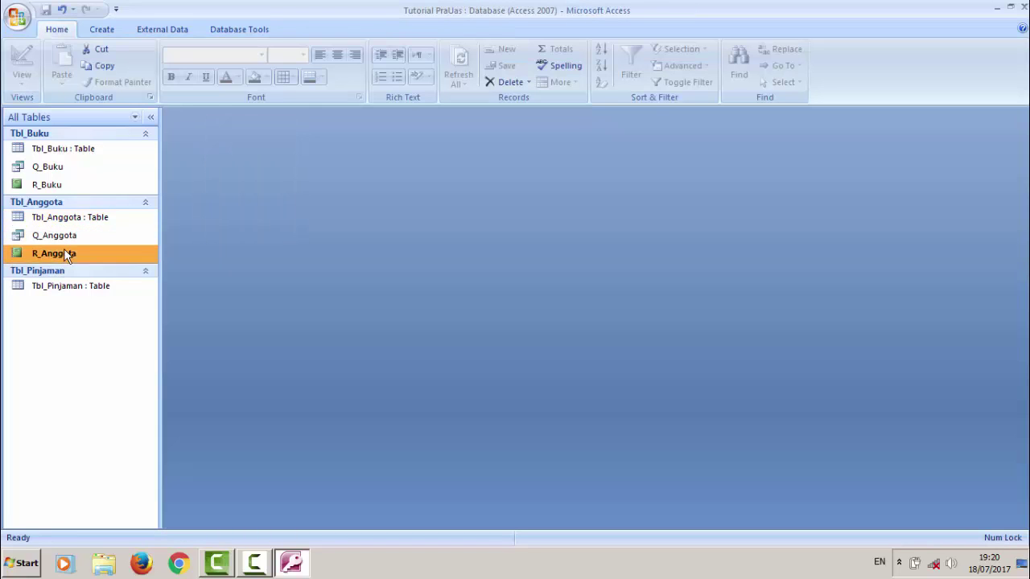
Open the Tbl_Pinjaman table and start a Form Wizard form that includes all of its fields
left_click(91, 285)
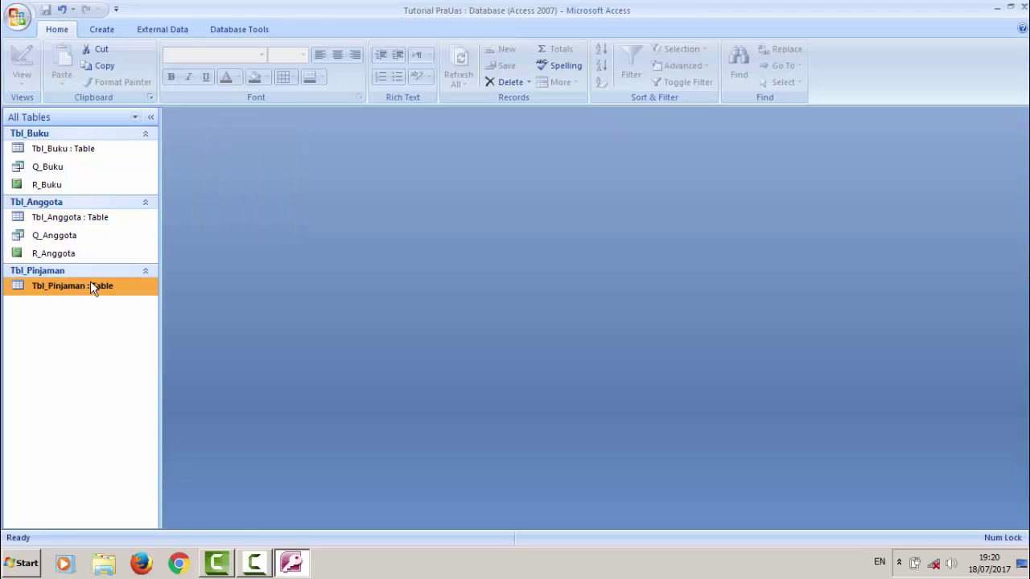
double_click(91, 286)
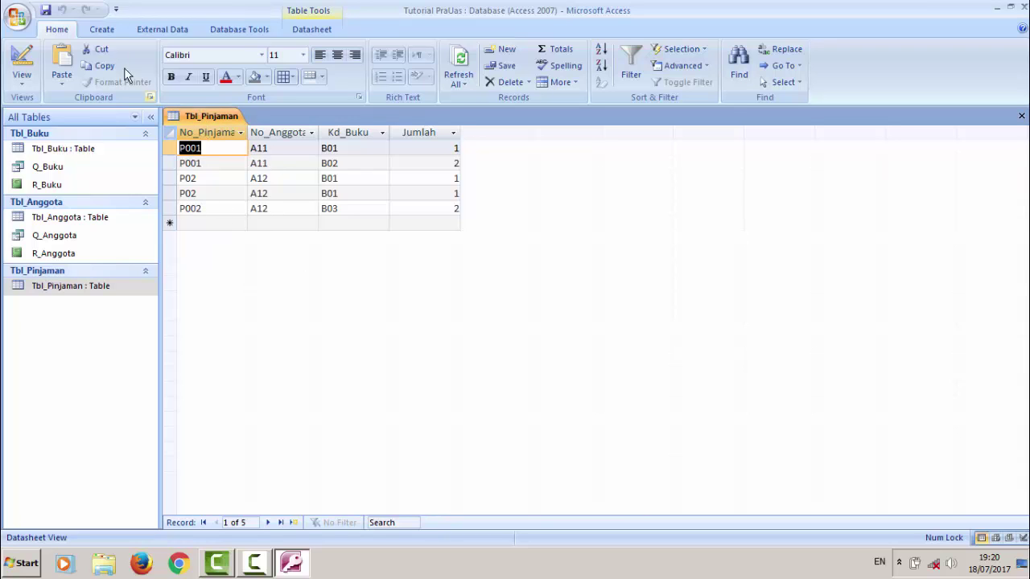
left_click(101, 31)
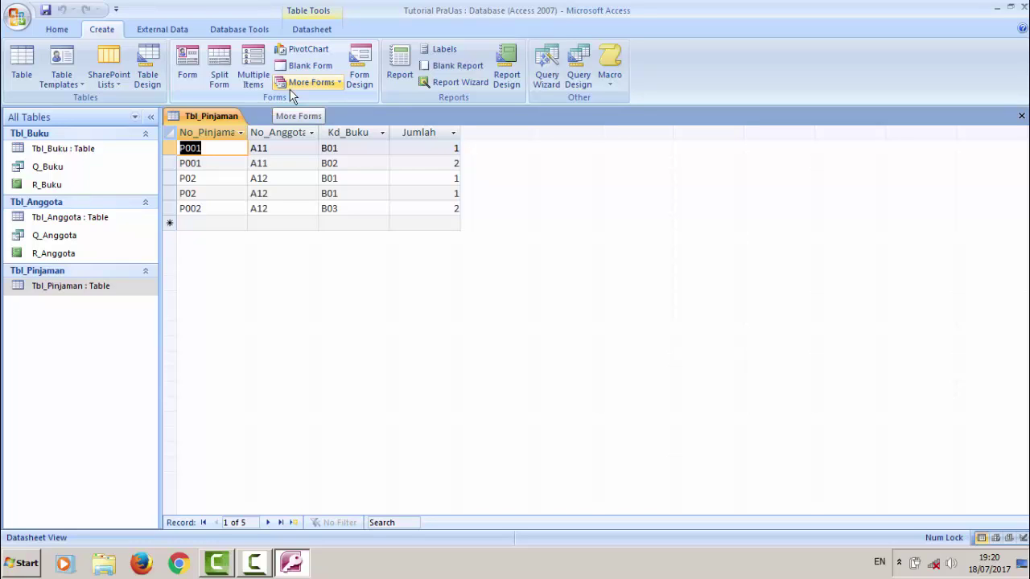
left_click(291, 87)
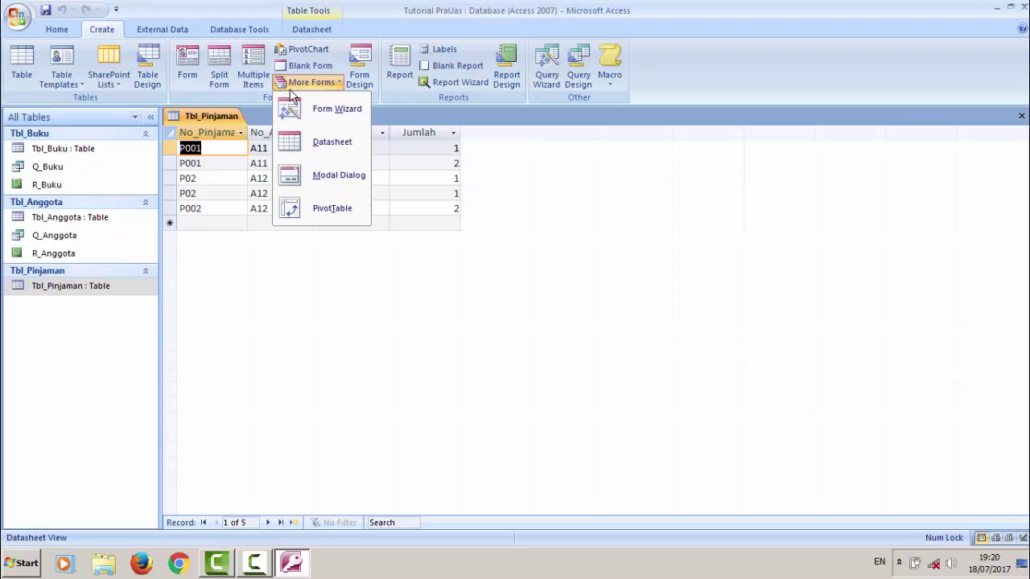
left_click(282, 87)
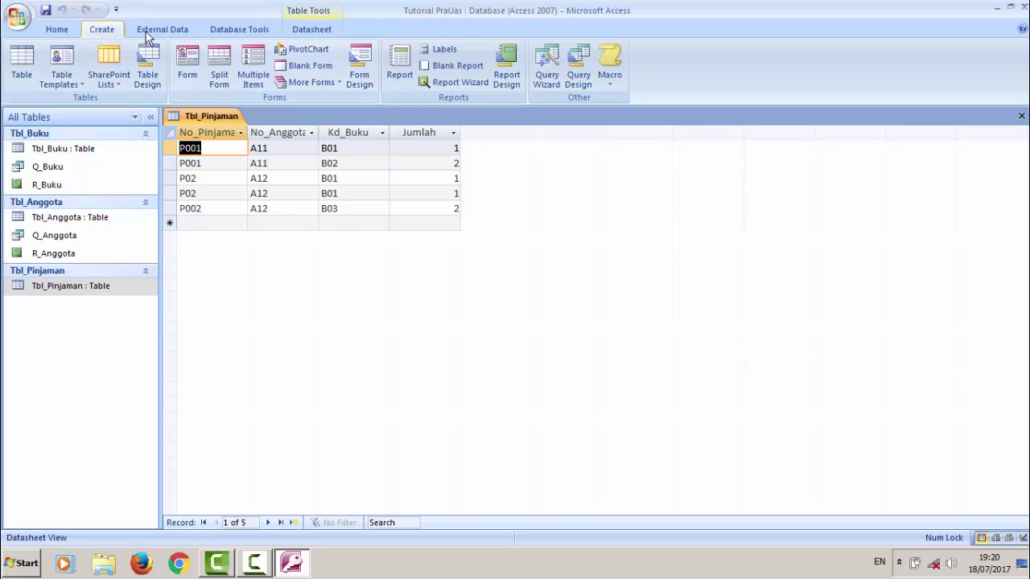
left_click(331, 85)
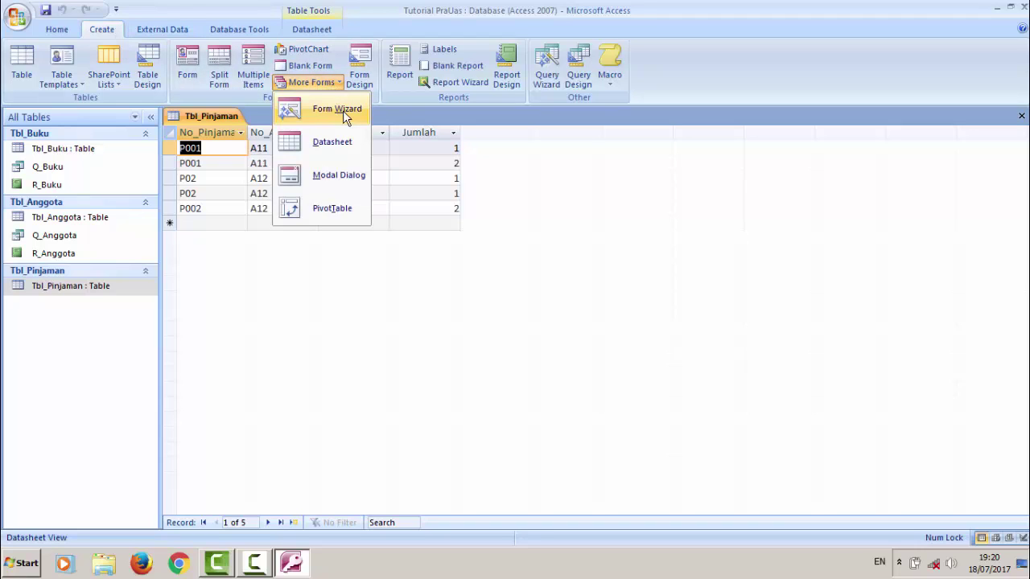
left_click(382, 97)
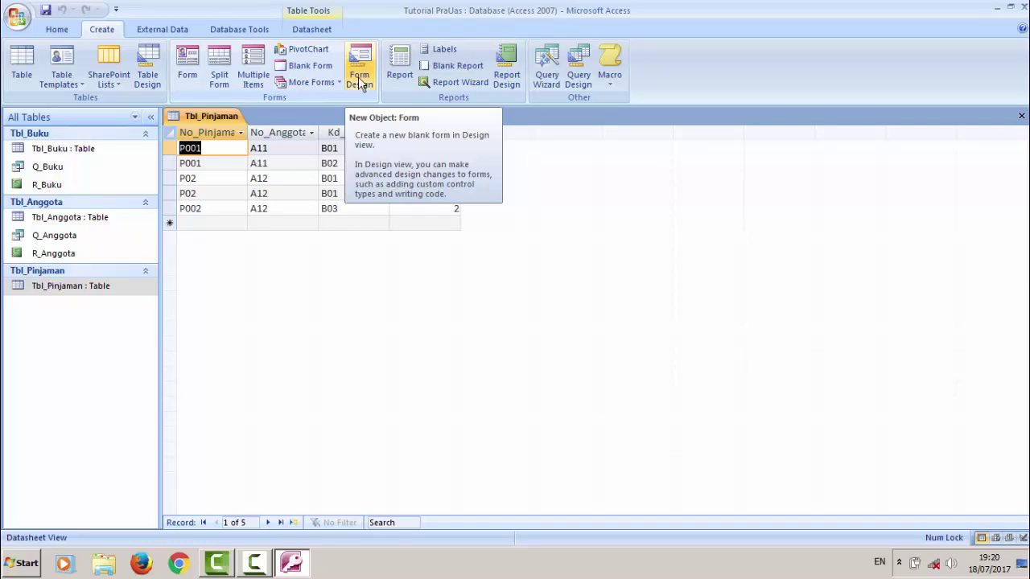
left_click(319, 85)
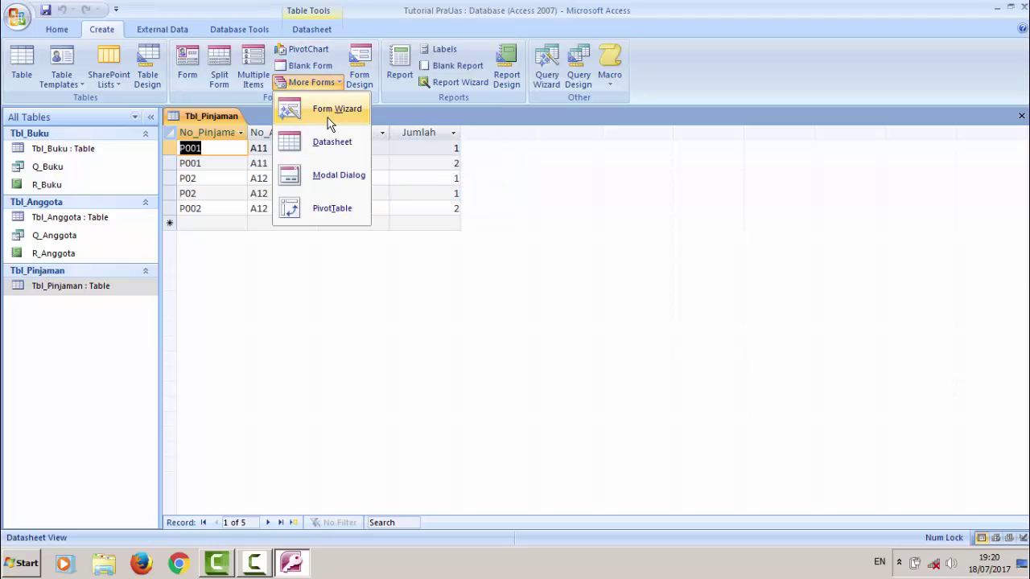
left_click(327, 117)
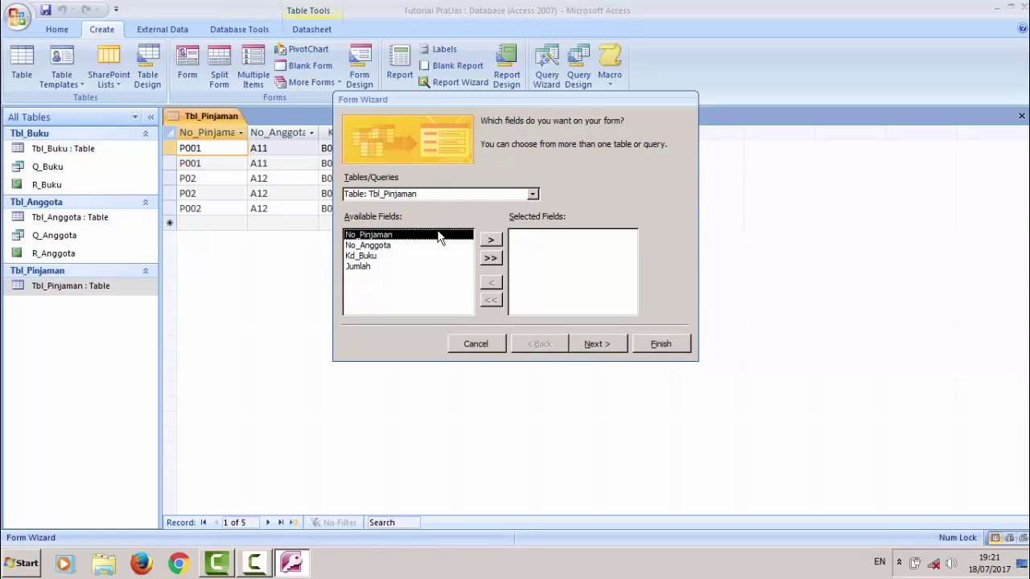
left_click(488, 262)
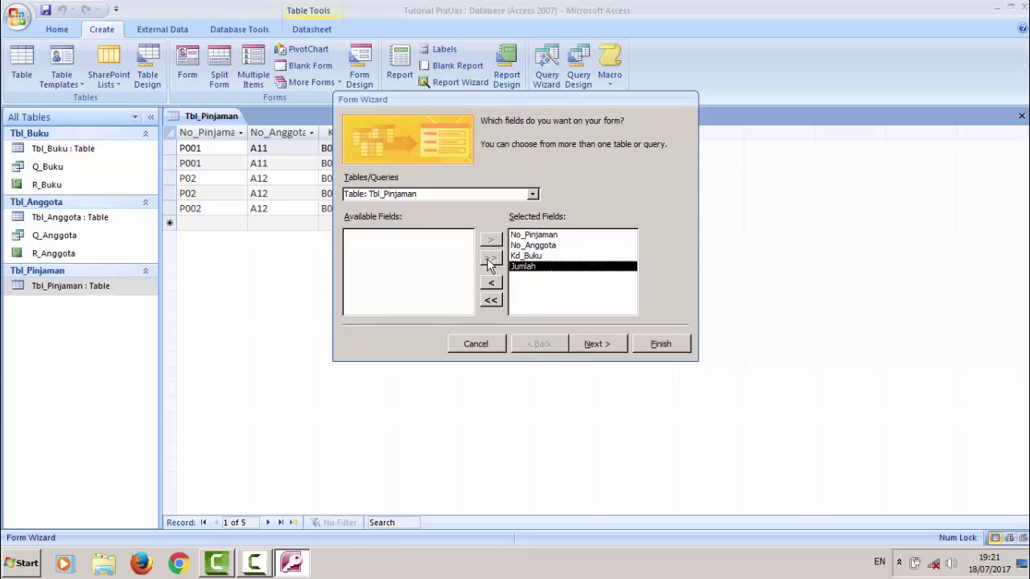
Keep the default layout and Office style, title the form F_Pinjaman, and finish the wizard with the form opened for viewing
left_click(611, 342)
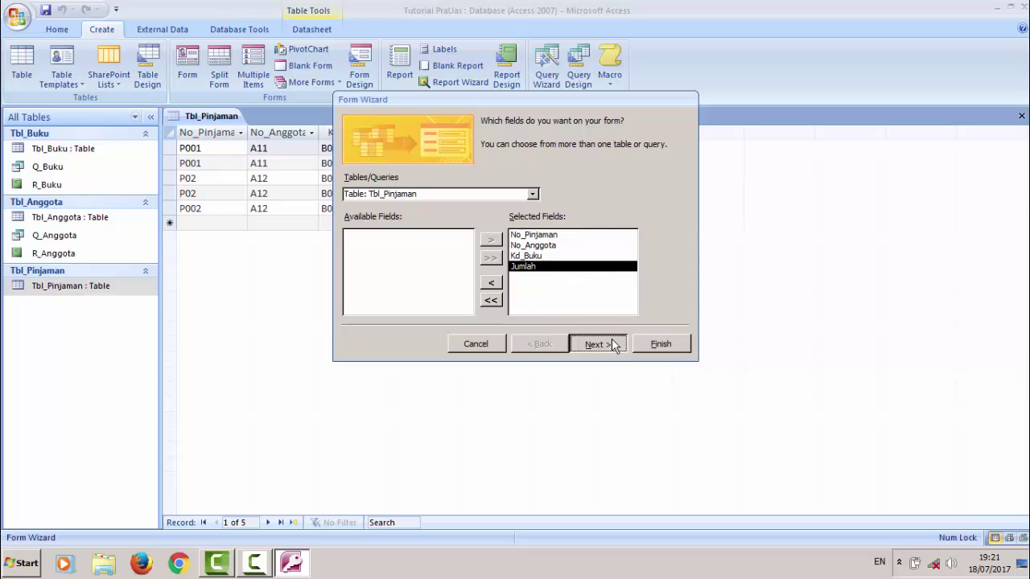
left_click(612, 341)
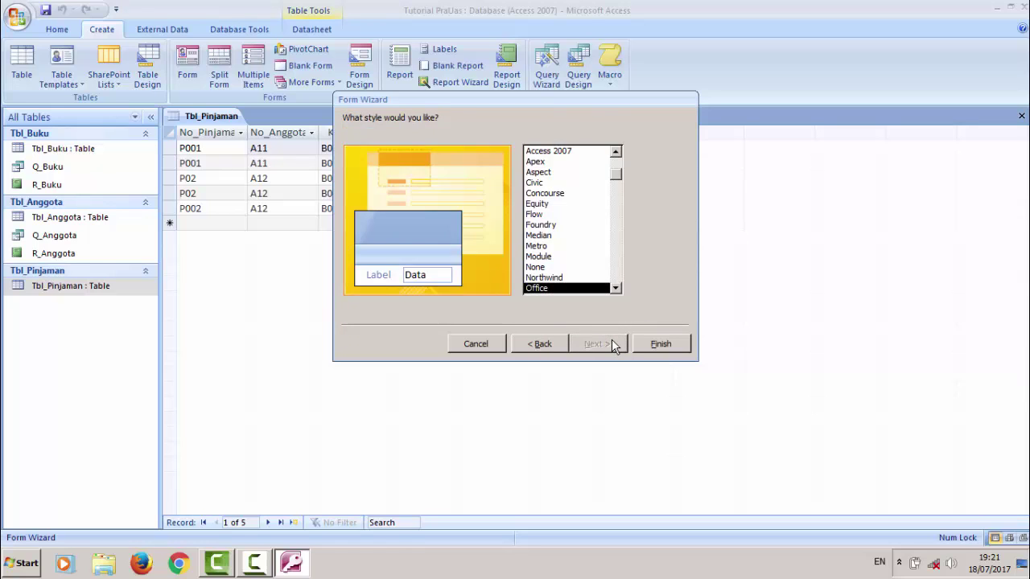
left_click(611, 343)
left_click_drag(475, 138, 453, 138)
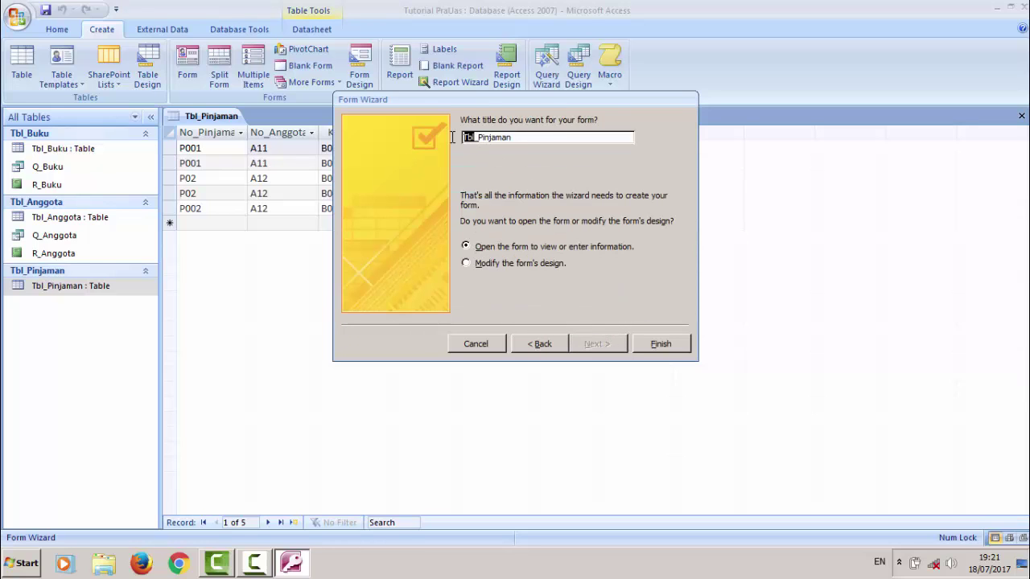
type("F")
left_click(661, 346)
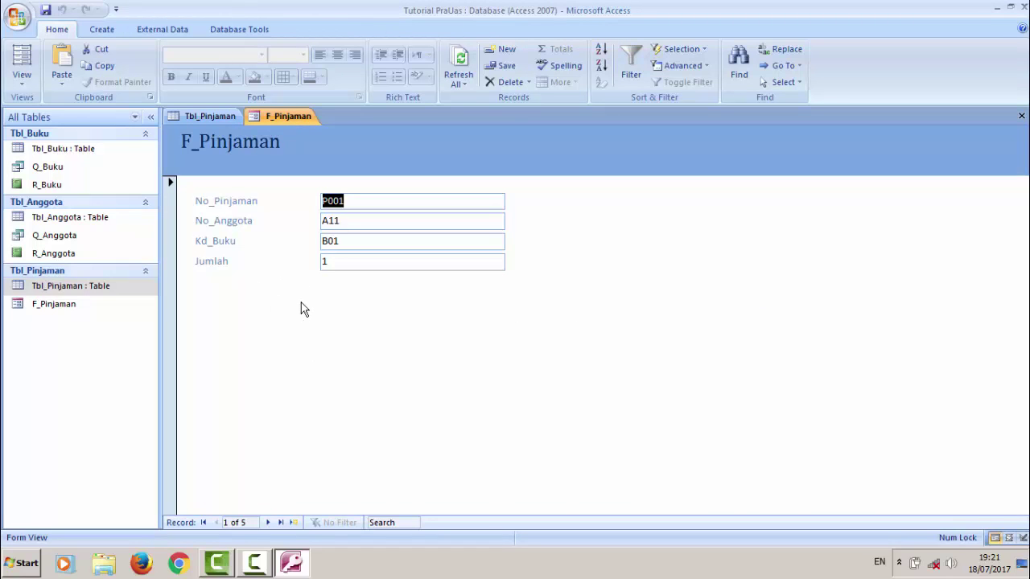
left_click(87, 307)
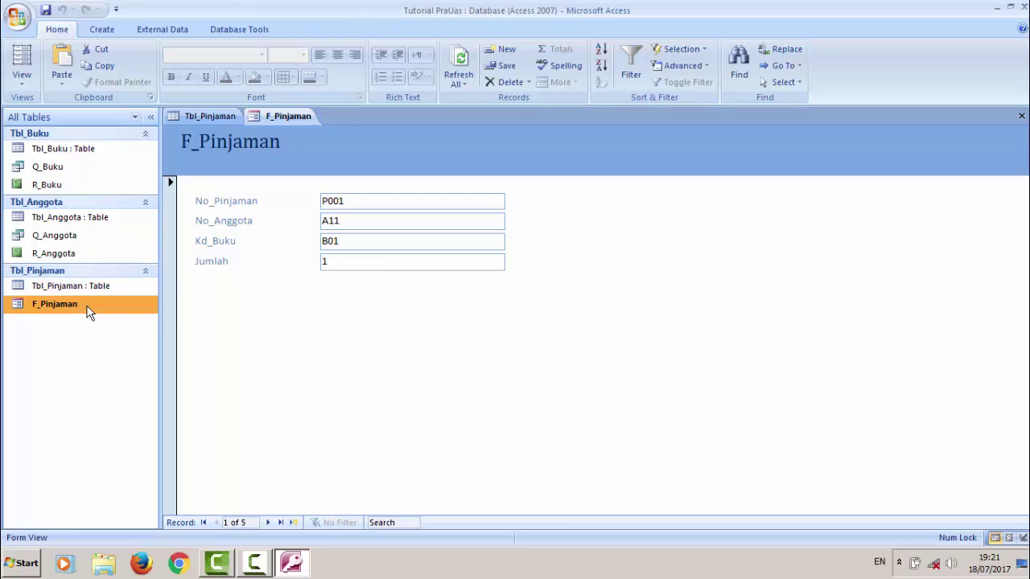
left_click(91, 290)
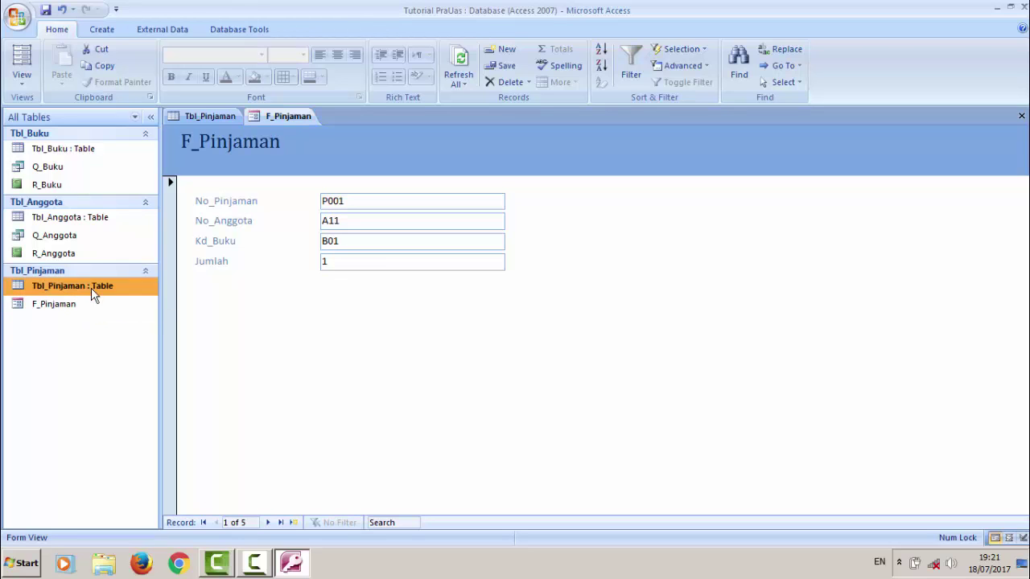
left_click(101, 307)
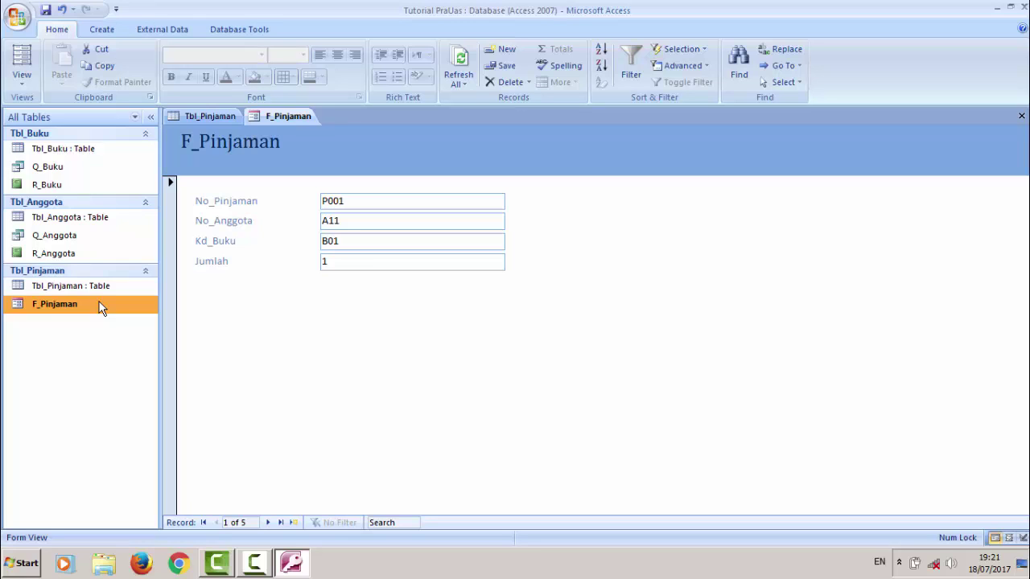
Start a new Report Wizard report from the Q_Buku query with all of its fields selected
double_click(63, 186)
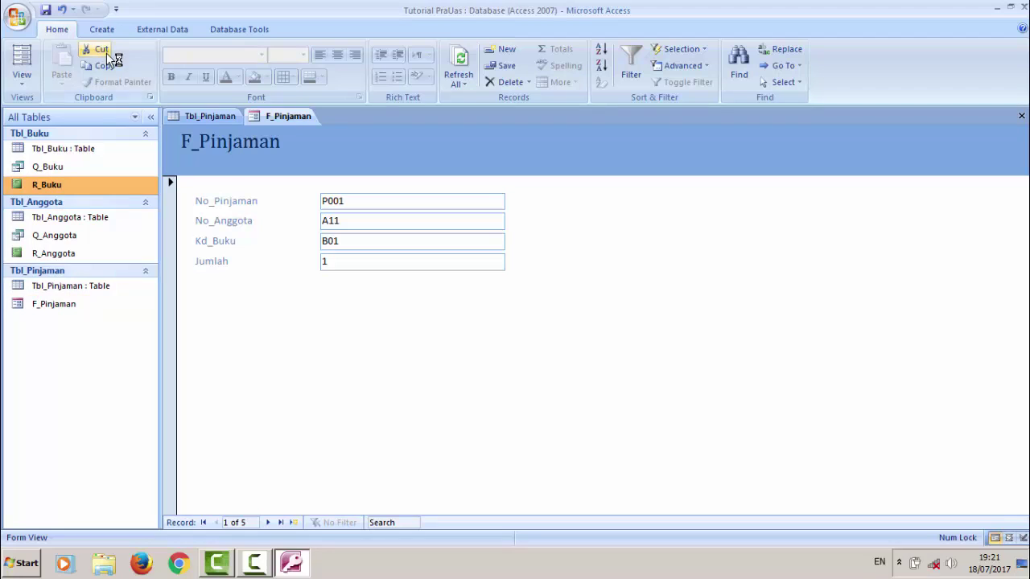
left_click(102, 29)
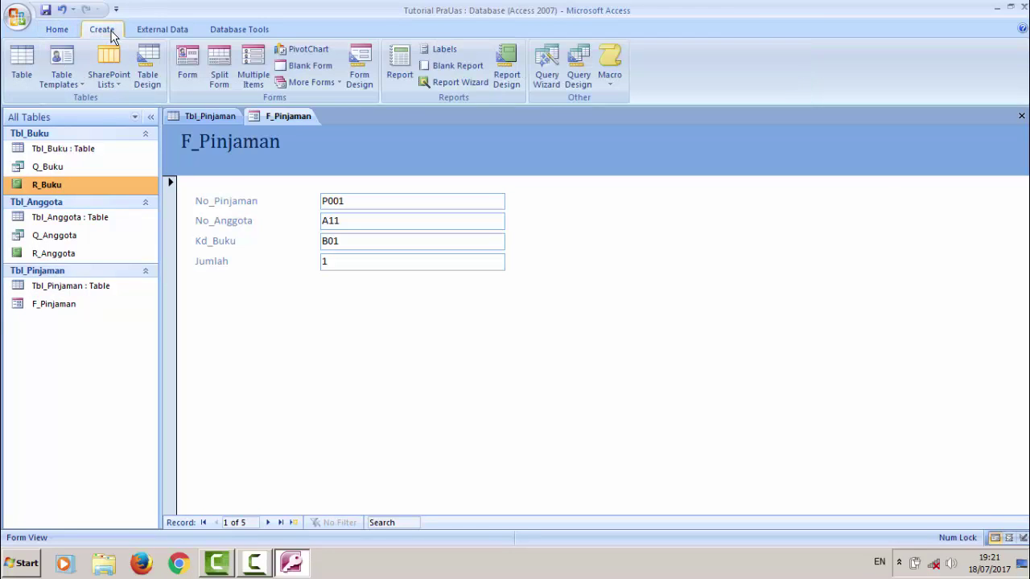
left_click(443, 88)
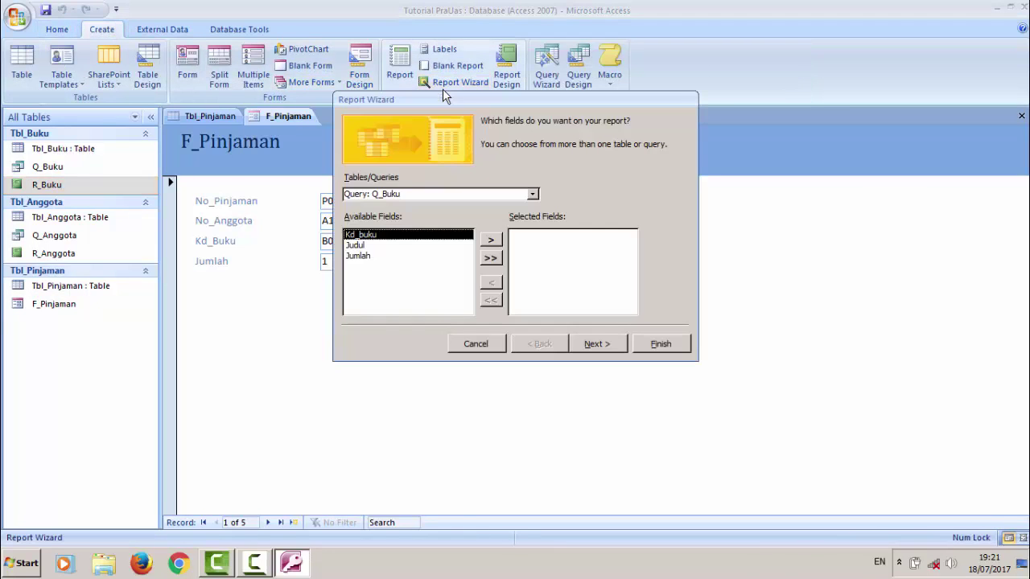
left_click(492, 259)
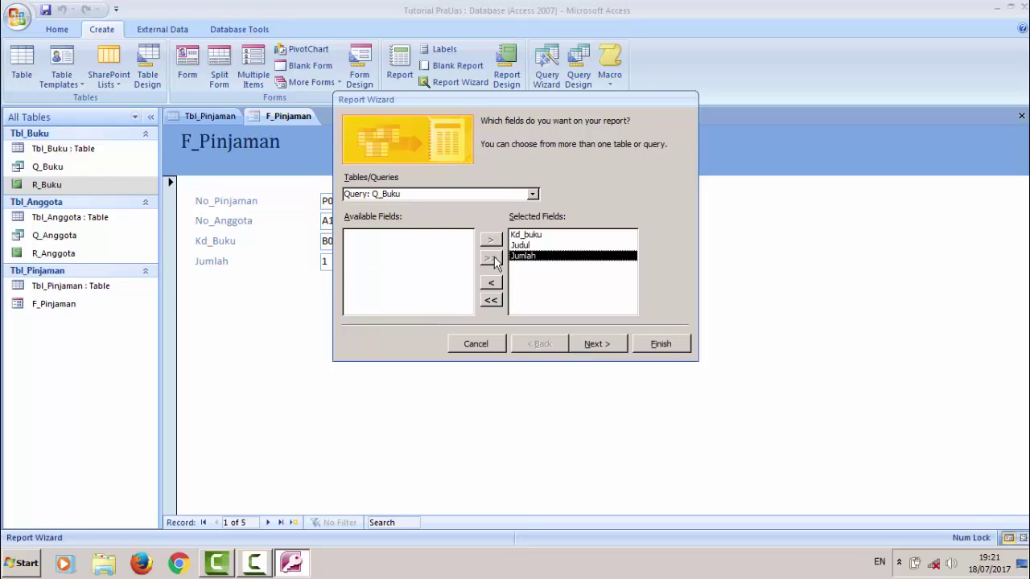
Switch the report source to the Tbl_Anggota table and replace the selected fields with all fields of that table
left_click(533, 196)
left_click(522, 210)
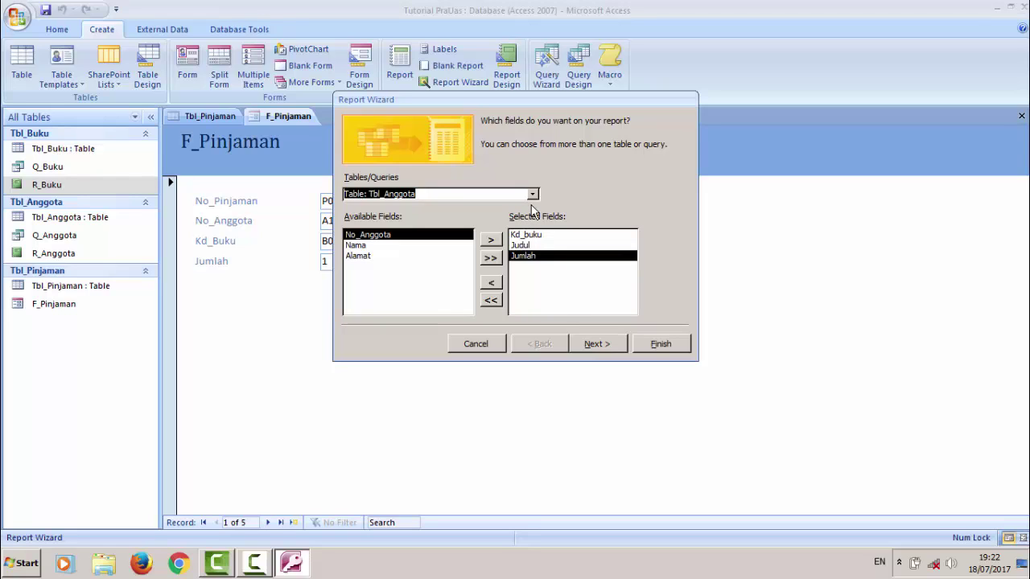
left_click(531, 194)
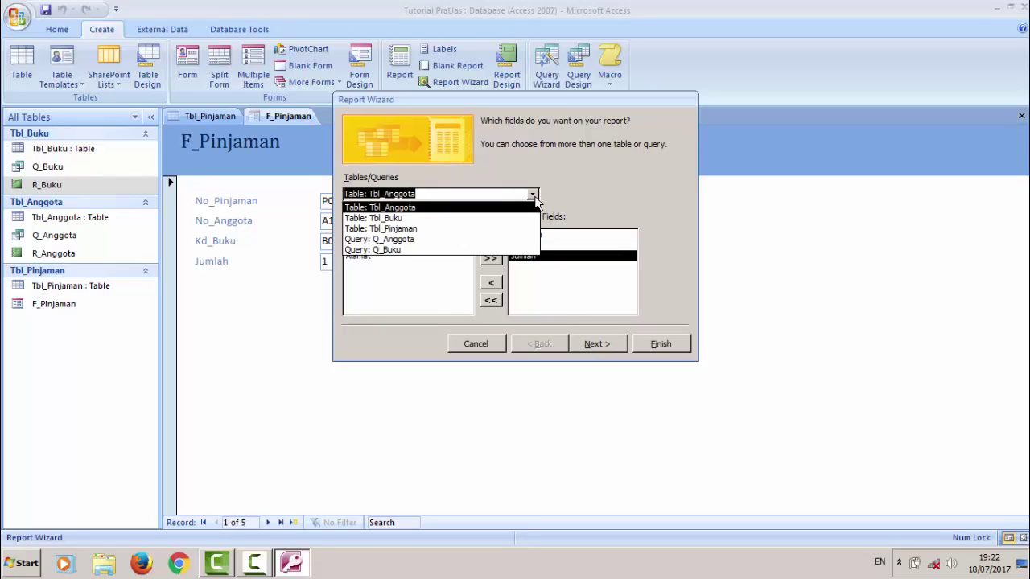
left_click(386, 210)
left_click(490, 258)
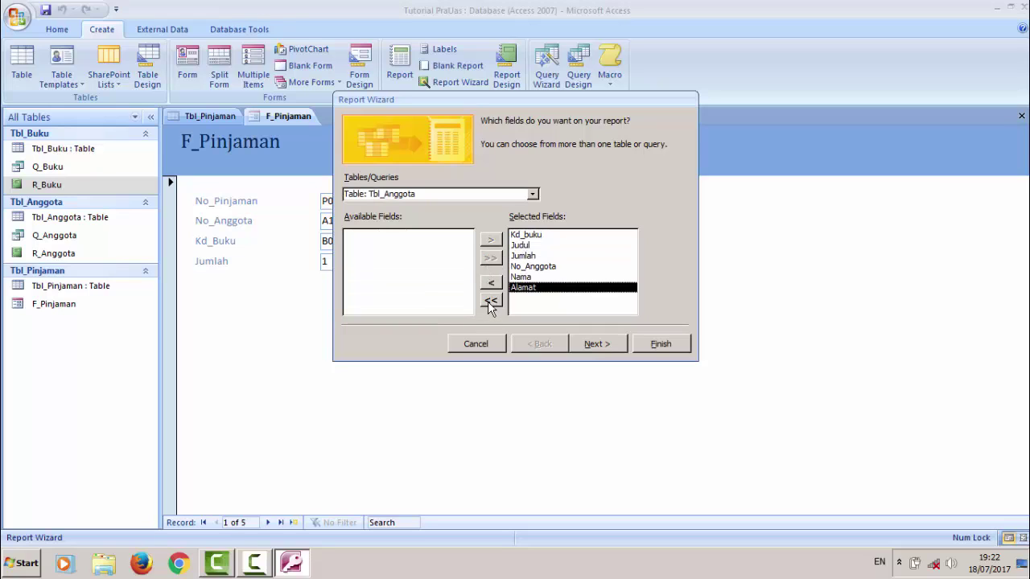
left_click(491, 303)
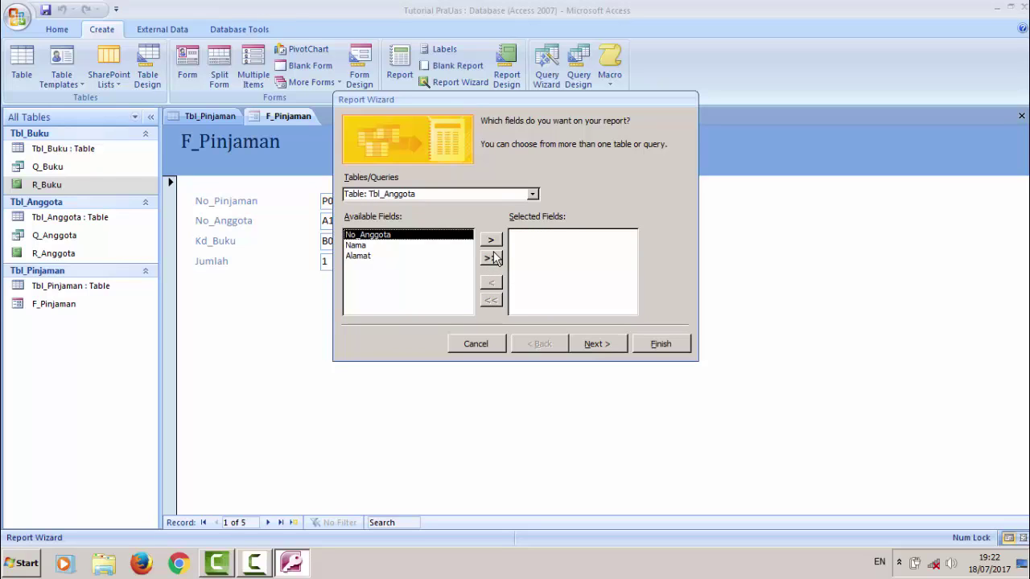
left_click(493, 257)
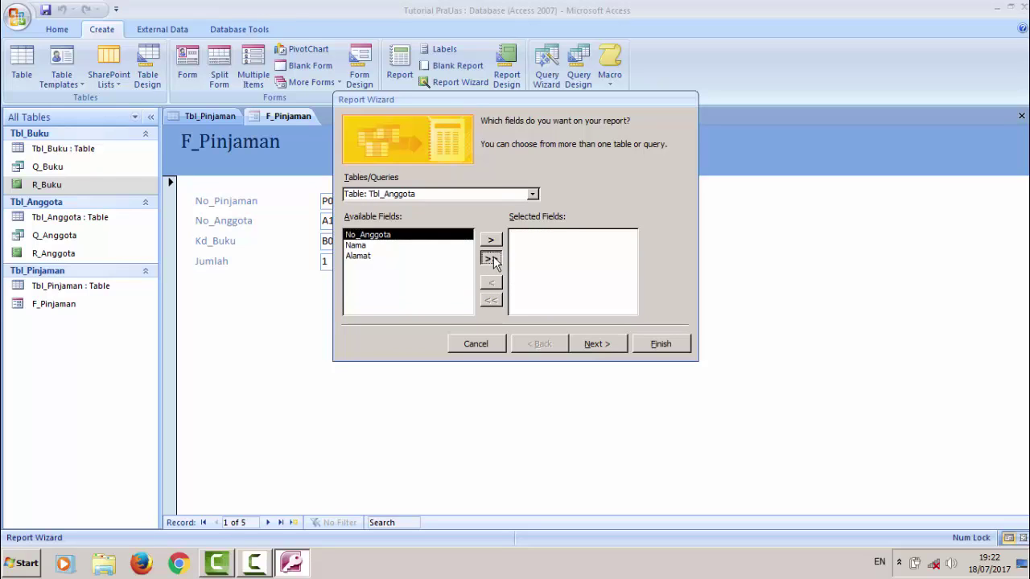
Set up the report without grouping or sorting, keeping the tabular portrait layout and the default style
left_click(607, 346)
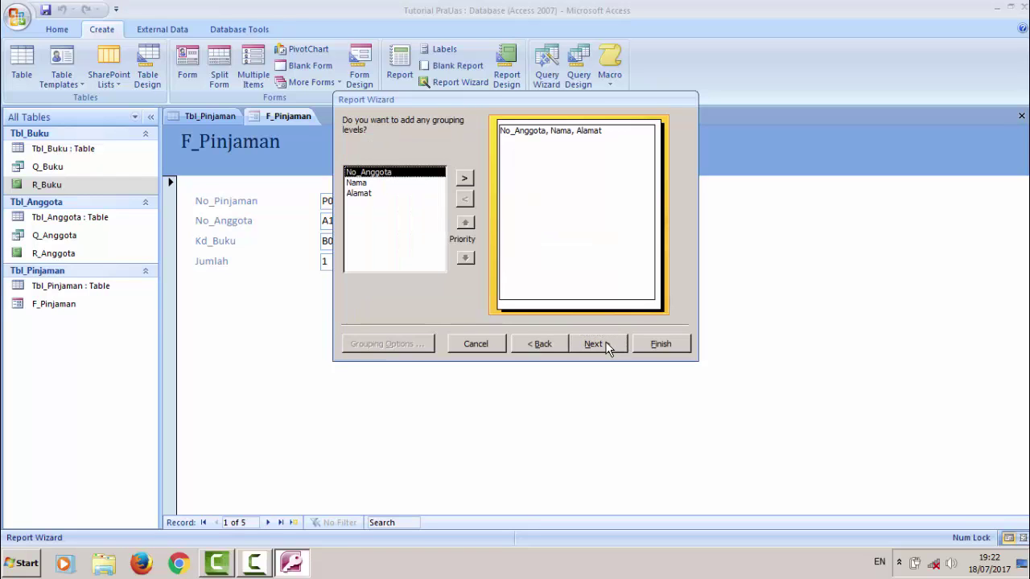
left_click(607, 346)
left_click(607, 346)
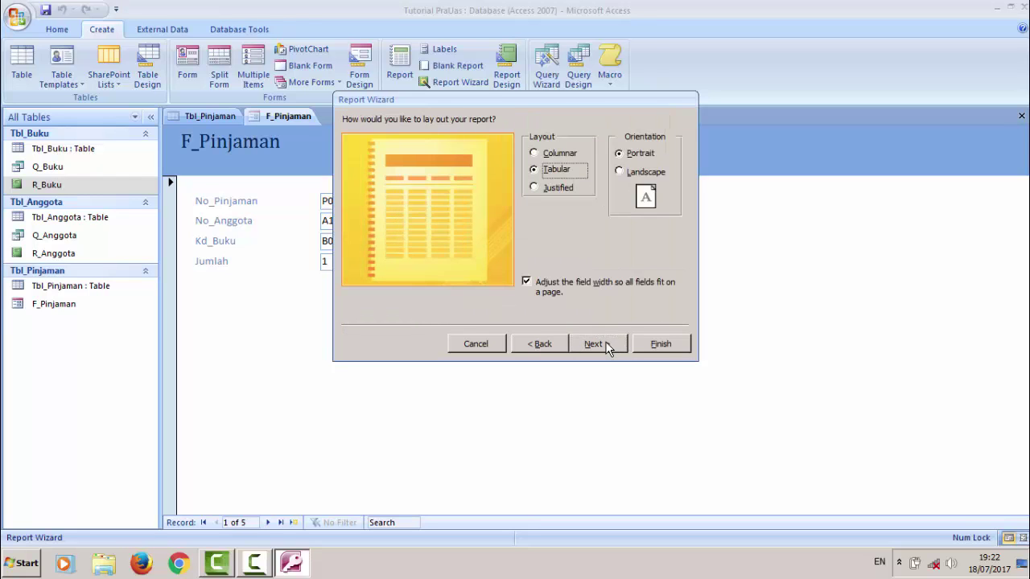
left_click(608, 346)
left_click(607, 346)
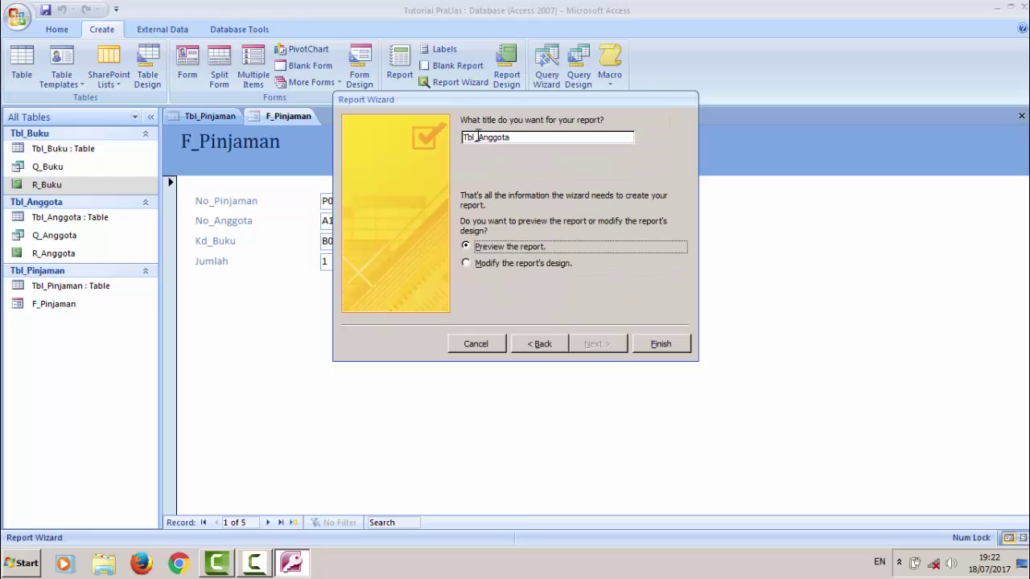
Title the report R_Anggota All and finish the wizard with the report opened in preview
left_click_drag(475, 137, 427, 142)
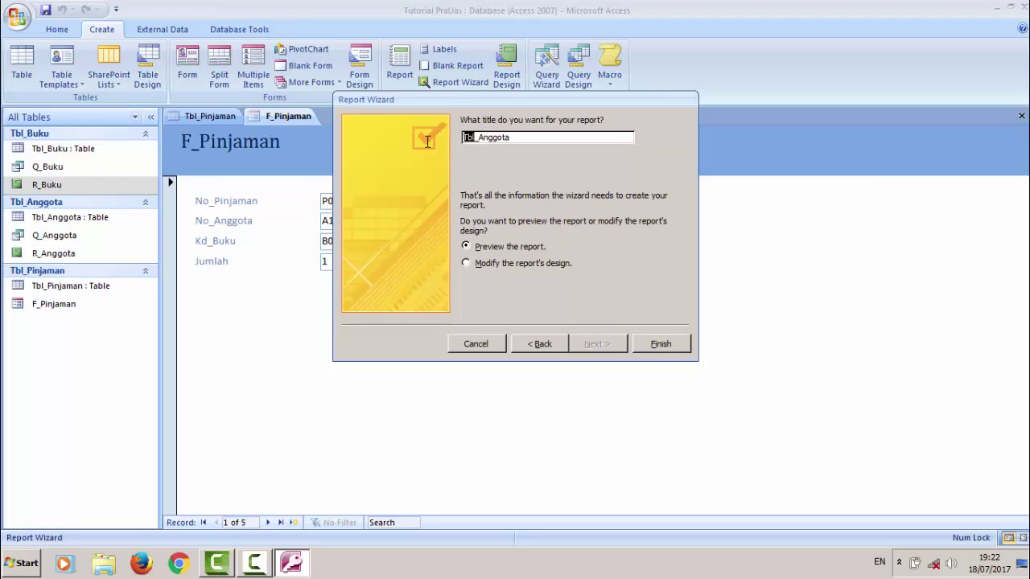
type("R")
left_click(518, 139)
type("All")
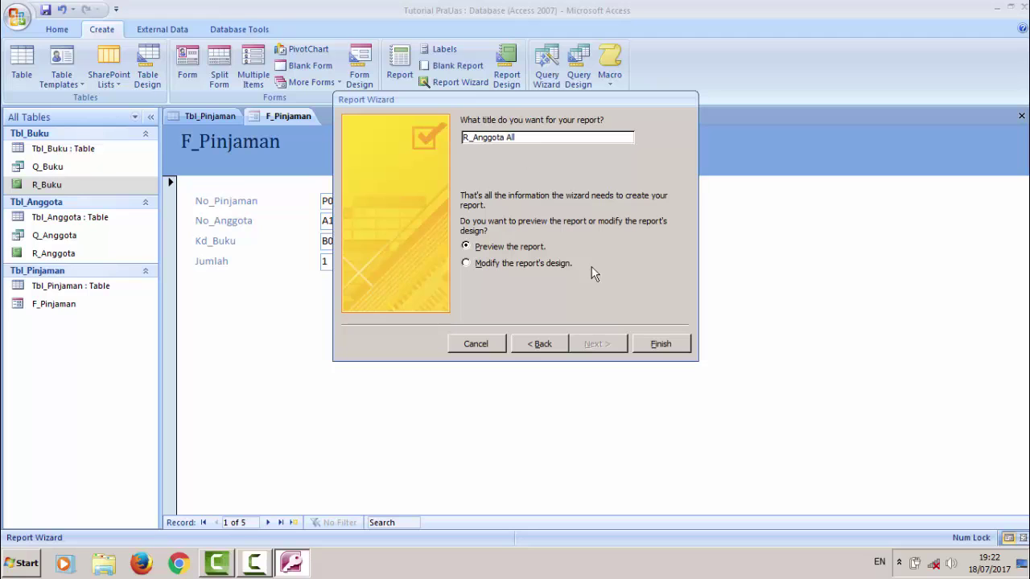
left_click(658, 344)
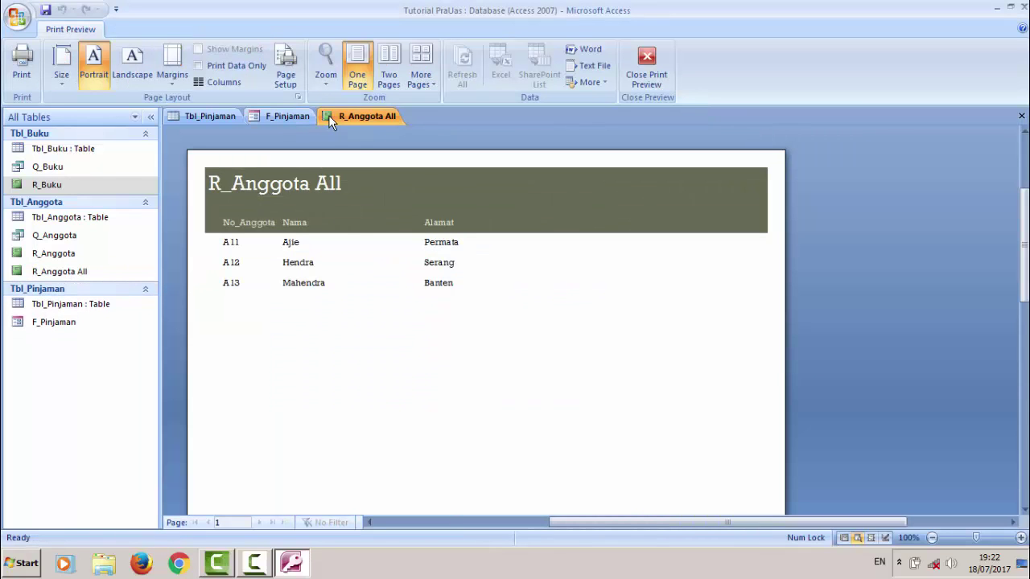
Save and close the R_Anggota All report
right_click(330, 117)
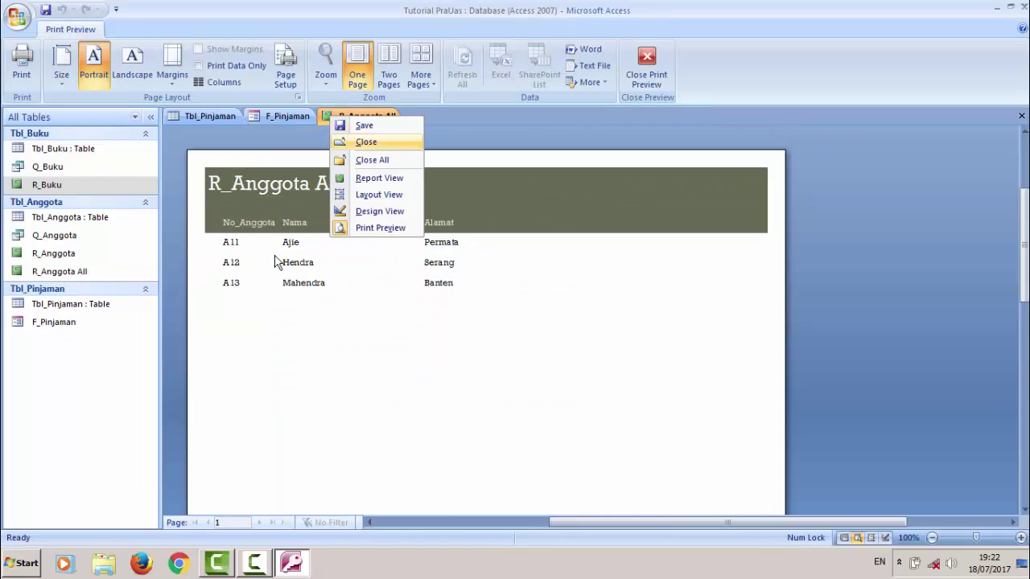
left_click(362, 127)
right_click(353, 113)
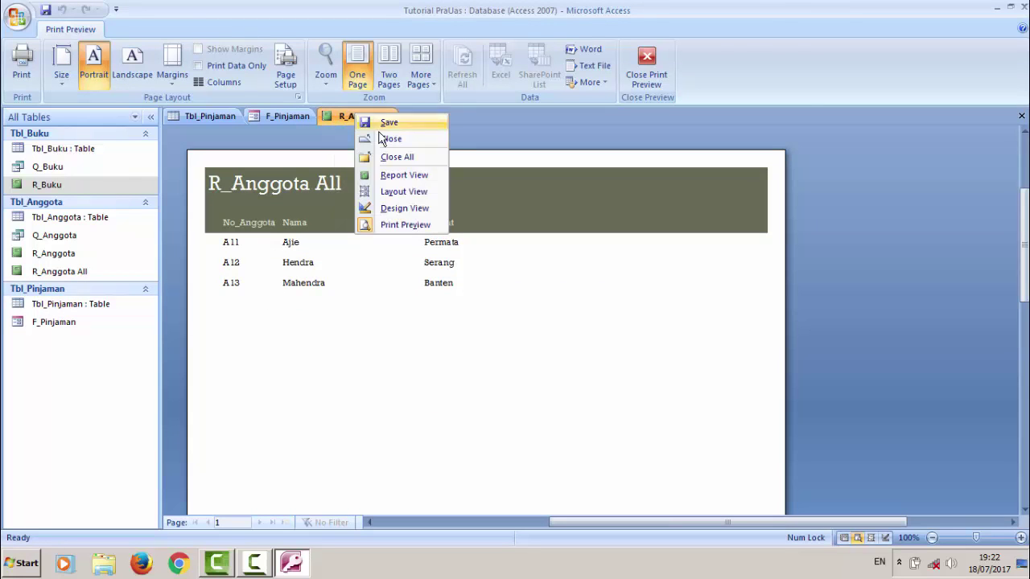
left_click(378, 141)
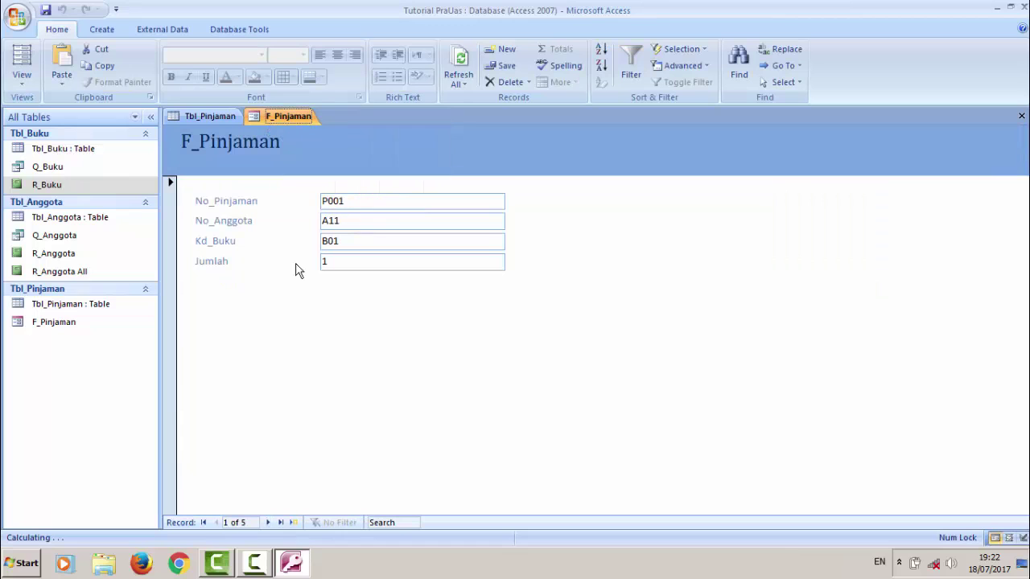
right_click(283, 324)
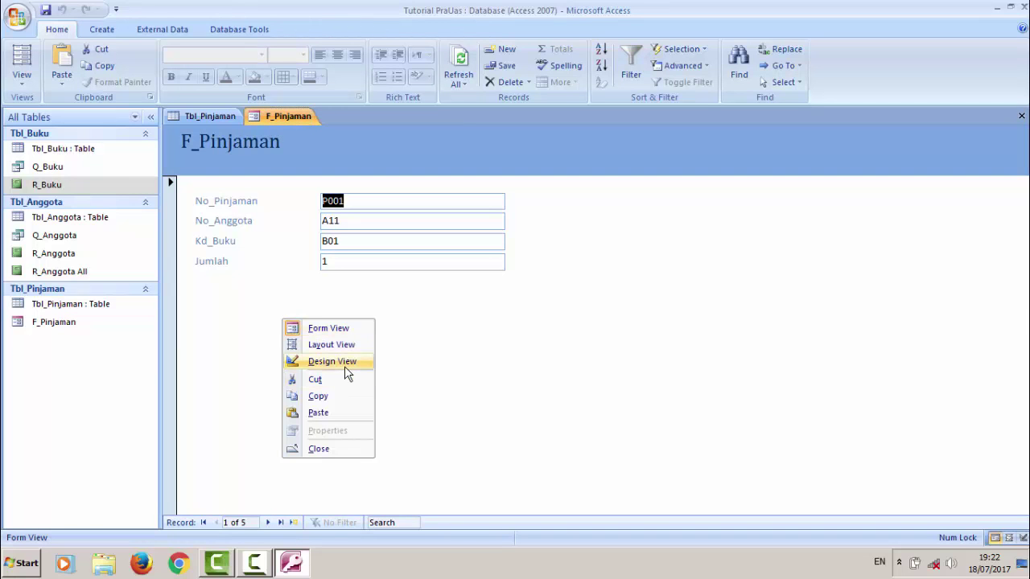
right_click(253, 302)
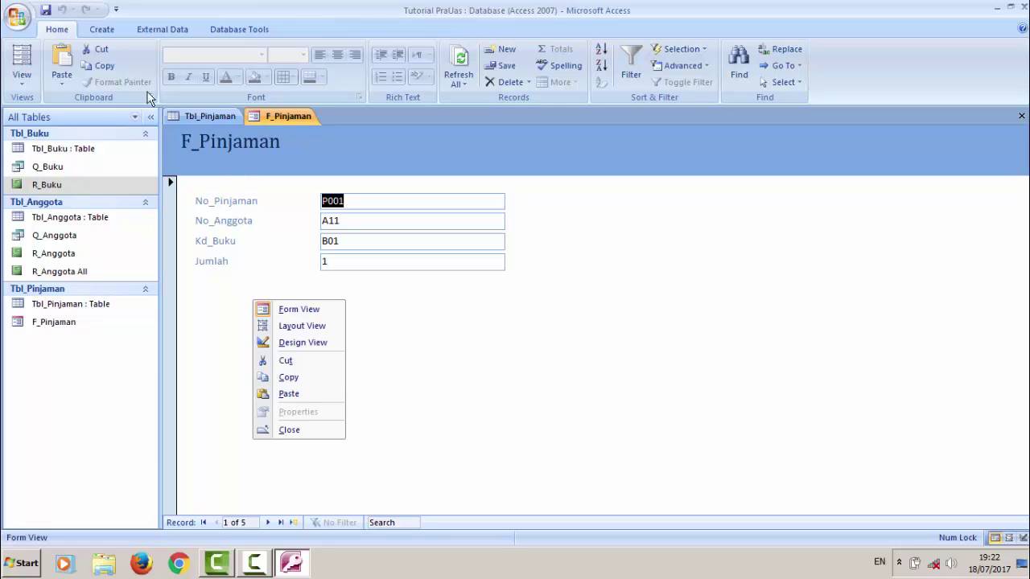
left_click(228, 30)
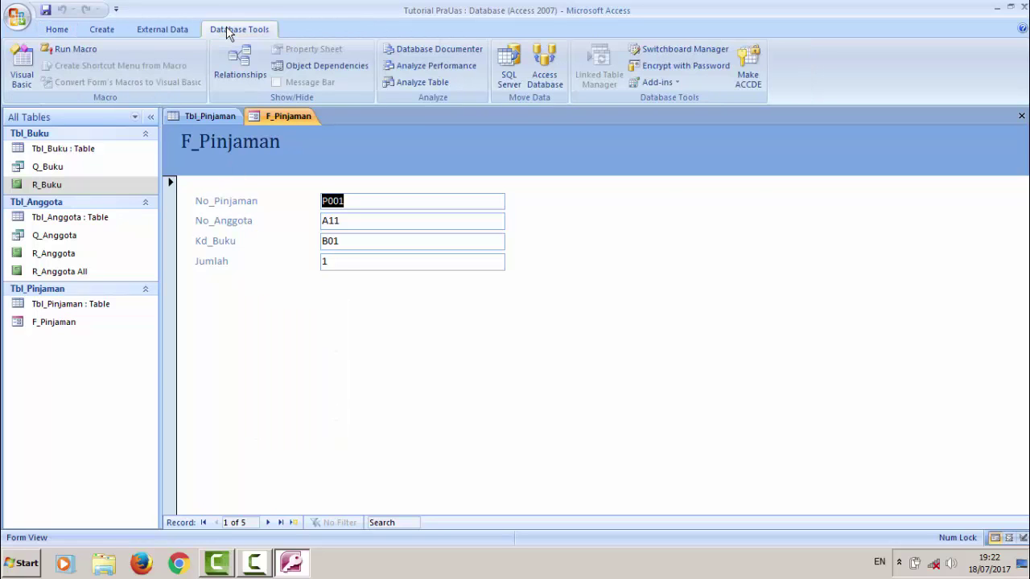
left_click(173, 30)
left_click(102, 31)
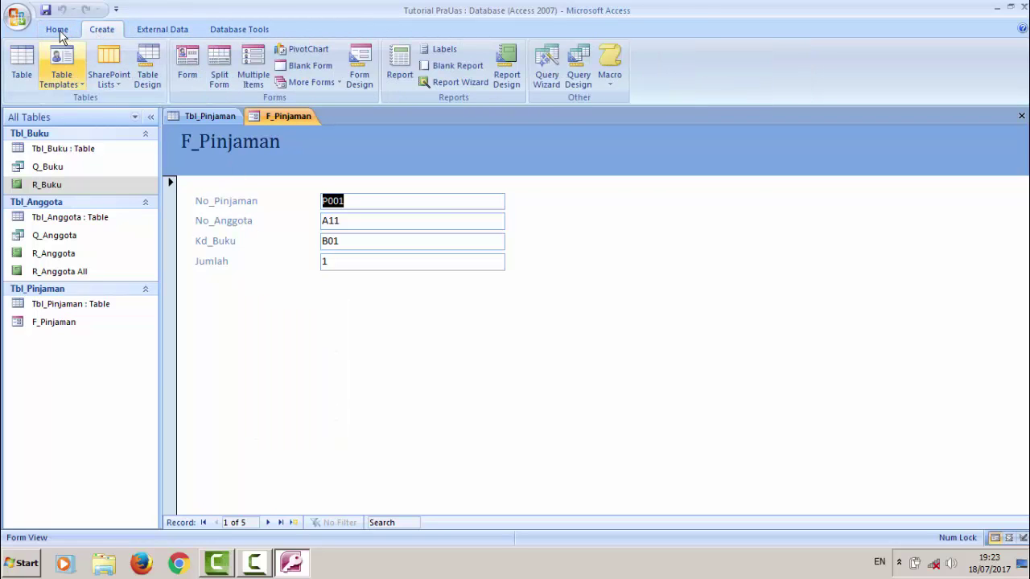
left_click(57, 30)
left_click(57, 322)
left_click(246, 308)
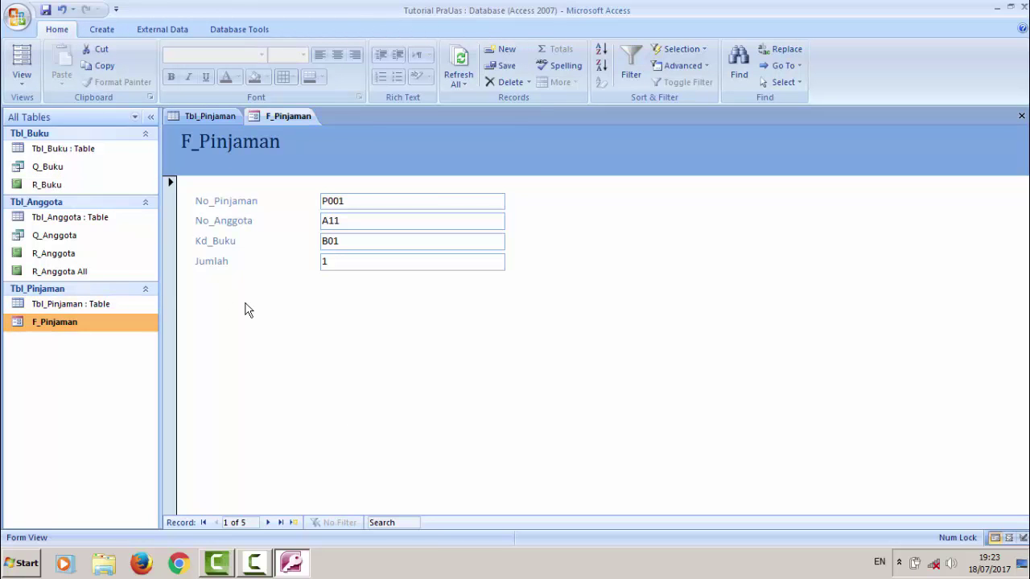
Switch the F_Pinjaman form to Design View and extend its Detail section to a height of about 6.9 cm
right_click(247, 306)
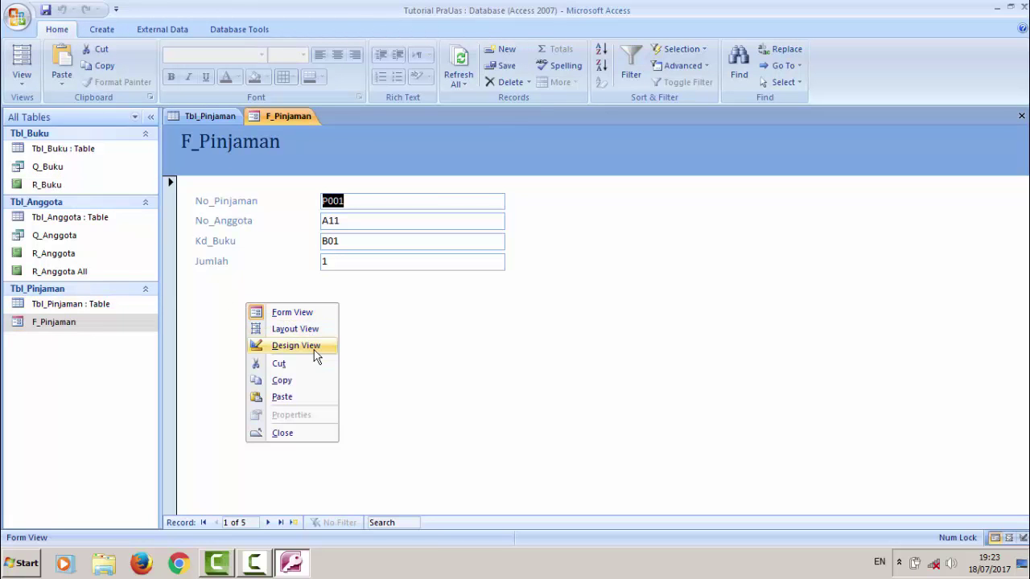
left_click(22, 84)
left_click(74, 174)
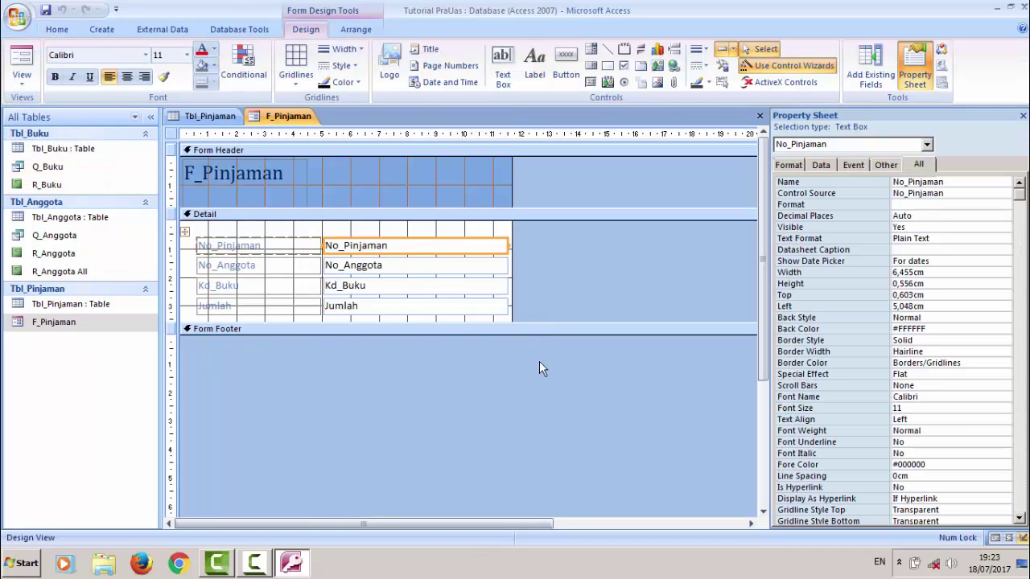
left_click_drag(541, 328, 526, 416)
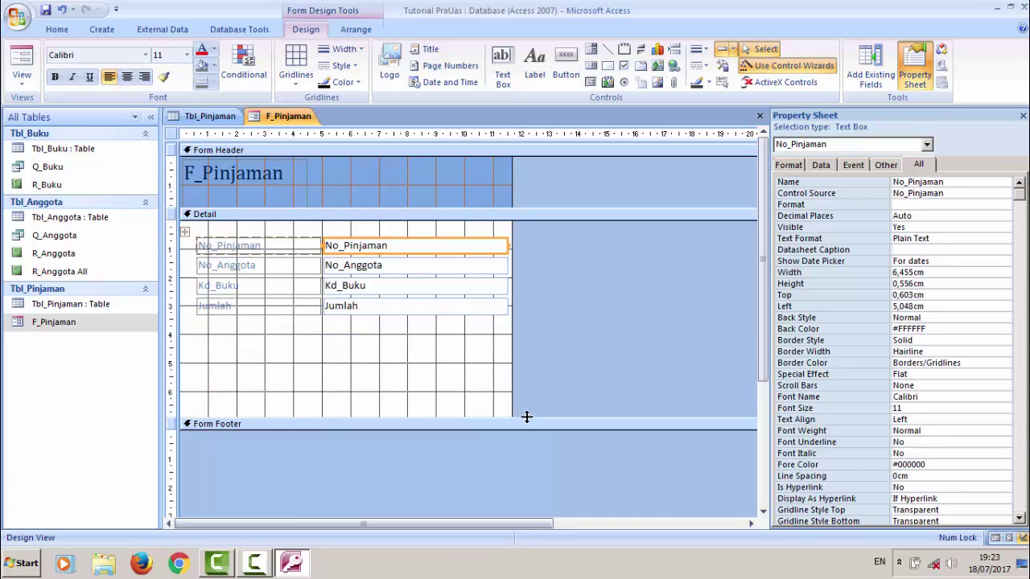
left_click(269, 356)
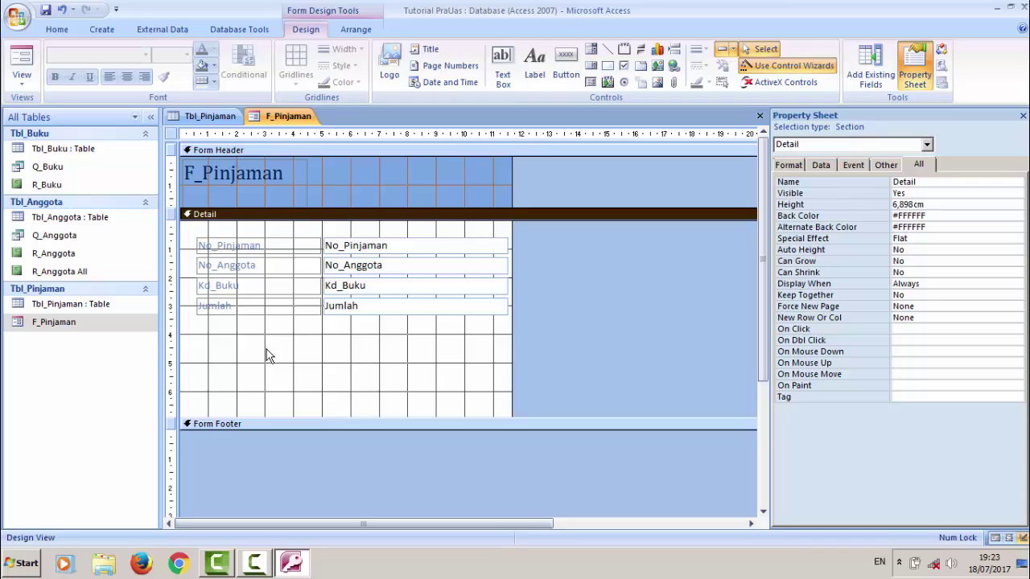
Draw a command button about 3.4 by 0.9 cm below the Jumlah label in the form's Detail section
left_click(105, 30)
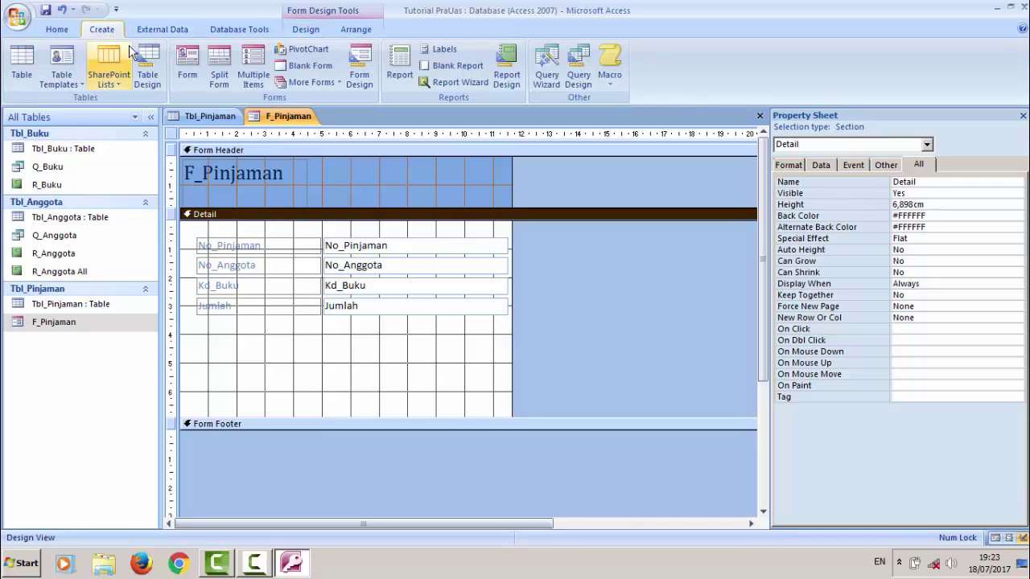
left_click(306, 29)
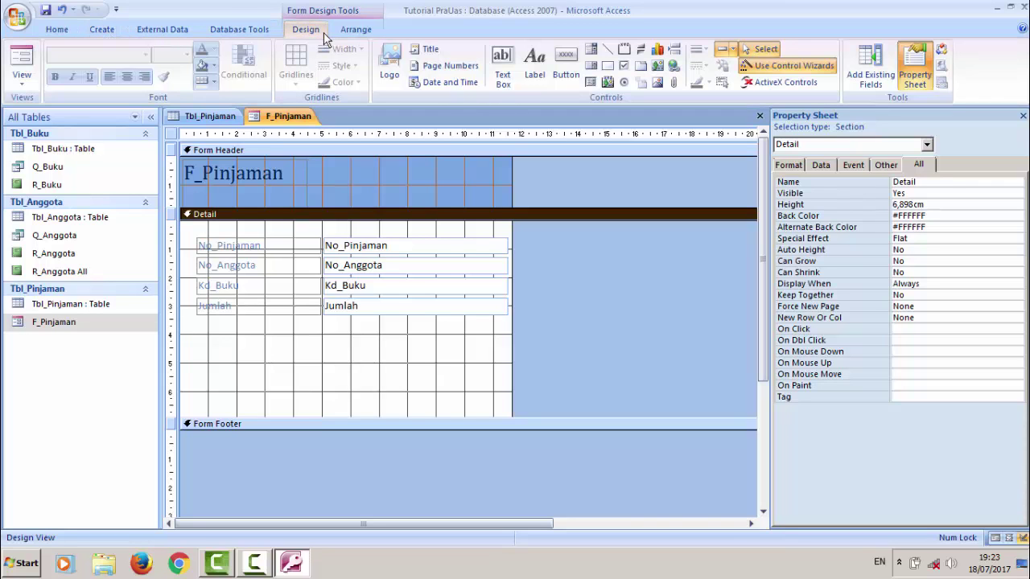
left_click(571, 77)
left_click_drag(194, 343, 291, 370)
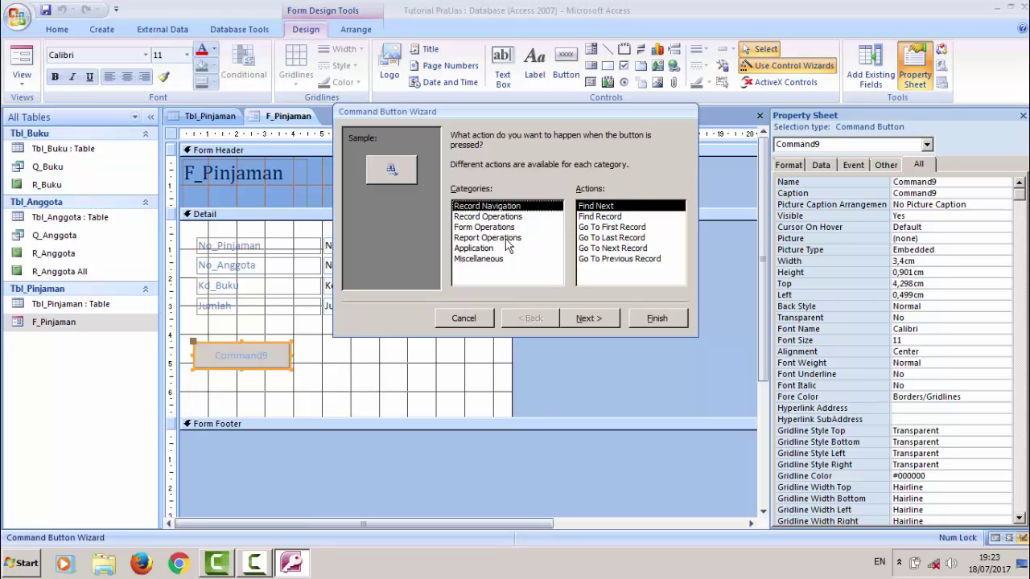
Assign the Preview Report action from Report Operations to the command button, with R_Anggota as the report
left_click(506, 239)
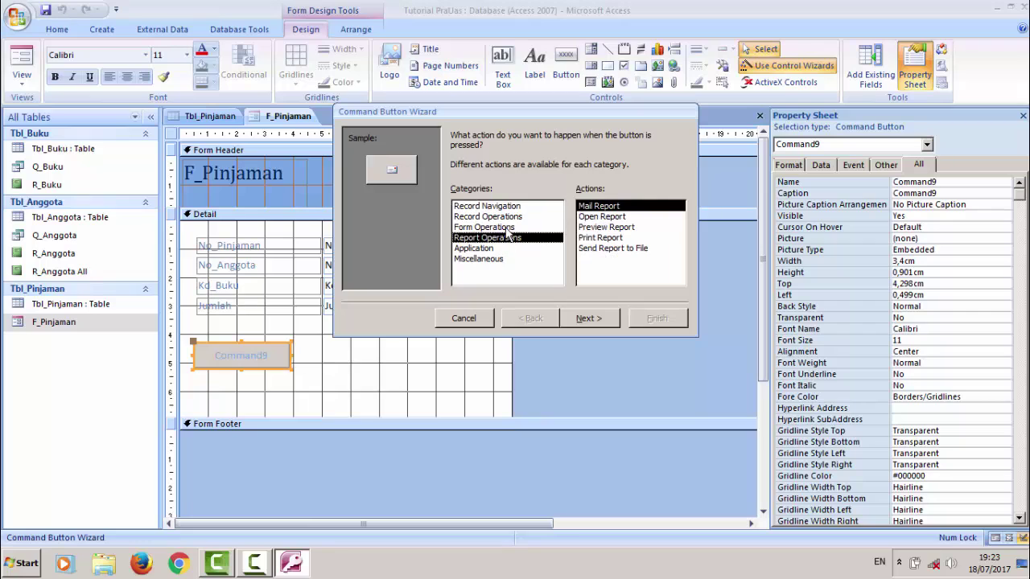
left_click(507, 227)
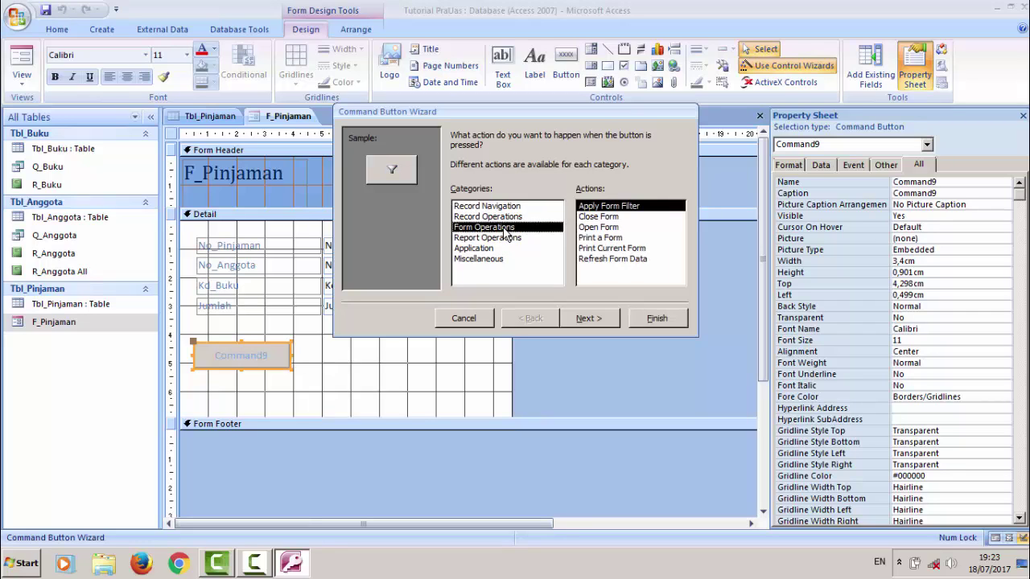
left_click(502, 217)
left_click(499, 207)
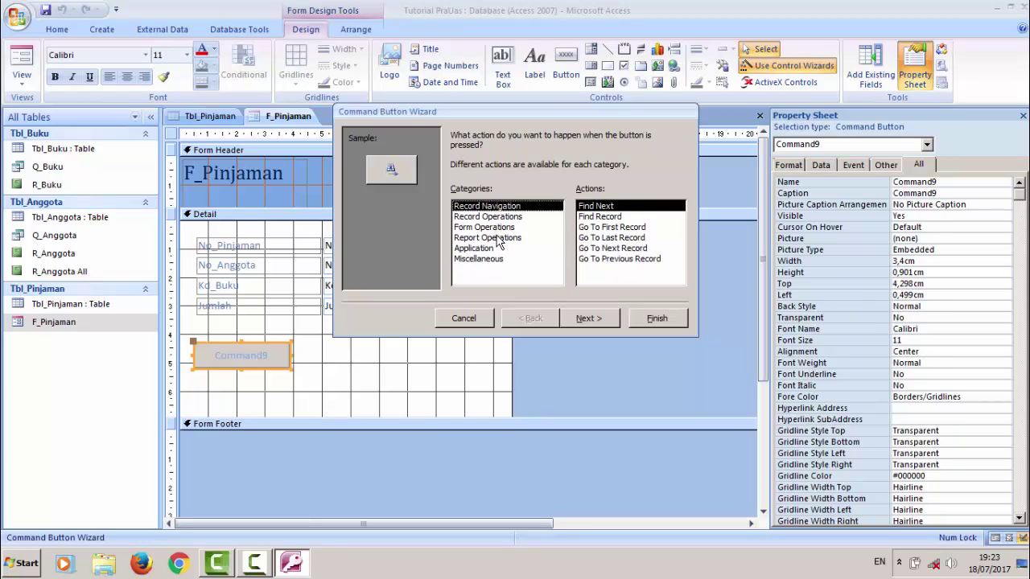
left_click(499, 239)
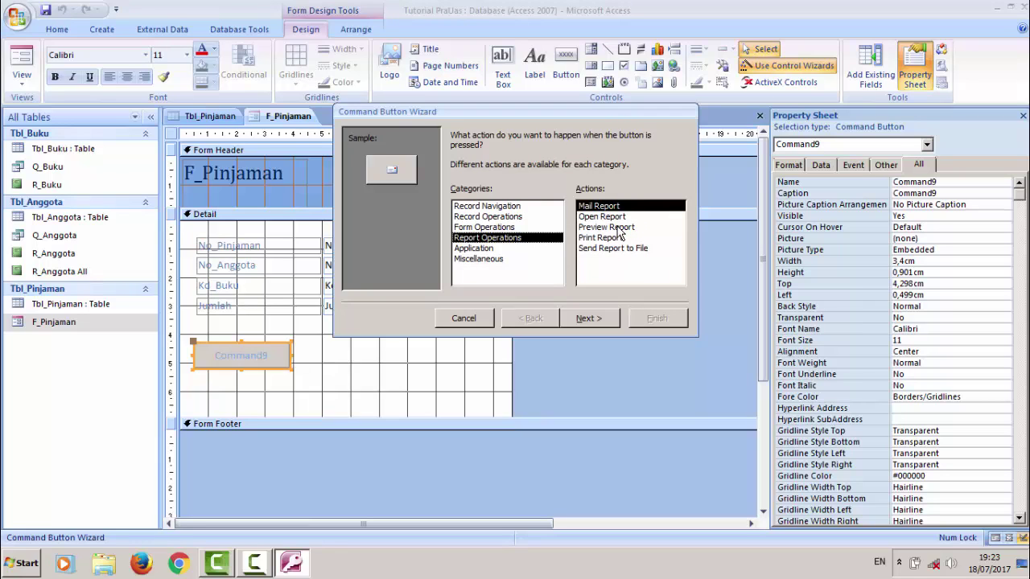
left_click(619, 228)
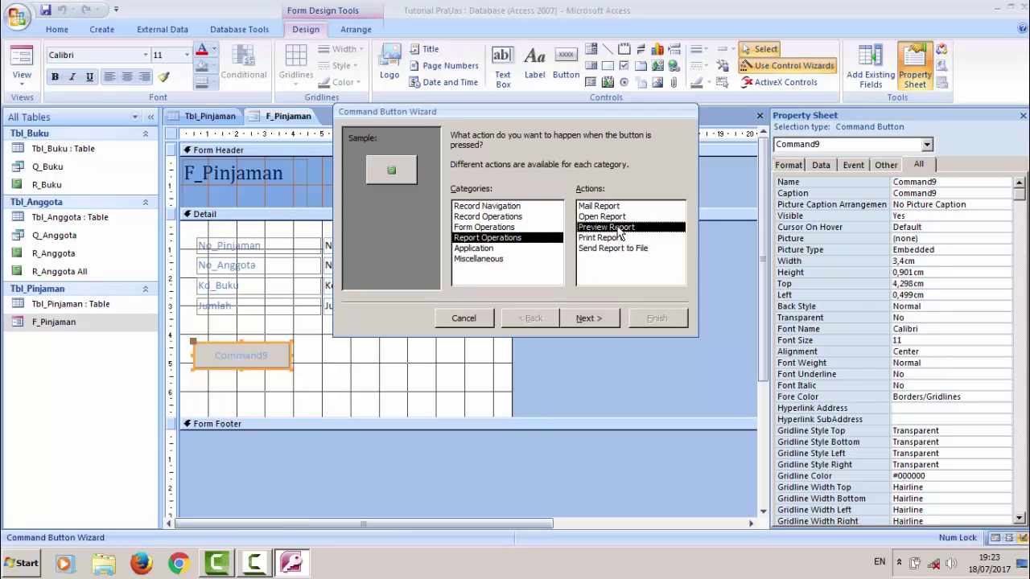
left_click(493, 240)
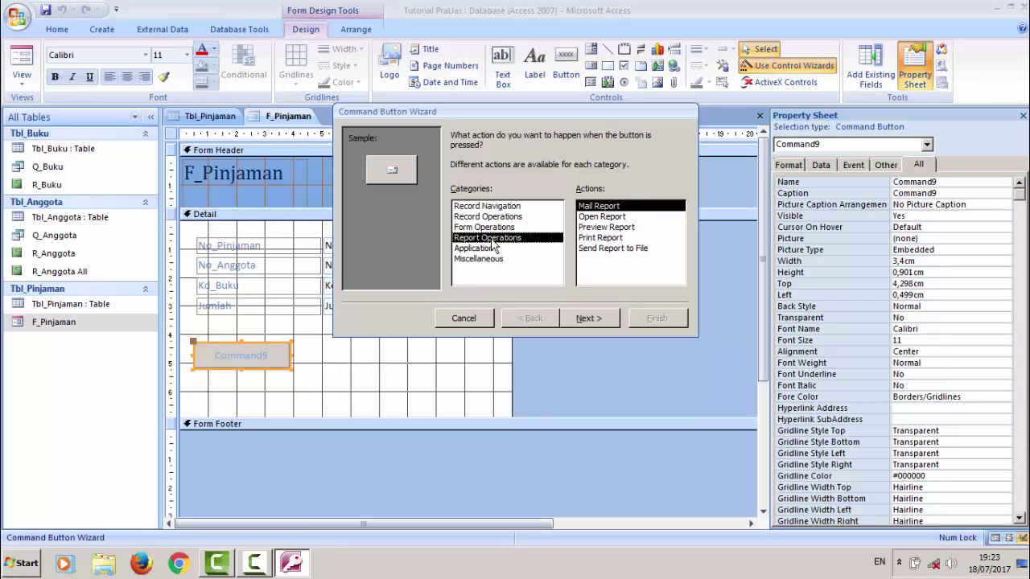
left_click(620, 228)
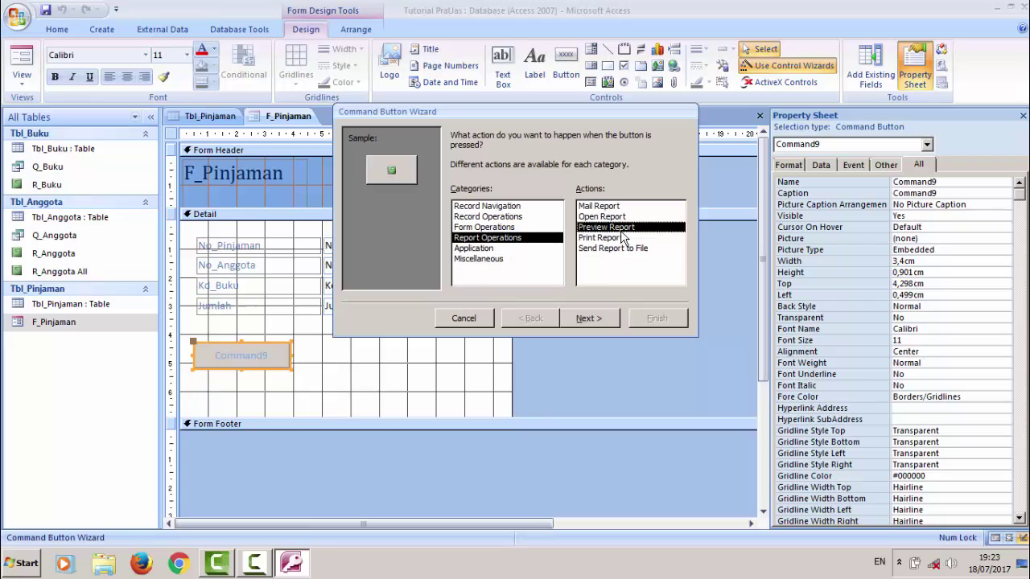
left_click(580, 318)
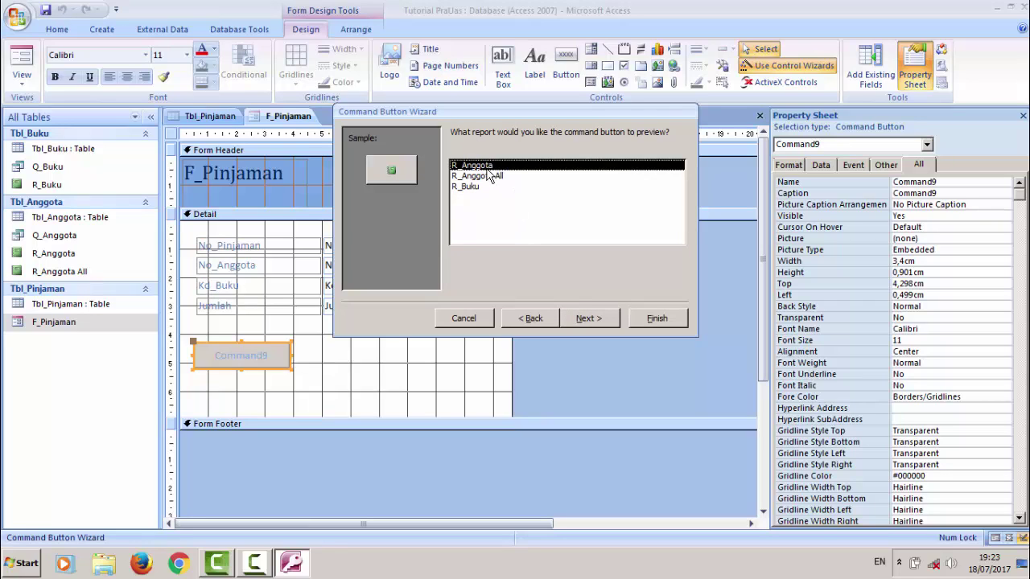
left_click(603, 320)
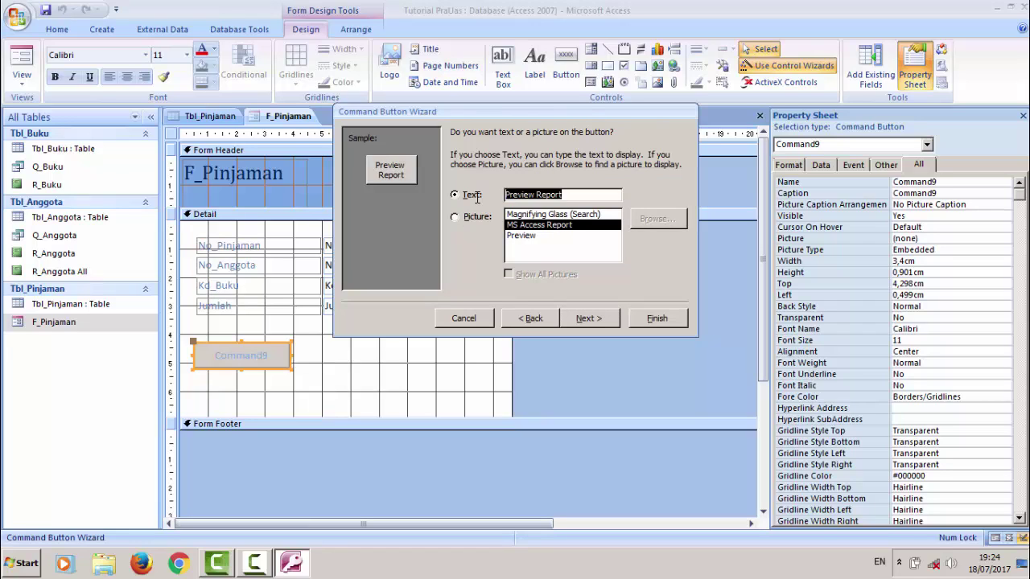
Caption the button Cari kode Buku, finish the wizard with the default name and move the button up closer to the Jumlah label
type("Cari ko")
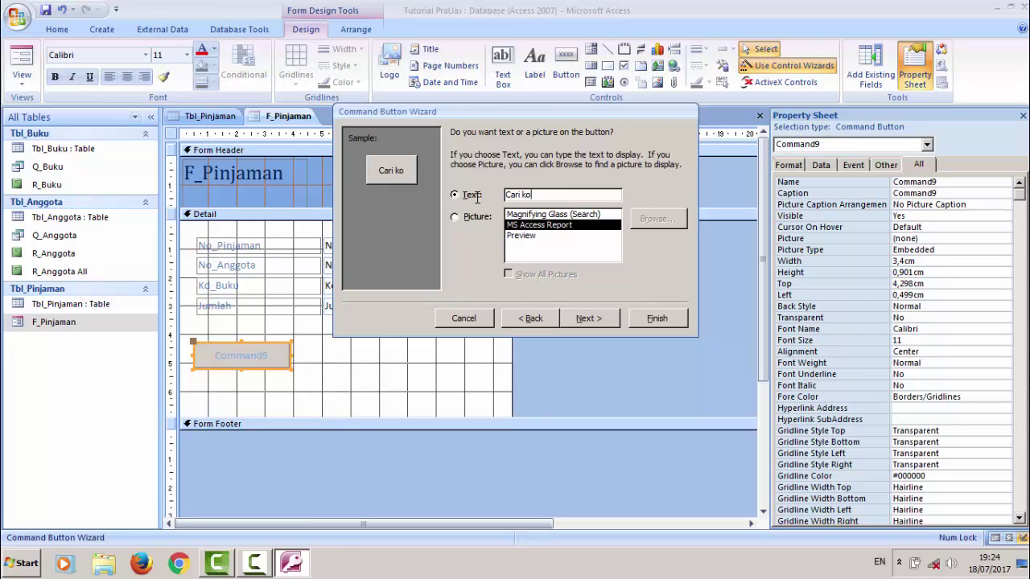
type("de Buku")
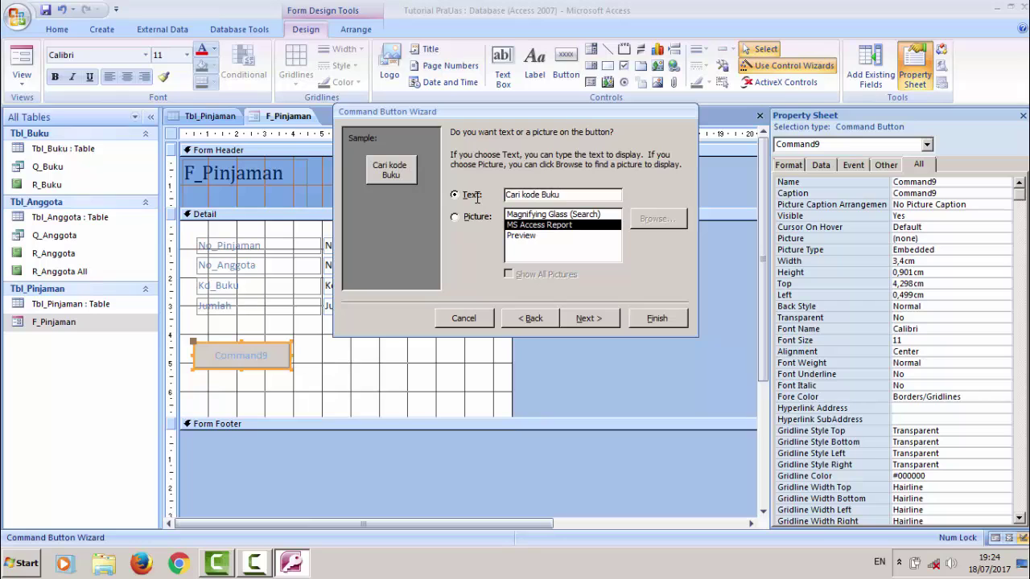
left_click(594, 318)
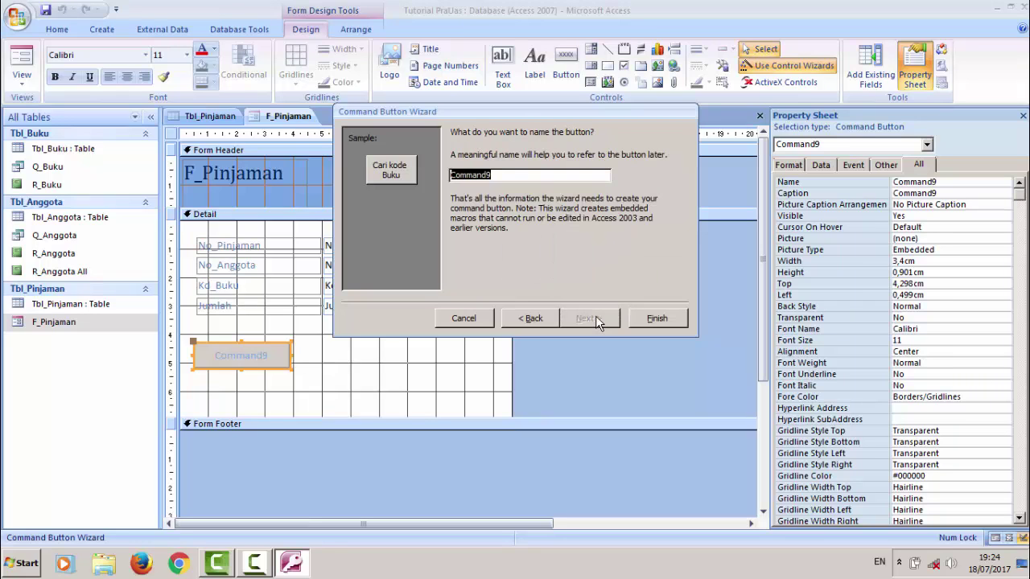
left_click(652, 321)
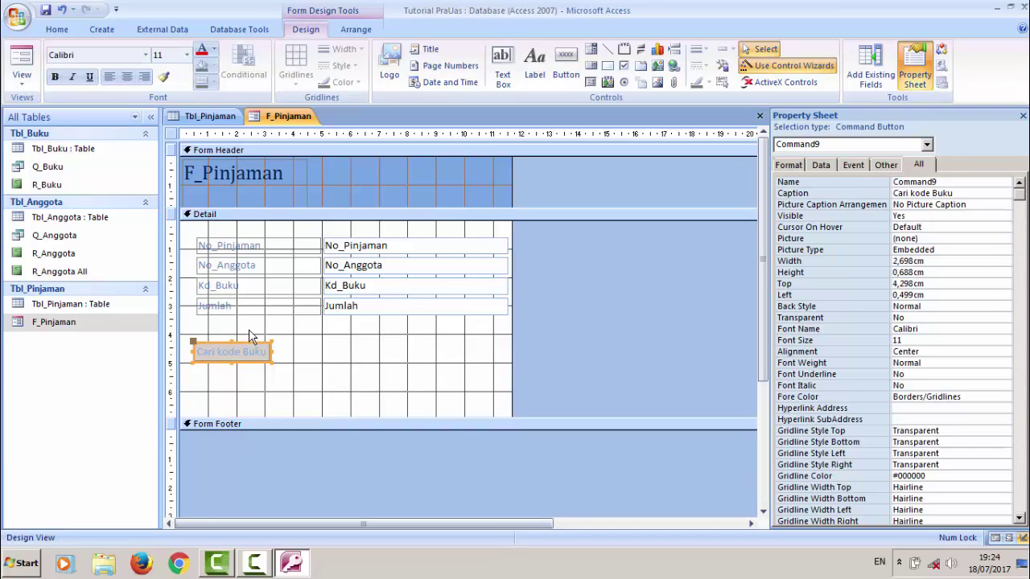
left_click_drag(256, 351, 253, 333)
left_click(259, 354)
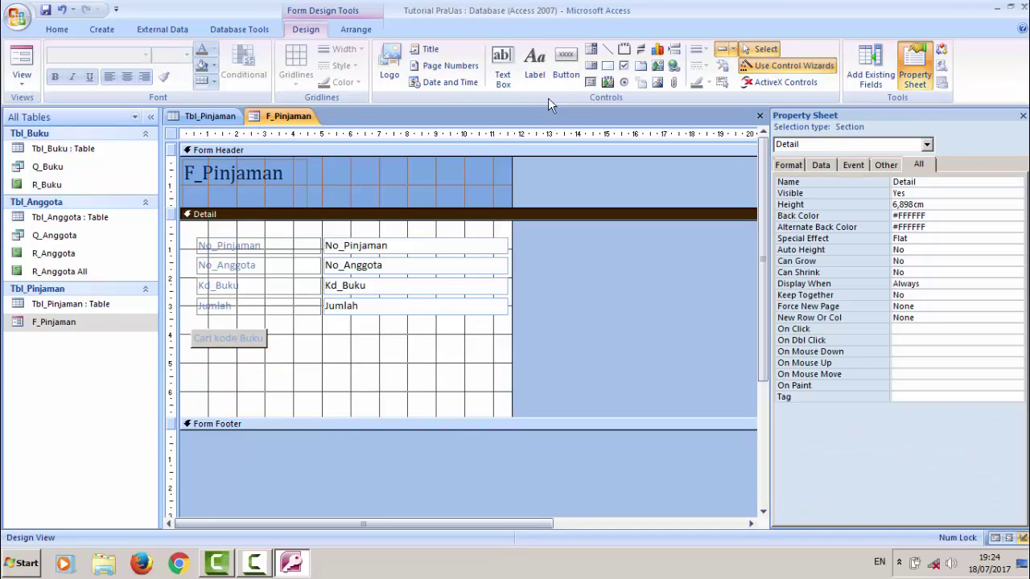
left_click(565, 65)
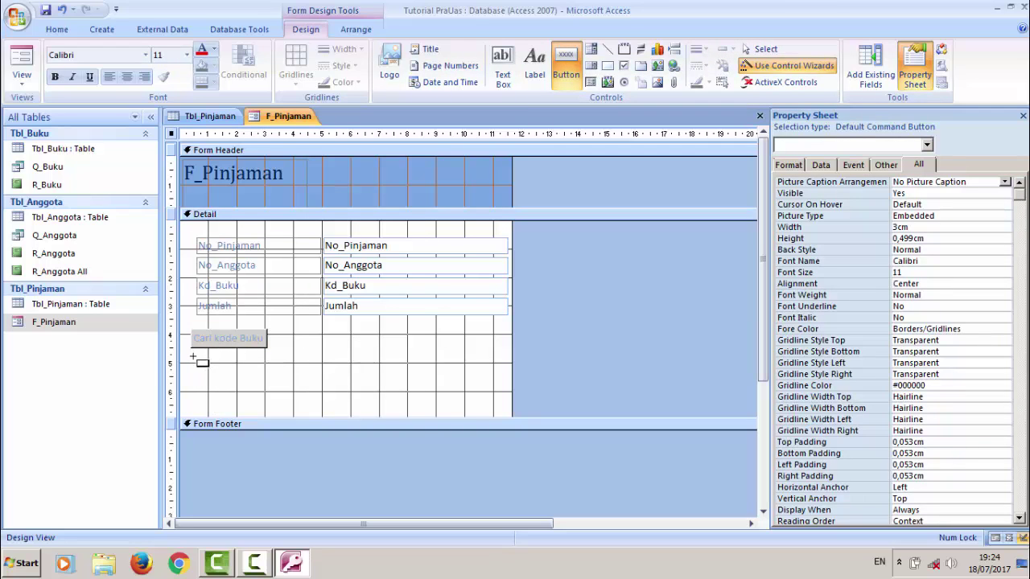
left_click_drag(193, 356, 269, 376)
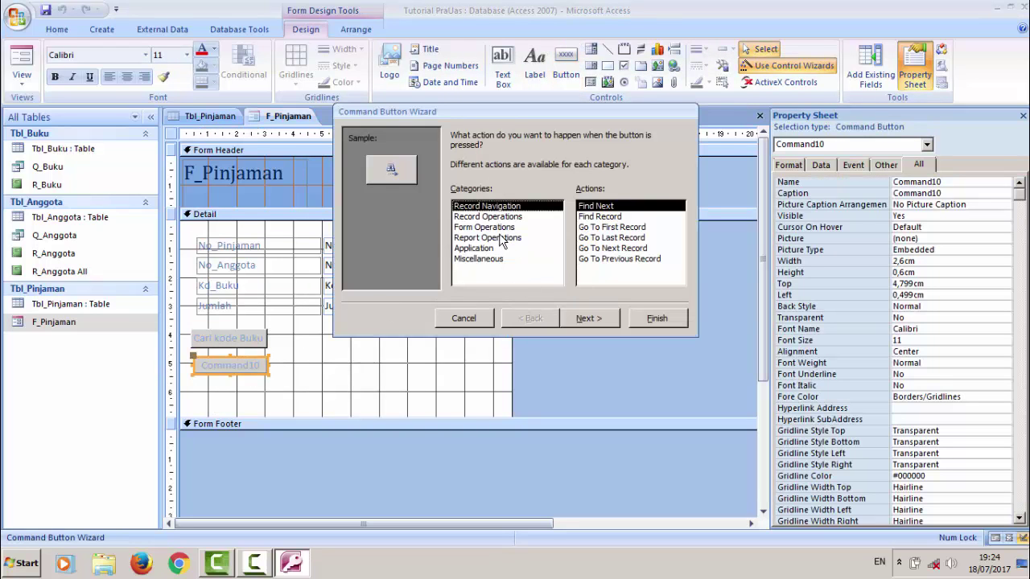
left_click(500, 239)
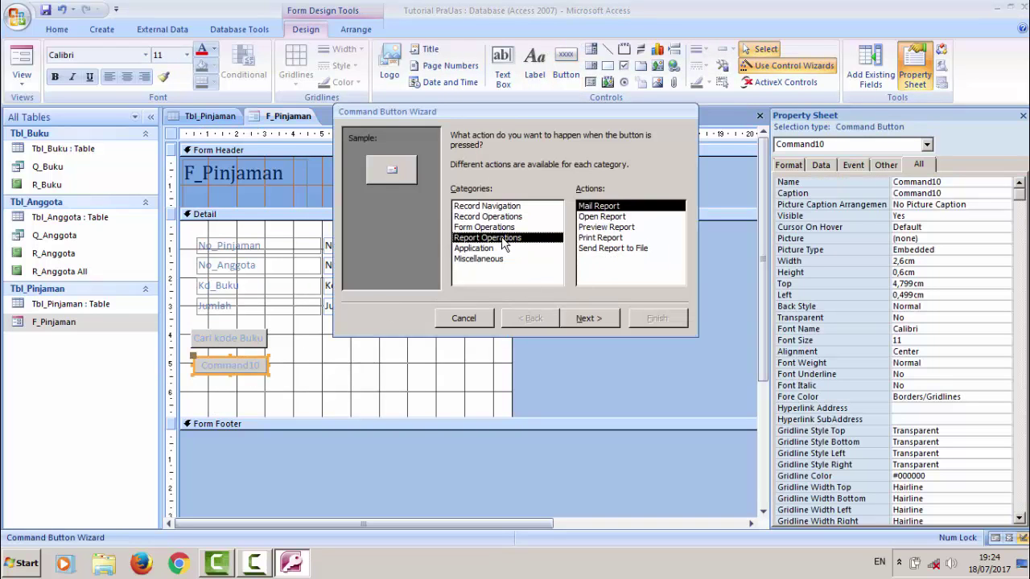
left_click(610, 227)
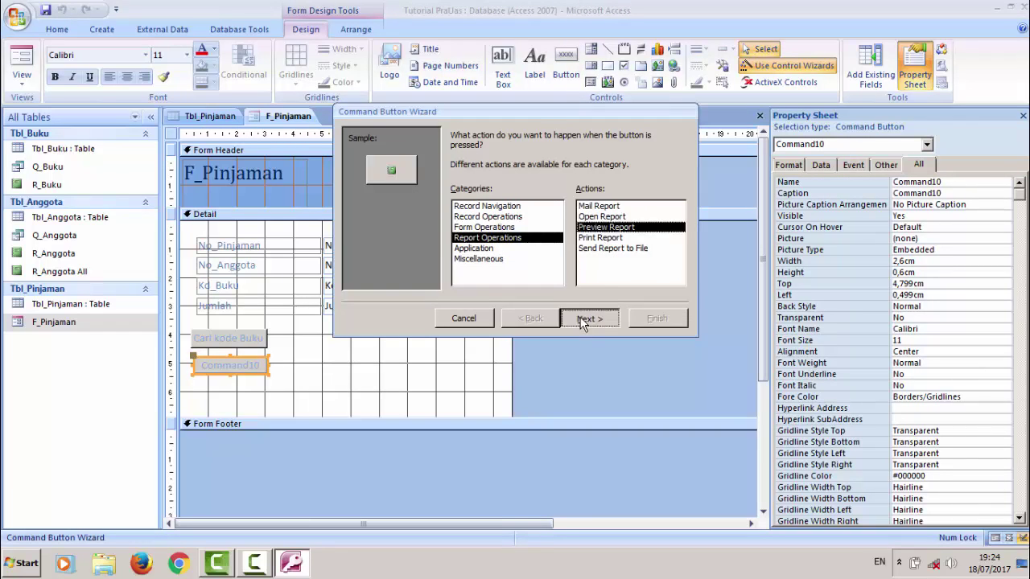
left_click(583, 320)
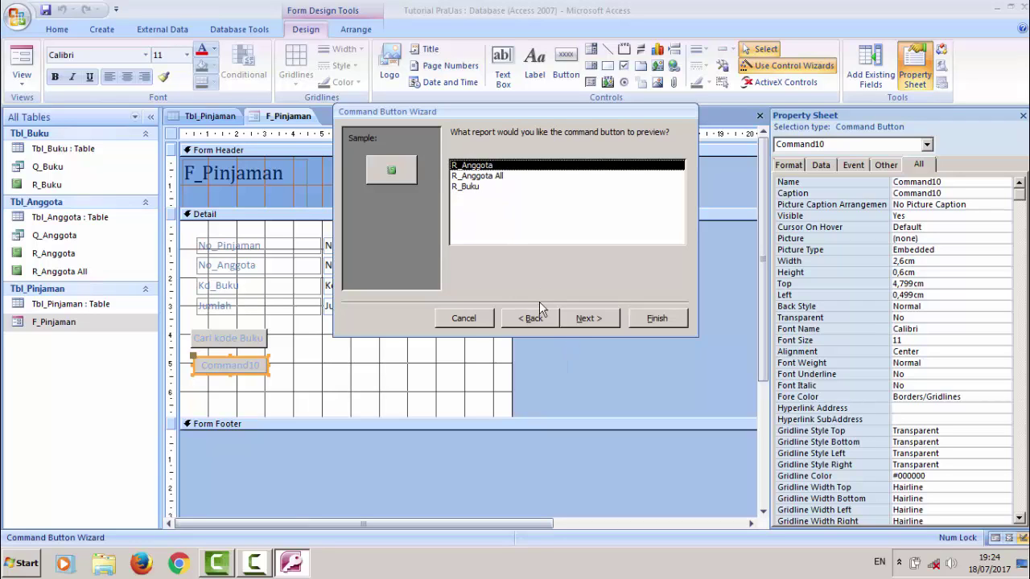
left_click(465, 320)
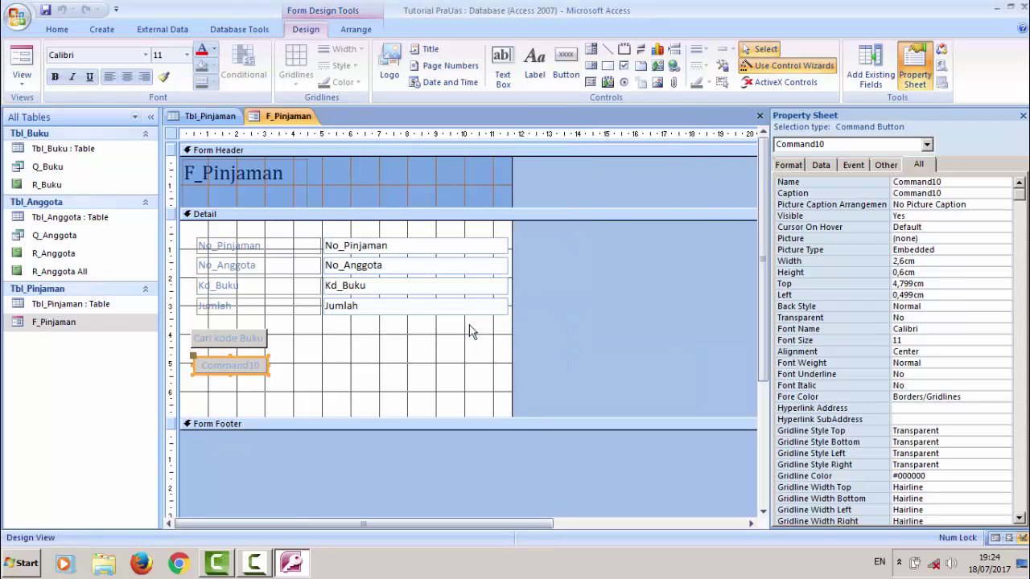
Delete the Cari kode Buku button and the unconfigured command button below it from the Detail section
left_click(237, 344)
key("Delete")
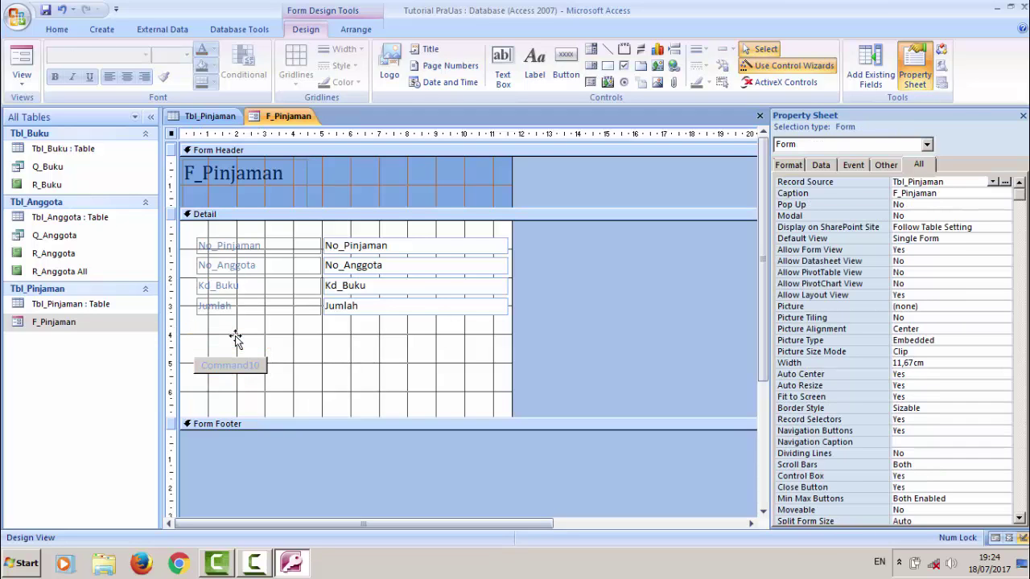
left_click(238, 375)
key("Delete")
Draw a command button about 3.1 by 0.9 cm below the Jumlah label and assign it the Preview Report action for R_Buku
left_click(566, 63)
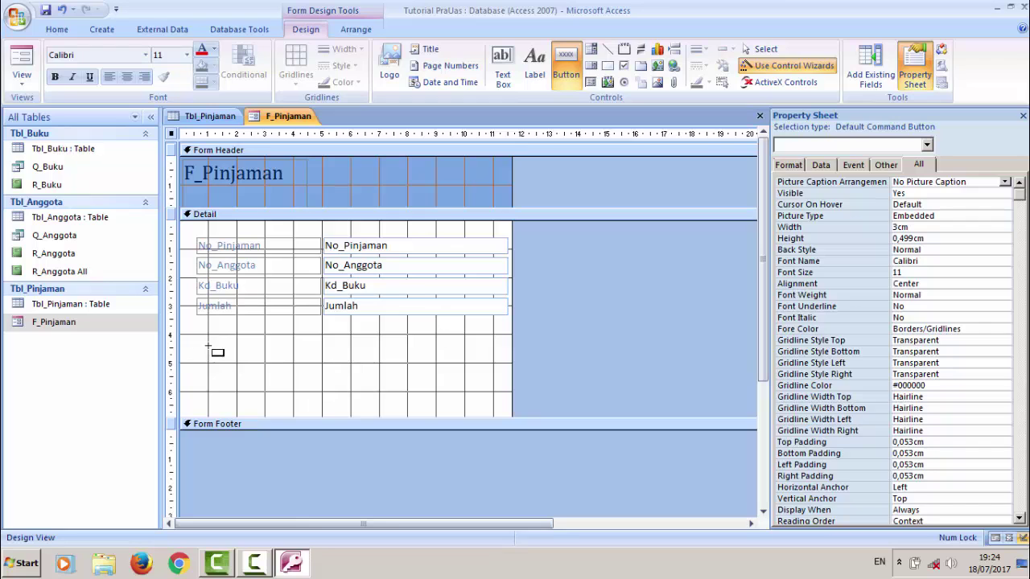
left_click_drag(207, 341, 298, 370)
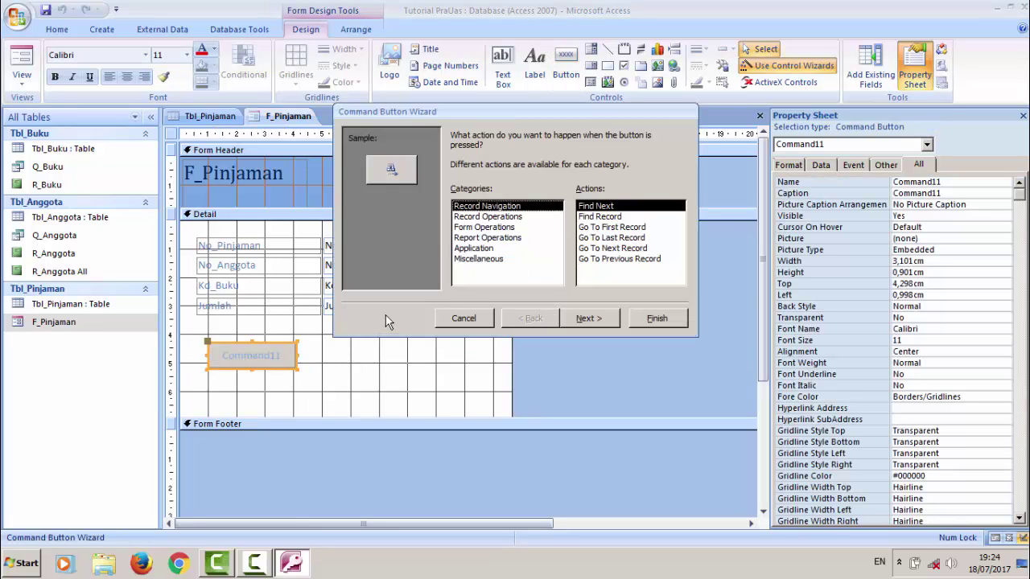
left_click(493, 239)
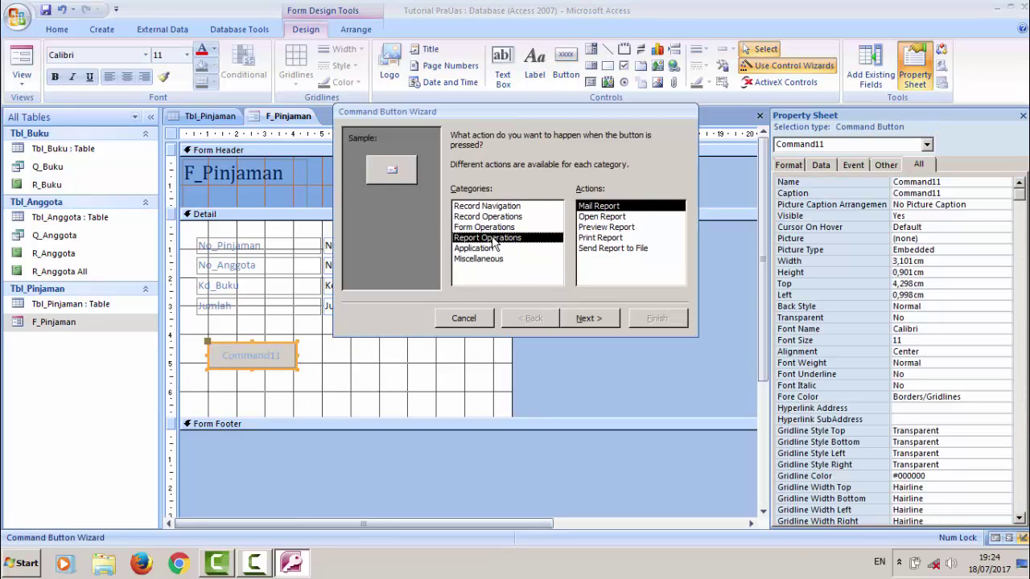
left_click(608, 227)
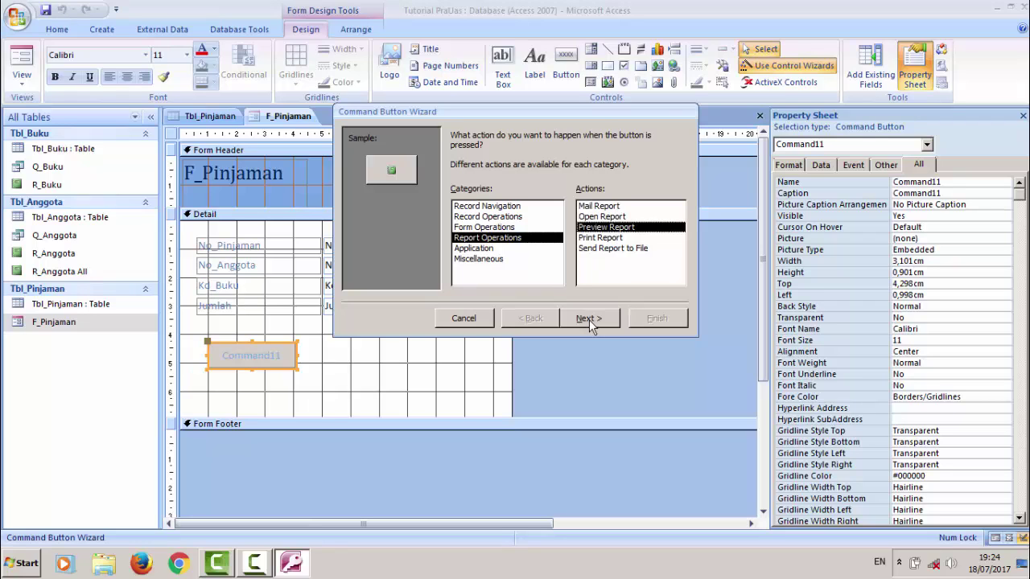
left_click(589, 320)
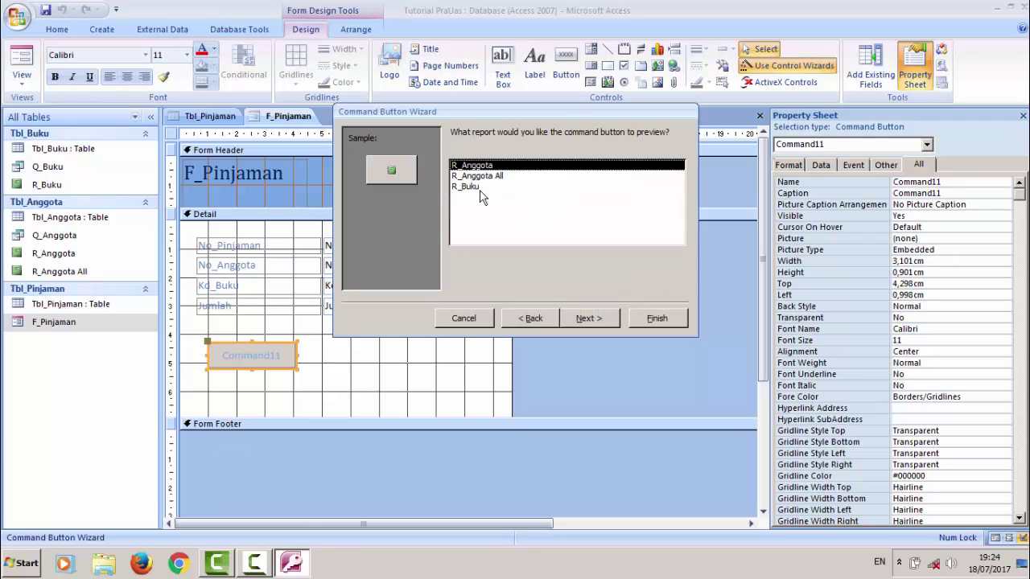
left_click(475, 188)
left_click(588, 320)
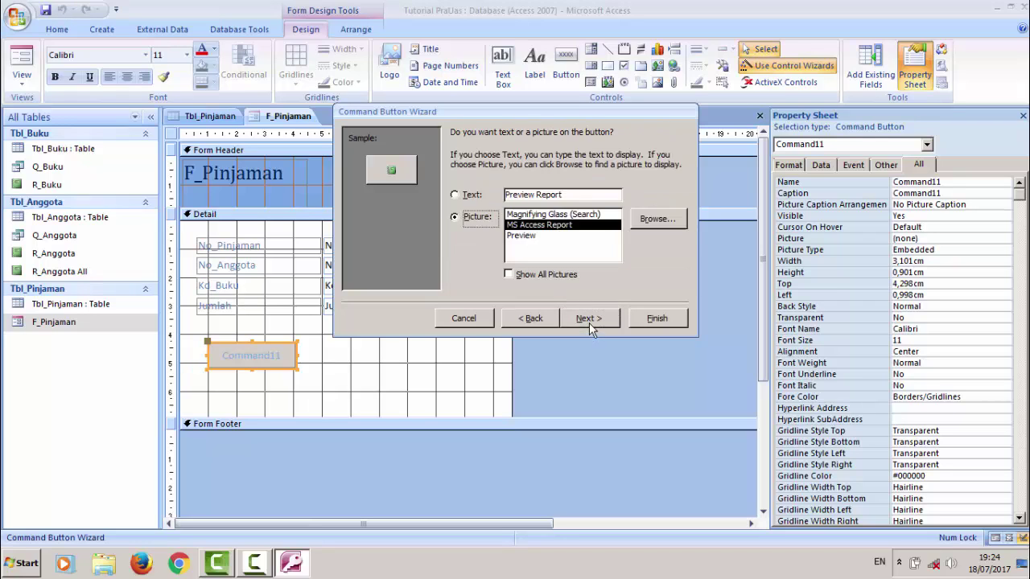
Give the button the text caption Cari Kode buku and finish the wizard with the default name
left_click_drag(568, 193, 476, 184)
left_click(475, 183)
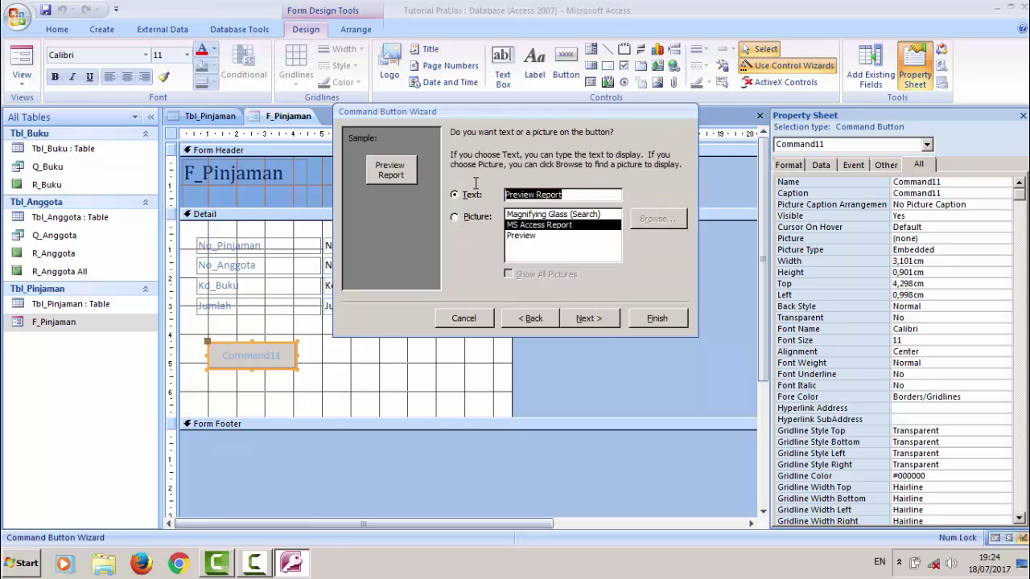
type("Cari ")
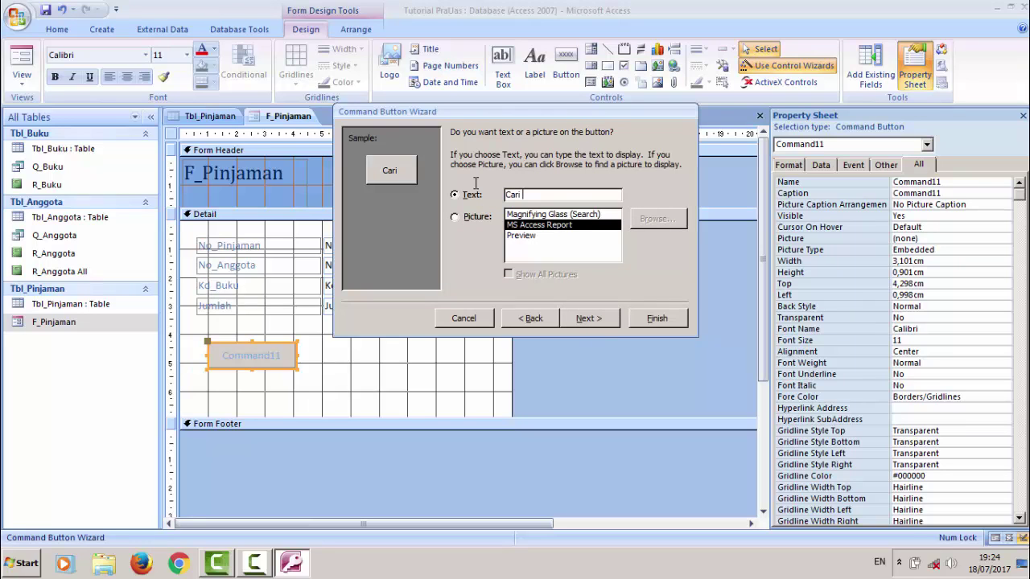
type("Kode buku")
left_click(587, 318)
left_click(656, 319)
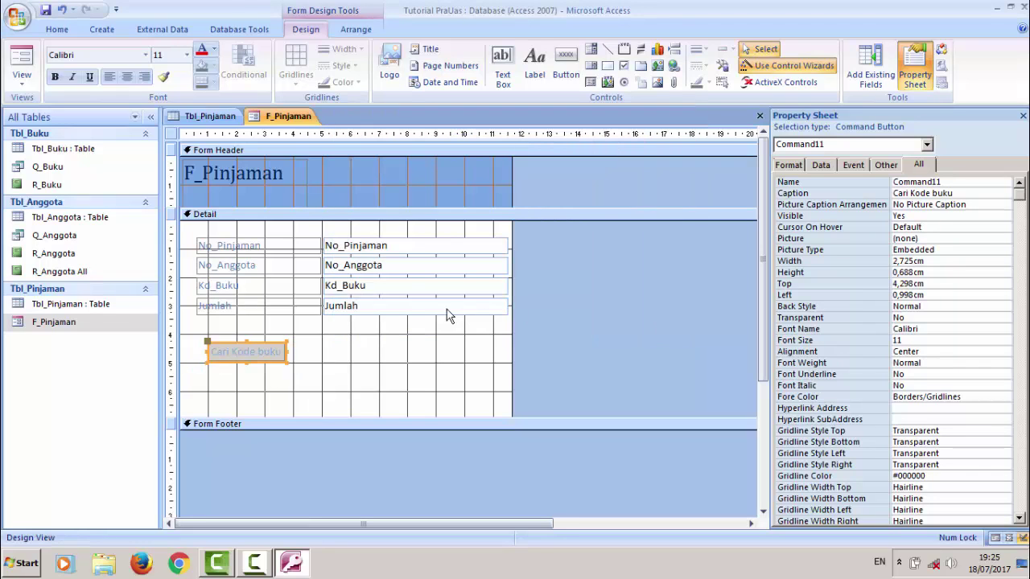
Widen the Cari Kode buku button to about 3.4 cm and move it up slightly toward the Jumlah label
left_click_drag(289, 354, 306, 354)
left_click(280, 352)
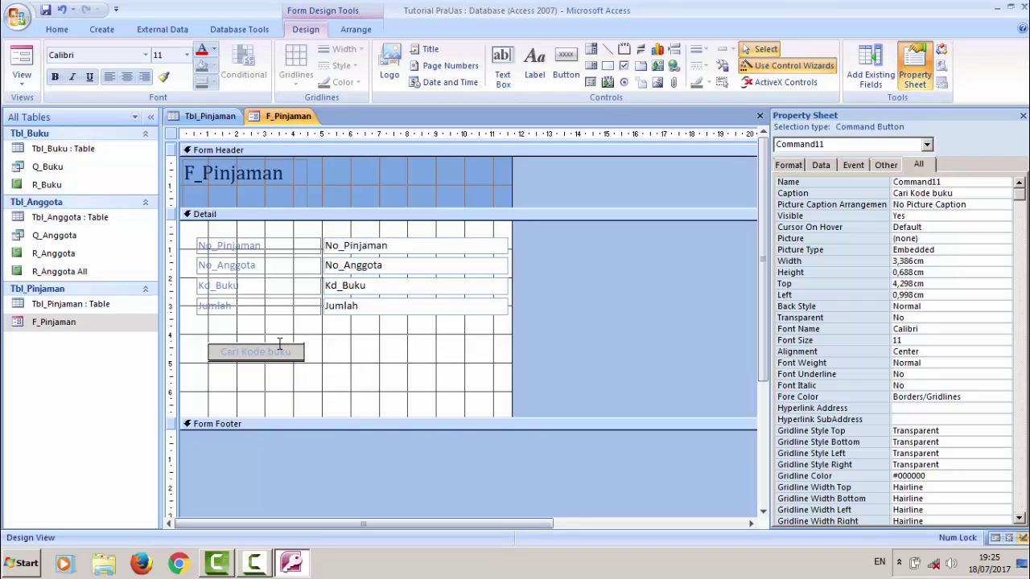
left_click(345, 345)
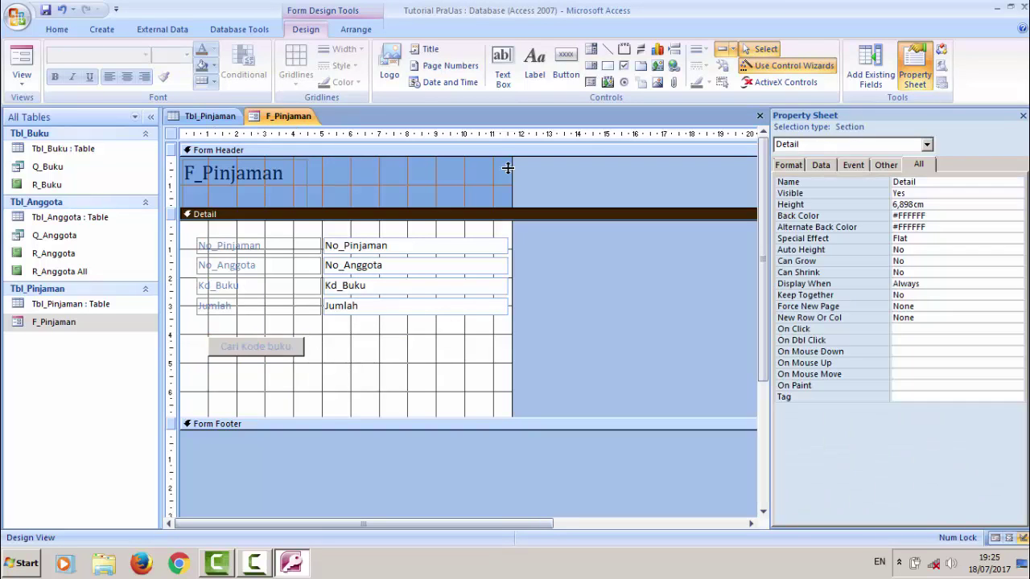
Draw a command button about 3.3 by 0.7 cm below Cari Kode buku and assign it the Preview Report action for R_Anggota
left_click(566, 61)
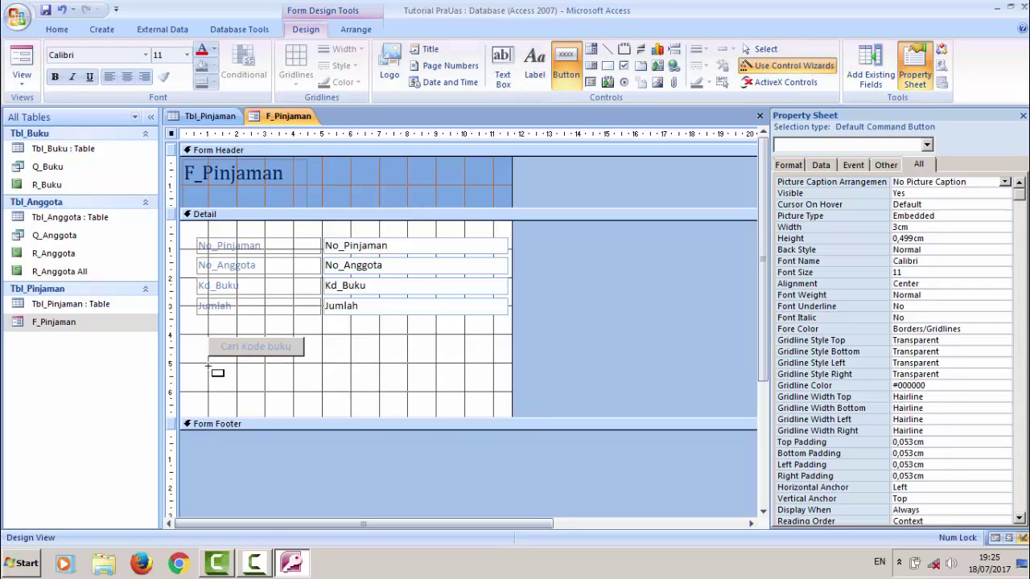
mouse_move(211, 366)
left_mouse_down()
mouse_move(316, 394)
mouse_move(306, 384)
left_mouse_up()
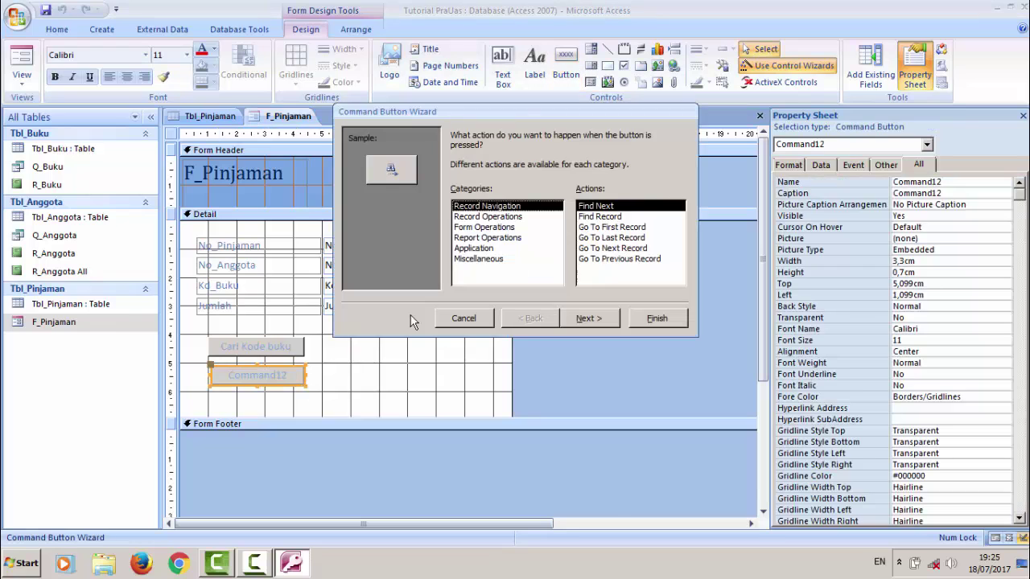
left_click(501, 239)
left_click(594, 228)
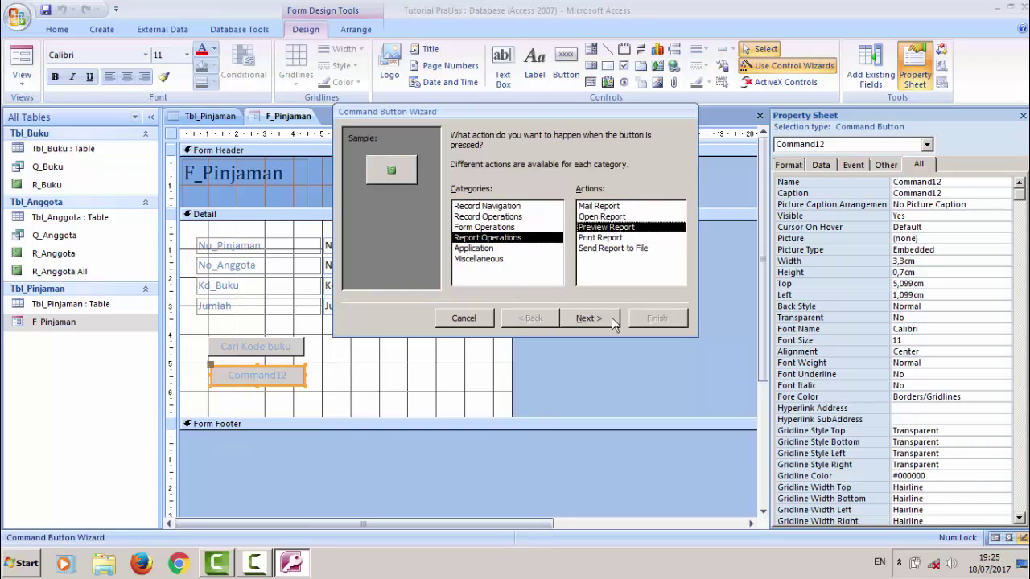
left_click(612, 320)
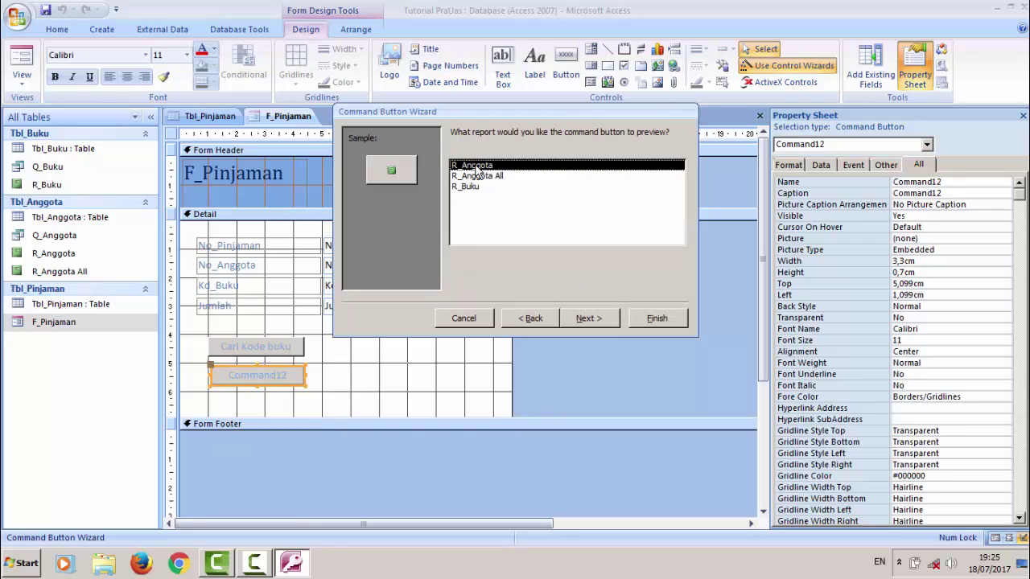
left_click(597, 321)
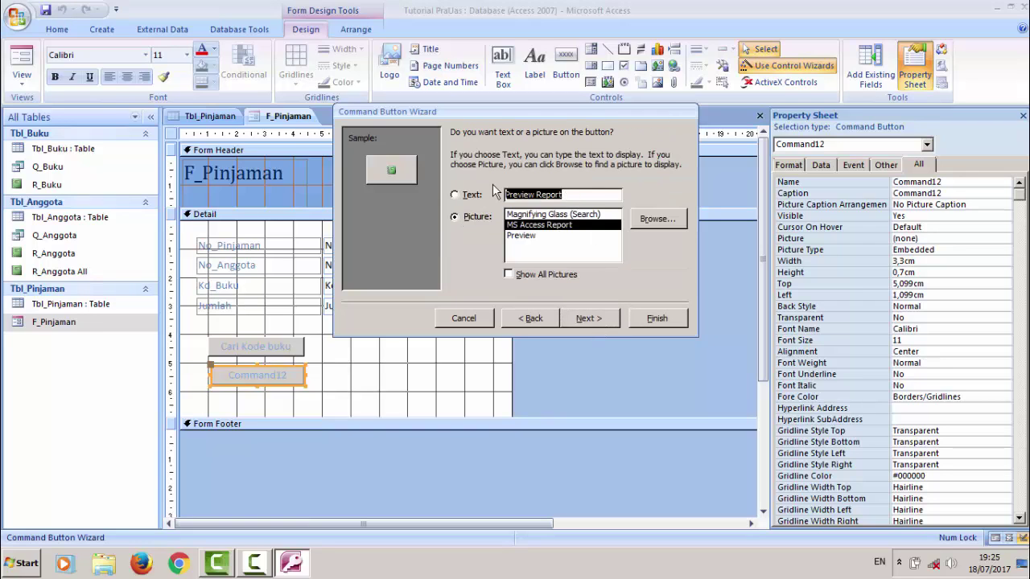
Give the second button the text caption Cari Alamat Anggota and finish the wizard with the default name
type("Cari Alamat Anggota")
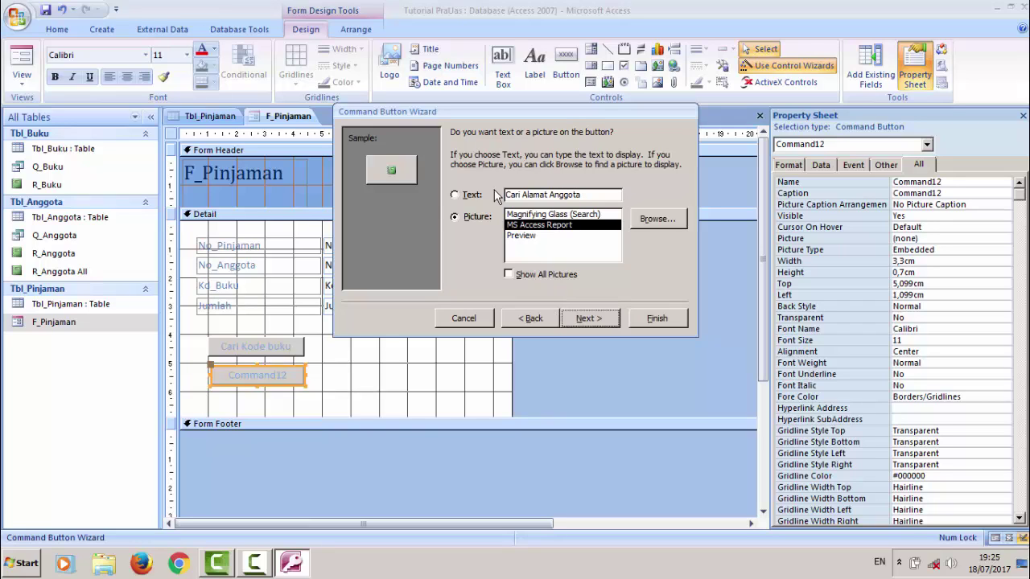
left_click(474, 199)
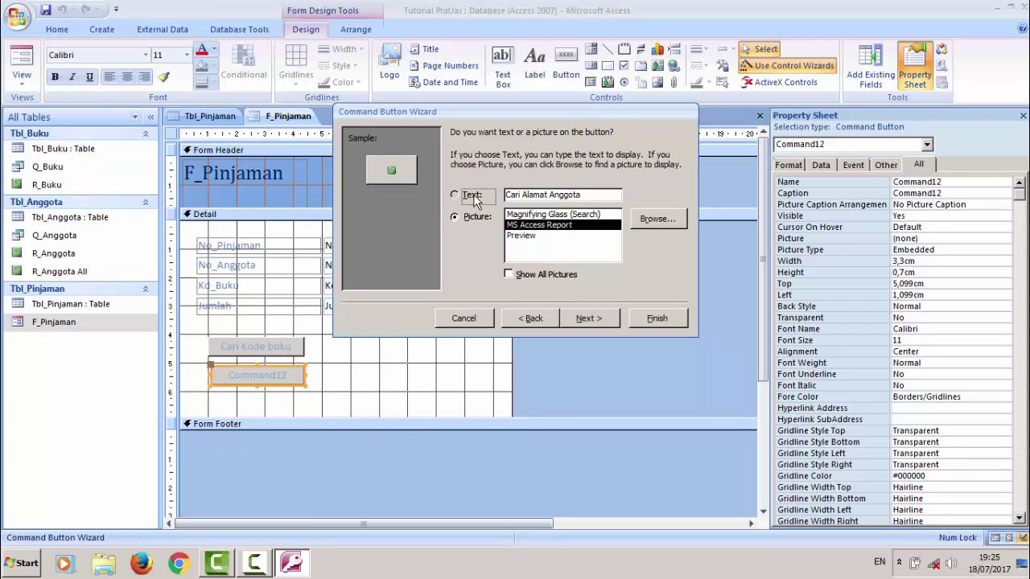
left_click(605, 320)
left_click(657, 319)
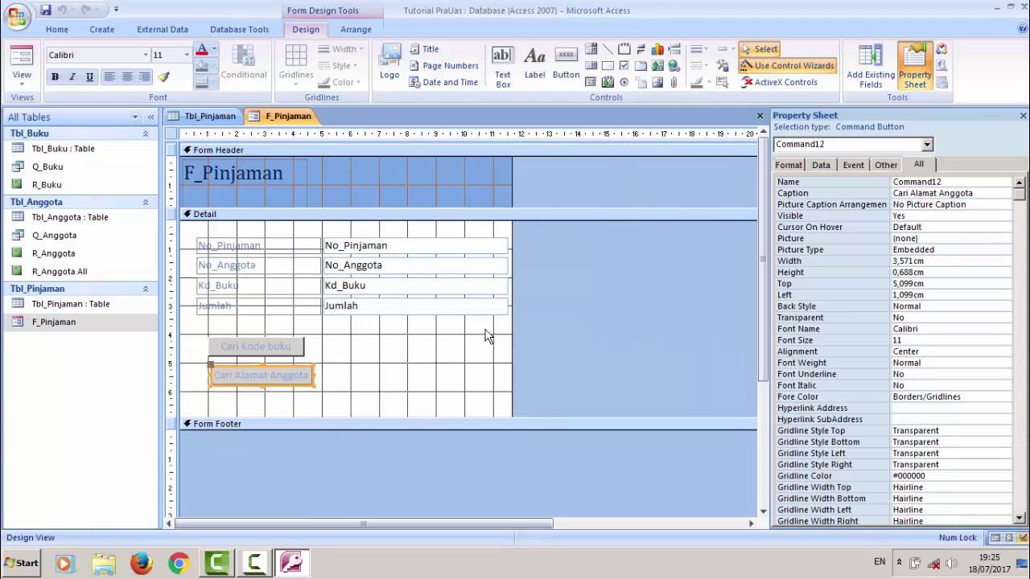
Move the Cari Alamat Anggota button up closer to Cari Kode buku and line up their left edges
left_click(297, 371)
key("Up")
key("Up")
left_click_drag(329, 378, 302, 296)
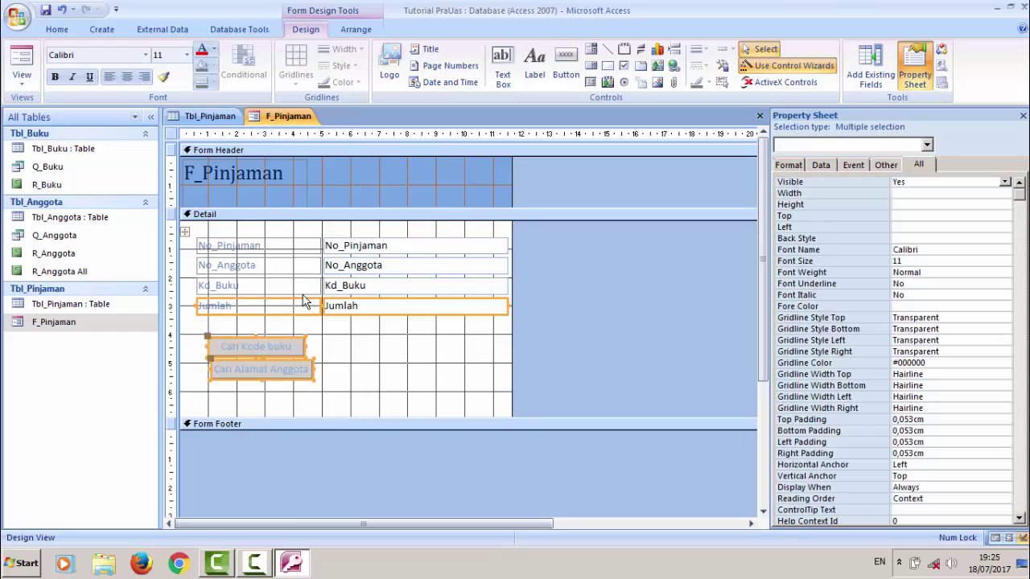
left_click(290, 385)
left_click(288, 374)
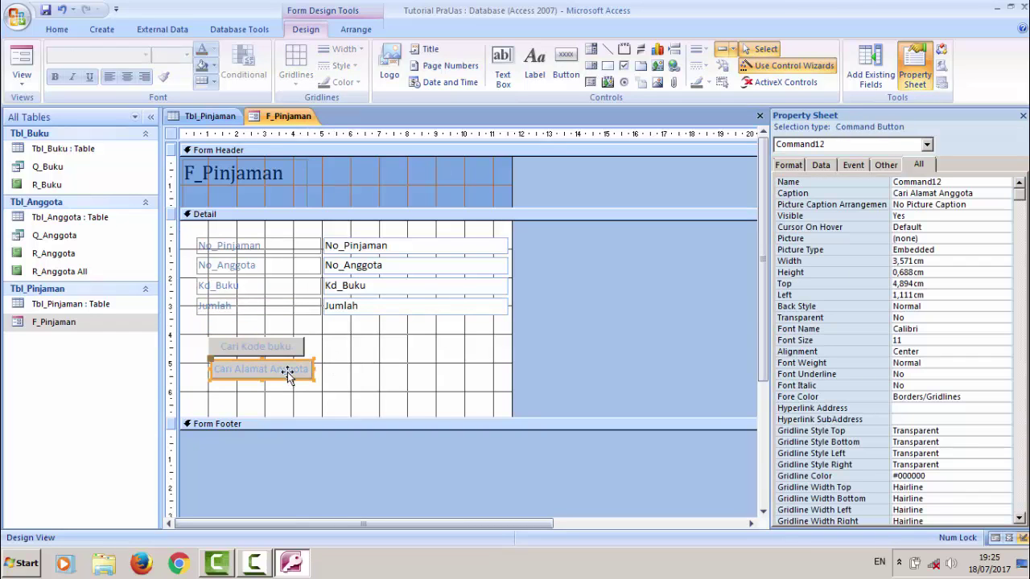
left_click(325, 387)
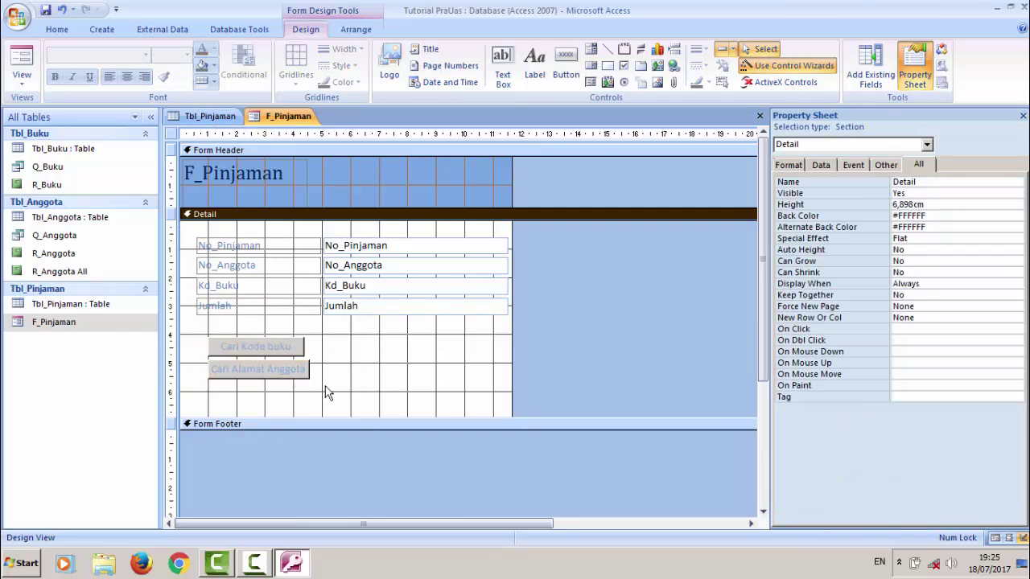
Draw a command button about 3.5 by 0.5 cm below Cari Alamat Anggota and assign it the Preview Report action for R_Anggota All
left_click(566, 67)
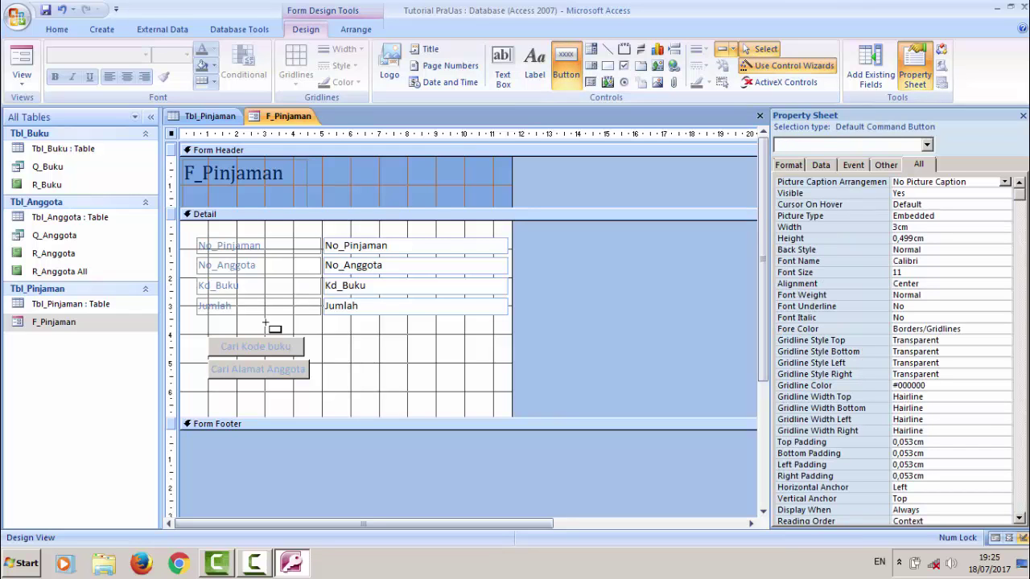
left_click_drag(208, 384, 308, 404)
left_click(487, 238)
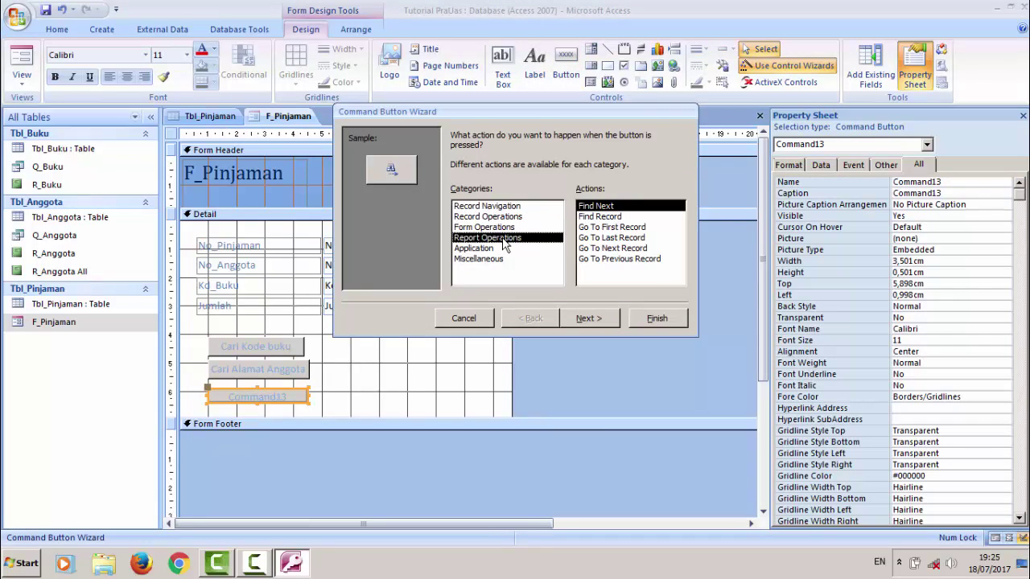
left_click(598, 228)
left_click(586, 320)
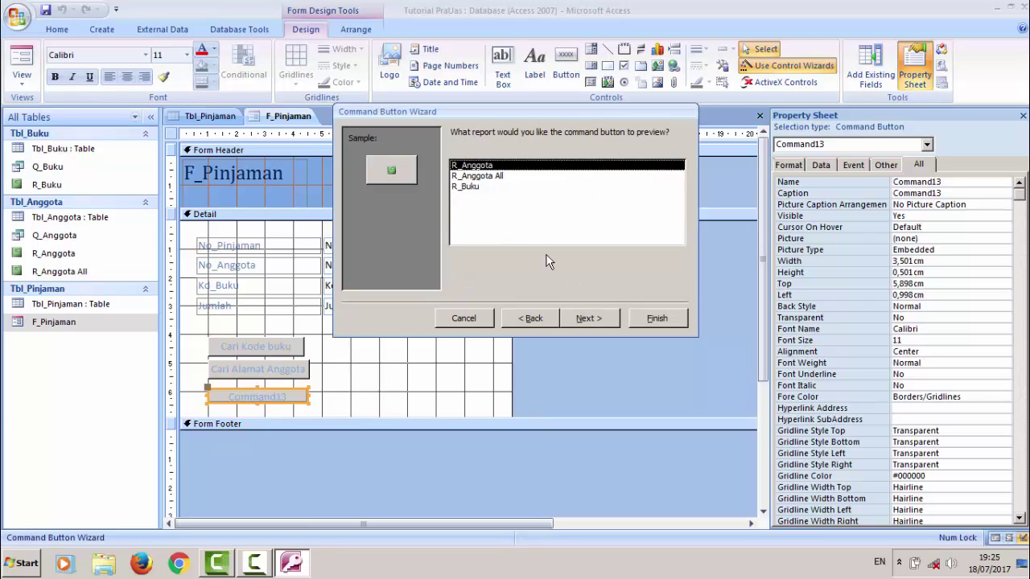
left_click(482, 180)
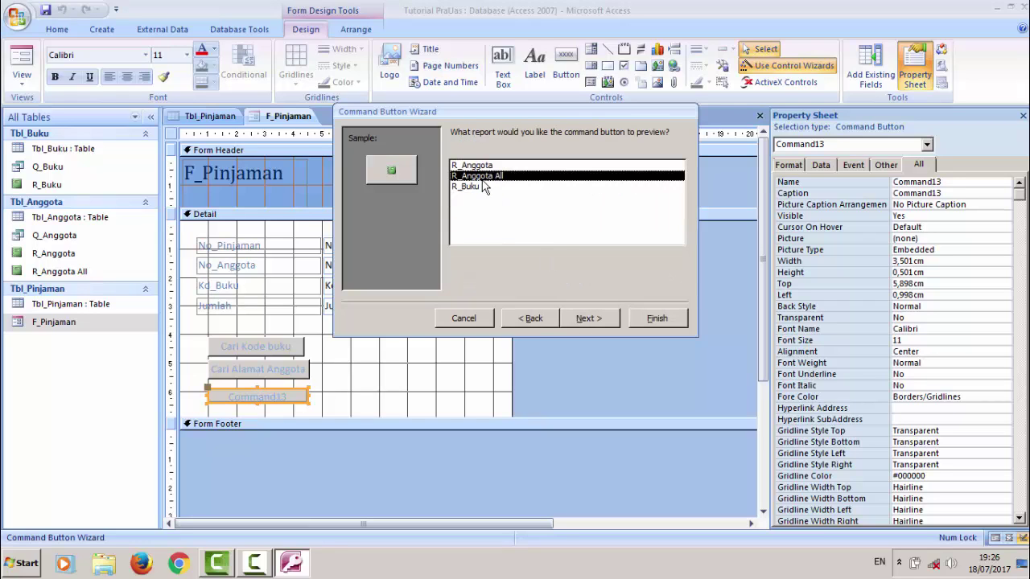
left_click(596, 318)
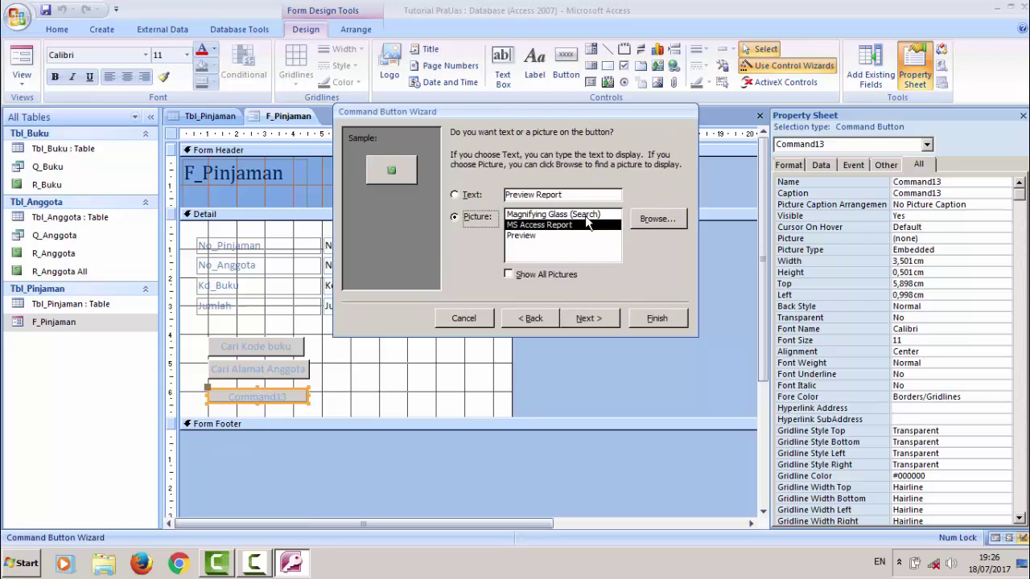
Caption the third button Tampilkan Anggota, finish the wizard with the default name and move the button up closer to Cari Alamat Anggota
left_click(467, 196)
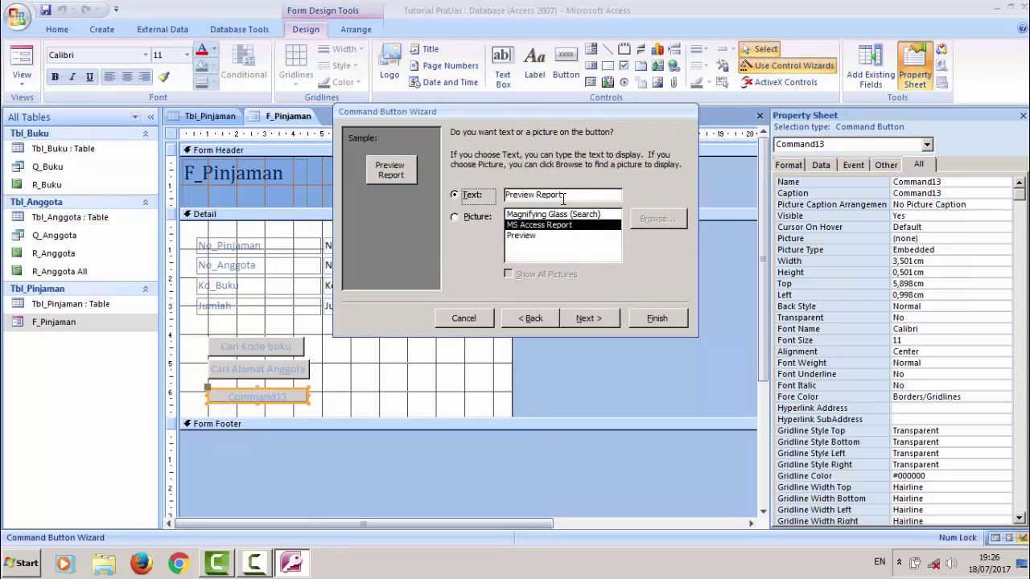
left_click(457, 197)
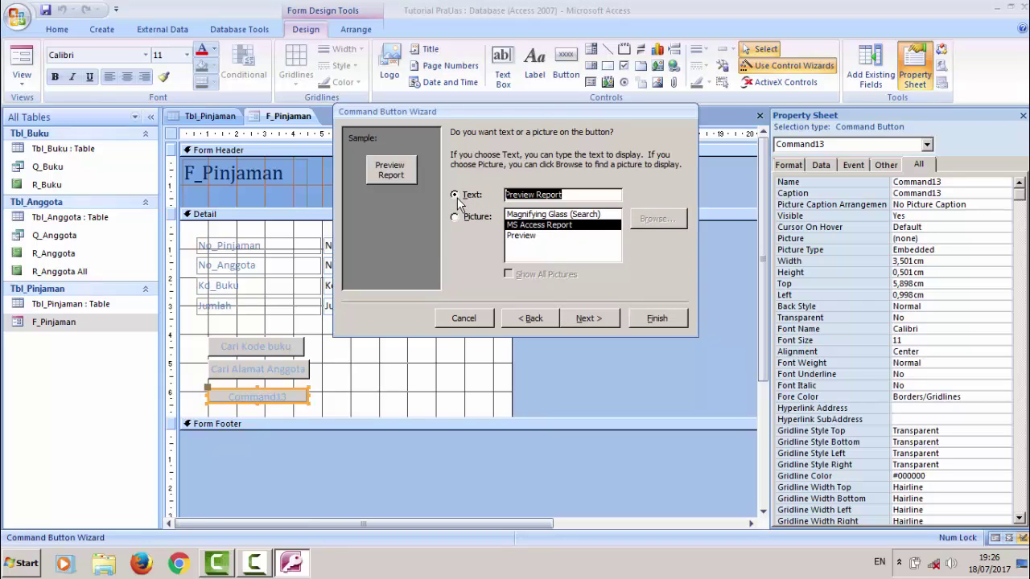
type("C")
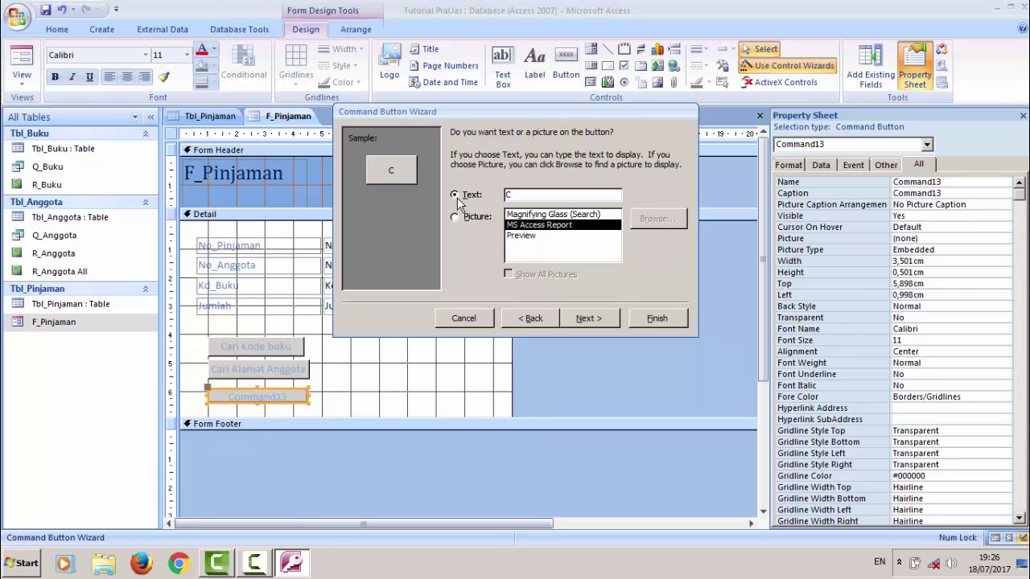
key("BackSpace")
type("Tampilkan ang")
key("BackSpace")
key("BackSpace")
key("BackSpace")
type("an")
key("BackSpace")
key("BackSpace")
type("Anggota")
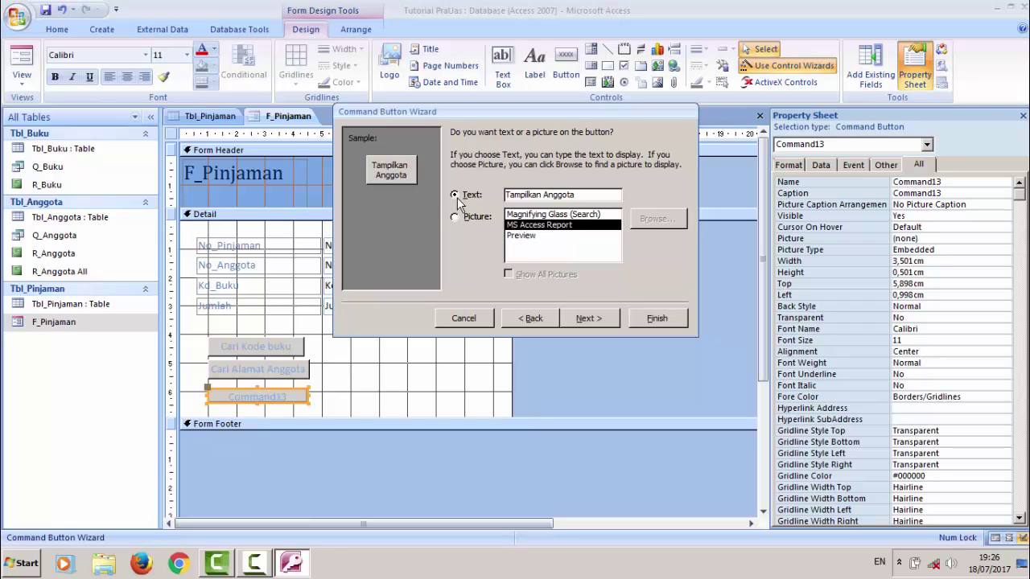
left_click(593, 317)
left_click(656, 319)
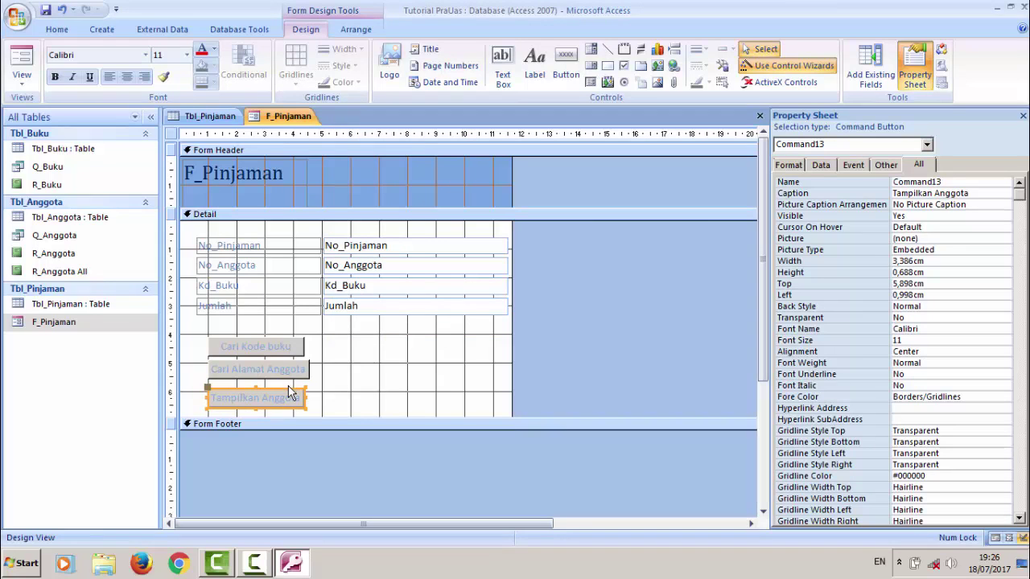
key("Up")
key("Up")
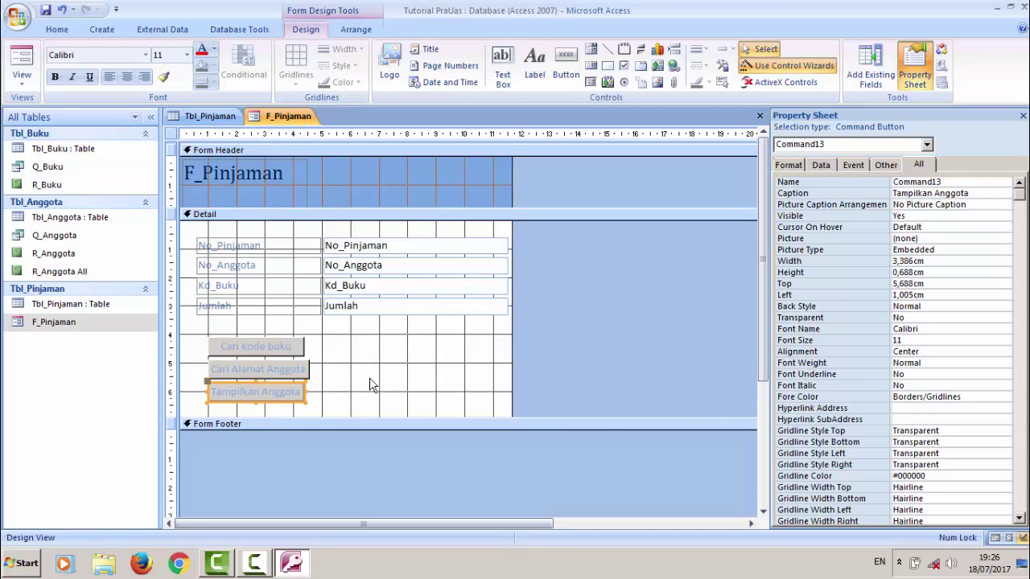
Replace the form header title with Form Peminjaman Pra UAS
left_click(223, 165)
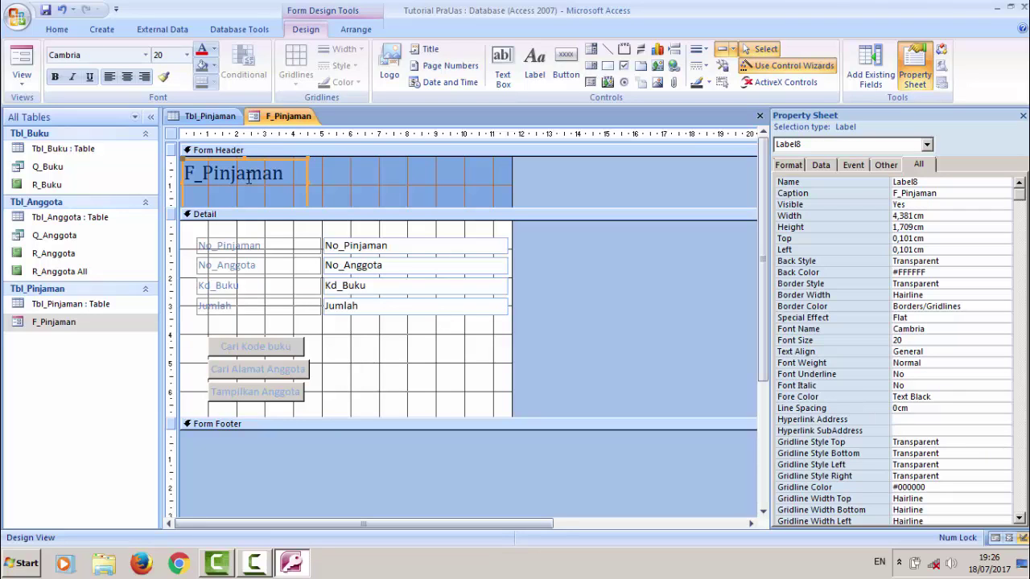
left_click(249, 178)
key("shift+Home")
type("Form")
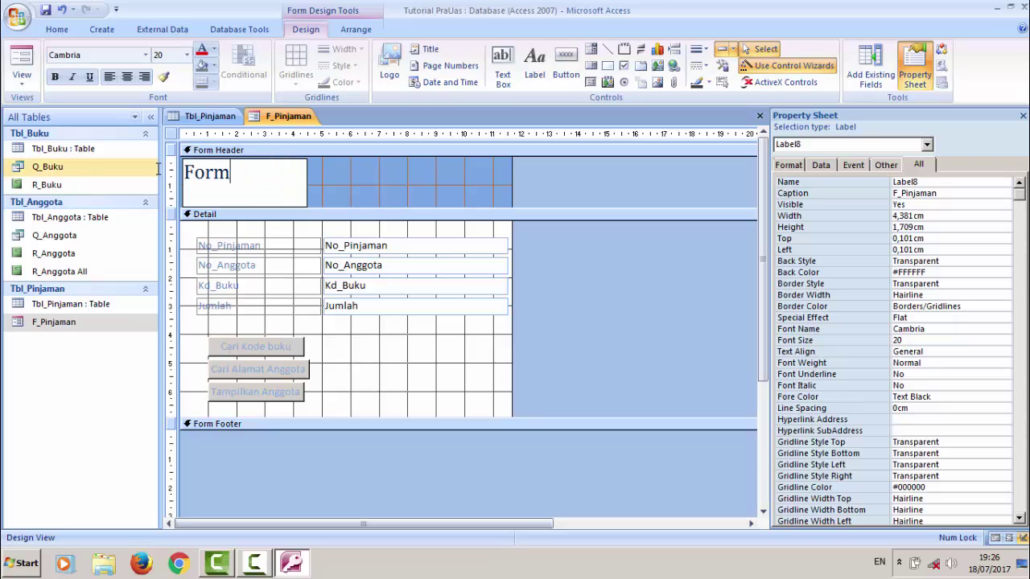
type(" P")
key("BackSpace")
type("Peminjaman P")
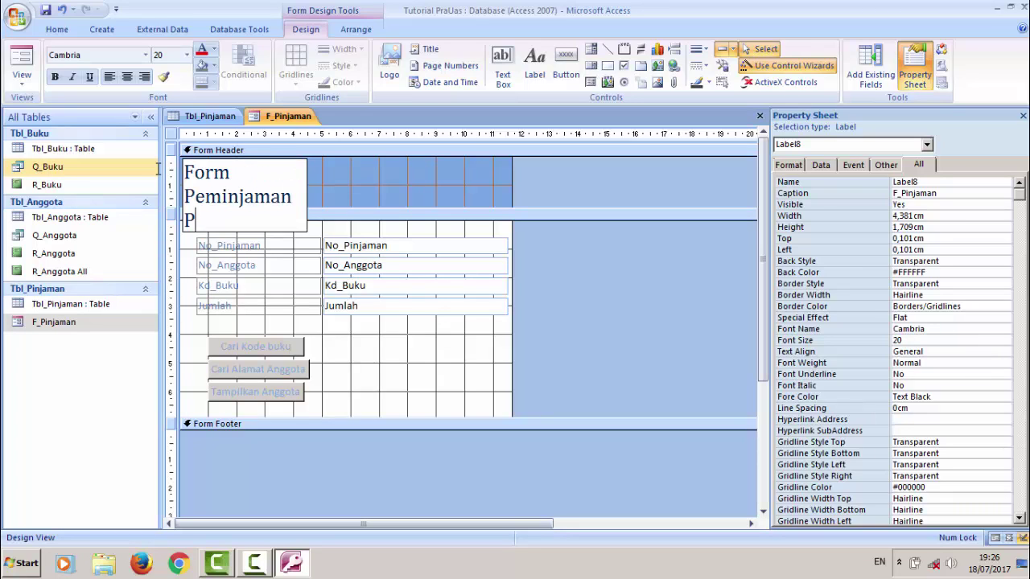
type("ra UAS")
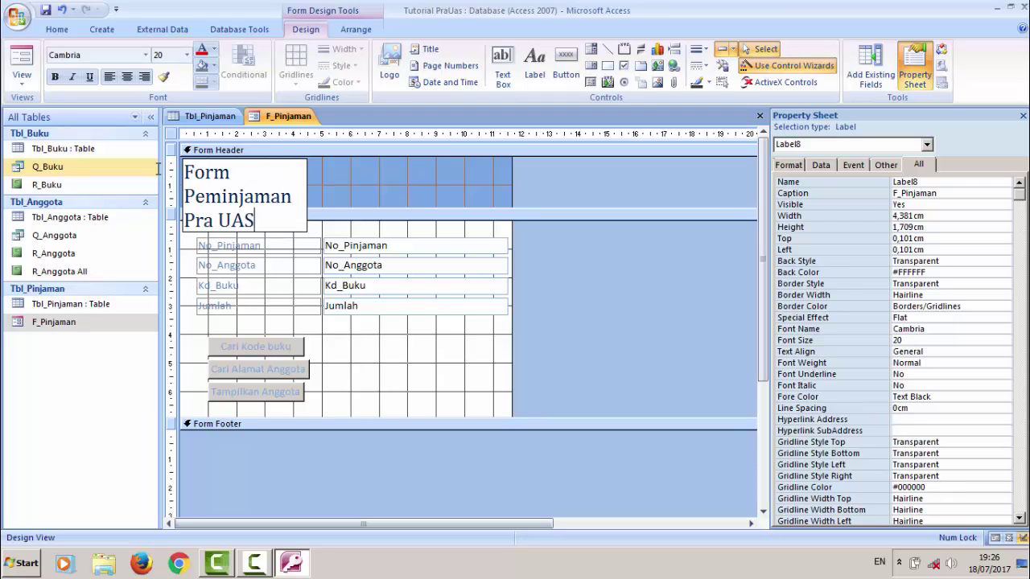
Widen the header title label to about 6.8 cm
left_click(313, 196)
left_click(309, 195)
left_click_drag(310, 195, 375, 204)
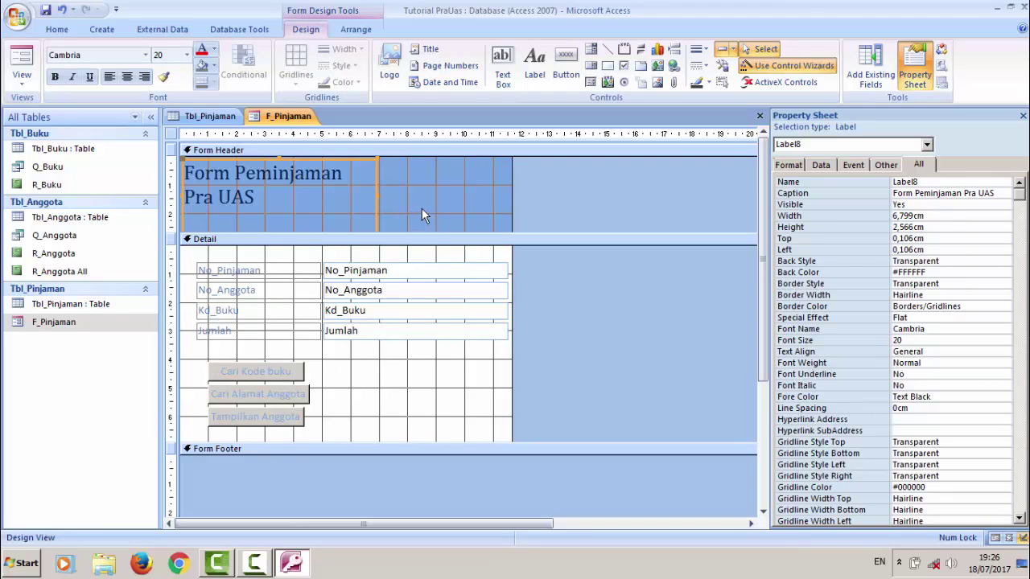
Move the title label to the header's upper edge, shorten it to about 2 cm and fit the header height to about 2.2 cm
left_click_drag(431, 230, 429, 271)
left_click_drag(279, 236, 279, 229)
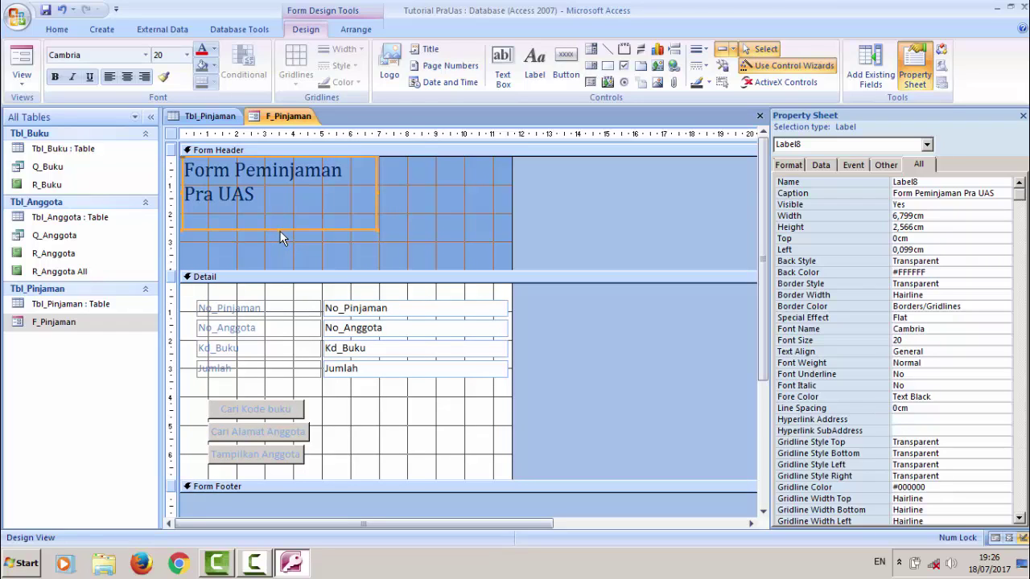
left_click(280, 230)
left_click_drag(274, 211, 274, 215)
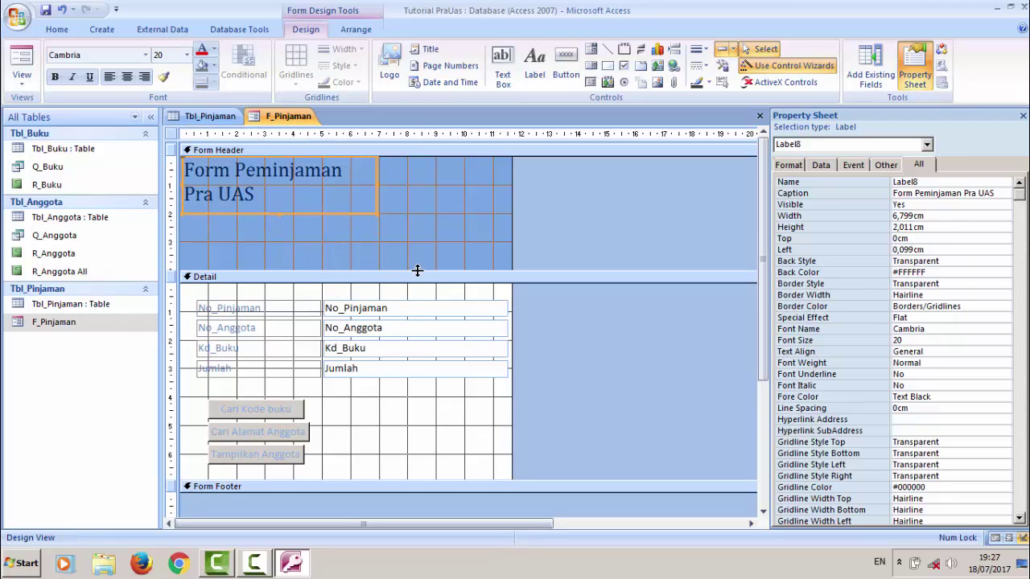
left_click_drag(416, 270, 421, 216)
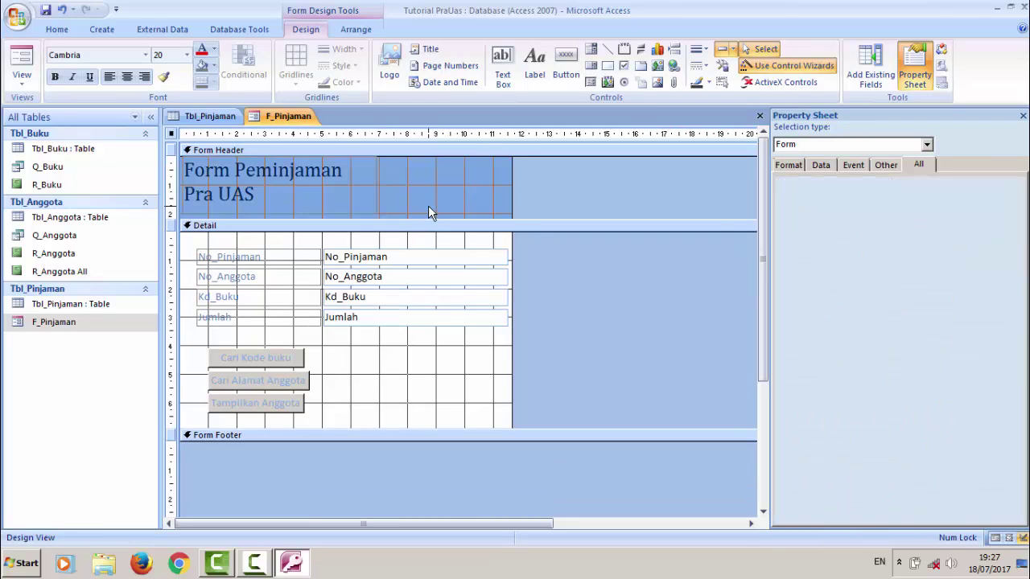
Switch the F_Pinjaman form from design to Form View
right_click(276, 113)
key("Escape")
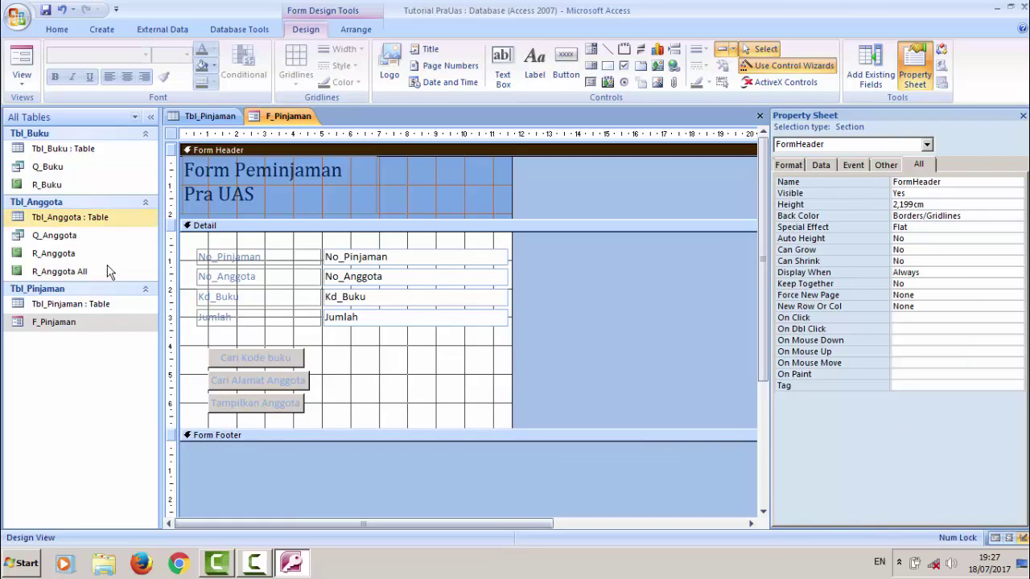
right_click(284, 117)
left_click(322, 179)
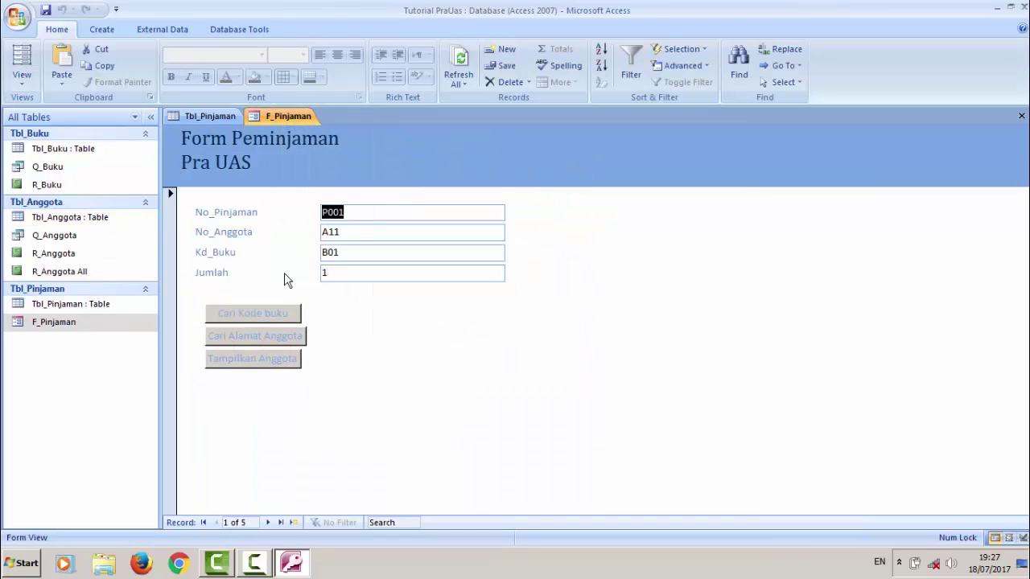
Test the Cari Kode buku button with book code B02, examine the R_Buku report up close and close the preview
left_click(274, 319)
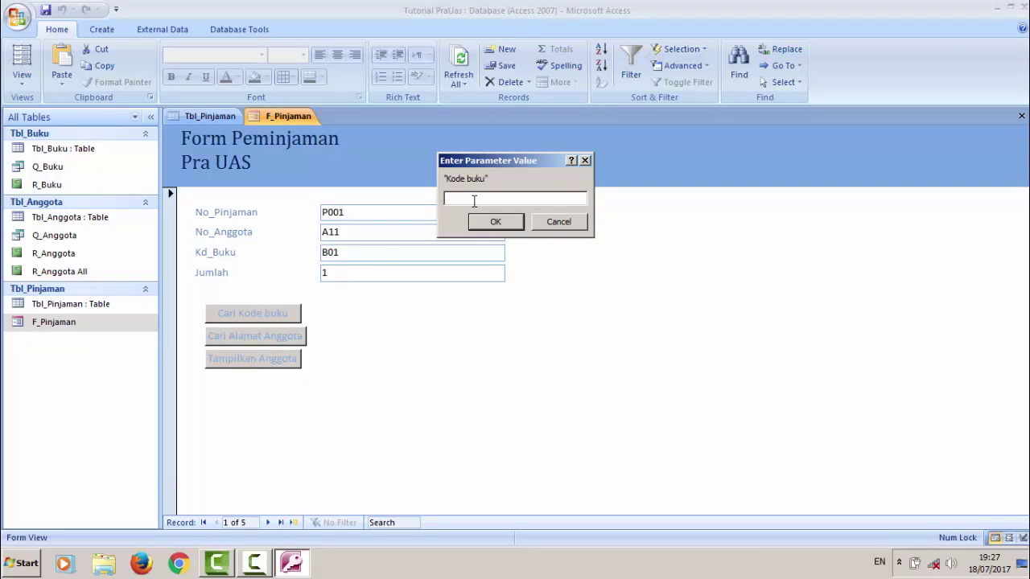
type("B02")
key("Return")
left_click(501, 174)
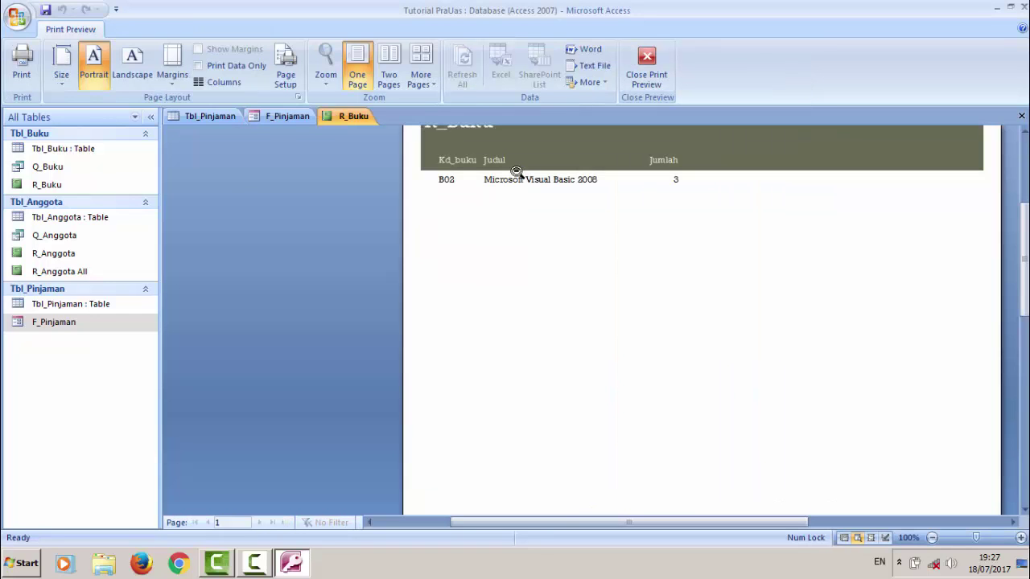
left_click_drag(1023, 242, 1023, 185)
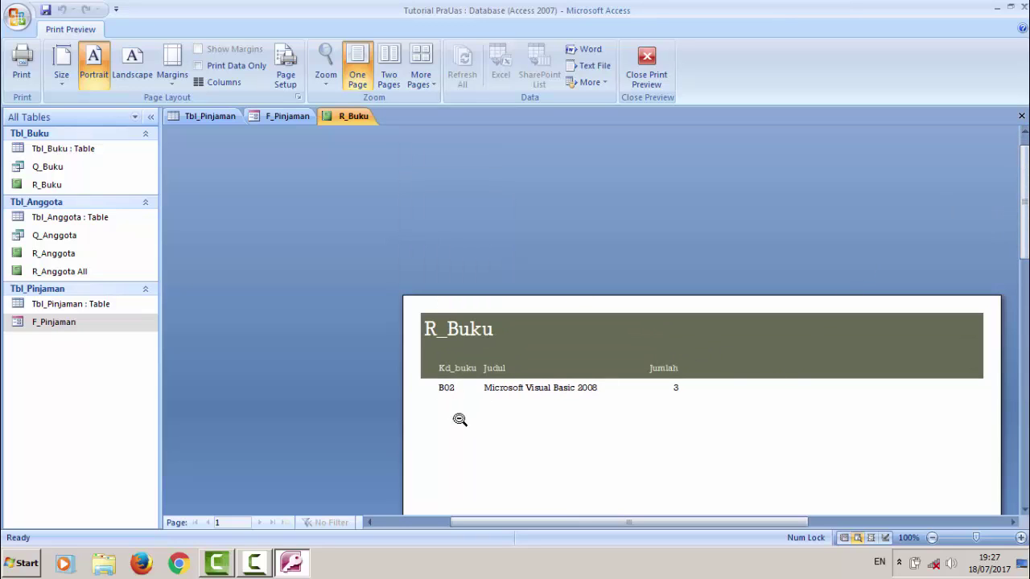
left_click(645, 72)
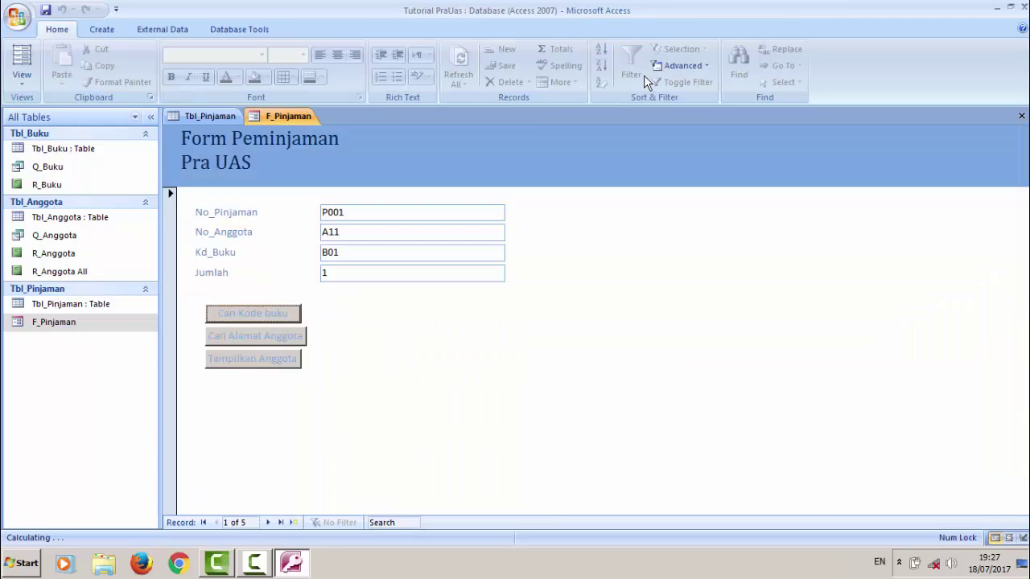
Test the Cari Alamat Anggota button with the address serang, examine the R_Anggota report up close and return to the form
left_click(294, 344)
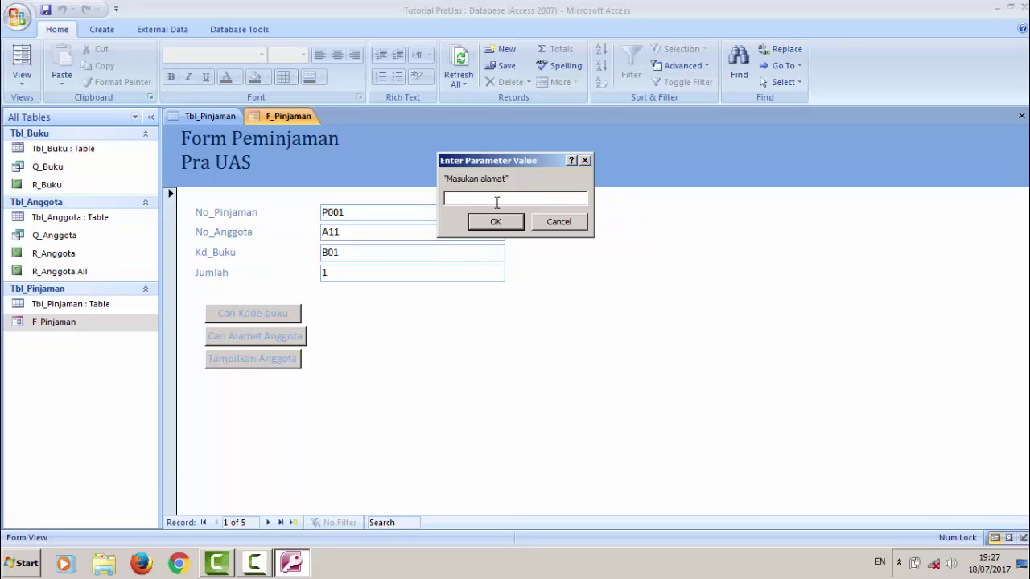
type("serang")
key("Return")
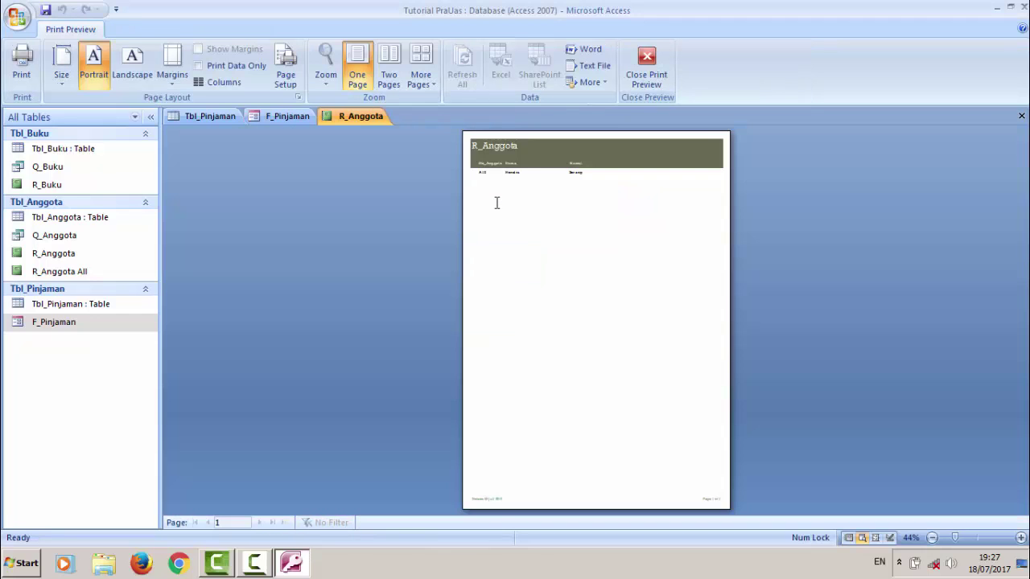
left_click(516, 167)
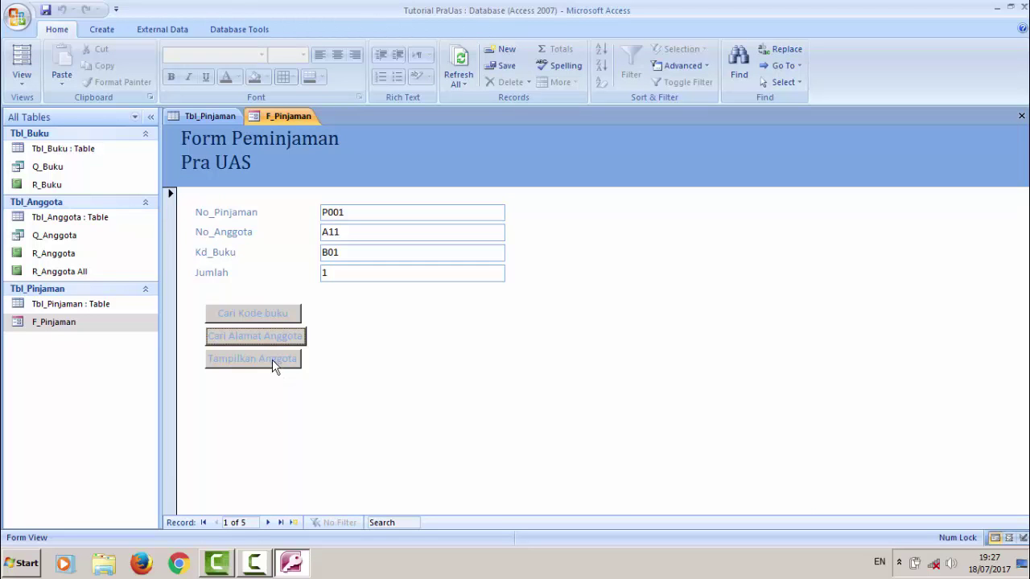
Test the Tampilkan Anggota button, examine the member list in the R_Anggota All report and close the preview
left_click(274, 366)
left_click(541, 193)
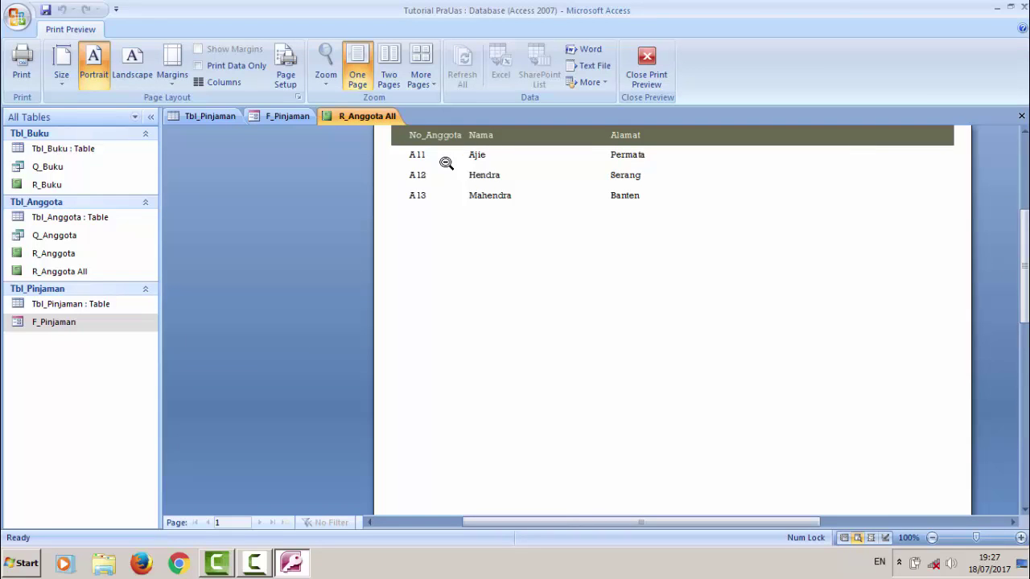
left_click(646, 74)
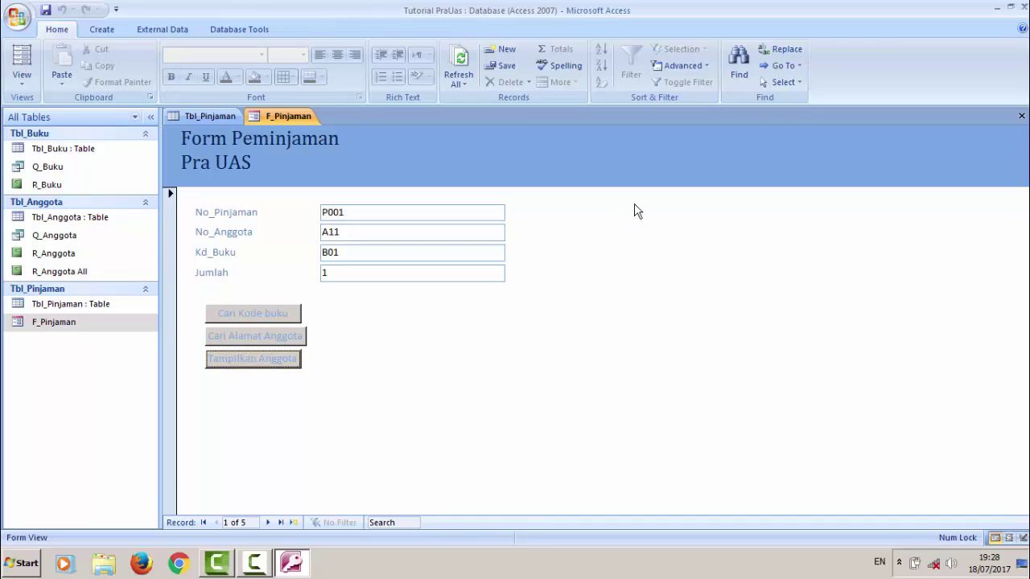
Minimize the database window and move the floating system monitor to the edge of the desktop
left_click(996, 8)
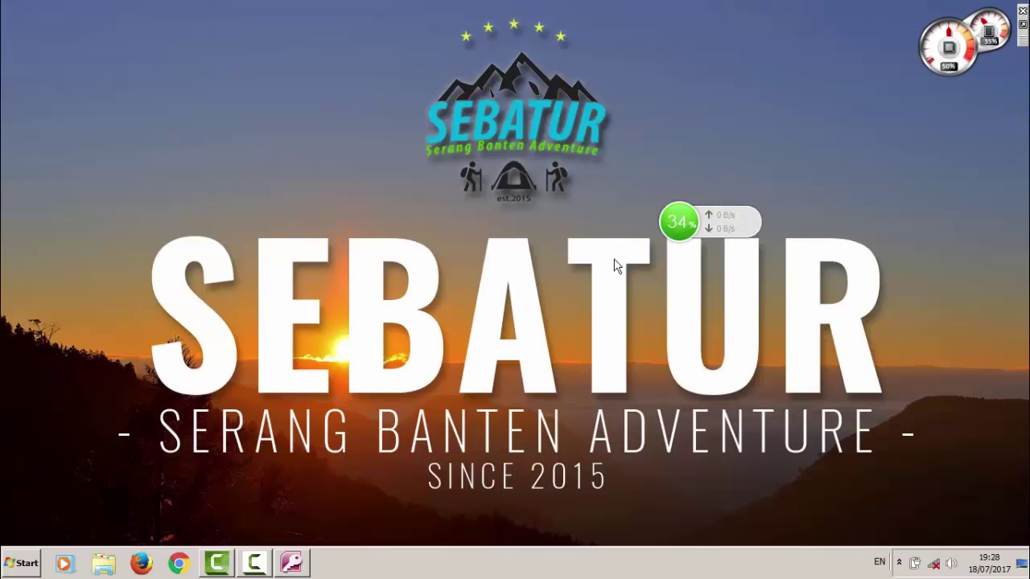
left_click_drag(715, 230, 976, 187)
right_click(761, 238)
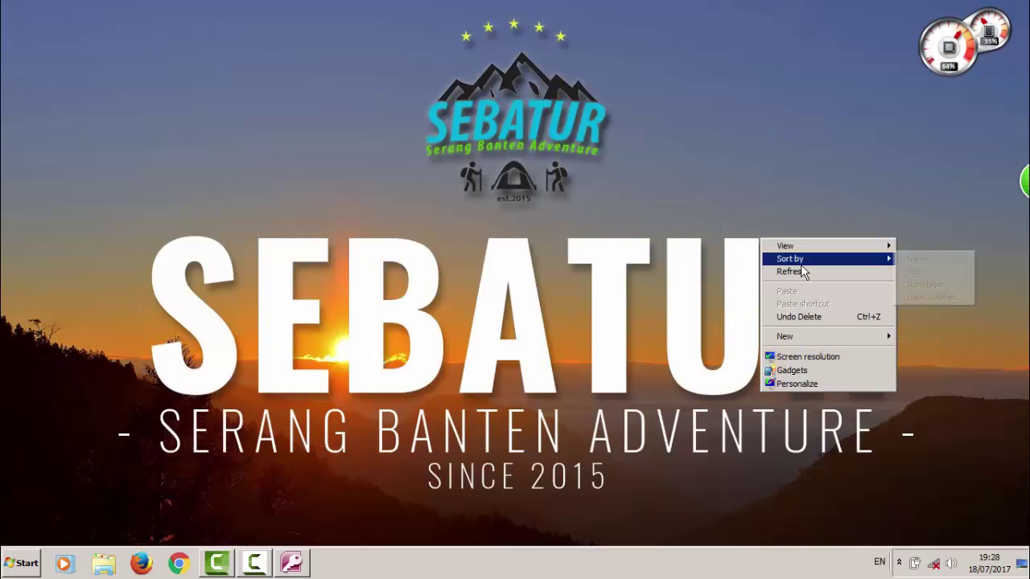